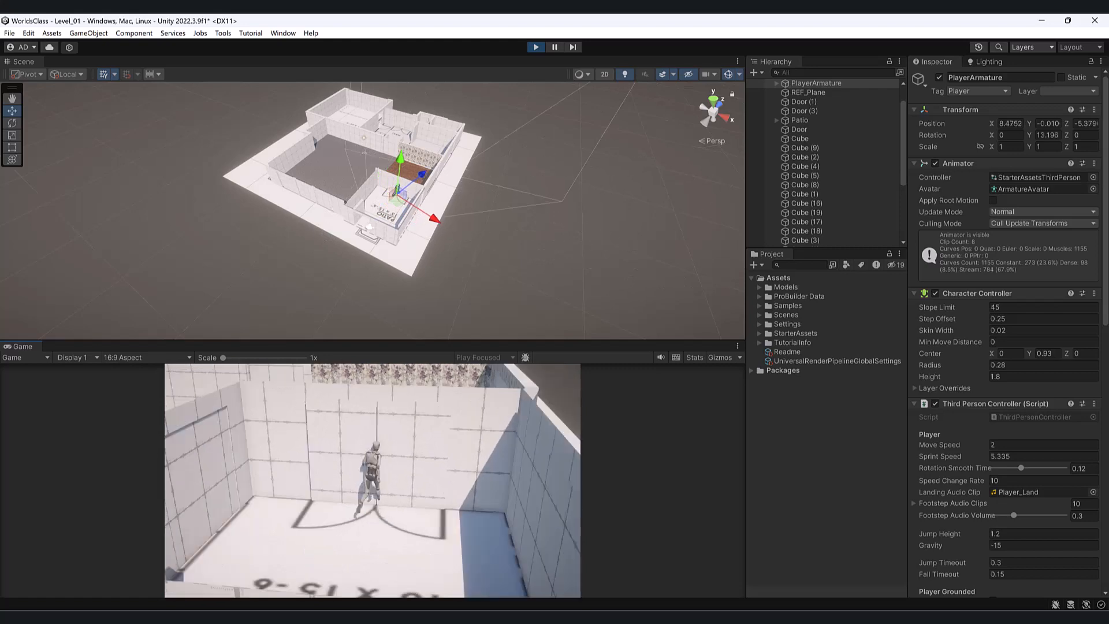
- Walk the character backward and left across the patio, then release the game view
key(s)
key(a)
key(a)
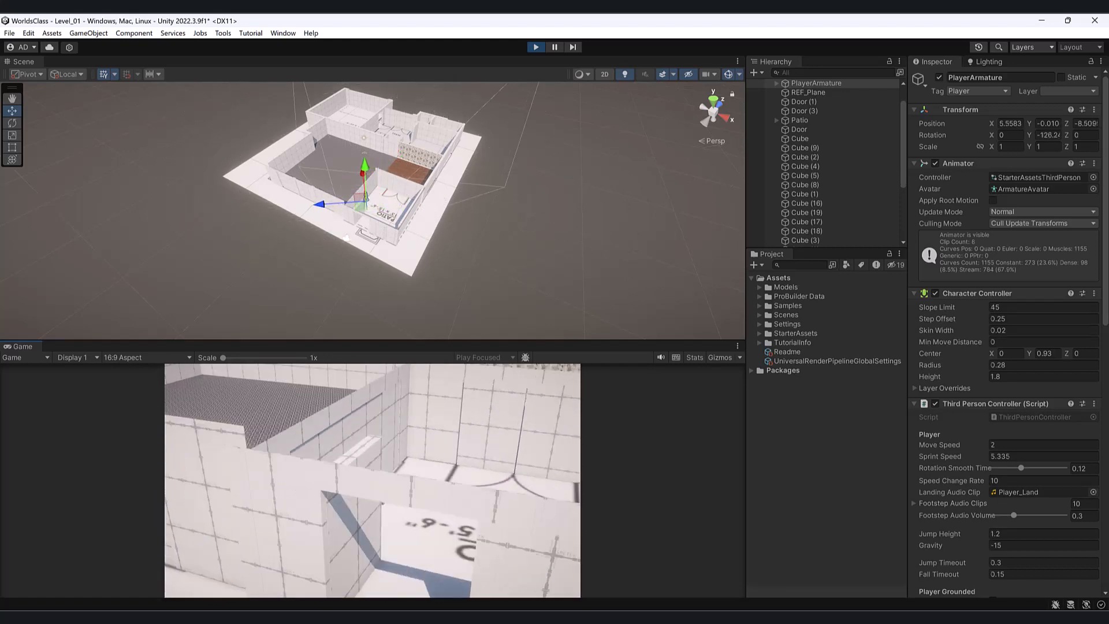
key(Escape)
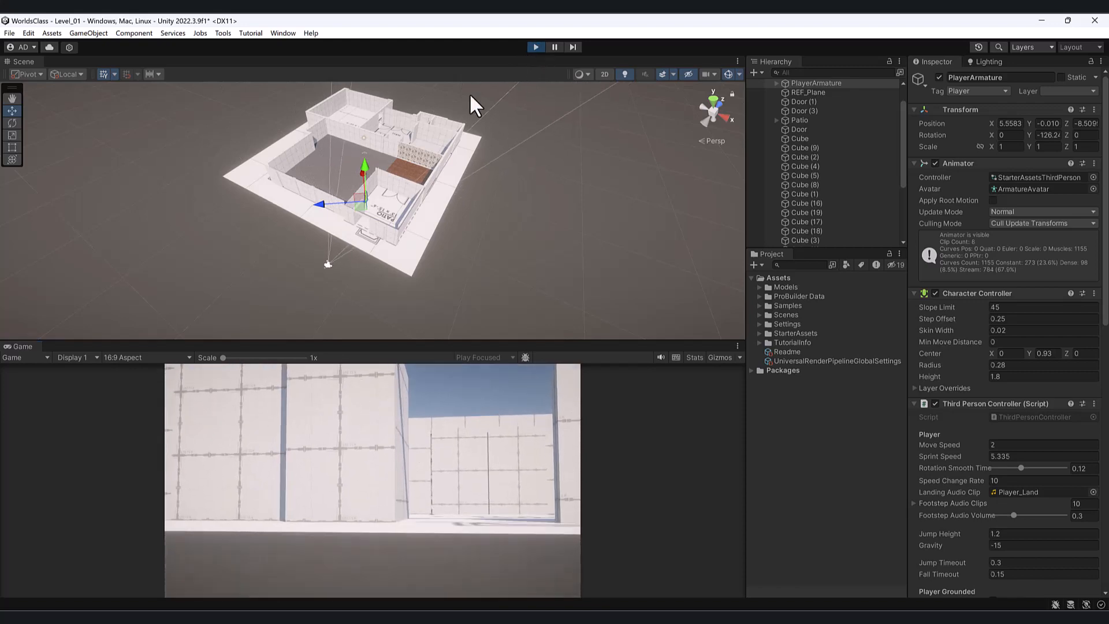
- Stop Play mode and bring the patio's walls into view in a larger Scene view
click(537, 46)
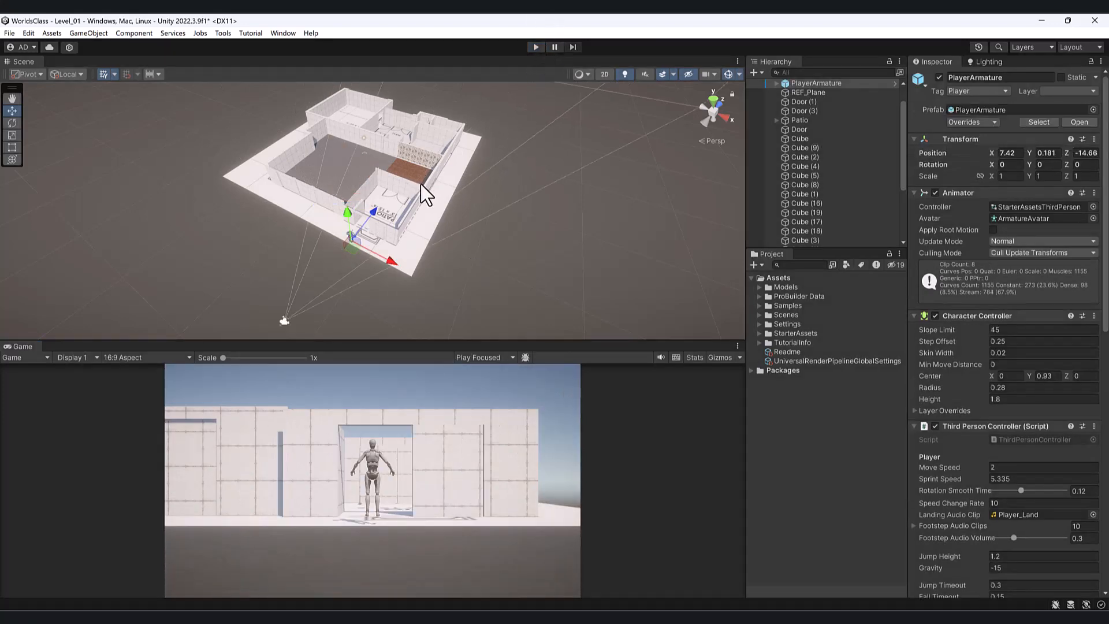
drag(400, 342, 378, 496)
alt+drag(335, 375, 313, 342)
scroll(371, 306, up, 5)
click(465, 238)
alt+drag(466, 238, 518, 219)
click(416, 217)
scroll(517, 219, up, 4)
middle_drag(518, 219, 343, 393)
alt+drag(345, 393, 310, 263)
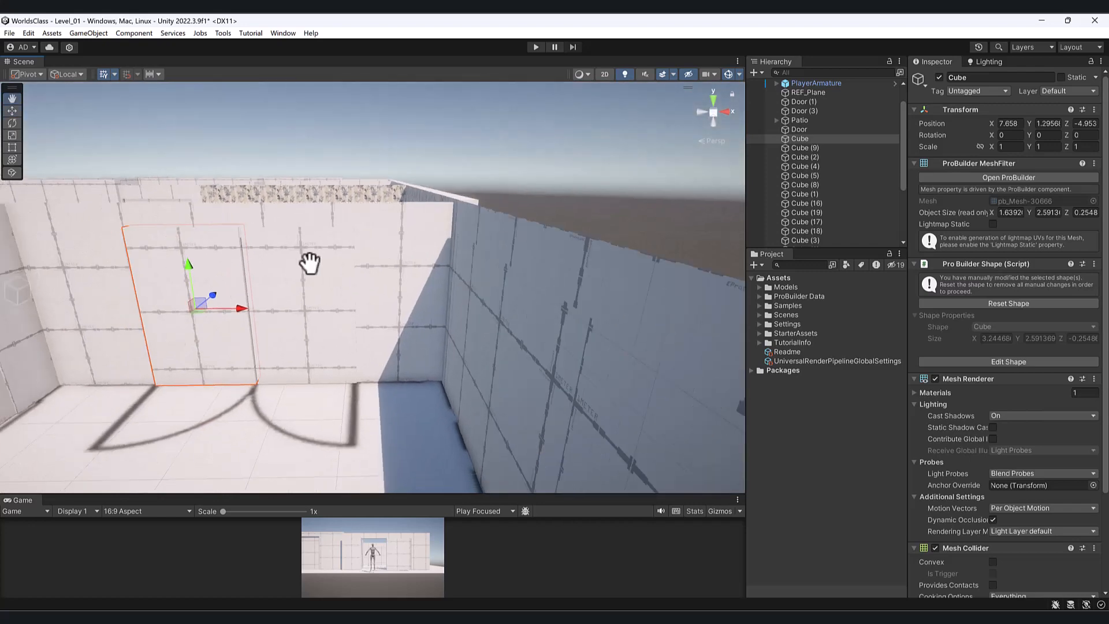
middle_drag(310, 263, 355, 289)
alt+drag(357, 289, 322, 282)
scroll(327, 285, down, 4)
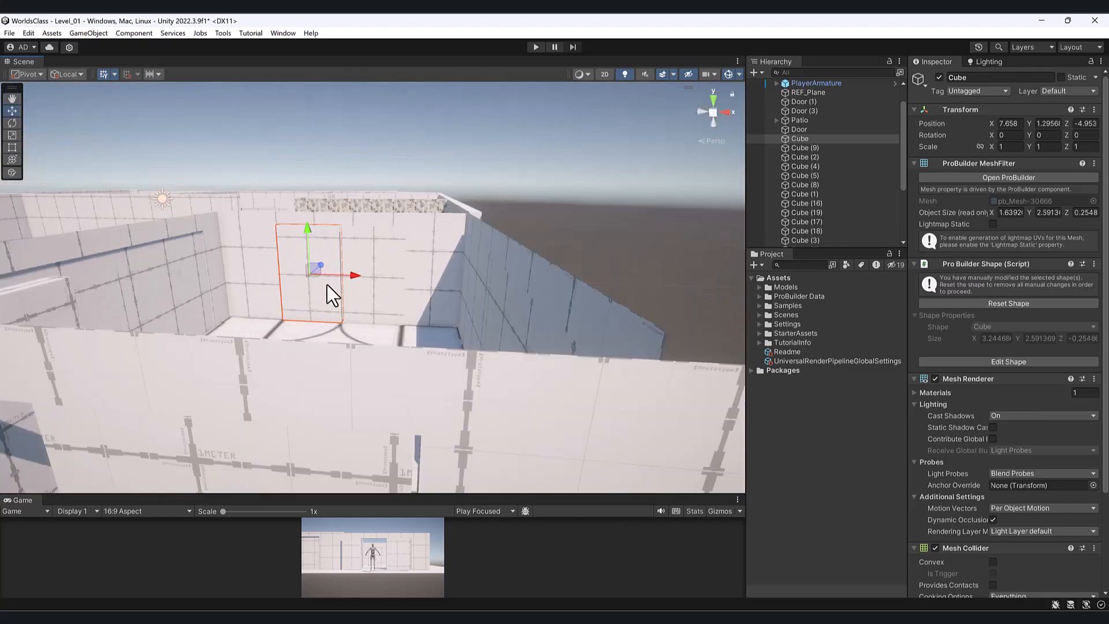
middle_drag(267, 338, 299, 256)
scroll(300, 256, down, 4)
- Nudge the Cube (3) doorway panel slightly right to X 9.512
click(346, 268)
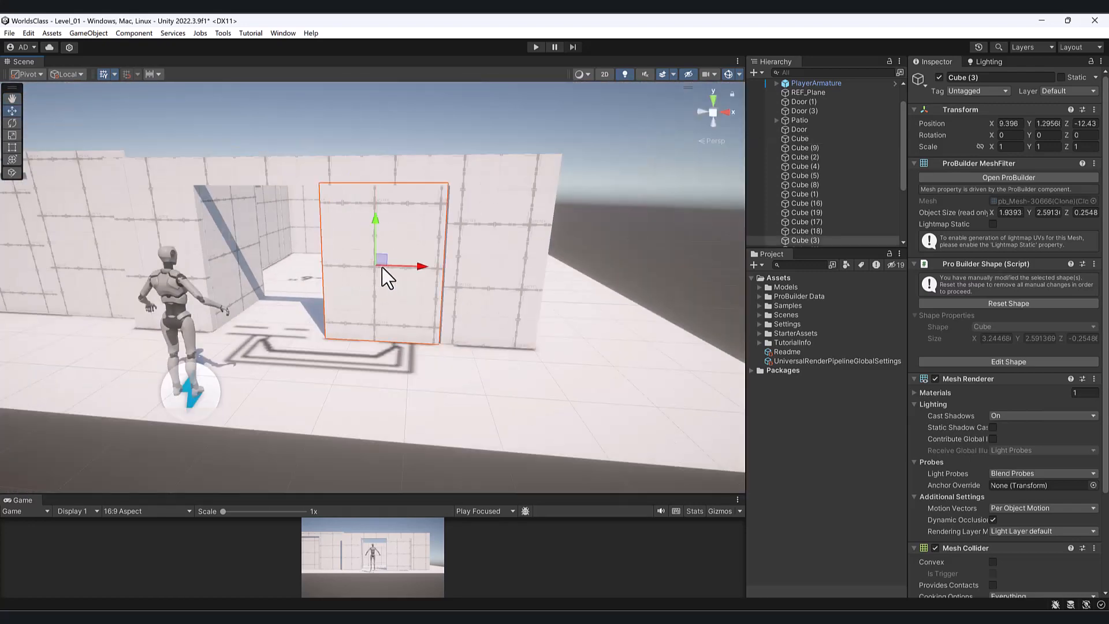
mouse_move(420, 270)
mouse_down()
mouse_move(432, 271)
mouse_move(402, 270)
mouse_up()
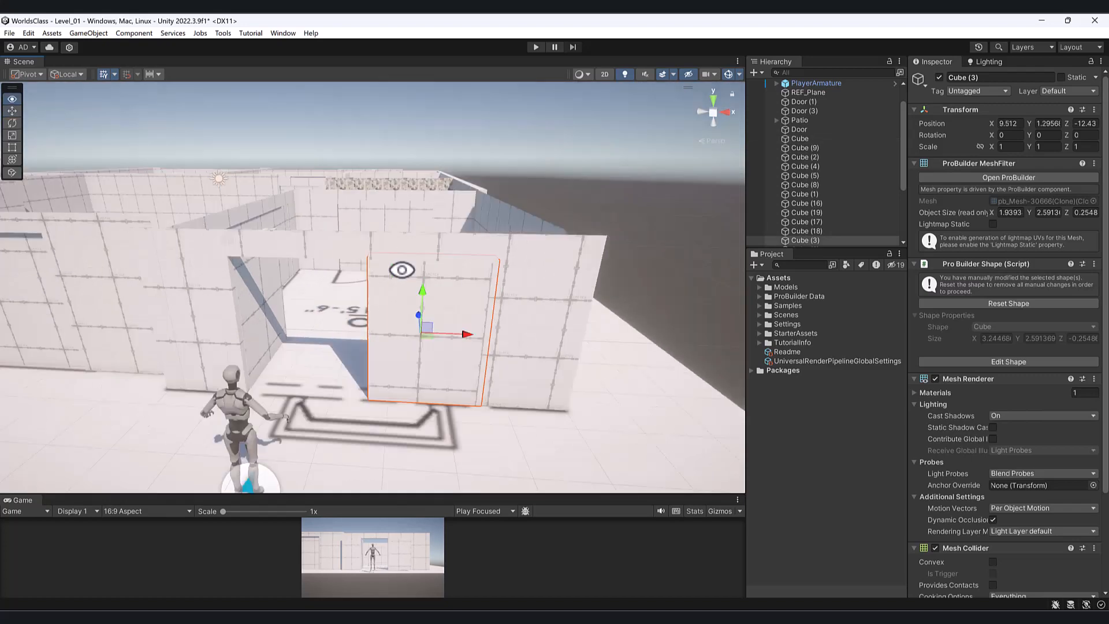
scroll(466, 280, up, 5)
middle_drag(566, 300, 496, 277)
scroll(497, 277, down, 4)
scroll(497, 276, down, 3)
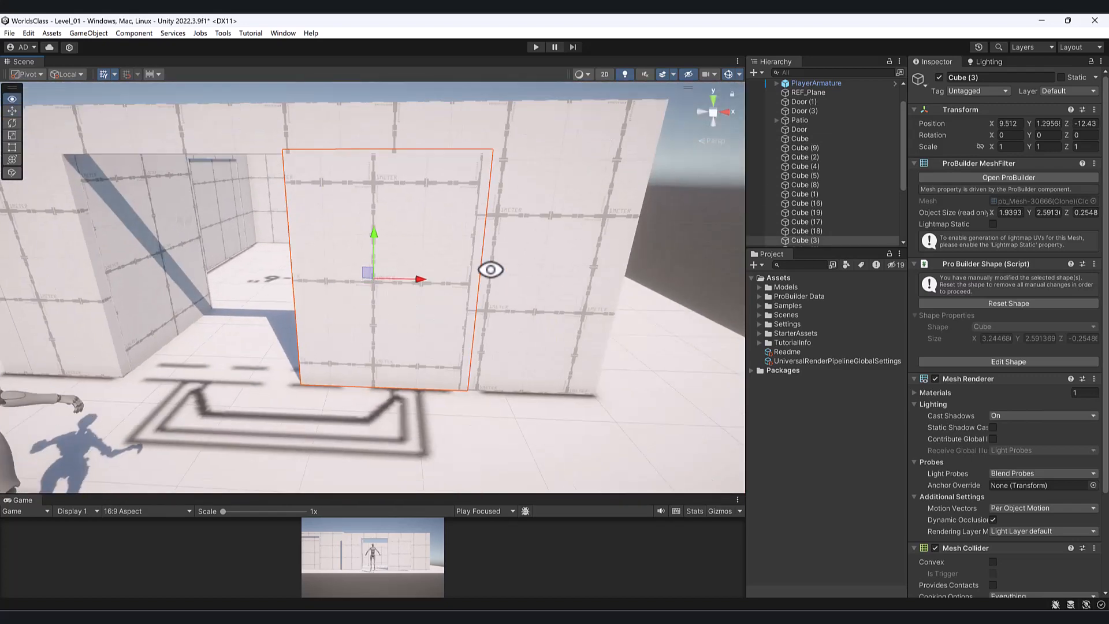
alt+drag(491, 268, 371, 310)
- Frame Cube (3) and scale its depth down to 0.2797 with the Scale tool
key(f)
key(r)
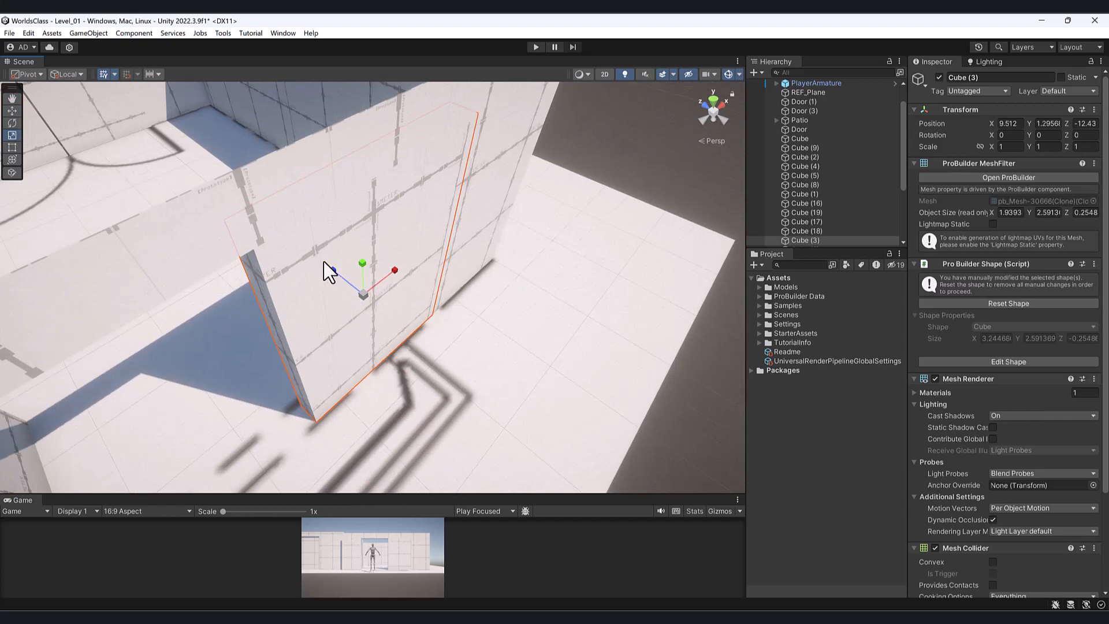
drag(336, 274, 352, 291)
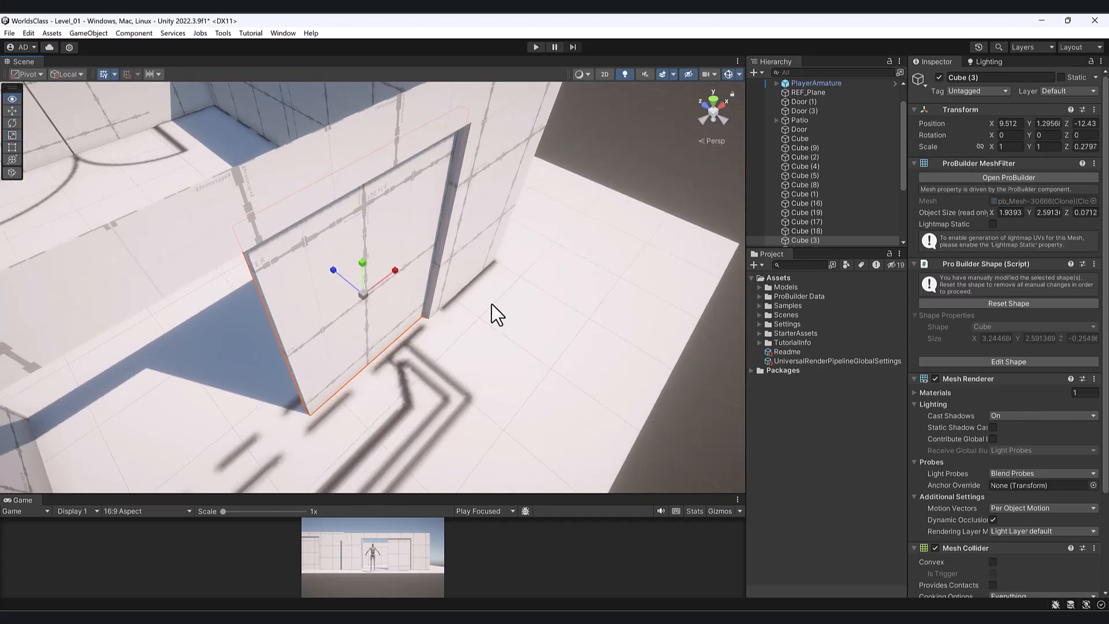
alt+drag(492, 304, 276, 187)
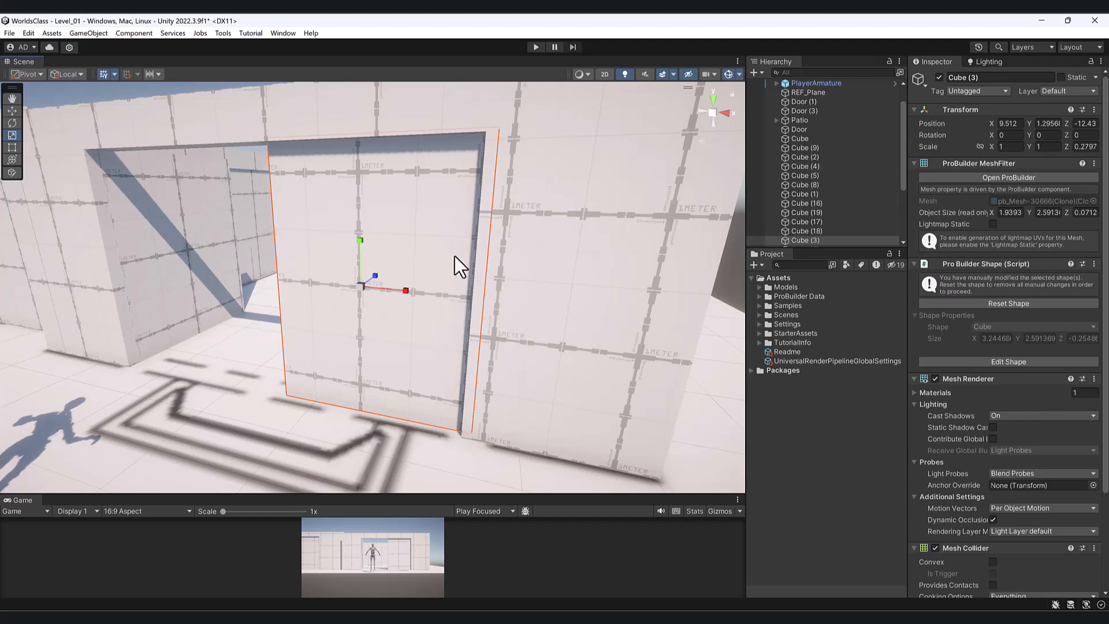
- Open the ProBuilder window from the Tools menu and move it off the Scene view
click(224, 33)
mouse_move(247, 46)
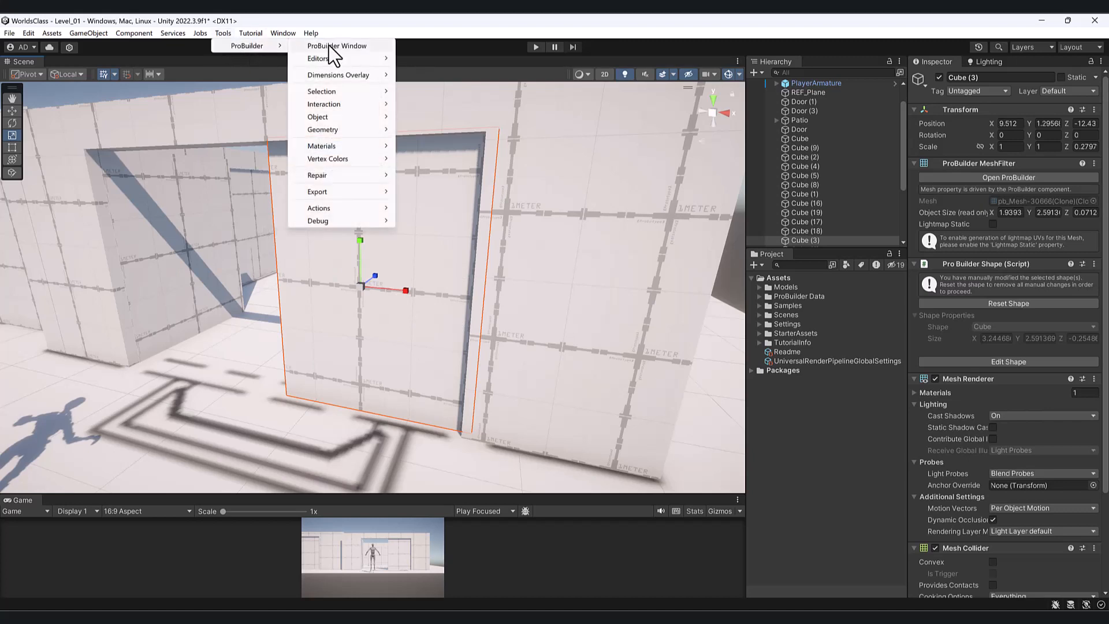
click(329, 46)
drag(191, 75, 828, 114)
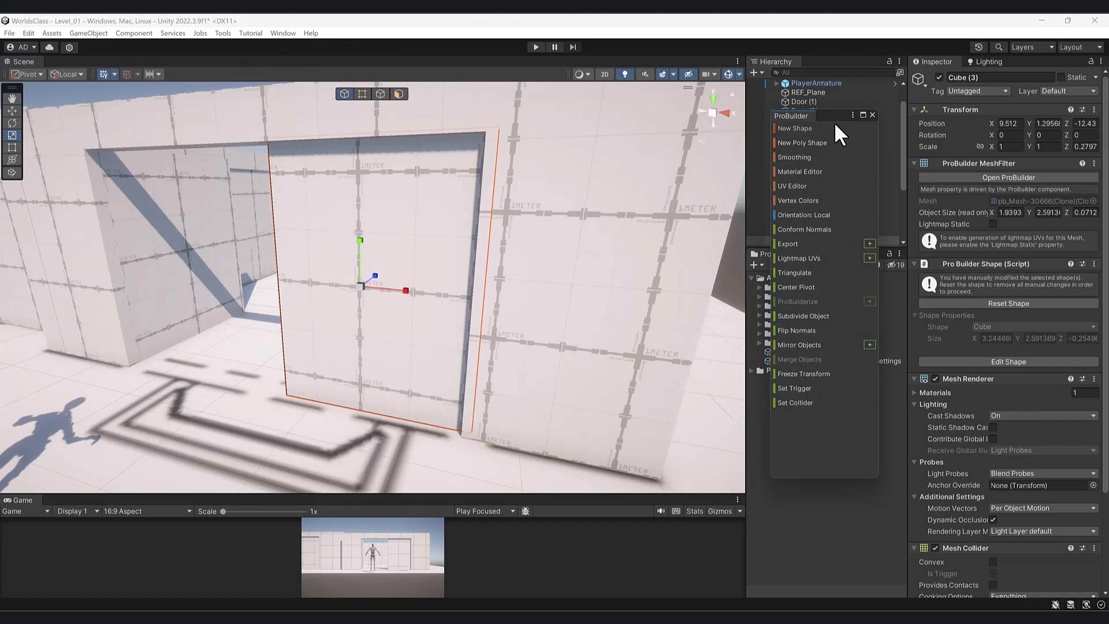
- In face mode, shrink the door panel's front face to leave a border
click(399, 93)
click(412, 288)
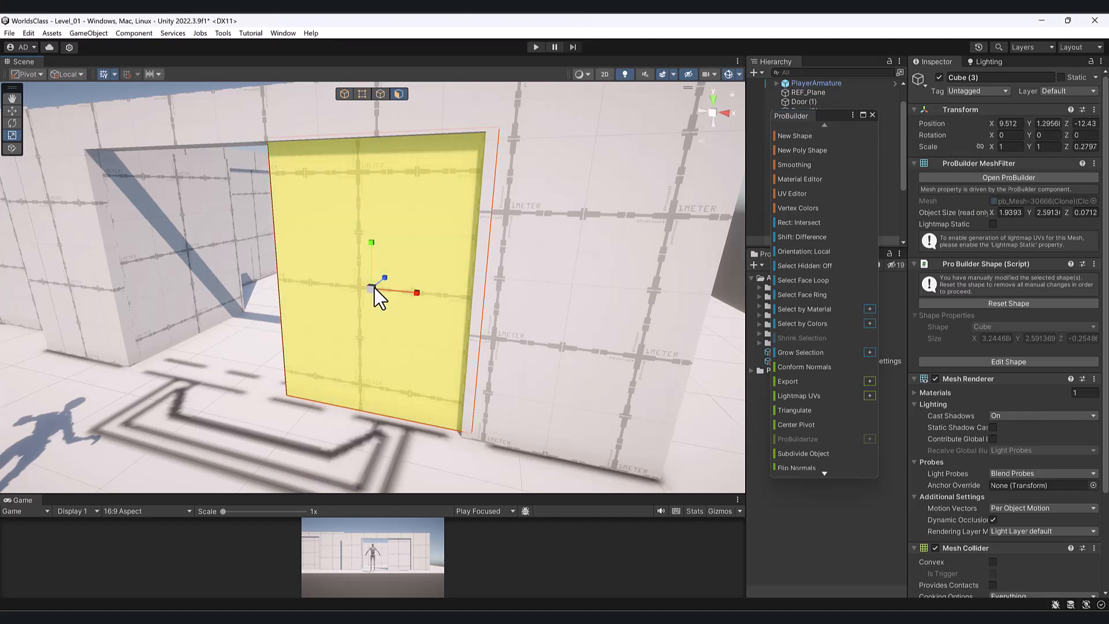
drag(373, 288, 369, 293)
- Push the door face outward along its depth, deepening the panel
alt+drag(469, 154, 621, 303)
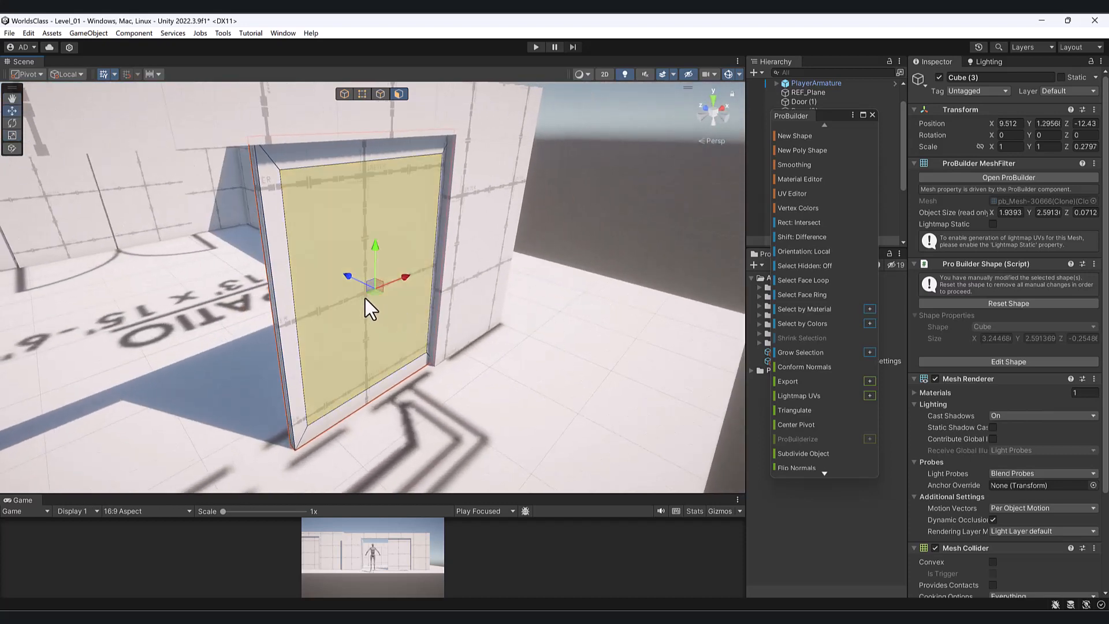
drag(348, 276, 452, 291)
key(ctrl+z)
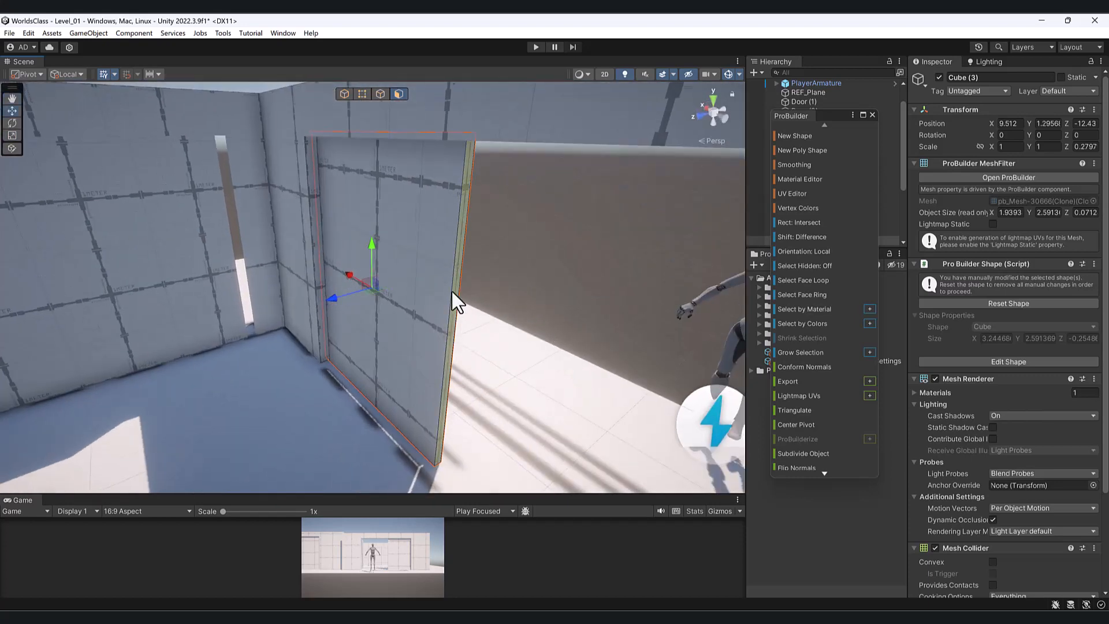
mouse_move(327, 295)
mouse_down()
mouse_move(318, 296)
mouse_move(355, 288)
mouse_move(331, 300)
mouse_up()
key(r)
key(w)
alt+drag(527, 269, 537, 302)
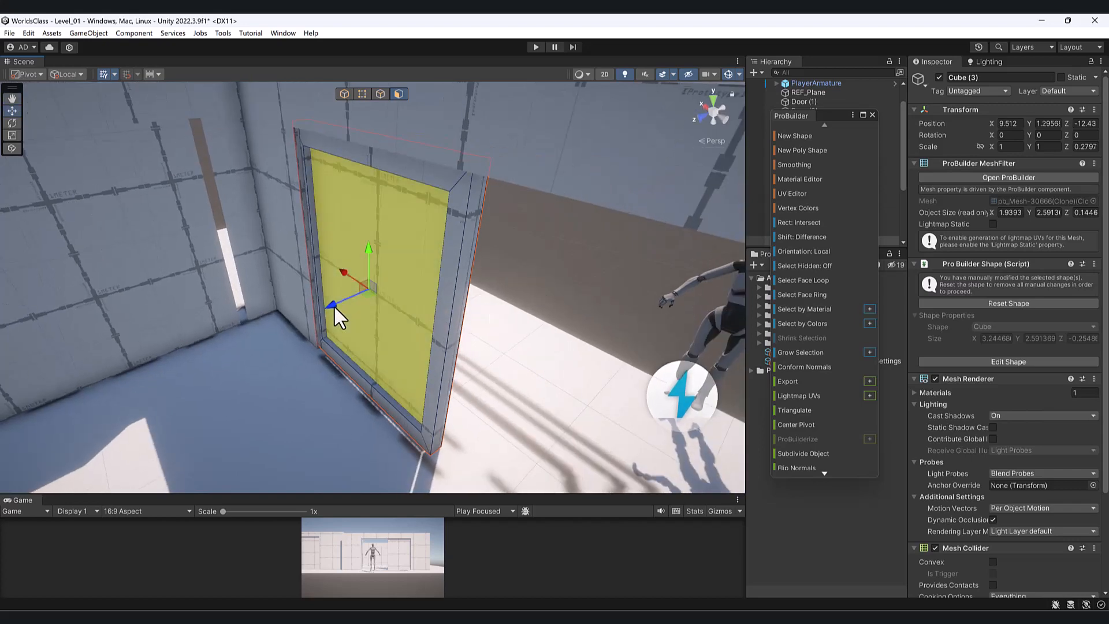
- Orbit around the door to inspect it and move the ProBuilder panel back over the scene
alt+drag(454, 445, 600, 349)
alt+drag(482, 433, 408, 425)
alt+drag(520, 316, 290, 322)
click(426, 317)
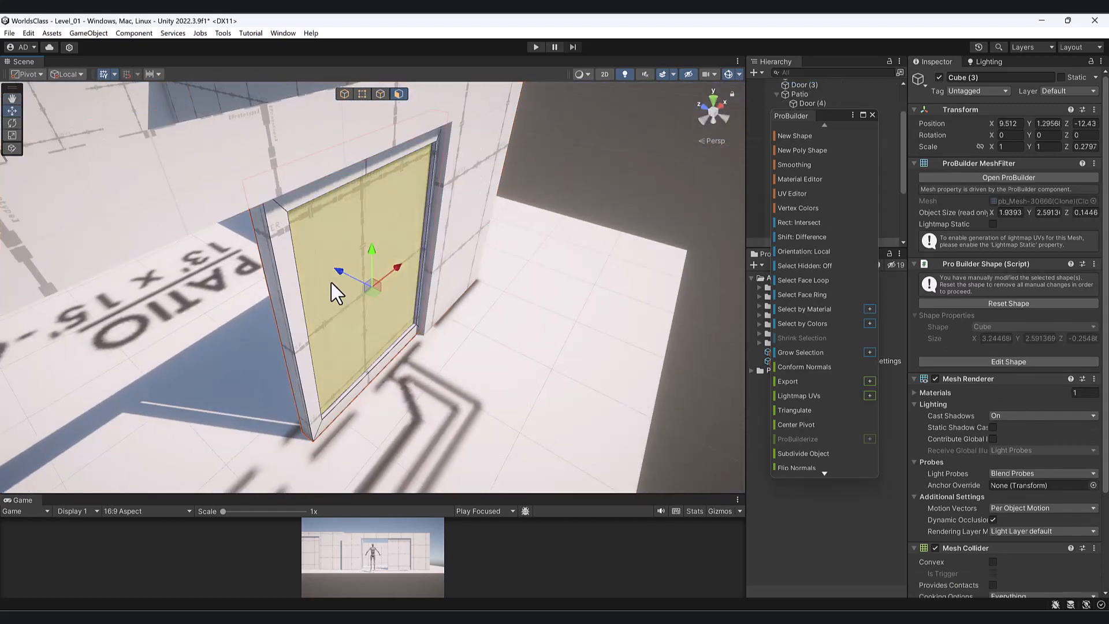
click(337, 270)
alt+drag(337, 270, 210, 287)
drag(835, 116, 555, 212)
- Create a new folder named aRT in Assets
click(784, 287)
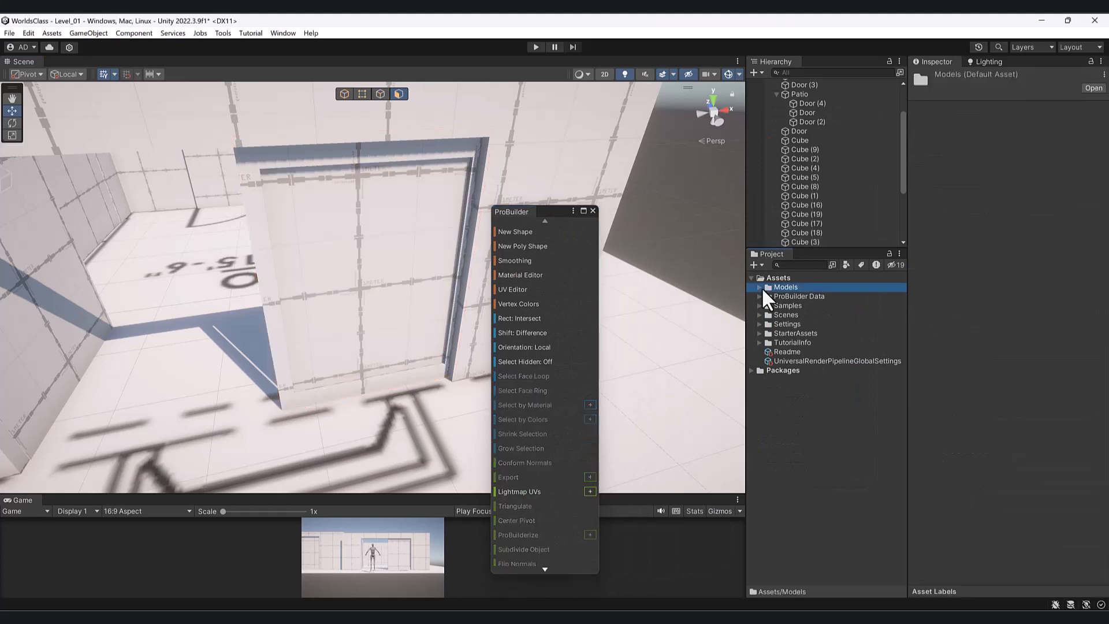
right_click(777, 277)
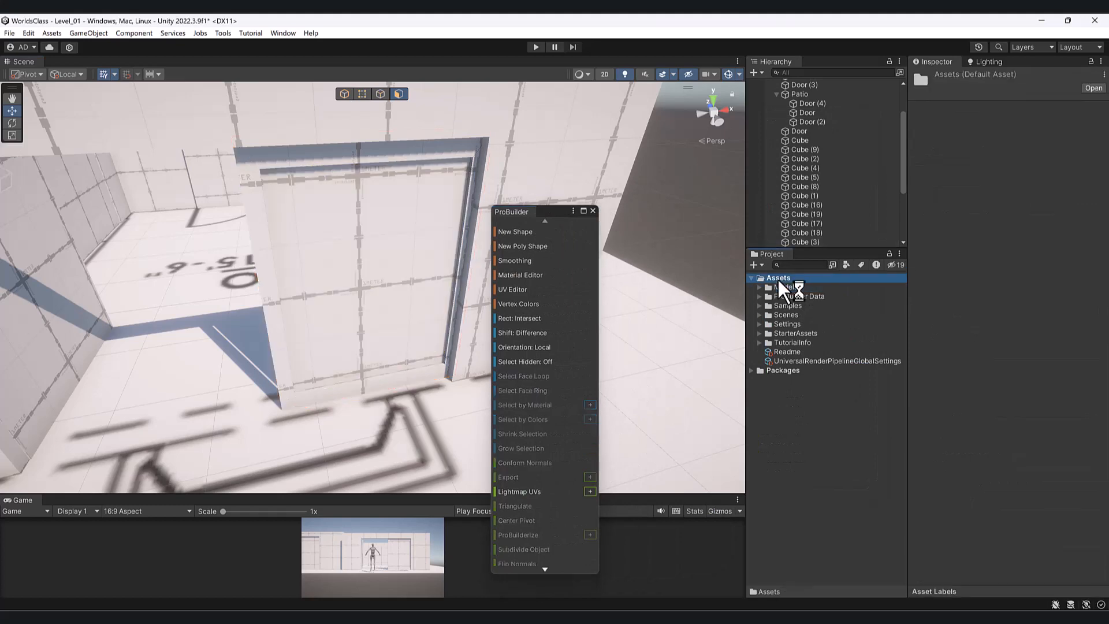
mouse_move(855, 287)
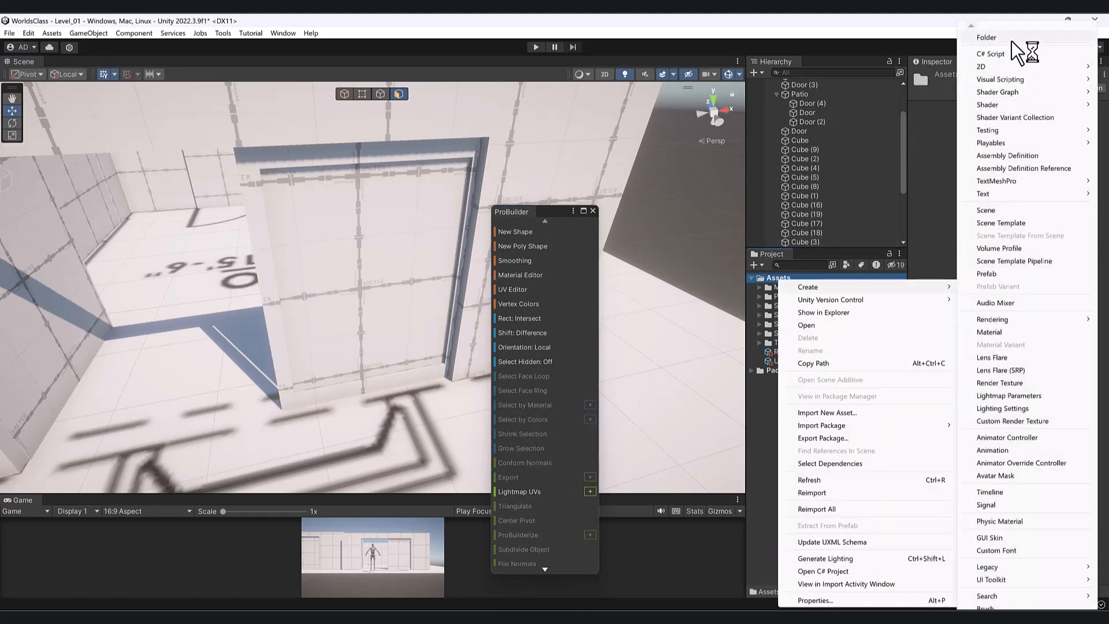
click(1011, 41)
text(aRT)
key(Return)
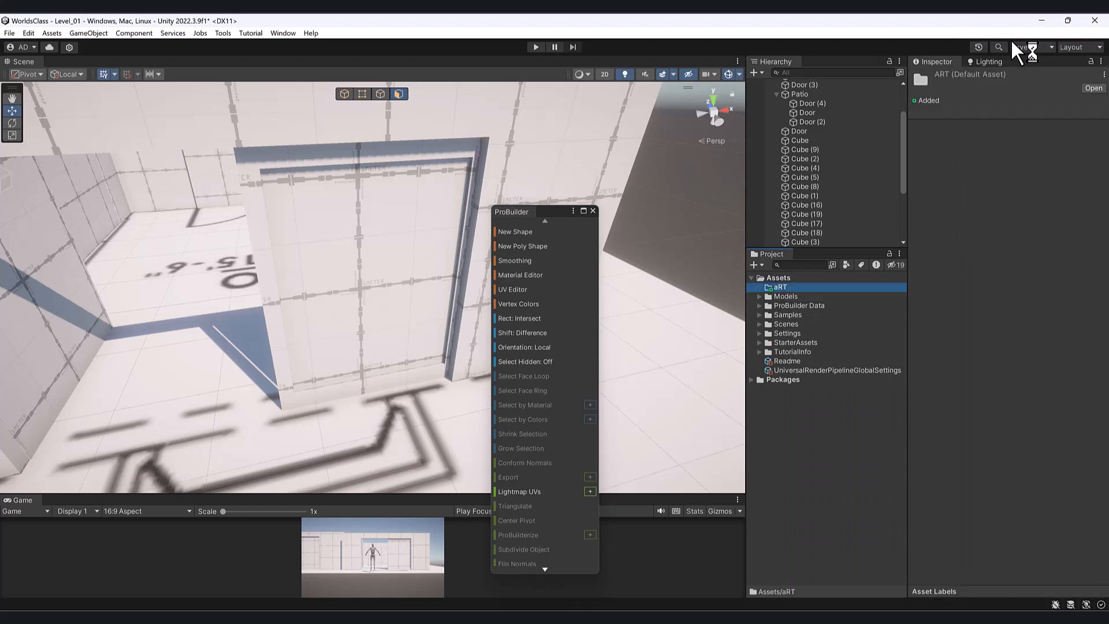
- Rename the folder to Art and move the Models folder into it
click(816, 288)
text(Art)
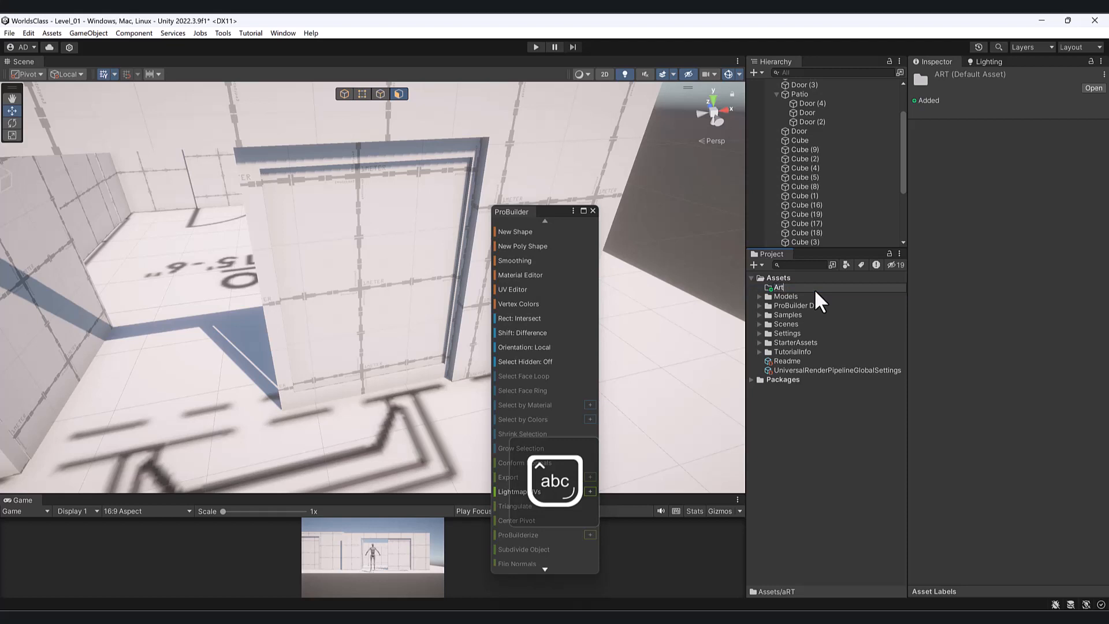
key(Return)
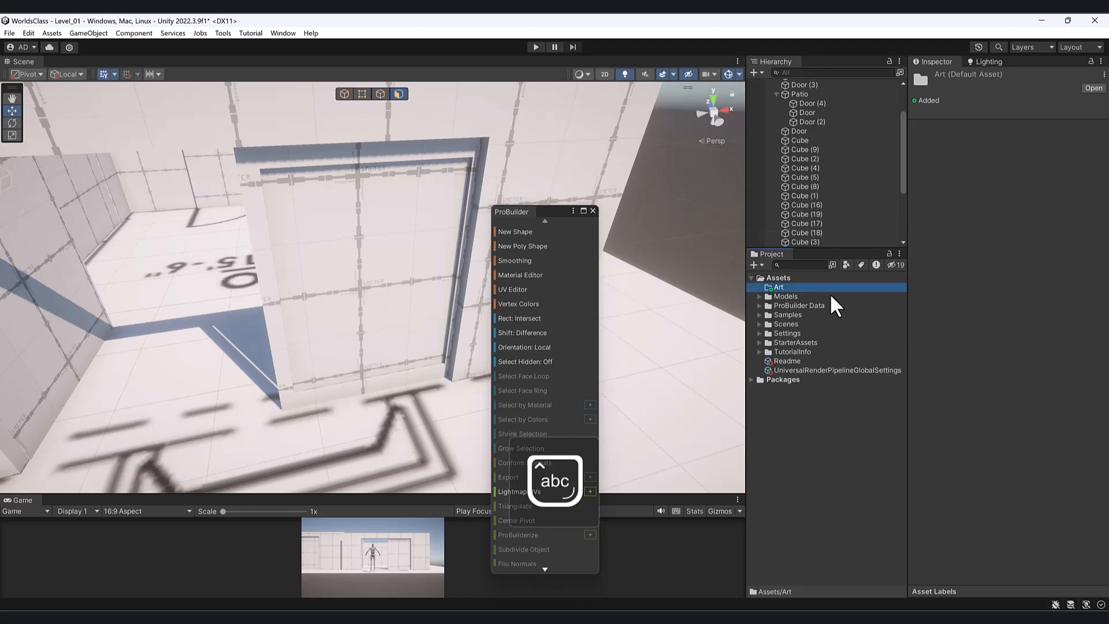
drag(802, 297, 795, 288)
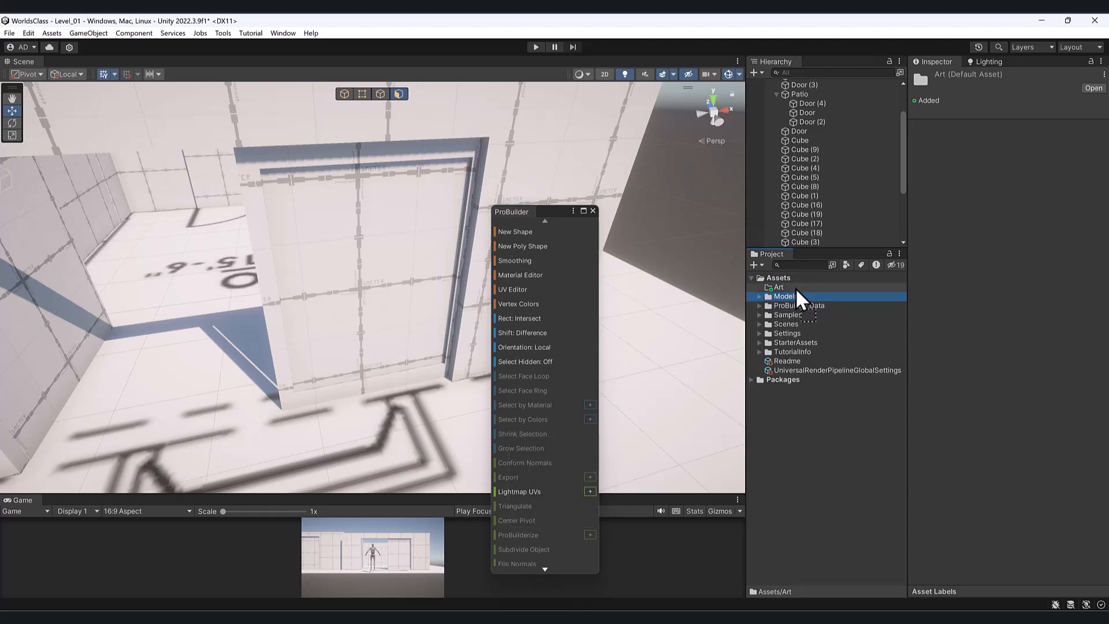
- Create a Materials folder inside the Art folder
click(758, 287)
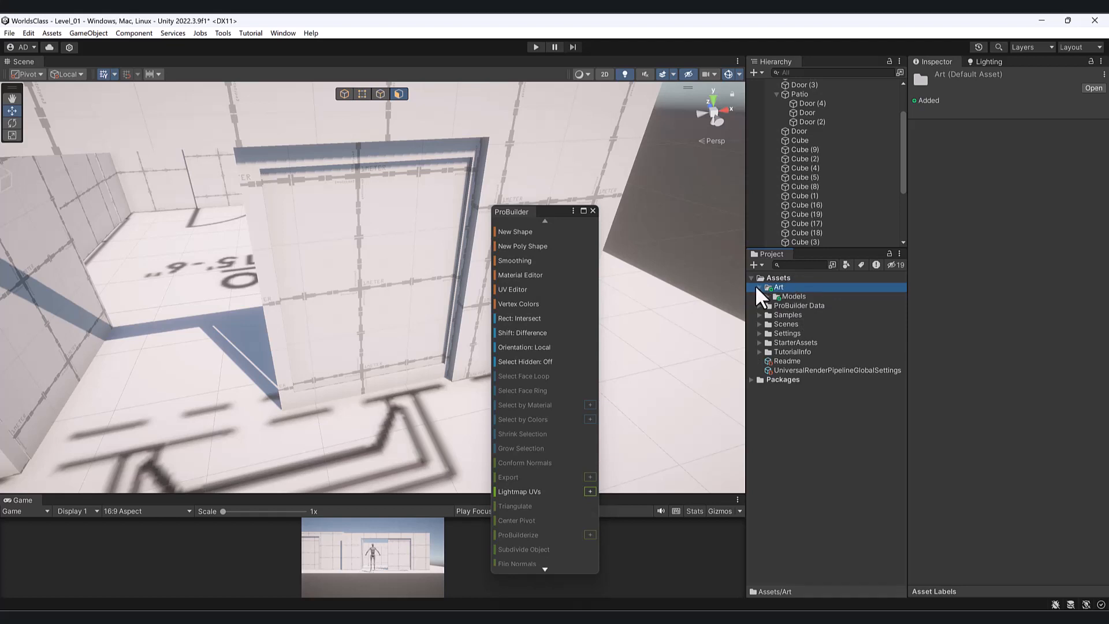
right_click(800, 285)
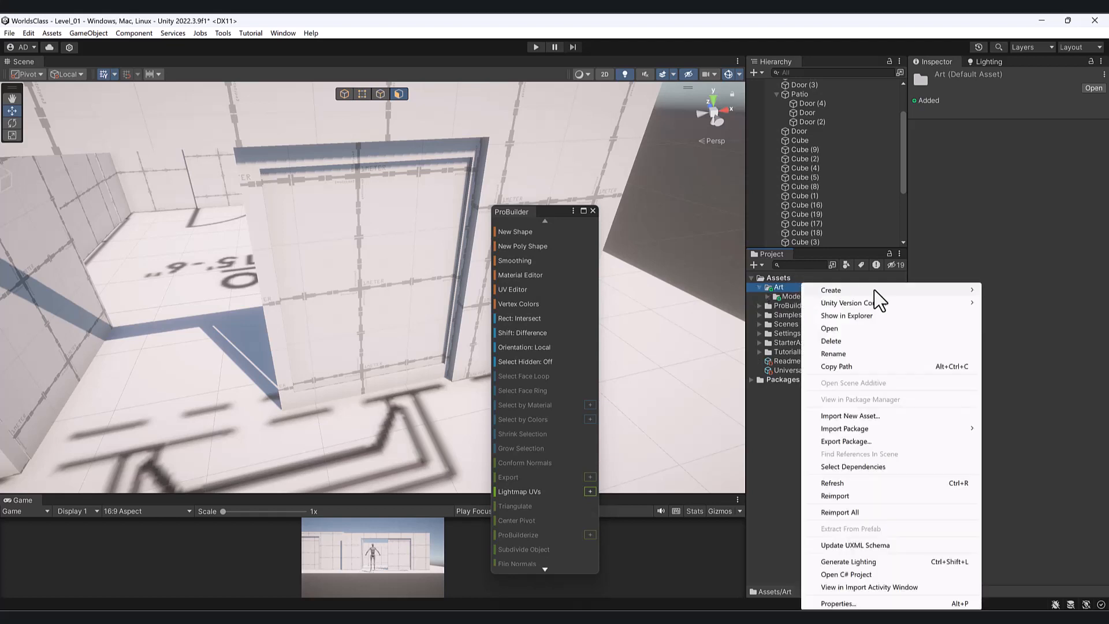
mouse_move(878, 290)
click(703, 35)
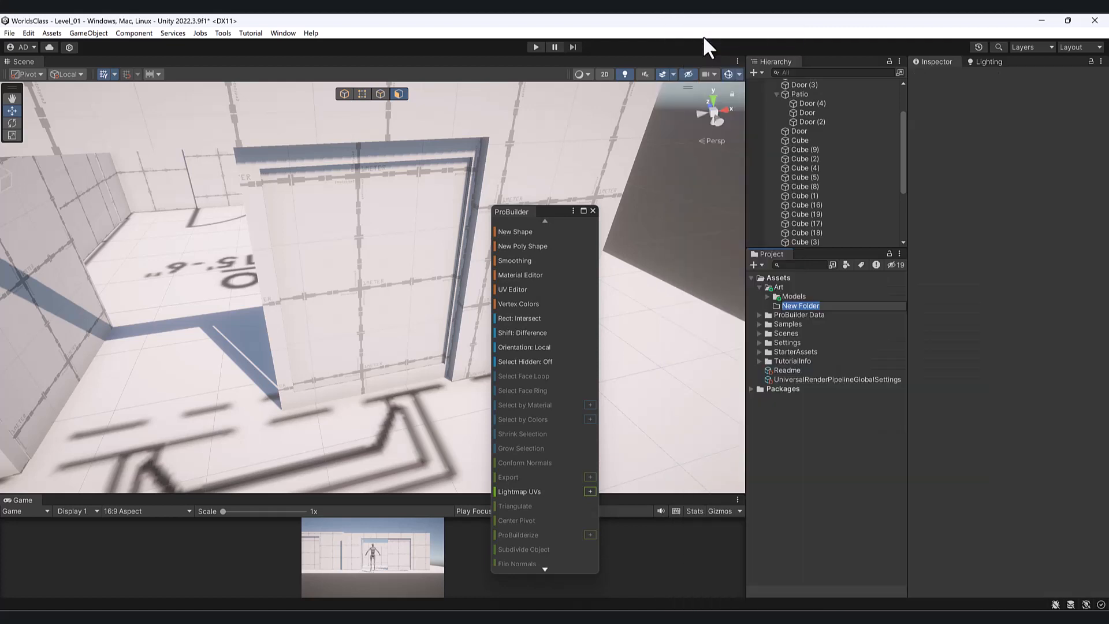
text(Materials)
key(Return)
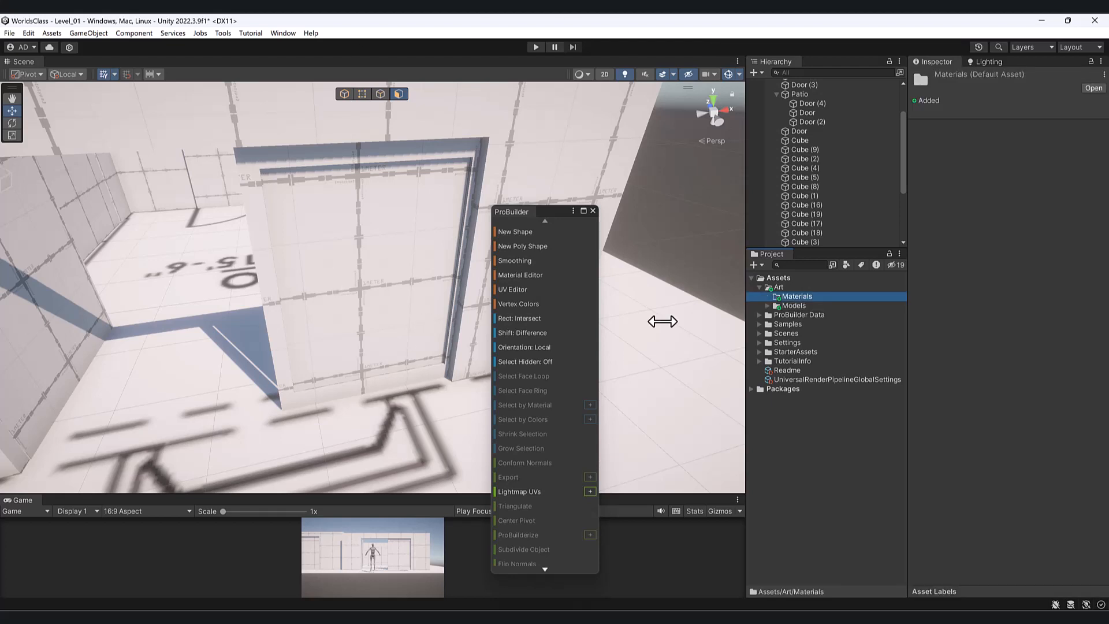
- Create a new material in Materials named Glass Material
right_click(803, 298)
mouse_move(839, 290)
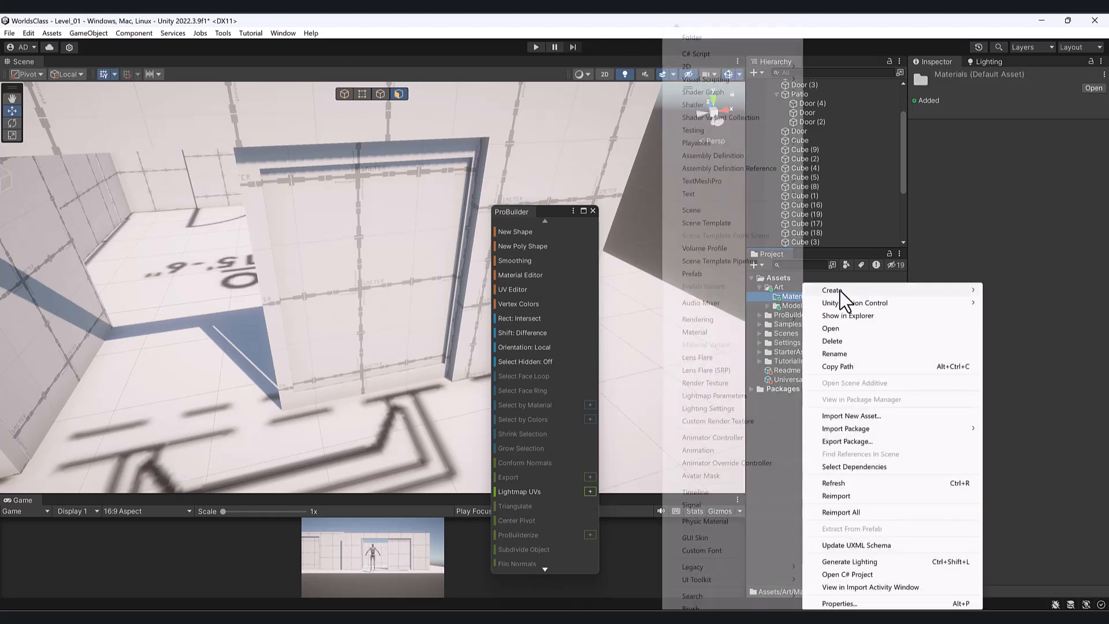
click(729, 333)
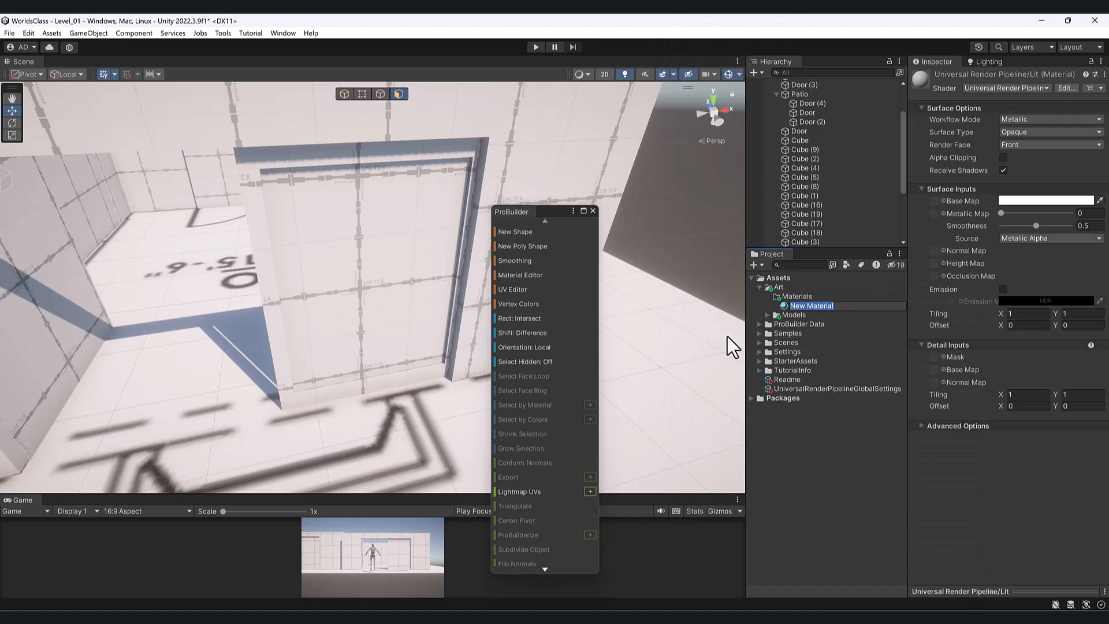
key(Delete)
key(Delete)
text(Glass)
key(Return)
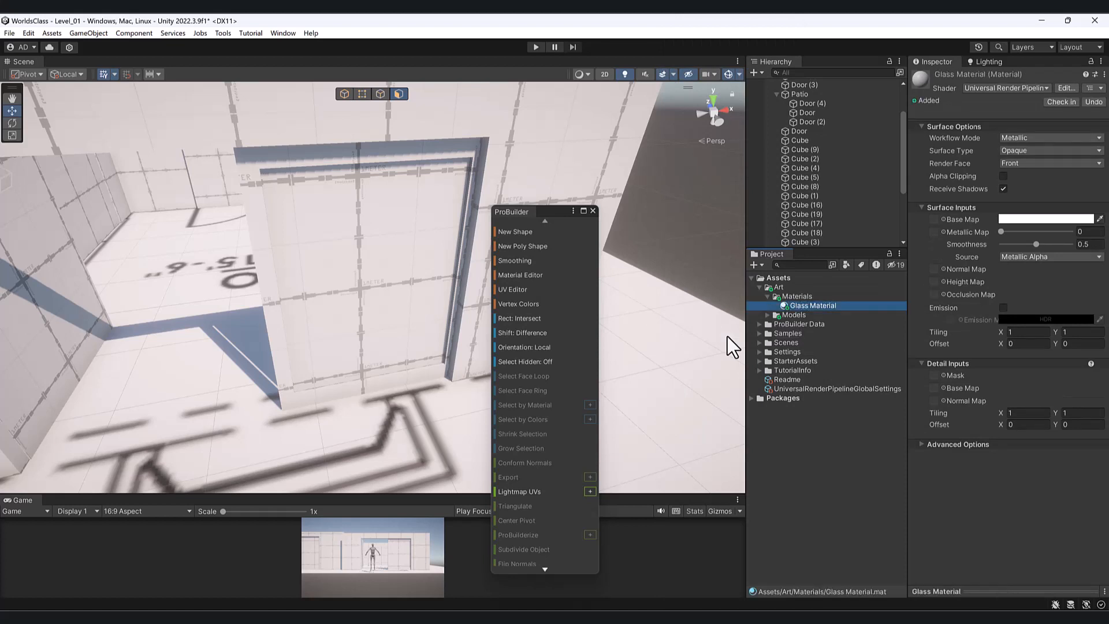
- Set Glass Material's base colour to pale blue-grey A5B6C1
drag(558, 210, 649, 160)
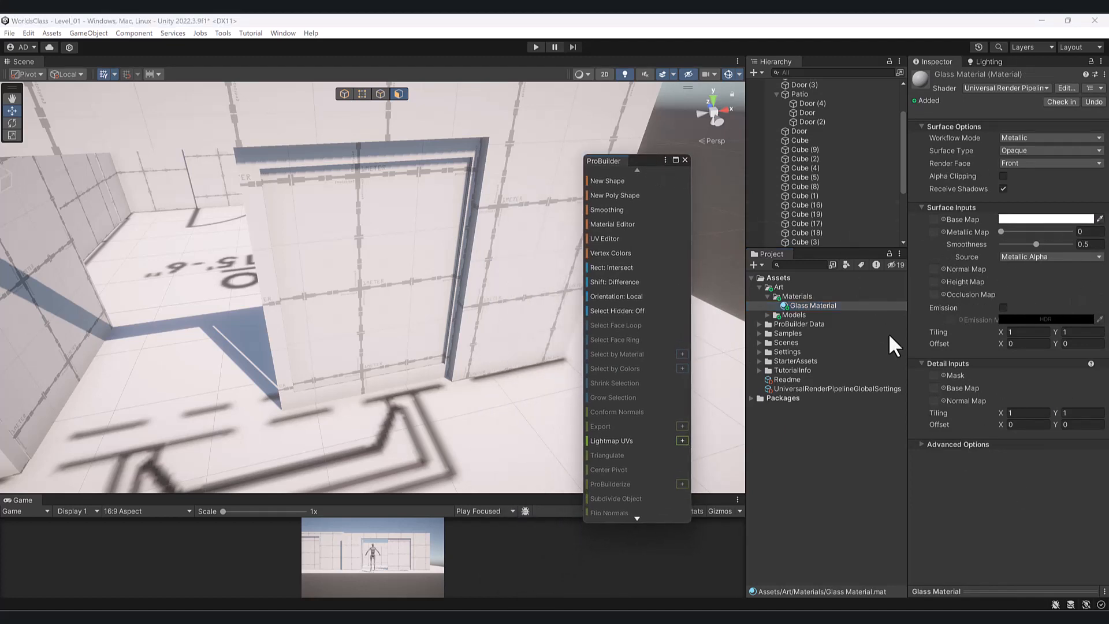
click(1033, 219)
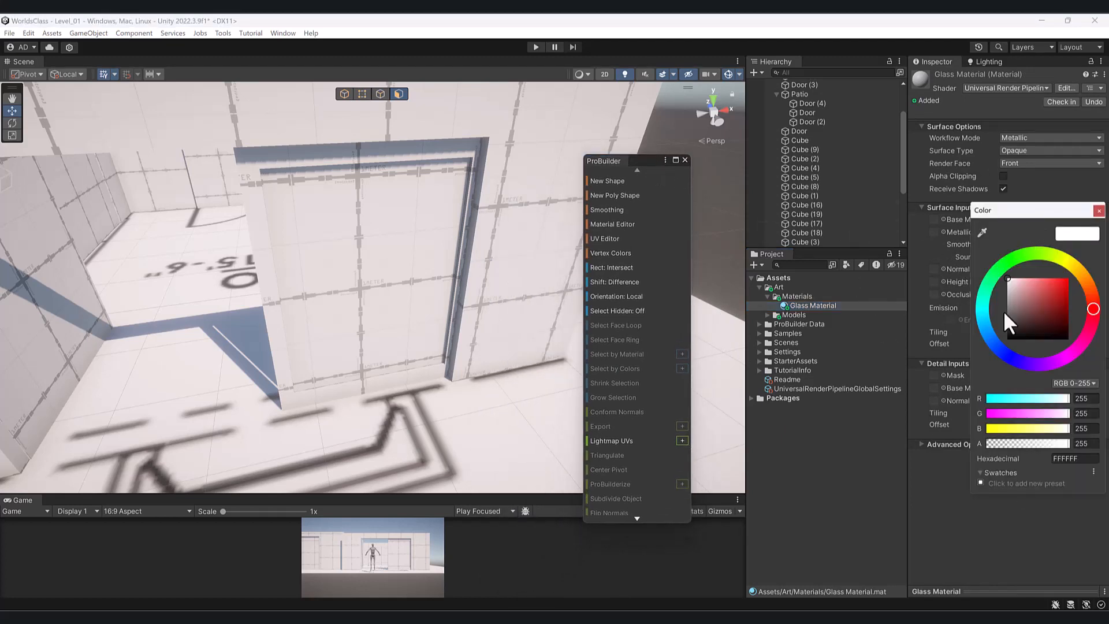
click(991, 330)
mouse_move(1020, 306)
mouse_down()
mouse_move(1037, 287)
mouse_move(1016, 292)
mouse_up()
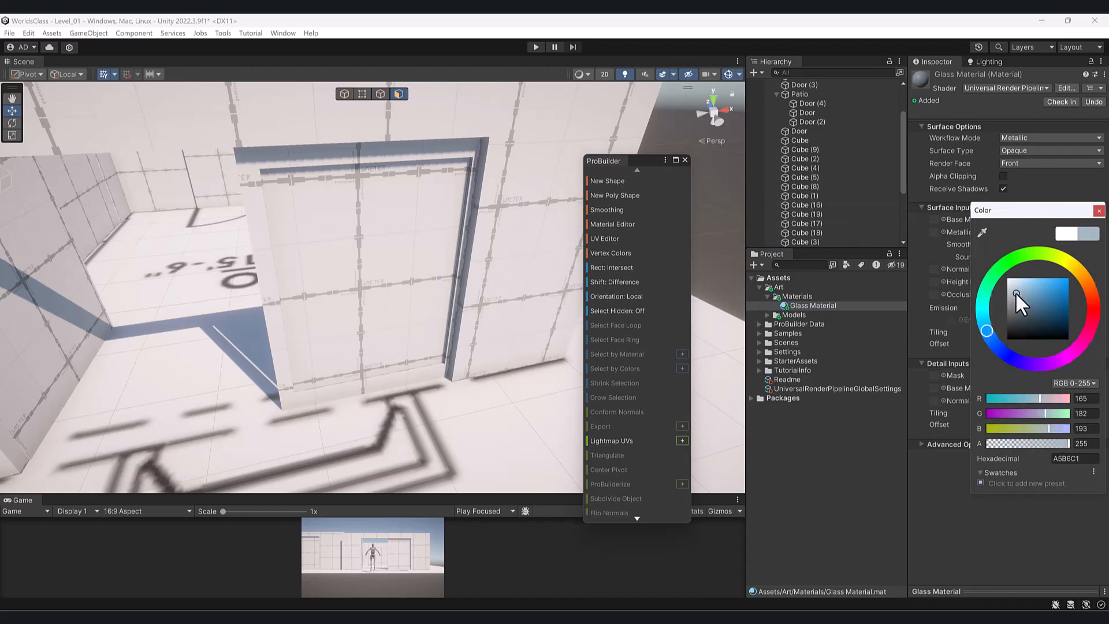
- Open ProBuilder's Material Editor and place Glass Material in the Alt+4 slot
click(626, 225)
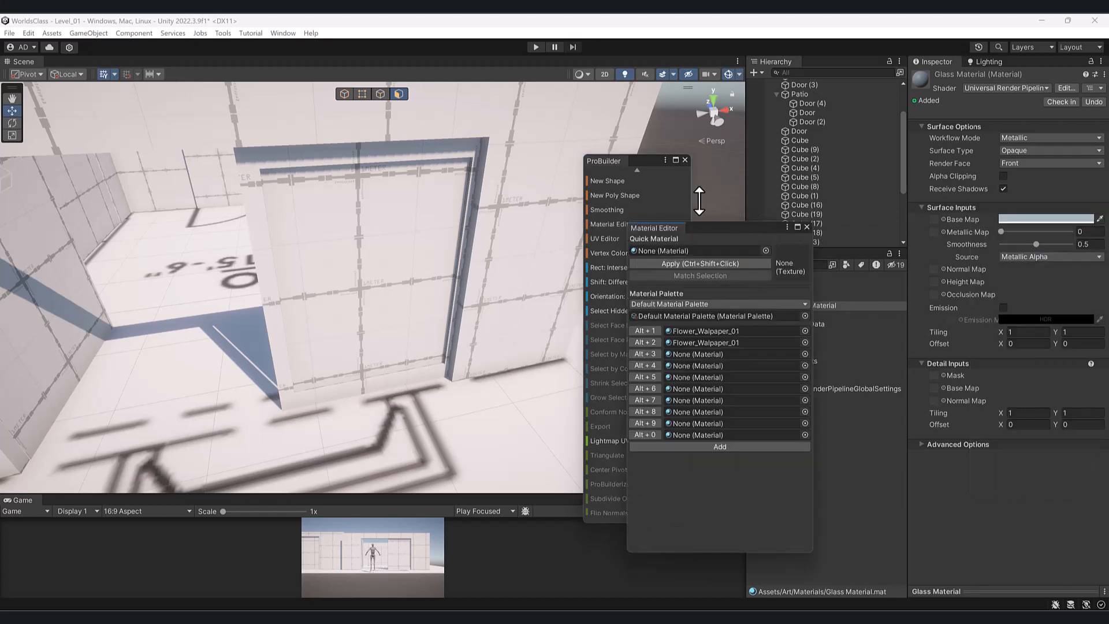
drag(734, 229, 670, 179)
drag(811, 307, 651, 312)
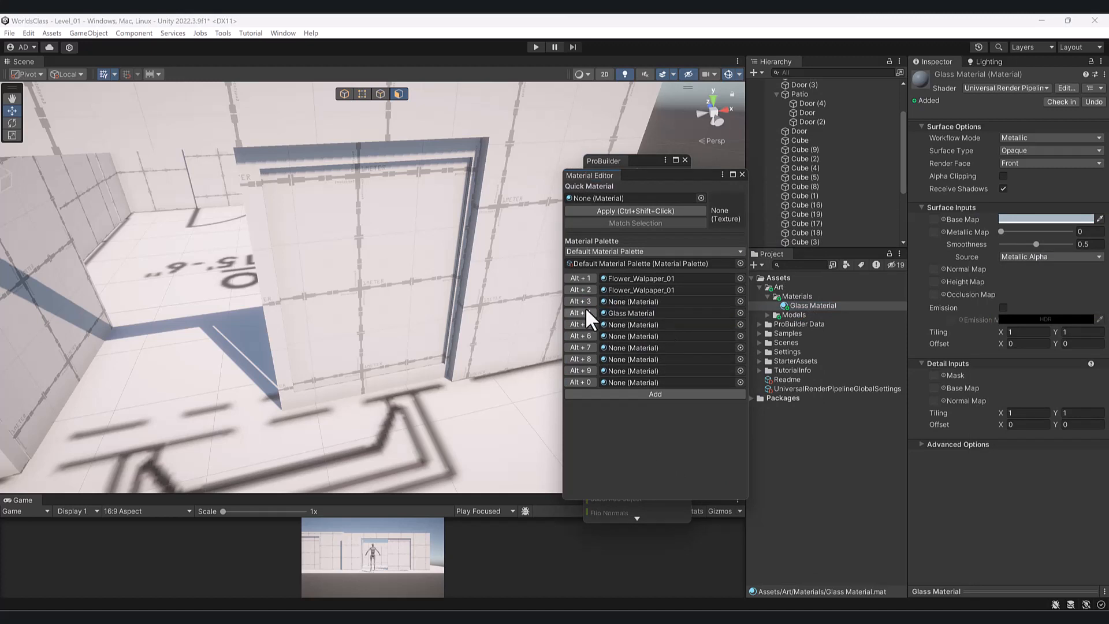
- Apply Glass Material to the door's inner panel face with Alt+4
click(369, 297)
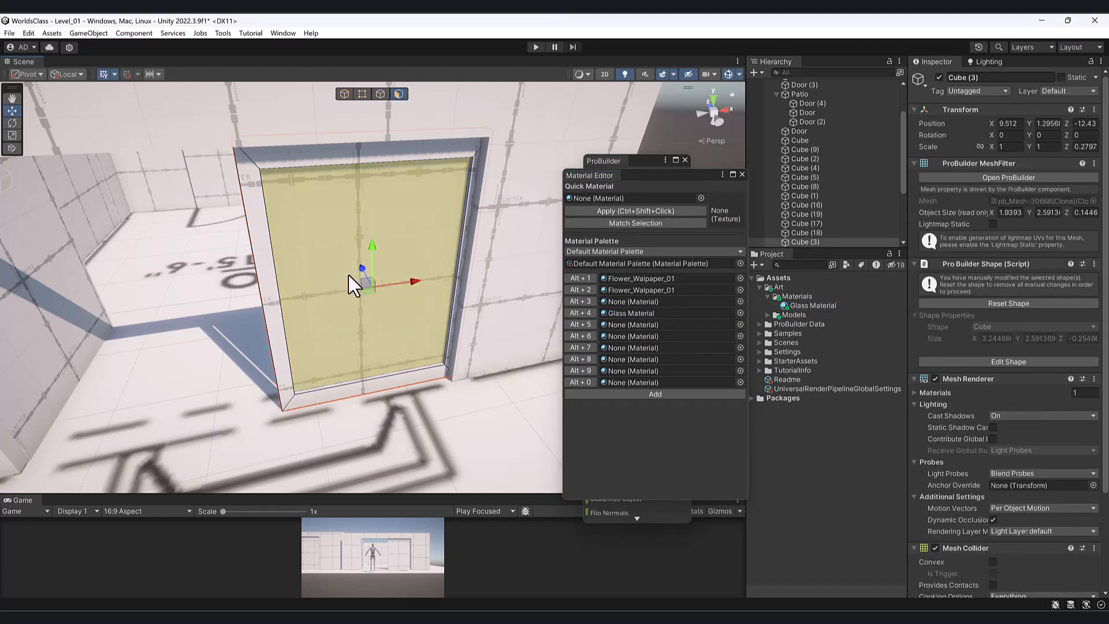
key(alt+4)
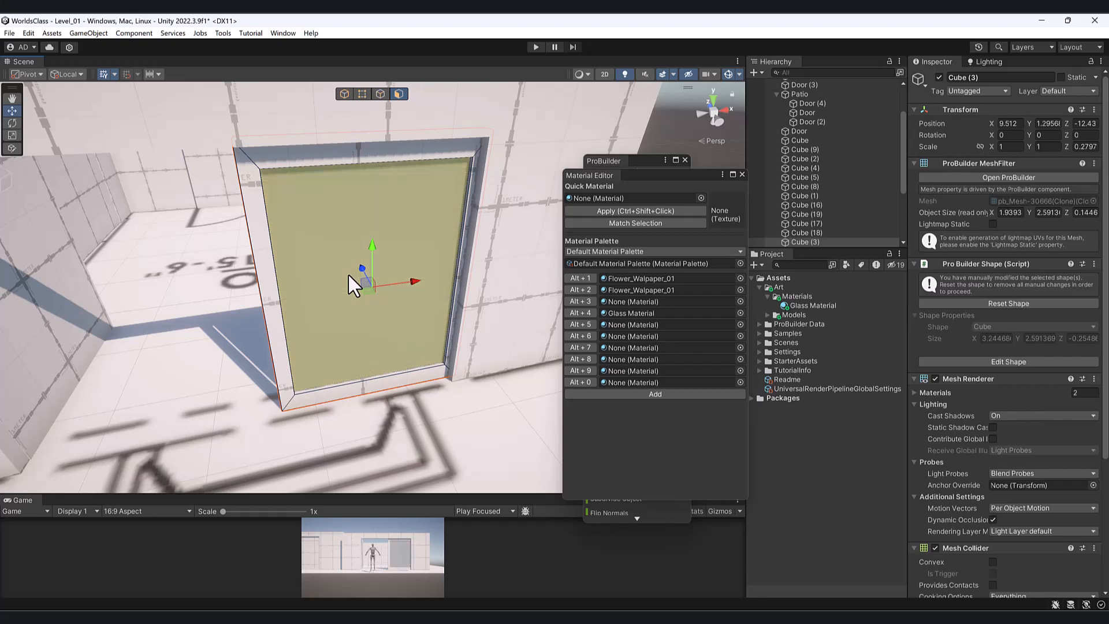
click(201, 299)
alt+drag(226, 340, 543, 310)
click(426, 263)
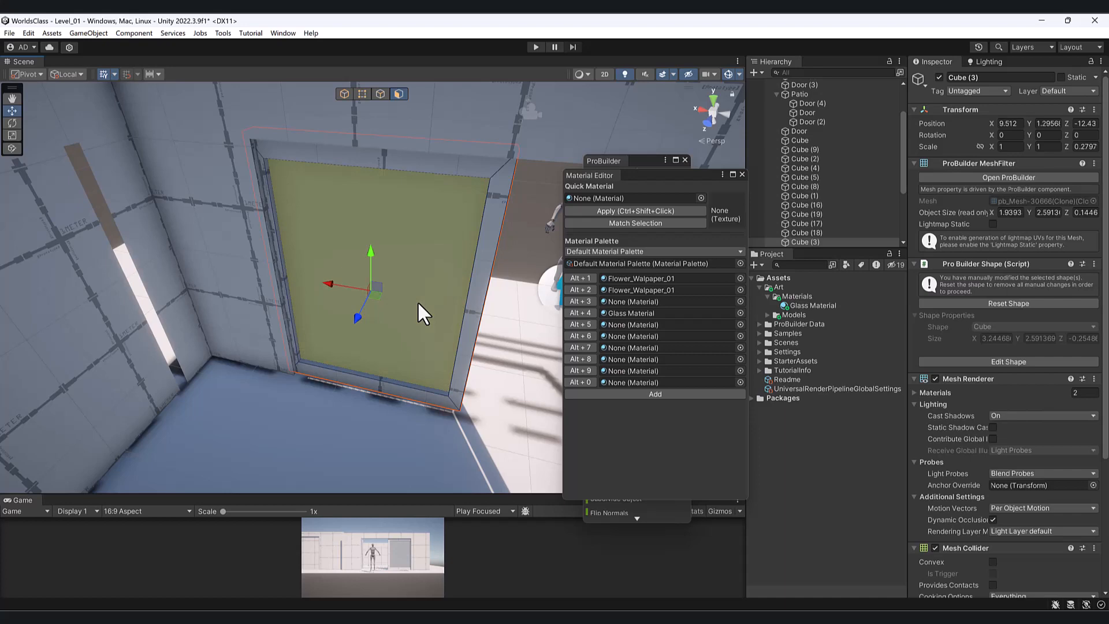
alt+drag(423, 313, 53, 311)
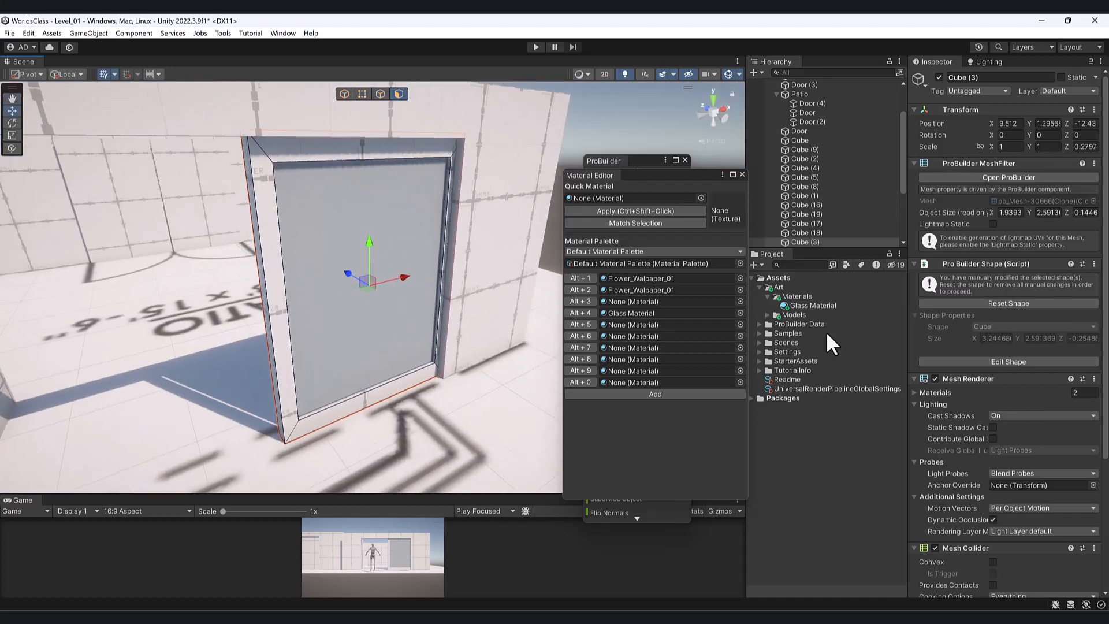
- Lower Glass Material's base colour alpha to 125 and reselect the door face
click(814, 306)
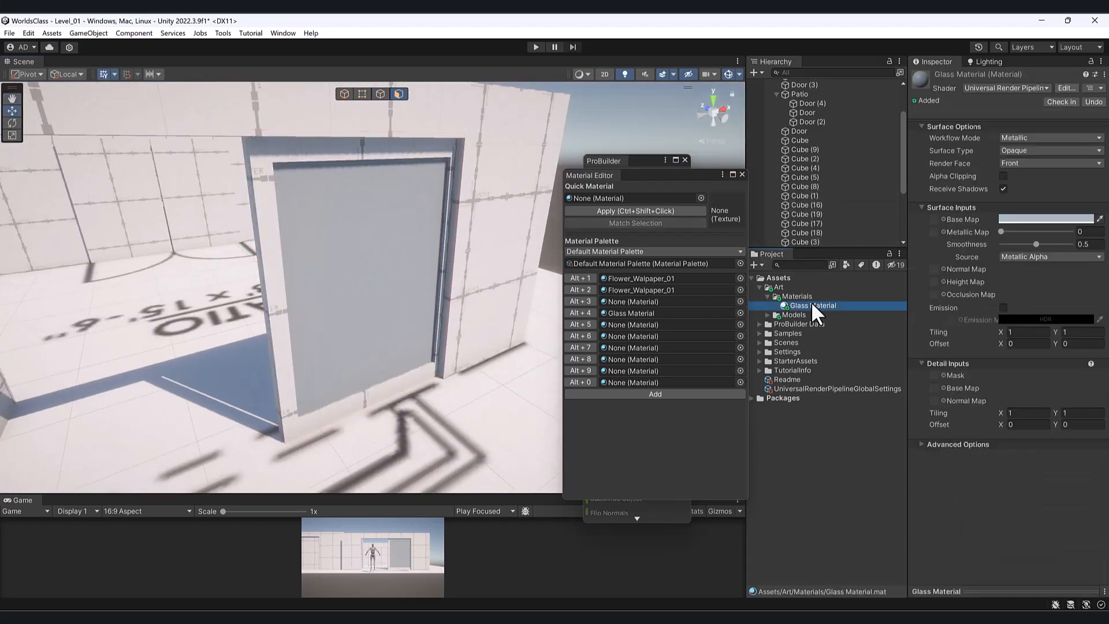
click(1049, 217)
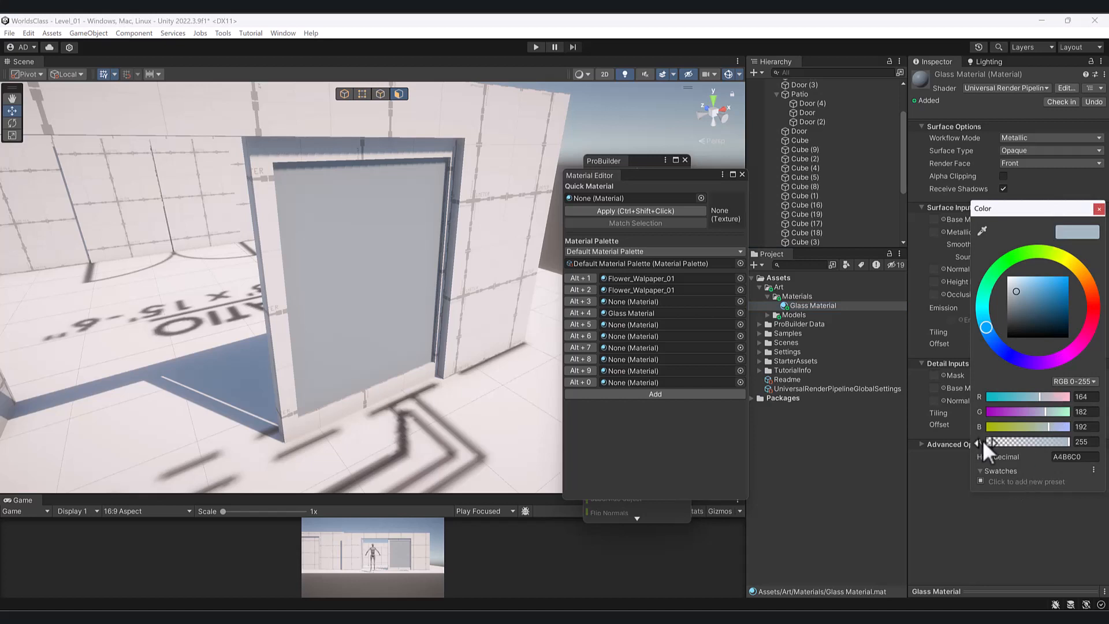
drag(1062, 441, 1023, 443)
click(353, 283)
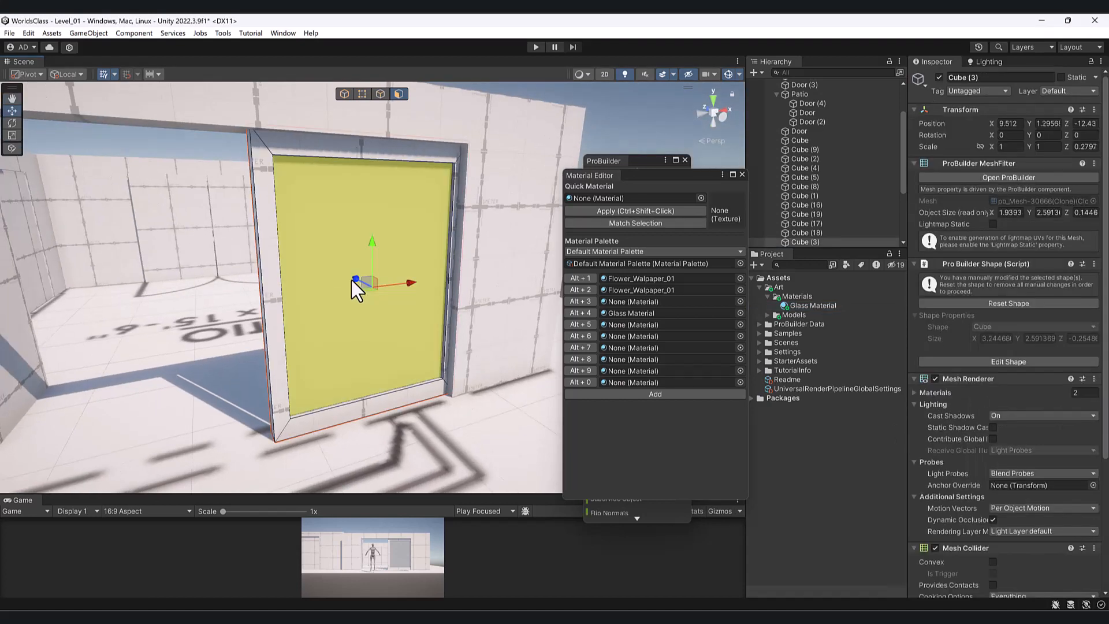
alt+drag(360, 309, 349, 321)
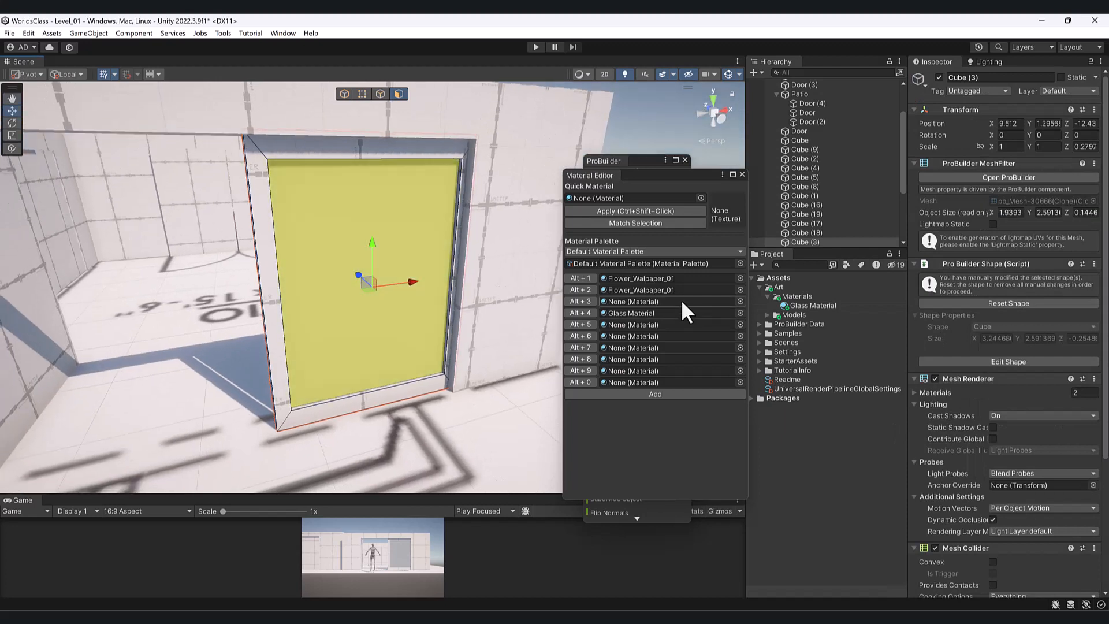
- Apply Glass Material to the door face with Alt+4, then return to object selection
key(alt+4)
click(827, 241)
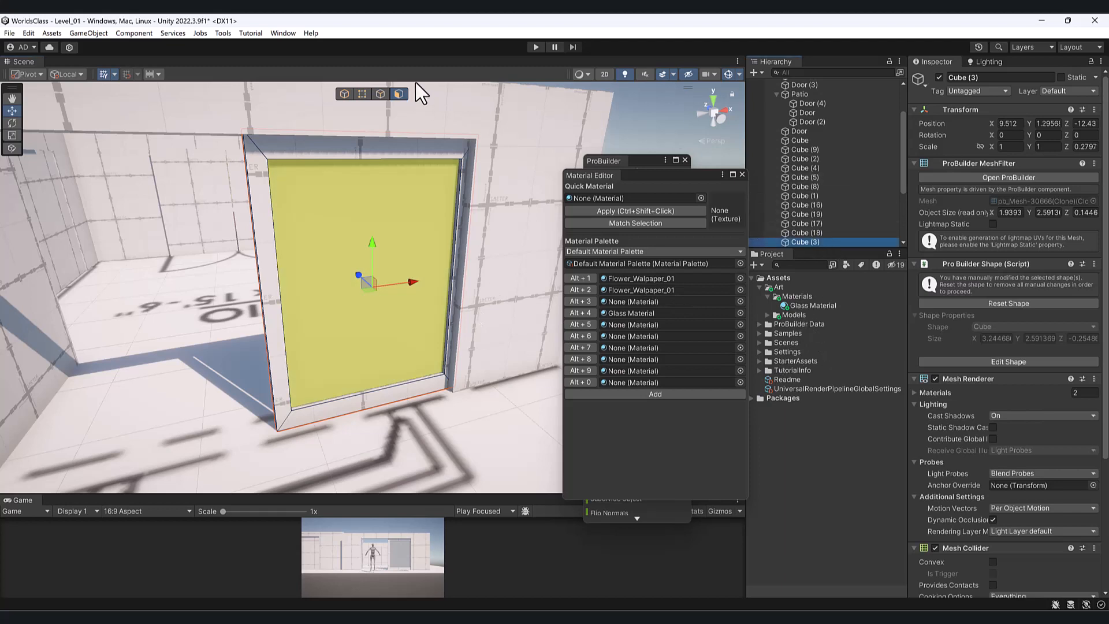
click(398, 98)
click(314, 423)
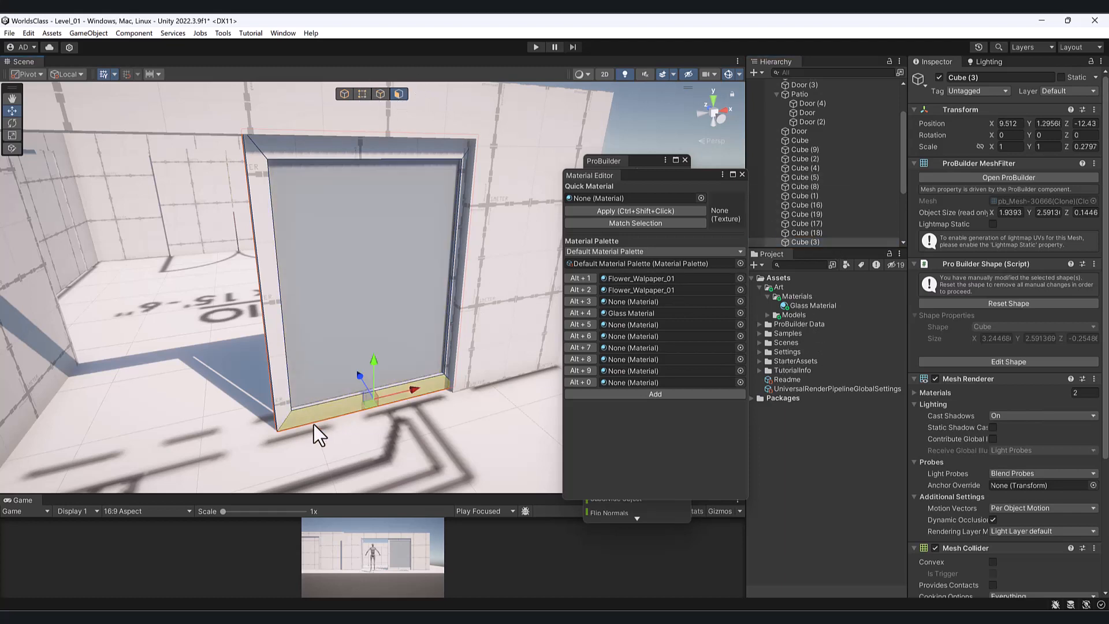
click(295, 289)
click(345, 94)
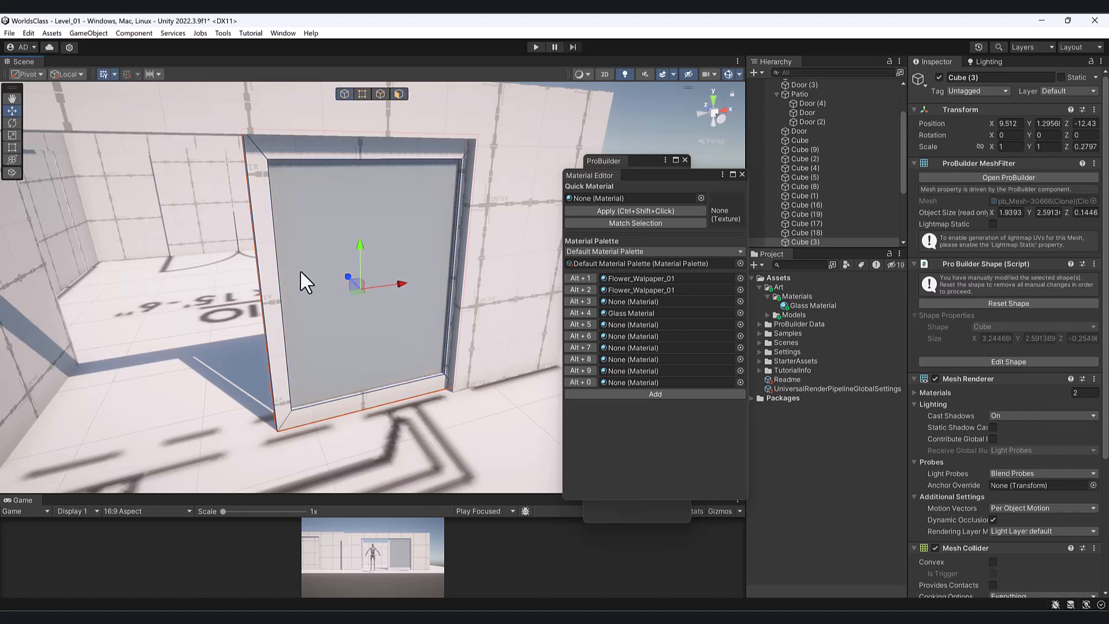
- Set Glass Material's base colour alpha to 0 in the Inspector
scroll(1025, 341, down, 3)
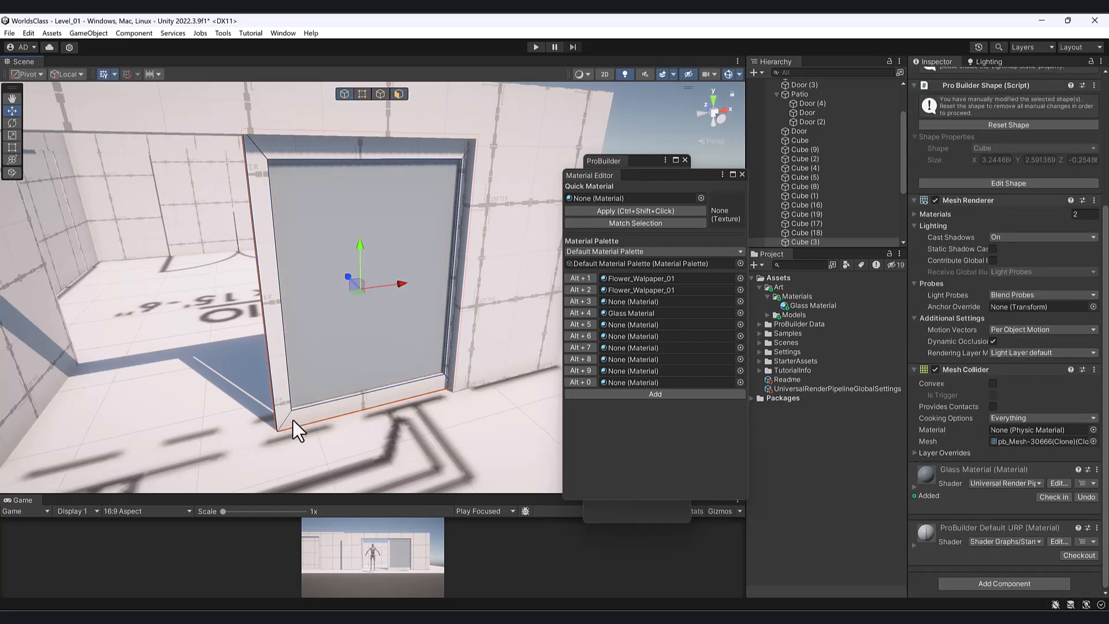
click(914, 488)
scroll(1020, 461, down, 3)
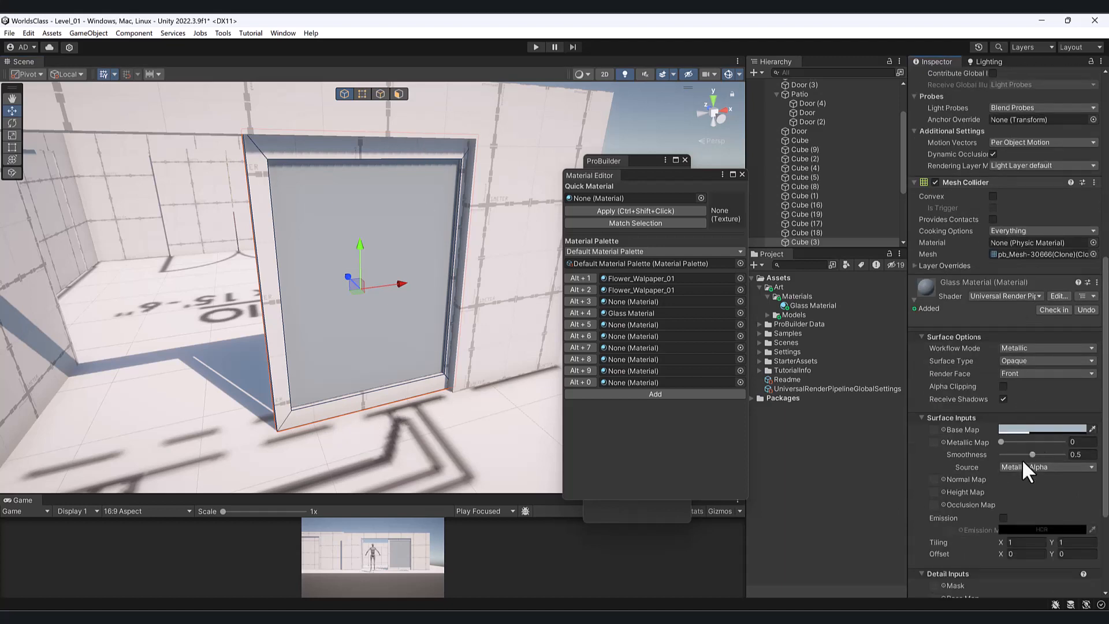
click(1044, 429)
drag(1048, 554, 981, 558)
alt+drag(341, 302, 317, 314)
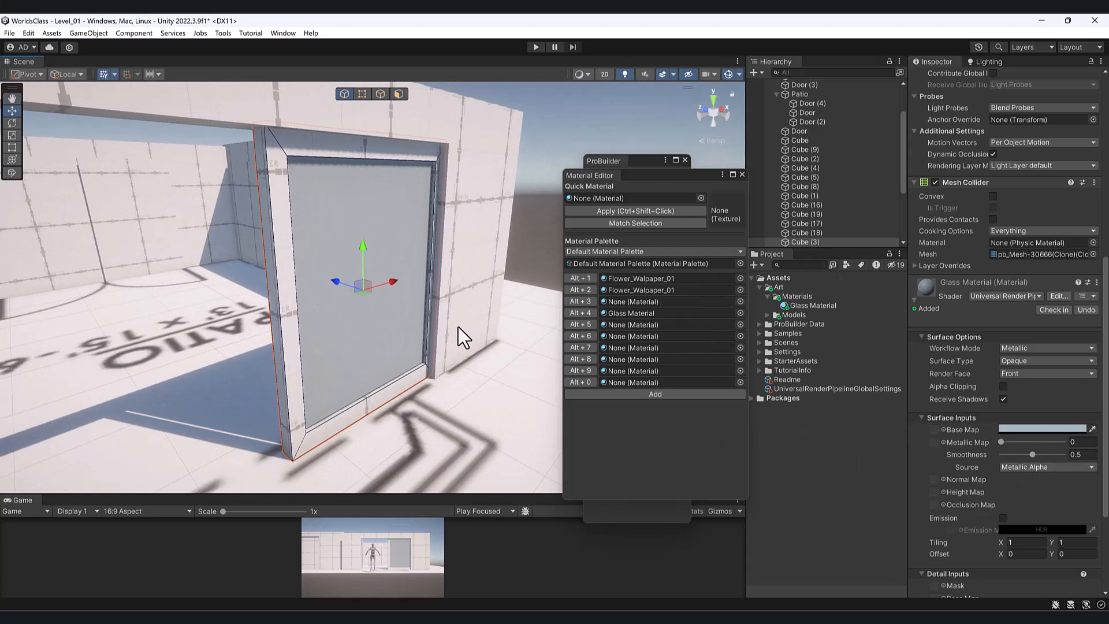
alt+drag(459, 340, 161, 305)
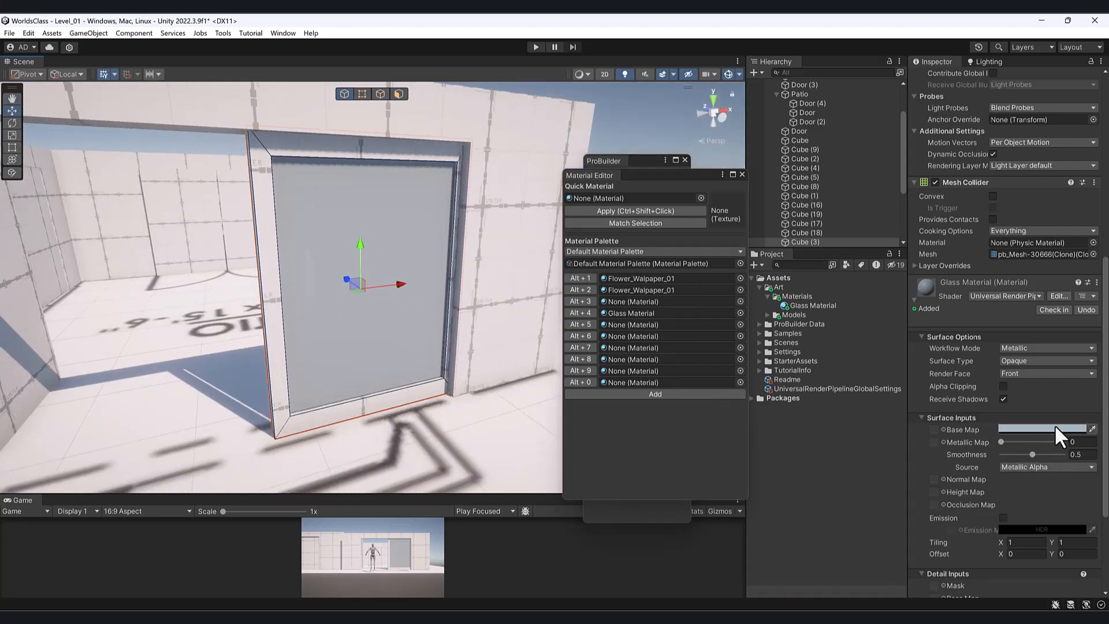
- Switch Glass Material's surface type to Transparent and raise its base alpha to 190
click(1031, 361)
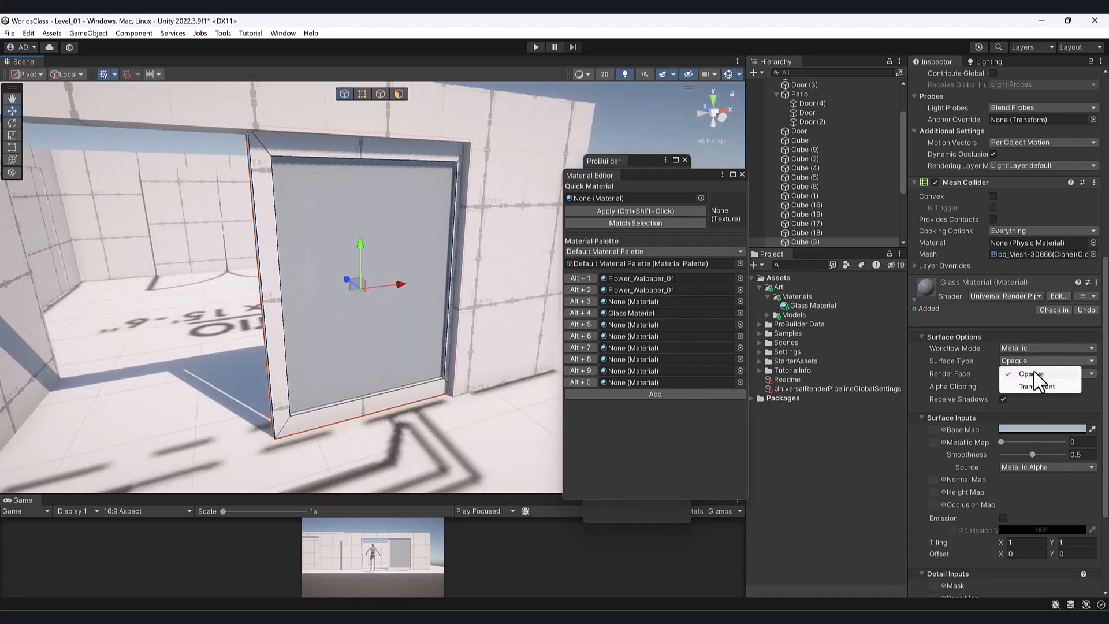
click(1037, 383)
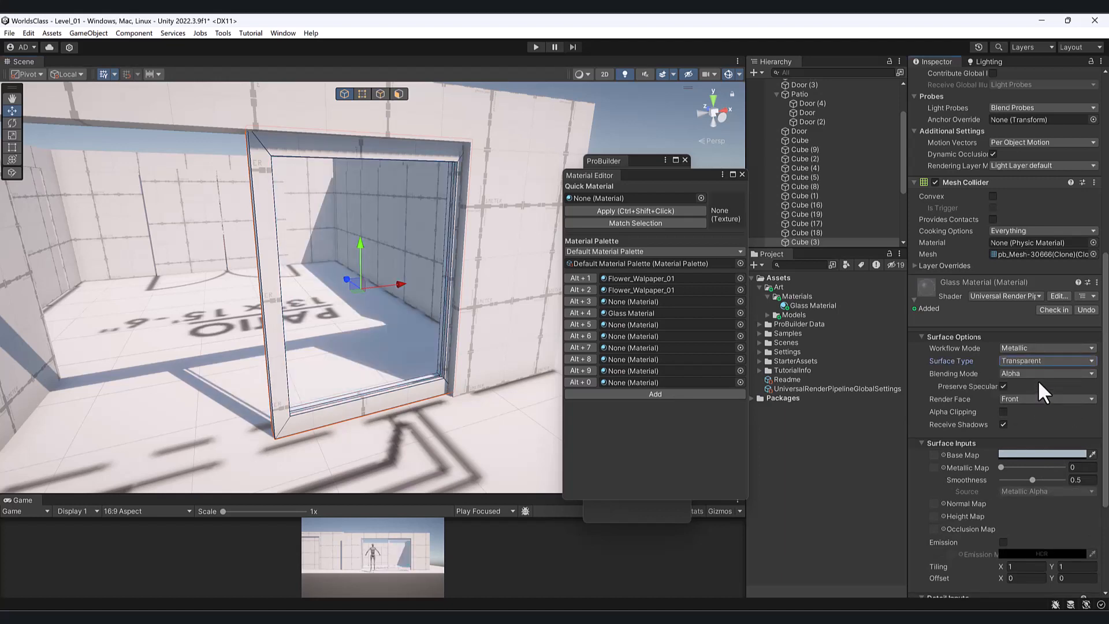
click(1040, 454)
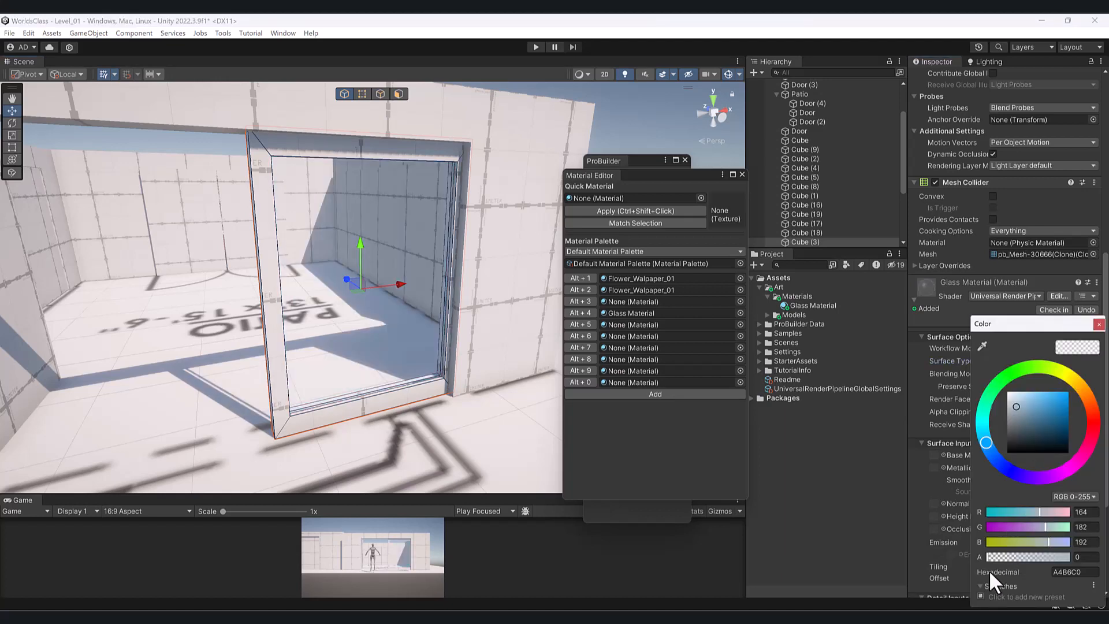
drag(998, 559, 1046, 554)
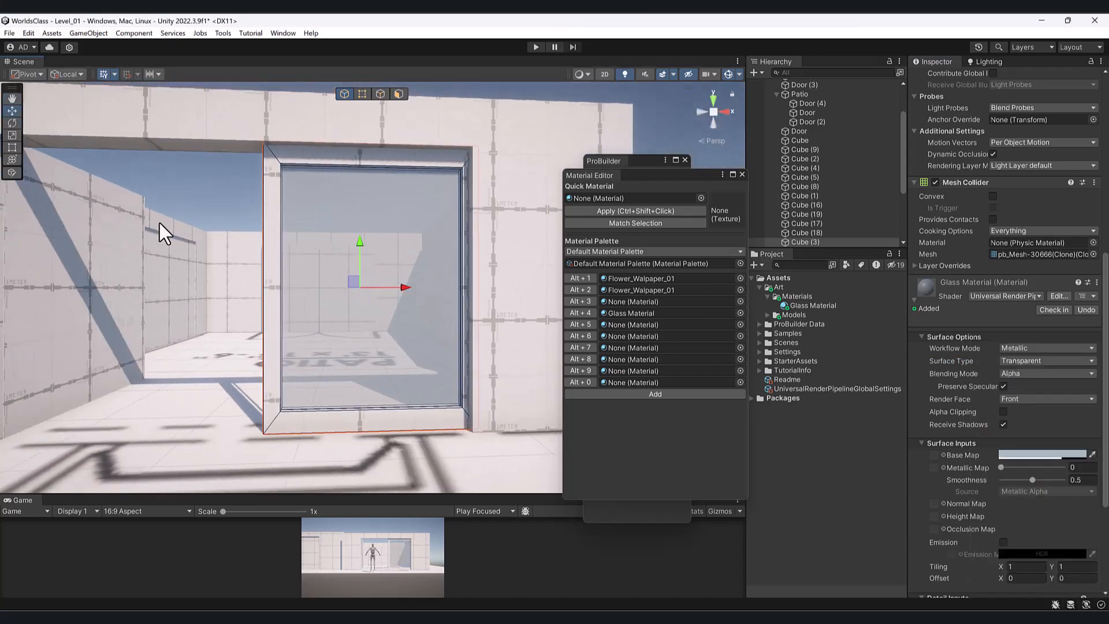
- Select the glass door panel and orbit around it to check the see-through effect
click(193, 208)
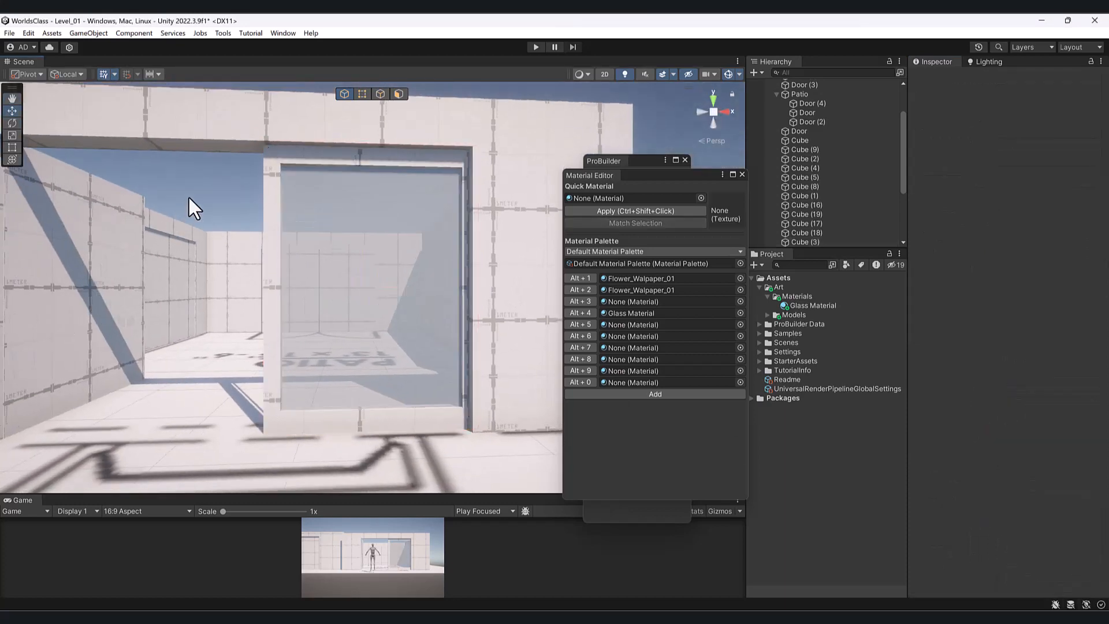
scroll(362, 268, down, 2)
click(363, 268)
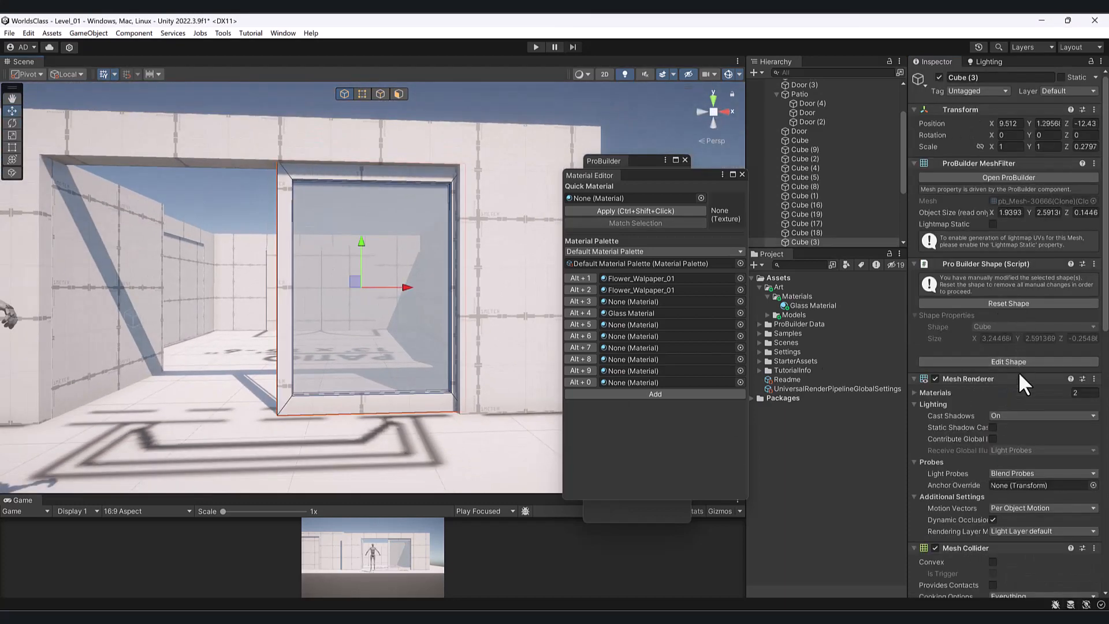
scroll(1020, 381, down, 10)
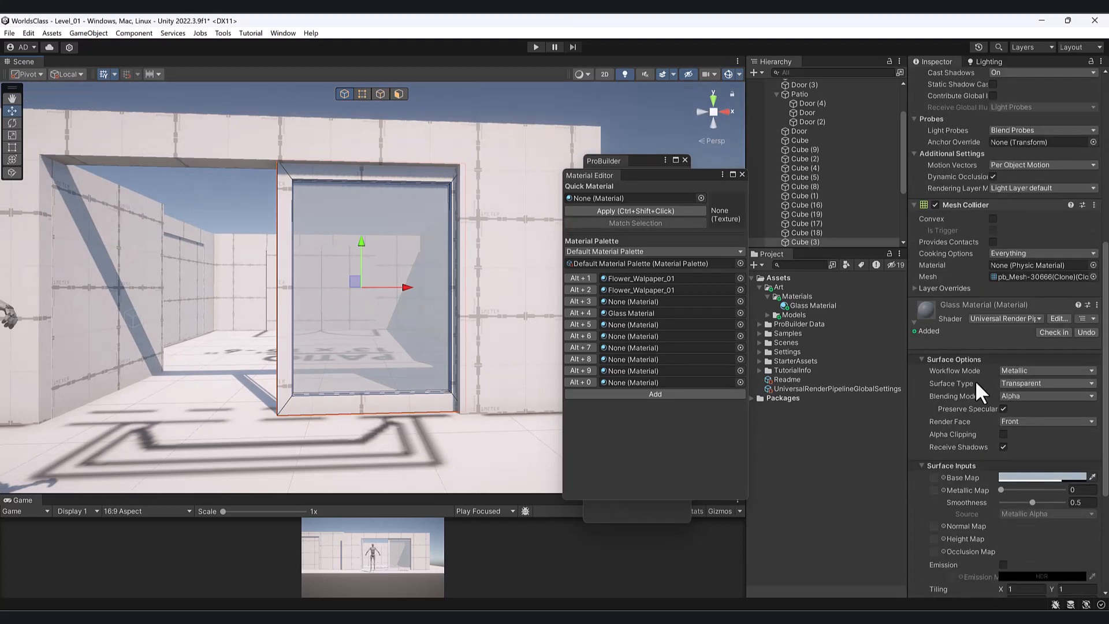
alt+drag(451, 322, 459, 204)
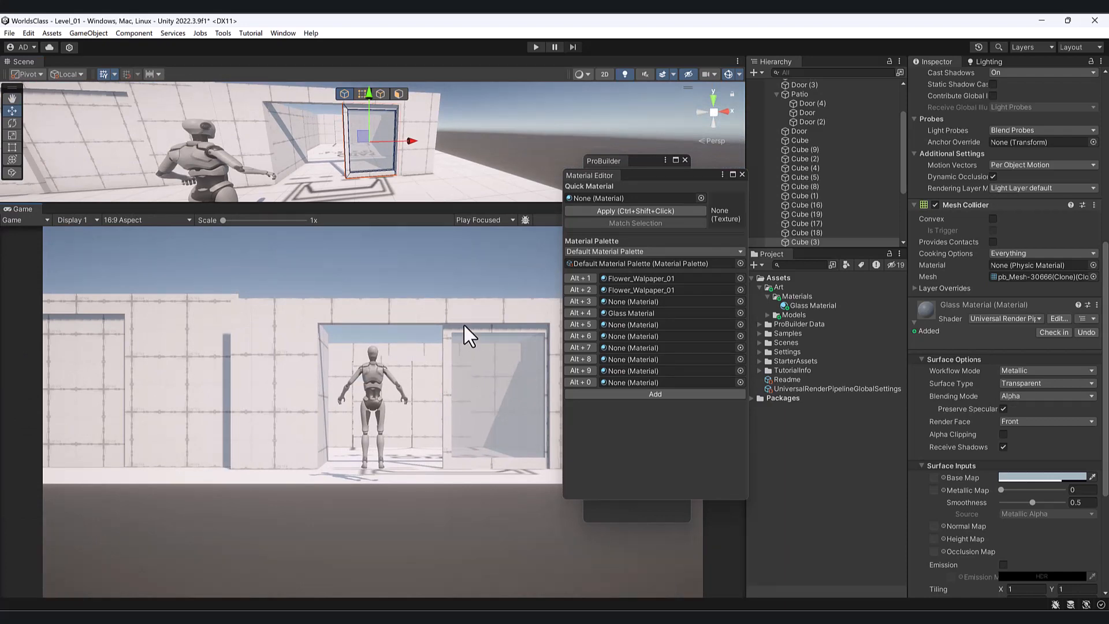
- Float the Game view, enter Play mode and walk the character through the doorway onto the patio
drag(15, 209, 96, 252)
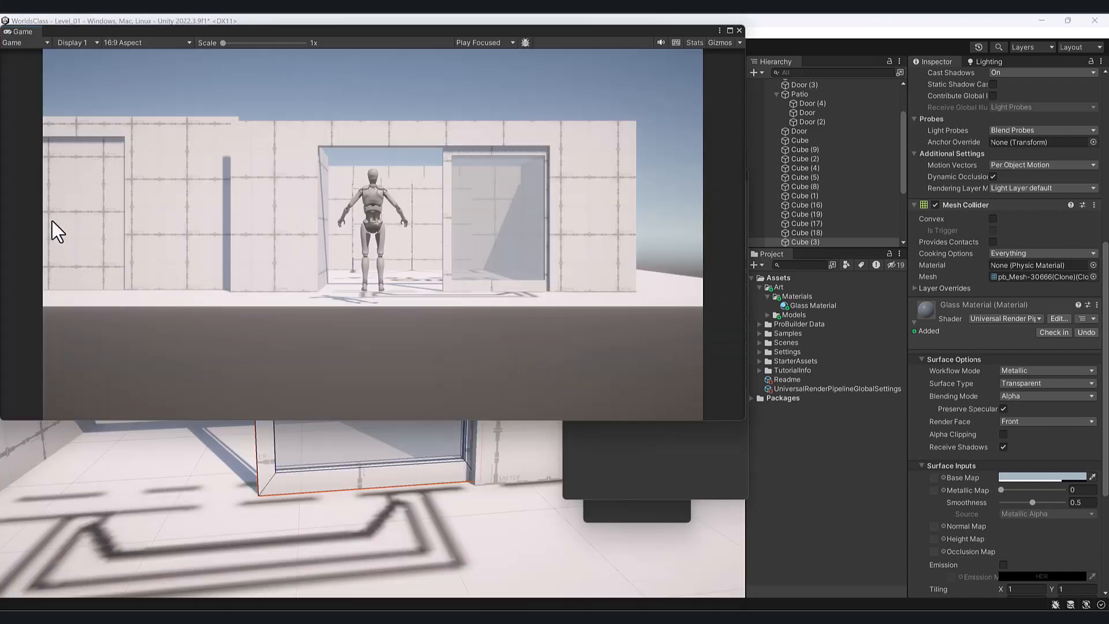
drag(30, 32, 355, 89)
click(536, 47)
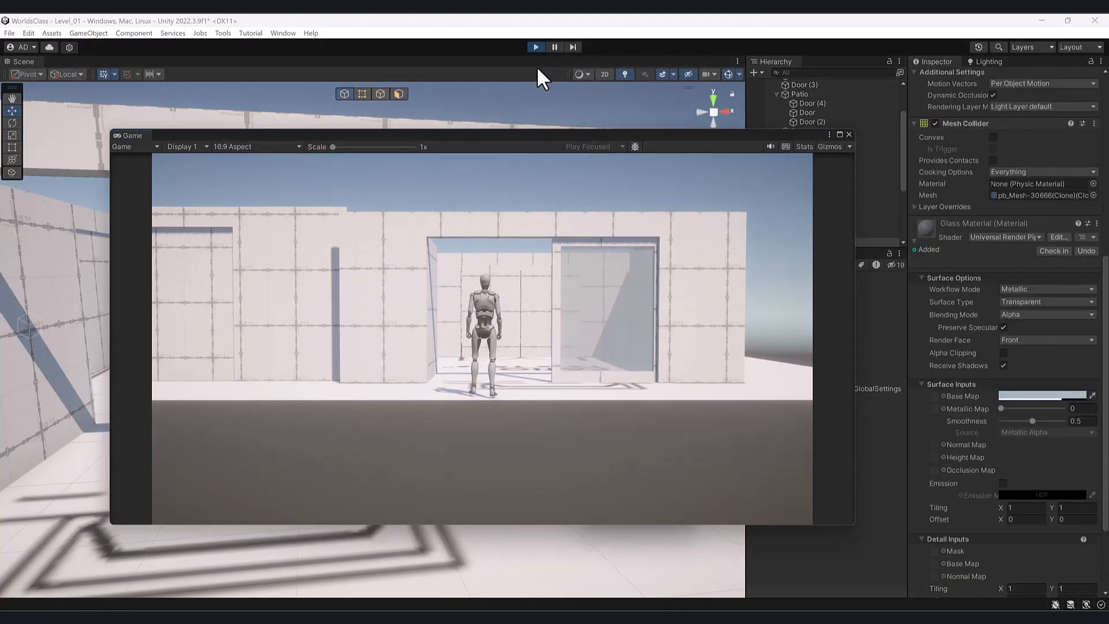
key(w)
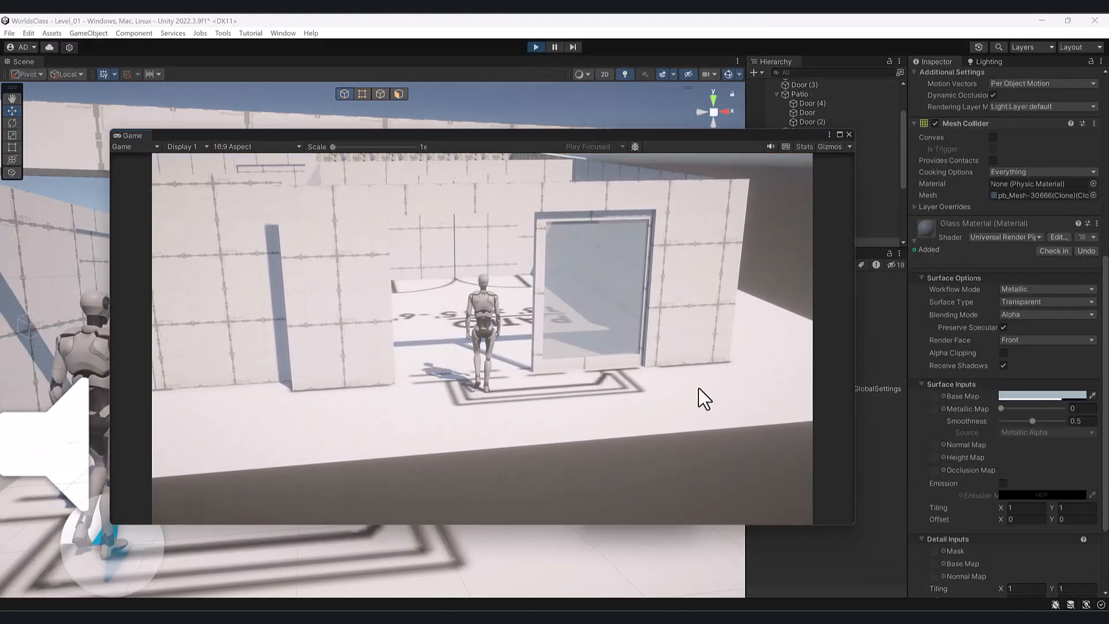
key(d)
key(w)
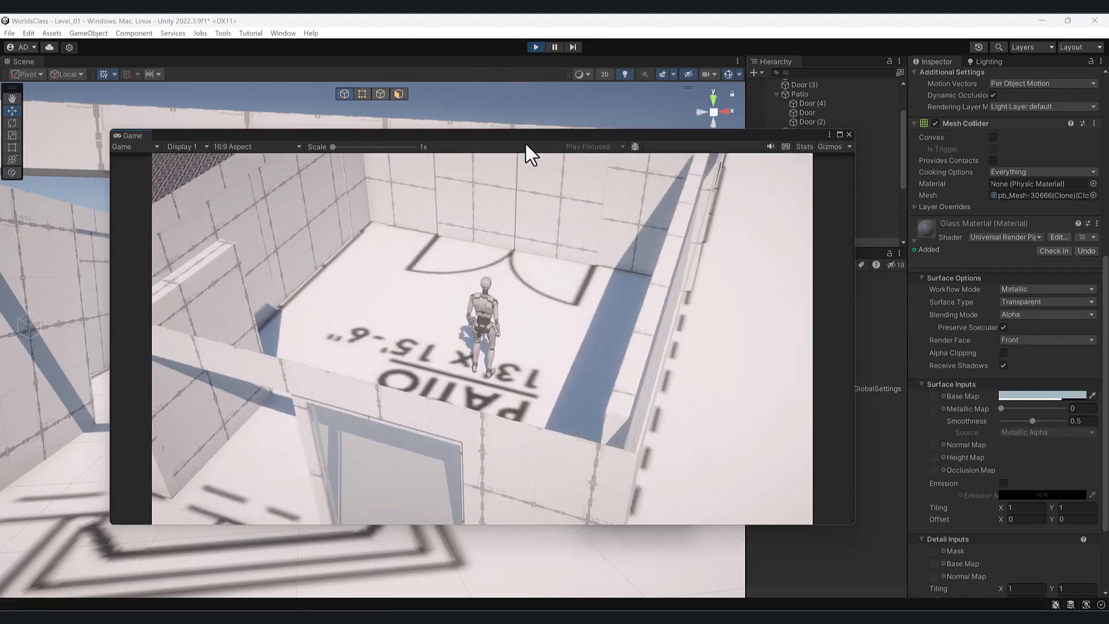
- Stop Play mode and dock the Game view back along the bottom
drag(521, 136, 506, 54)
click(535, 45)
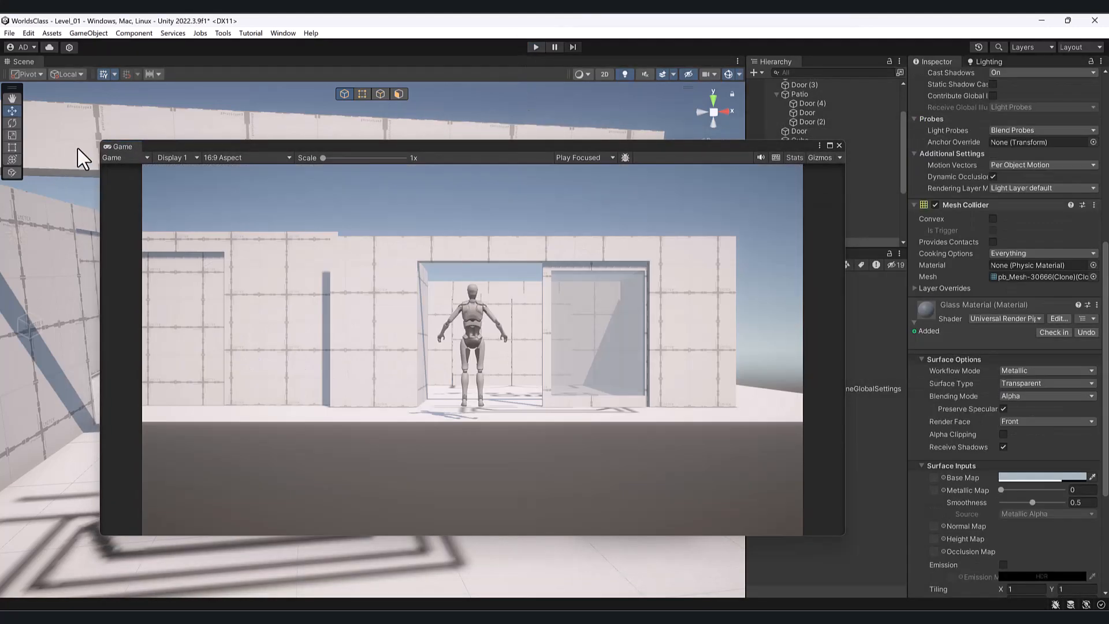
drag(113, 146, 136, 582)
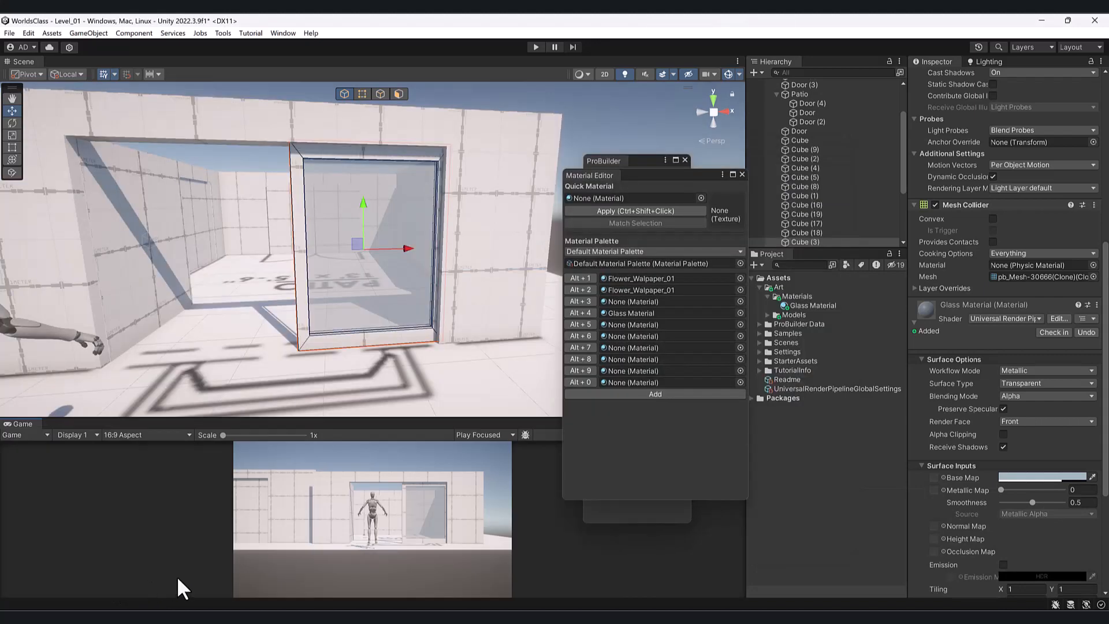
- Orbit the Scene view to look at the glass door head-on
alt+drag(363, 306, 381, 166)
middle_drag(306, 202, 339, 167)
alt+drag(339, 167, 304, 205)
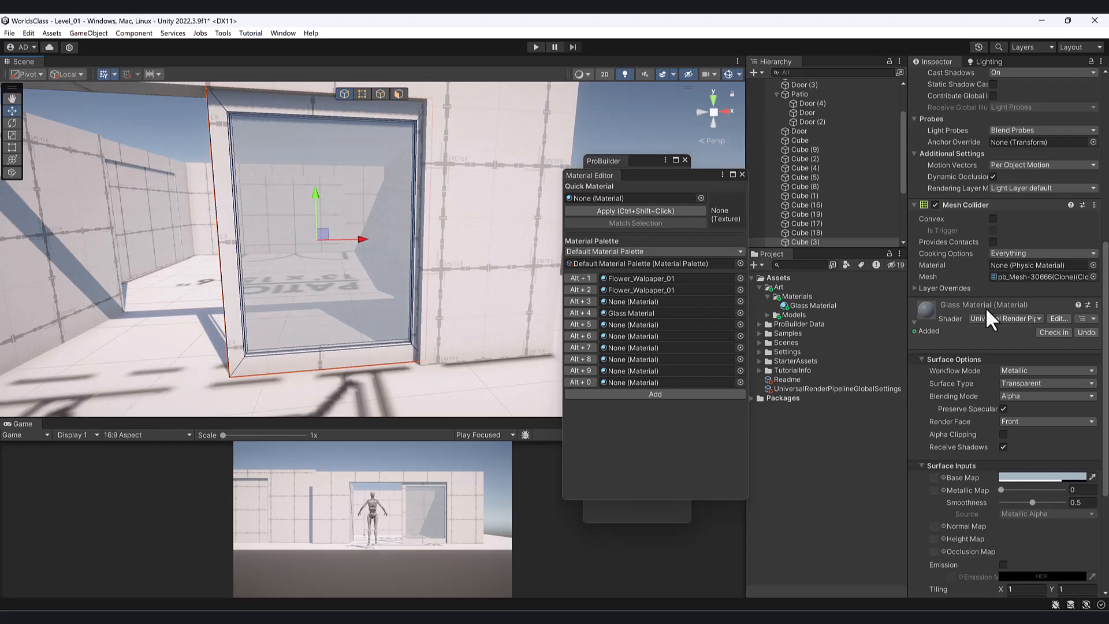
alt+drag(252, 280, 235, 240)
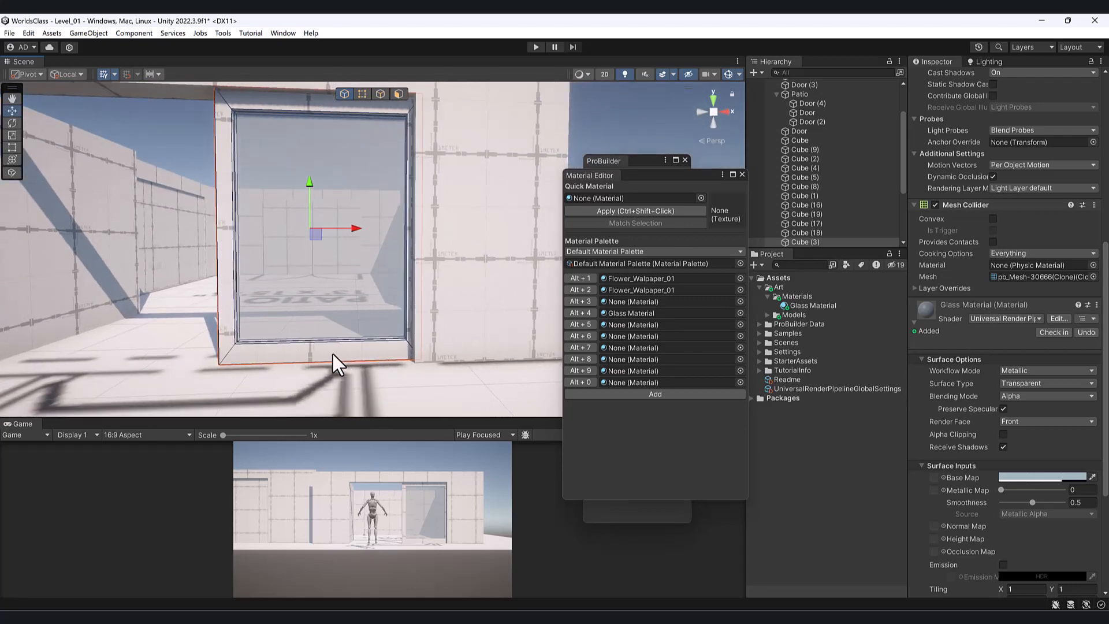
alt+drag(311, 302, 329, 290)
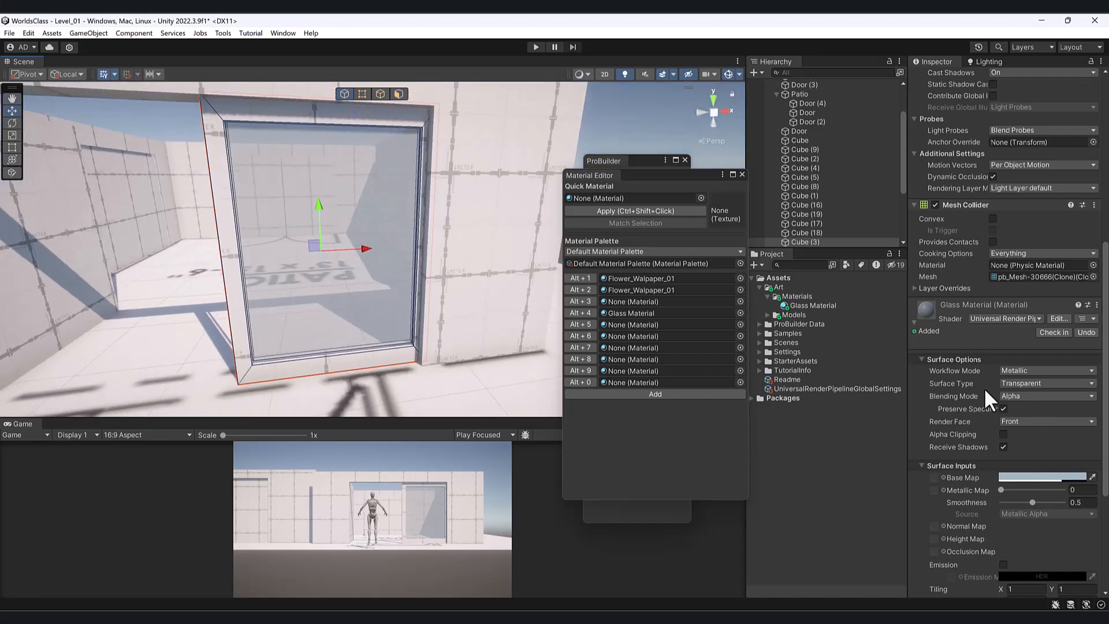
right_click(807, 295)
- Create a new material named BalckMetal in the Art Materials folder
mouse_move(845, 290)
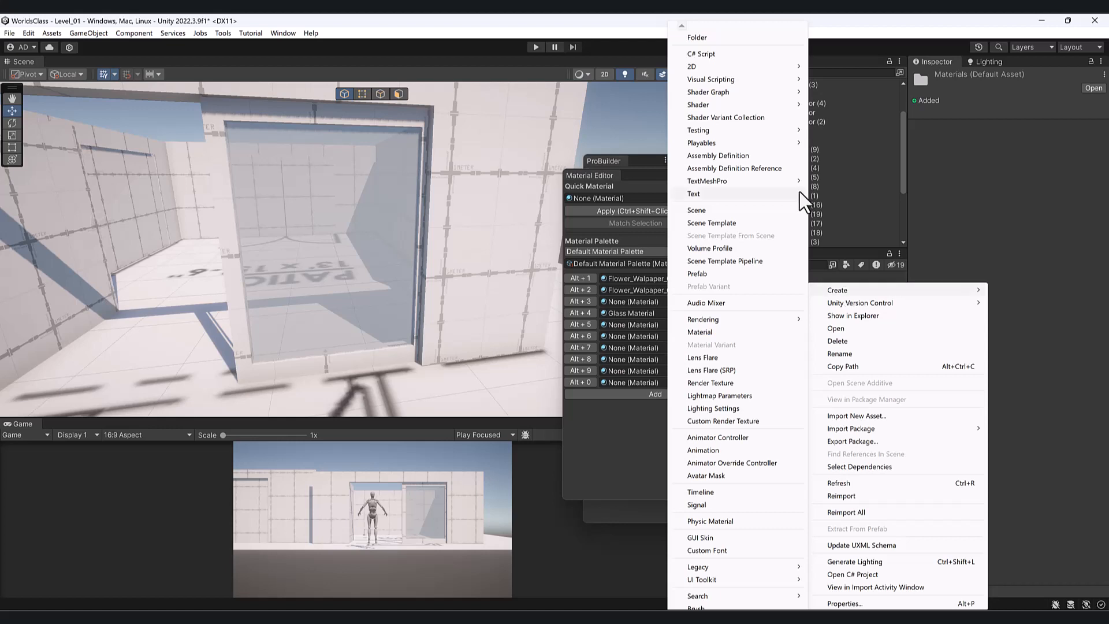
click(728, 332)
text(B)
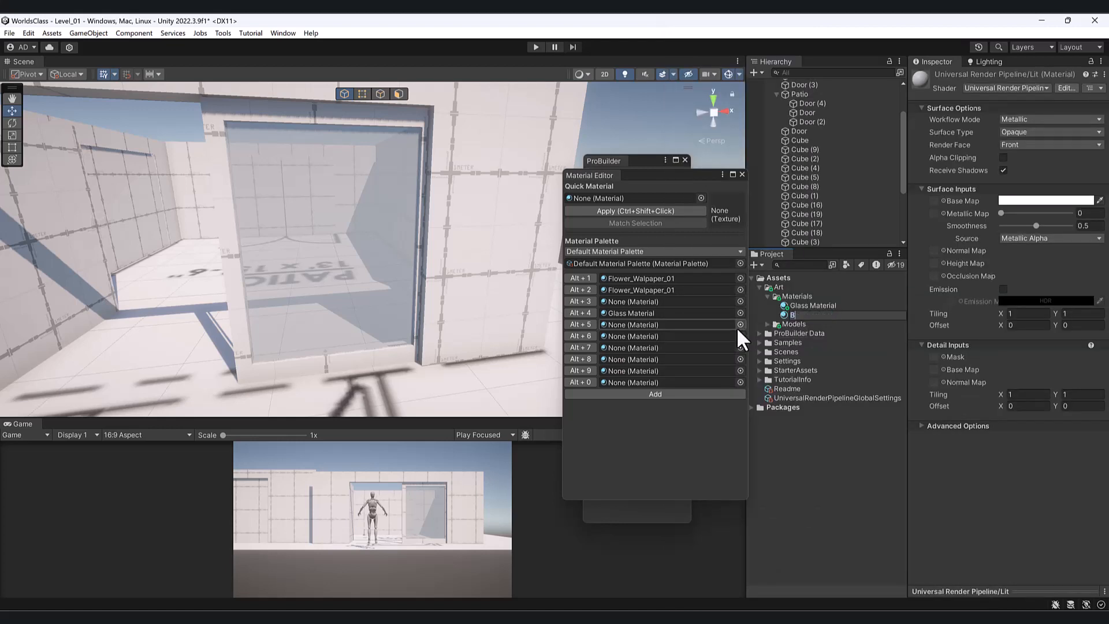
text(alckMetal)
key(Return)
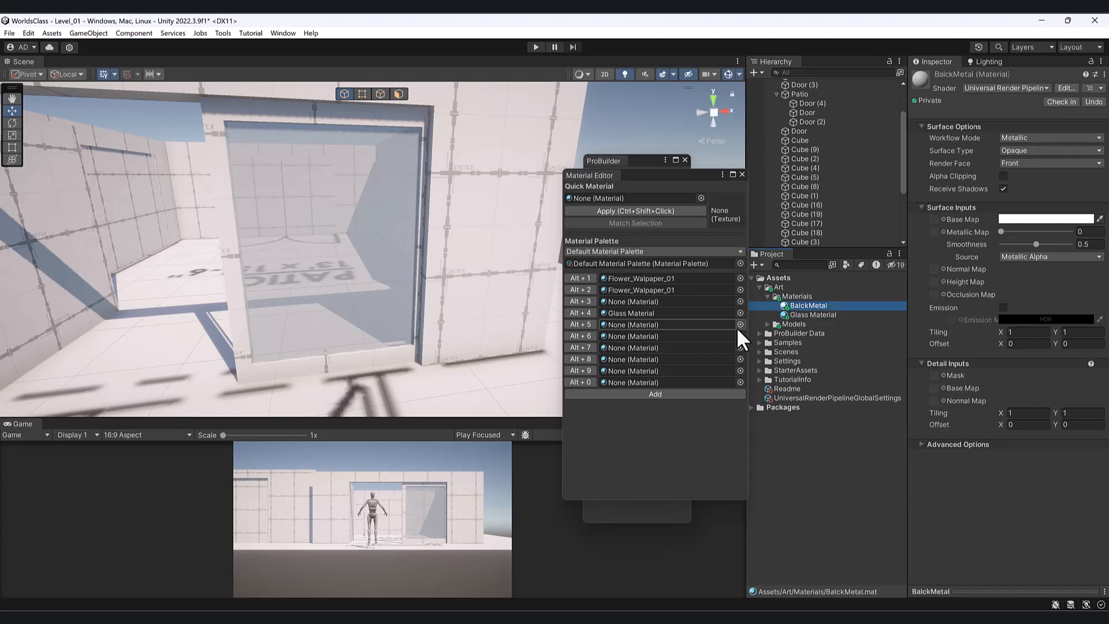
- Add BalckMetal to the ProBuilder material palette's Alt+5 slot
alt+drag(518, 243, 480, 245)
alt+drag(414, 253, 351, 279)
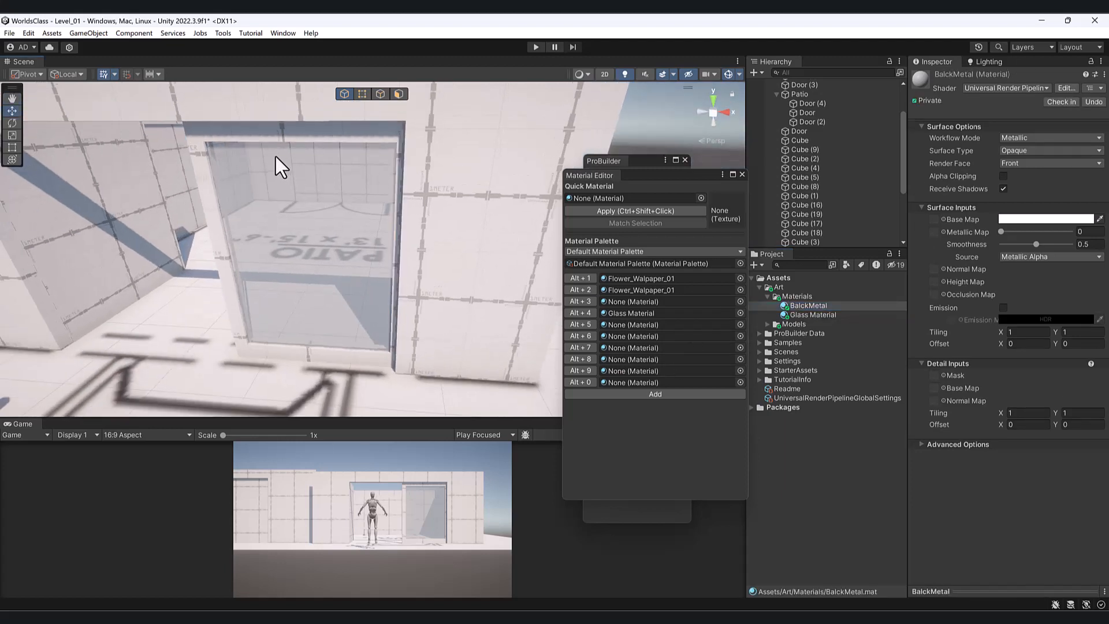
scroll(266, 174, down, 2)
scroll(228, 246, down, 3)
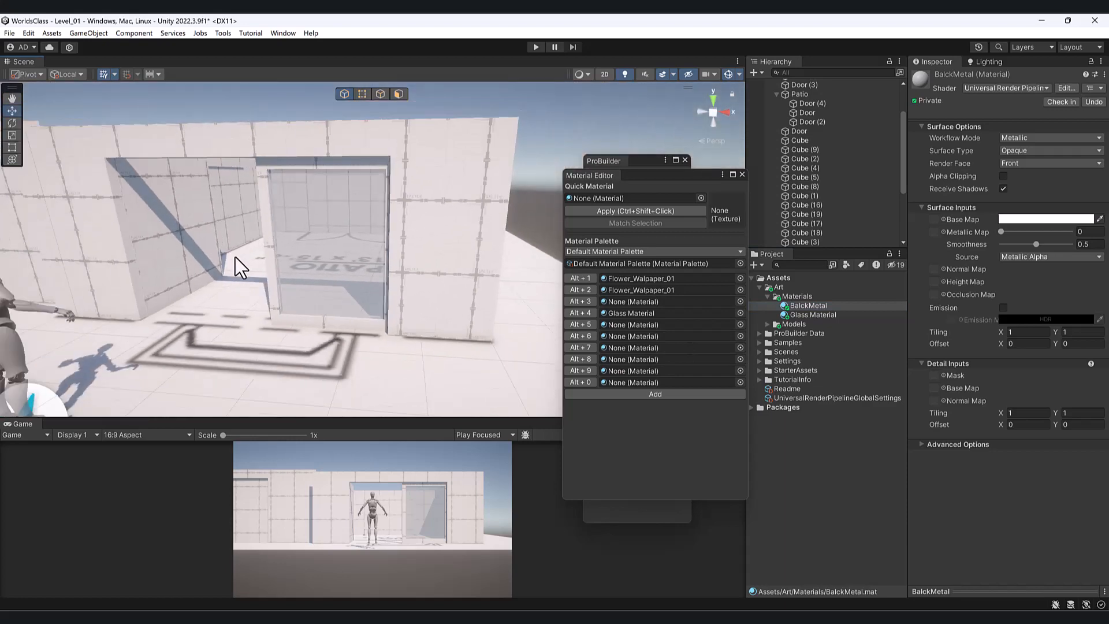
alt+drag(240, 268, 284, 265)
scroll(317, 290, up, 3)
scroll(327, 236, up, 3)
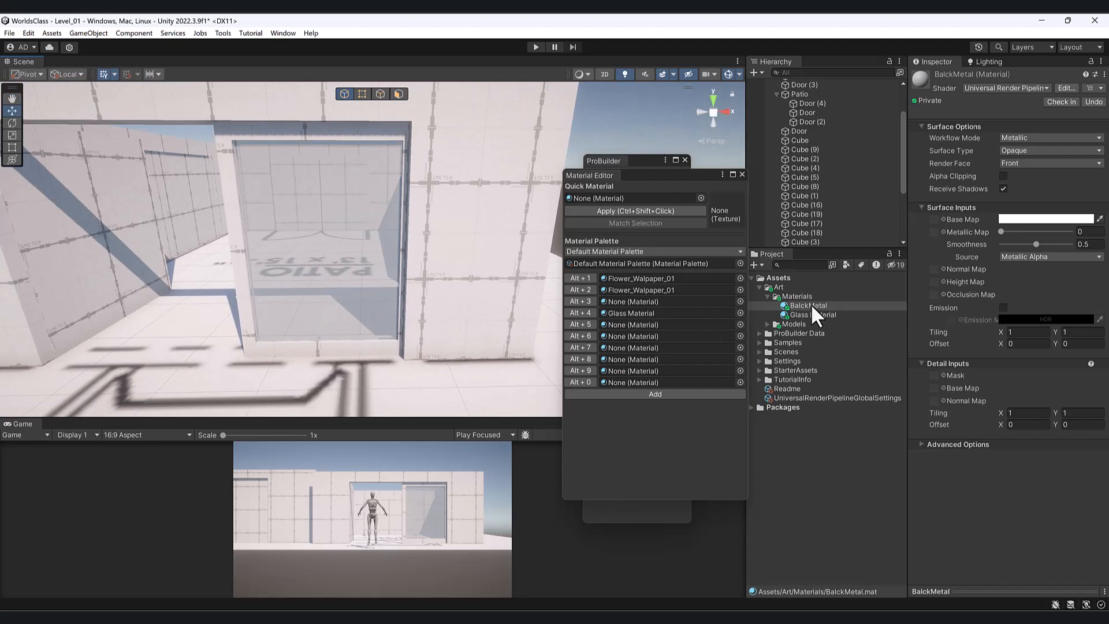
drag(687, 175, 676, 187)
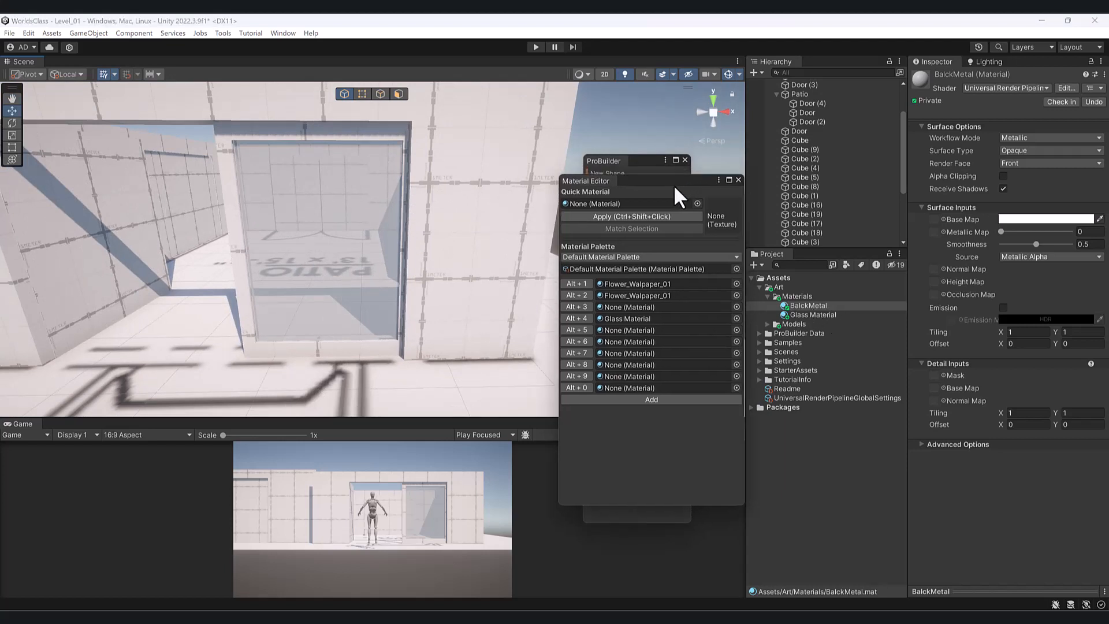
drag(808, 305, 674, 334)
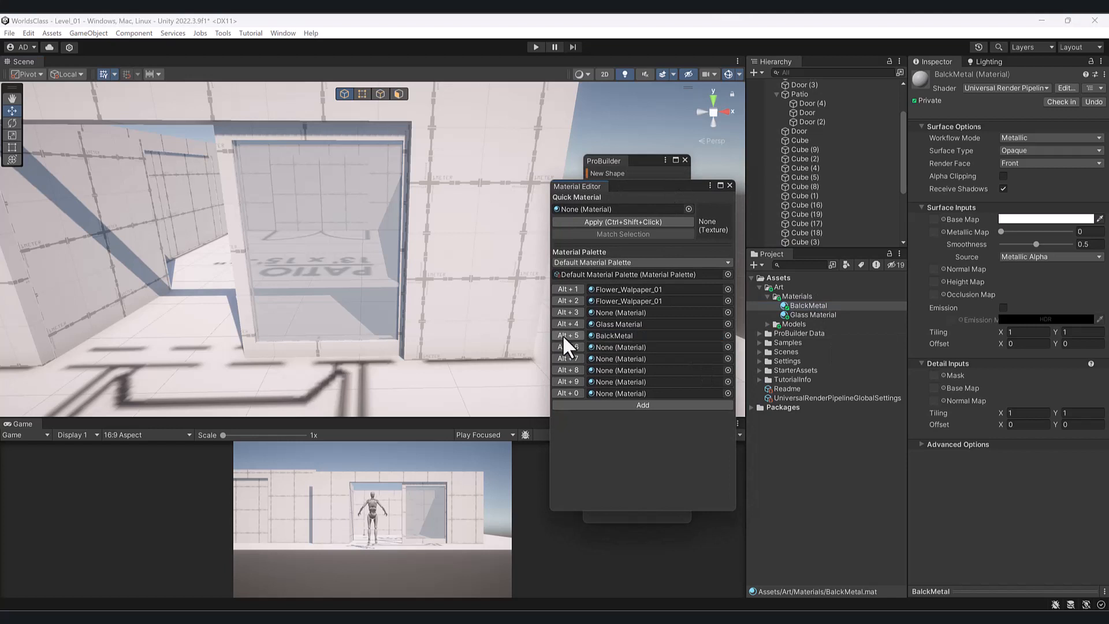
- Select the glass door frame's faces in ProBuilder Face mode
drag(636, 188, 694, 188)
click(396, 93)
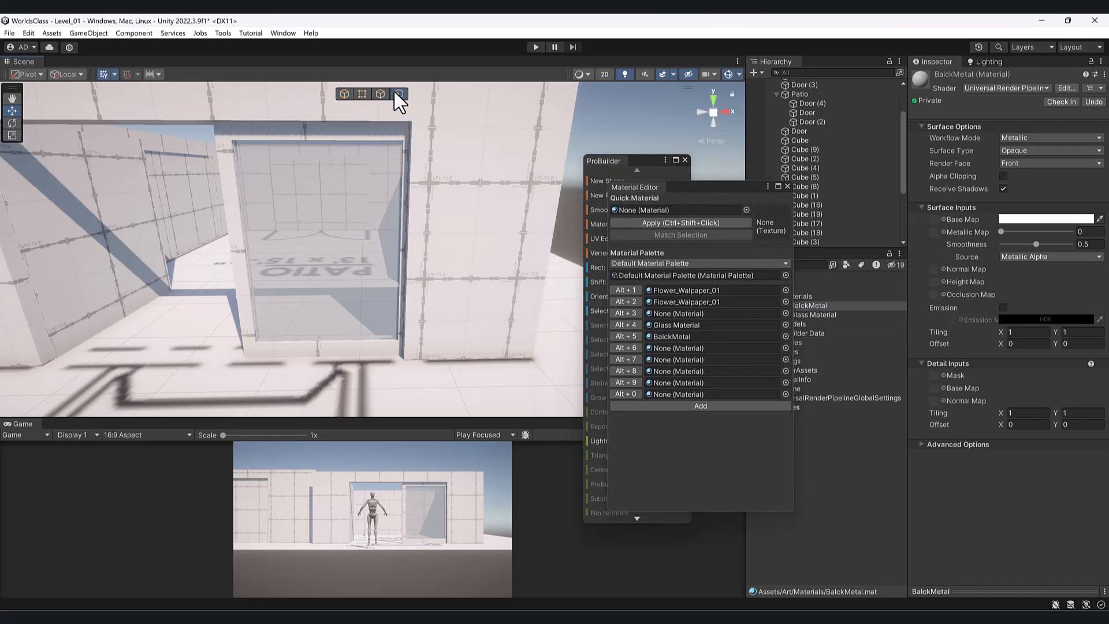
click(334, 138)
alt+drag(333, 148, 454, 372)
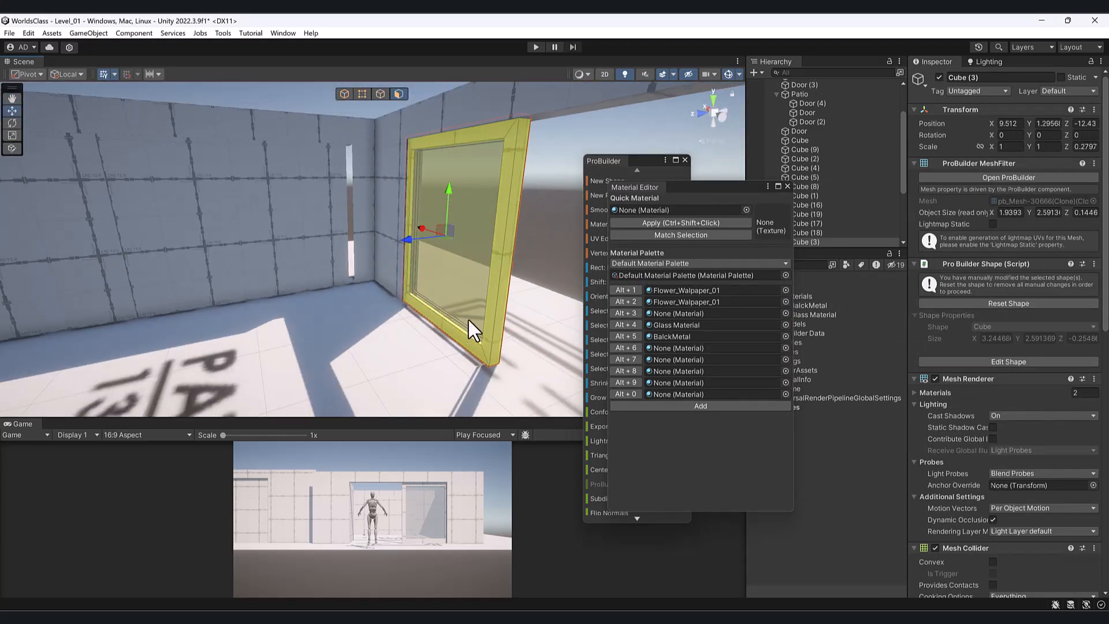
alt+drag(476, 285, 303, 163)
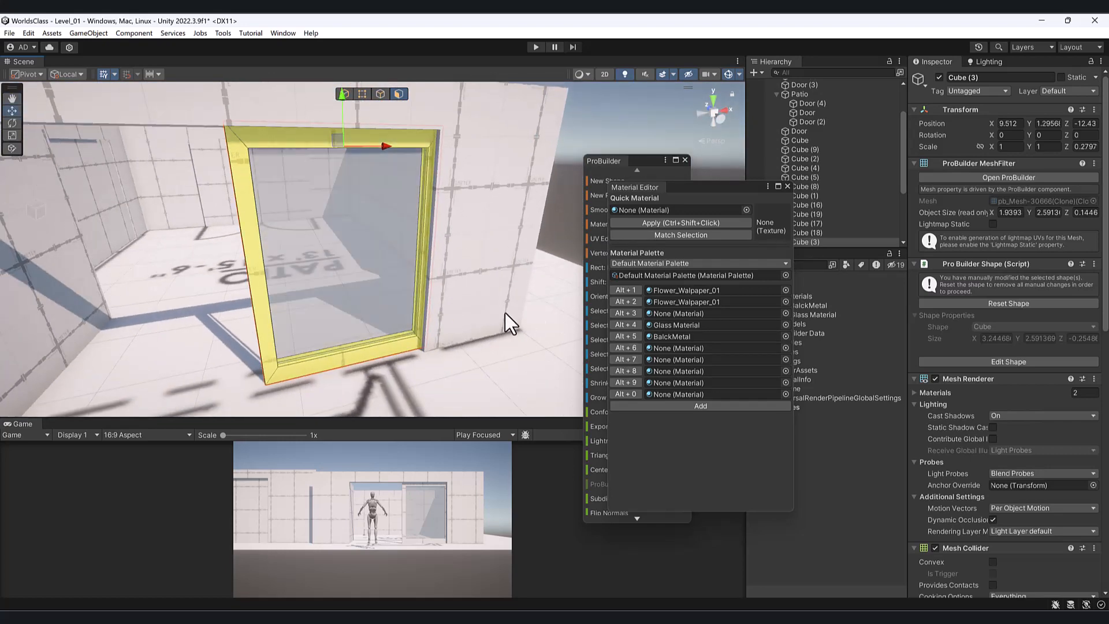
alt+drag(487, 299, 446, 289)
scroll(448, 306, down, 3)
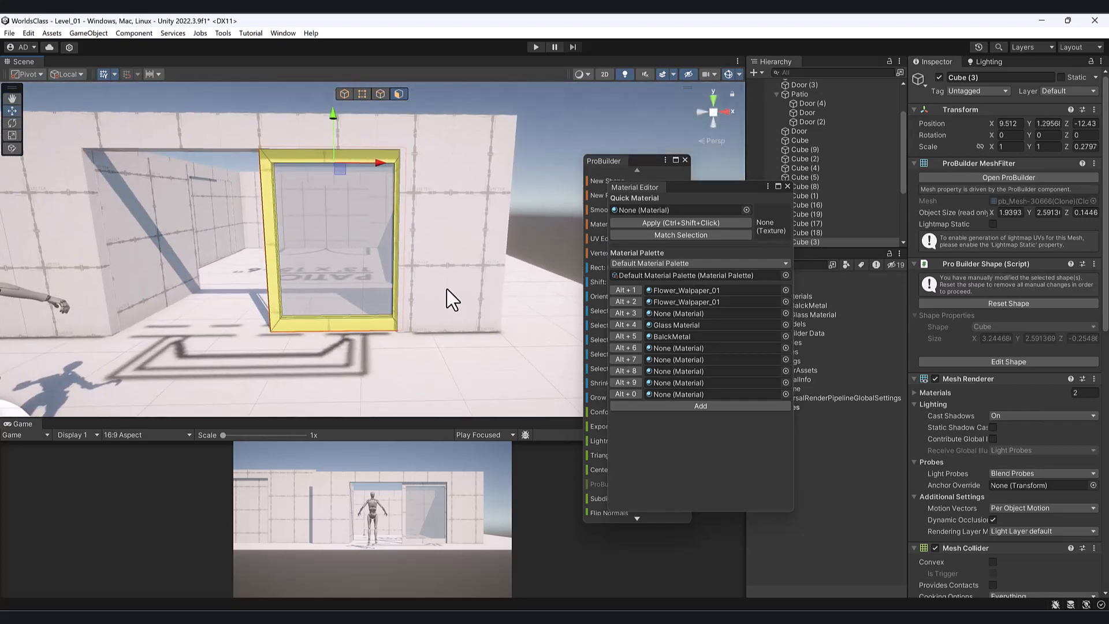
- Try applying BalckMetal with Alt+5, then dismiss the shortcut conflict warning
key(alt+5)
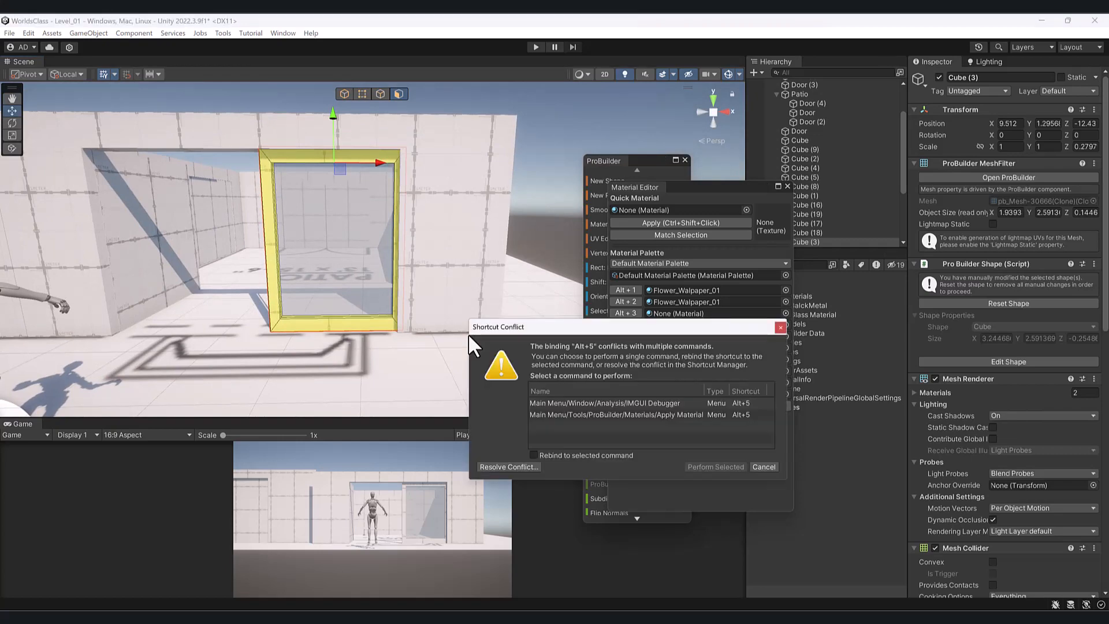
click(780, 327)
alt+drag(334, 273, 317, 315)
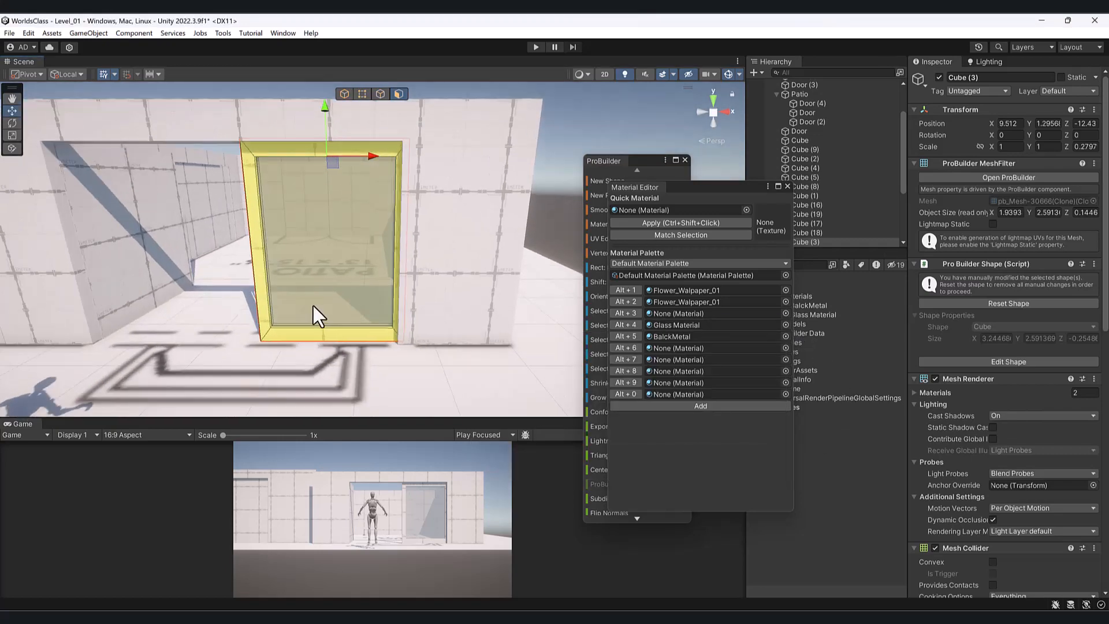
alt+drag(407, 313, 347, 268)
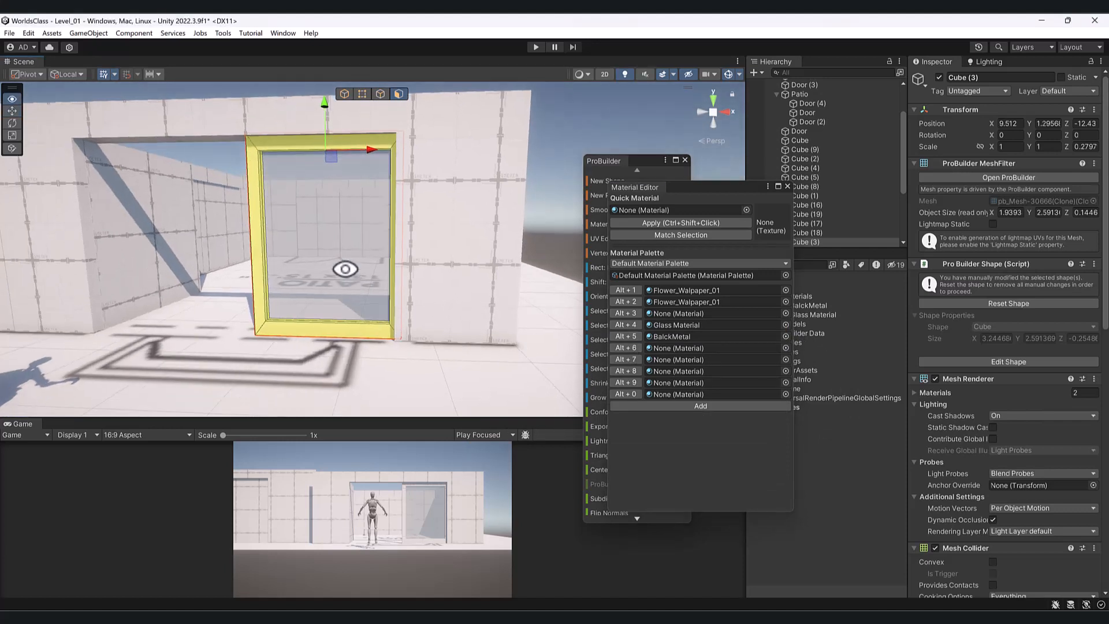
drag(697, 191, 578, 227)
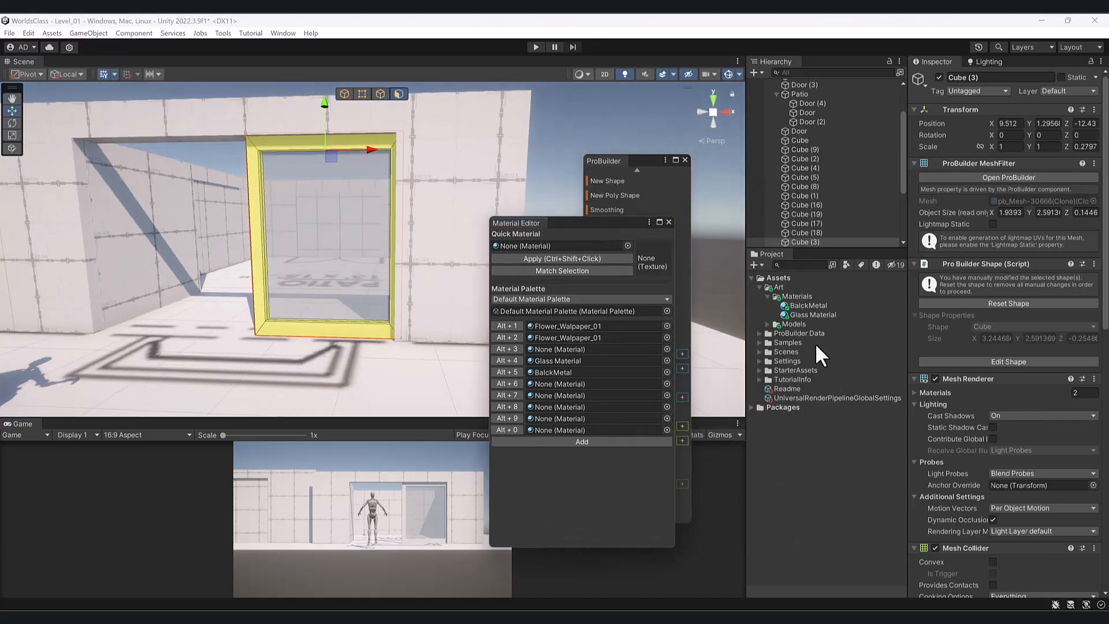
- Give BalckMetal metallic 0.636, smoothness 0.629 and a dark grey 252525 base colour
click(344, 94)
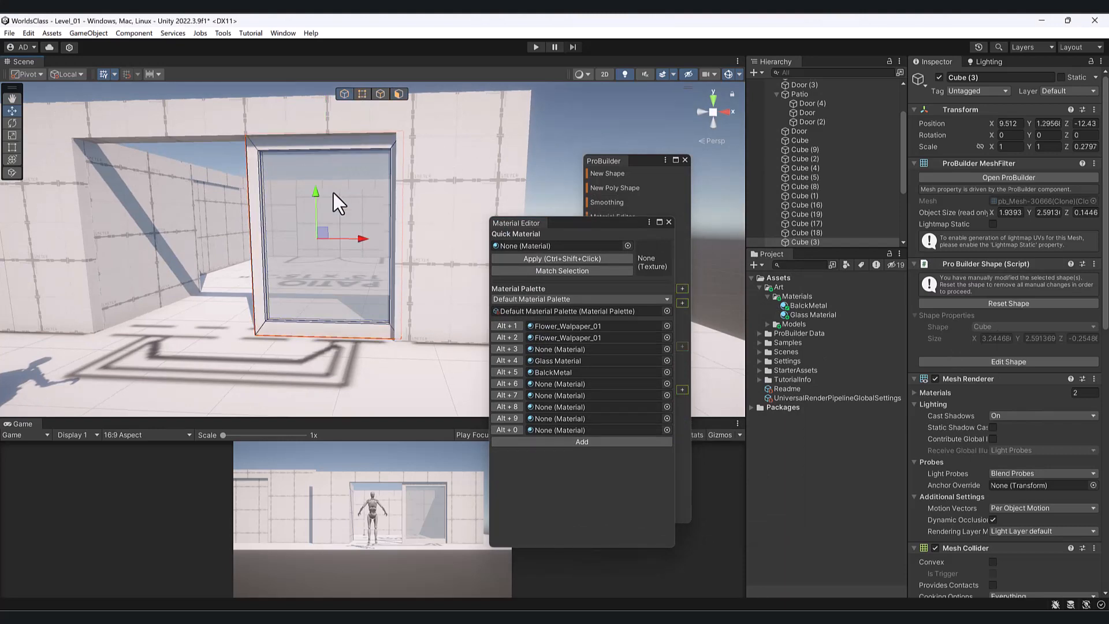
scroll(1045, 371, down, 10)
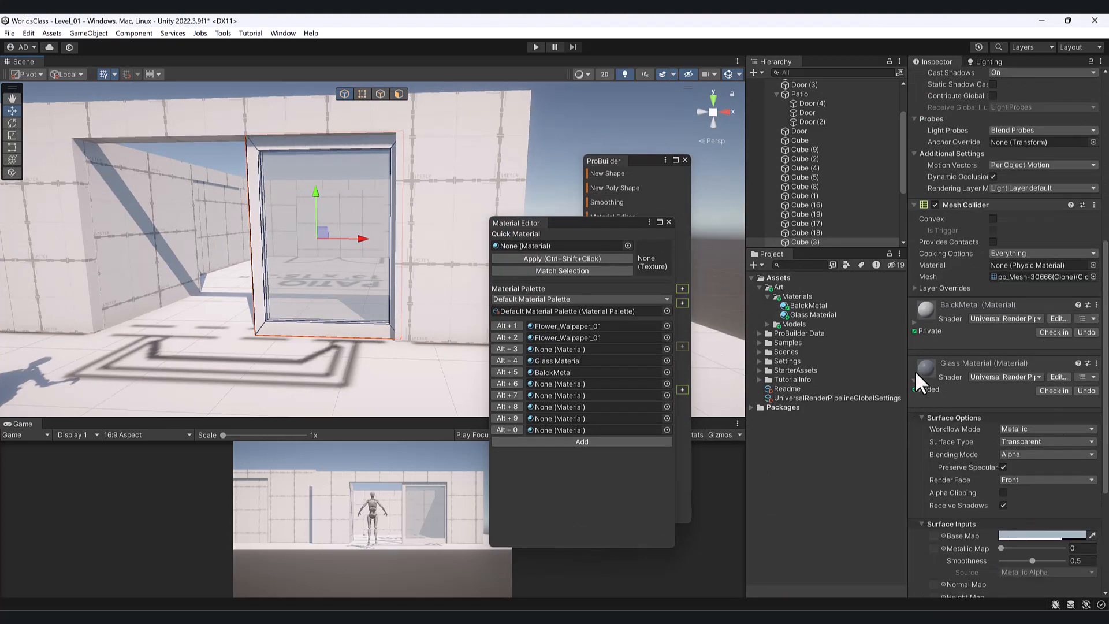
scroll(915, 370, up, 5)
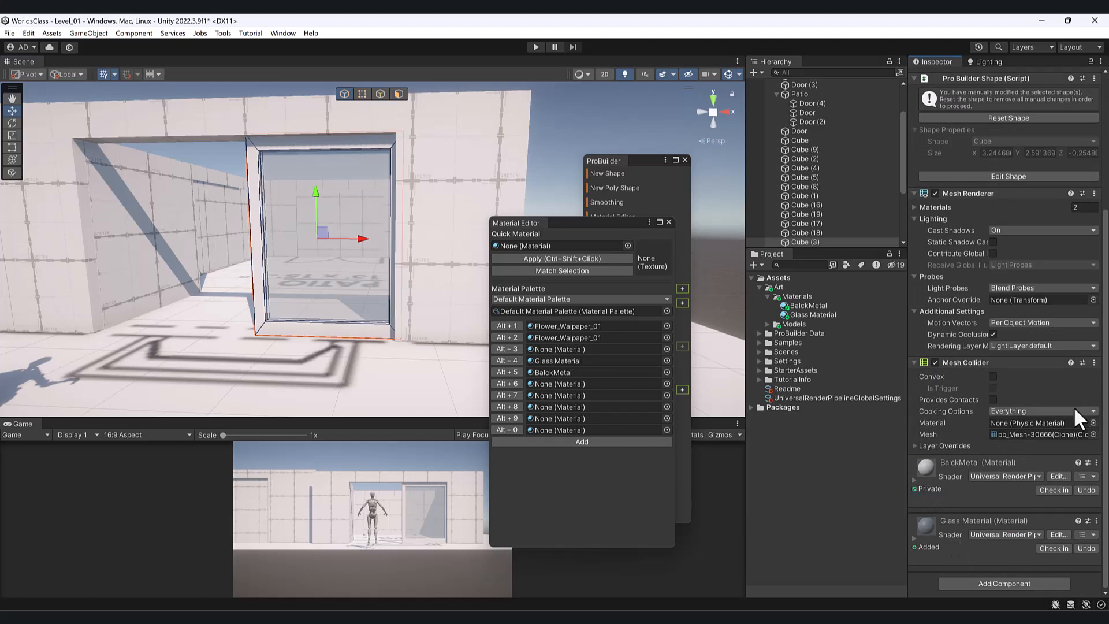
click(912, 478)
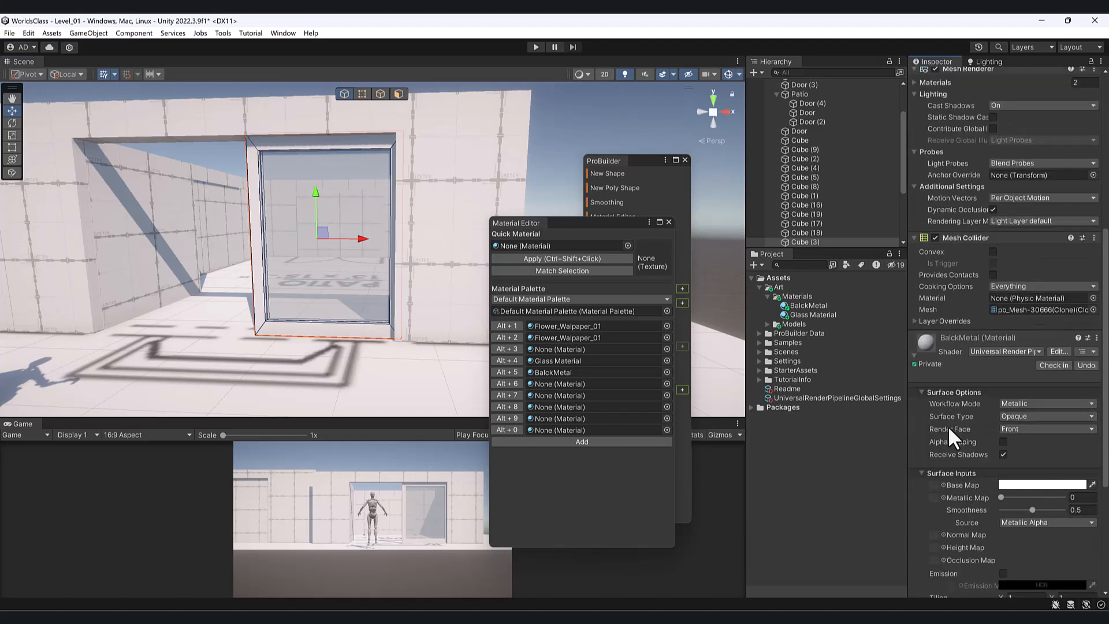
scroll(1045, 344, down, 5)
scroll(1026, 375, down, 3)
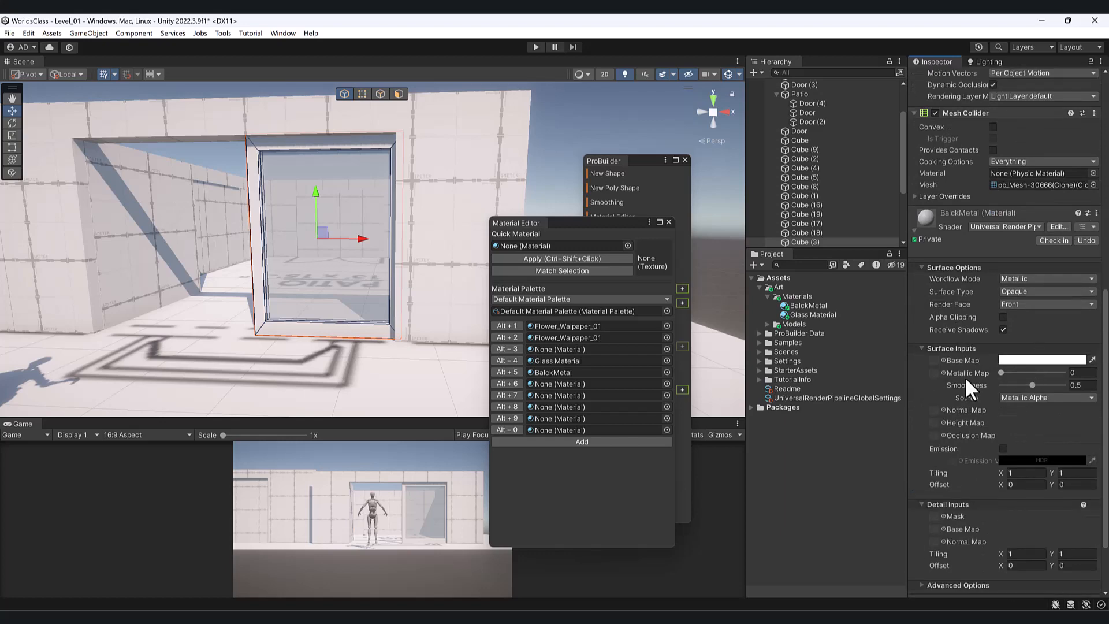
drag(1008, 371, 1040, 373)
alt+drag(482, 329, 390, 313)
mouse_move(1024, 385)
mouse_down()
mouse_move(1043, 384)
mouse_move(1007, 384)
mouse_move(994, 443)
mouse_up()
click(1016, 358)
click(1024, 413)
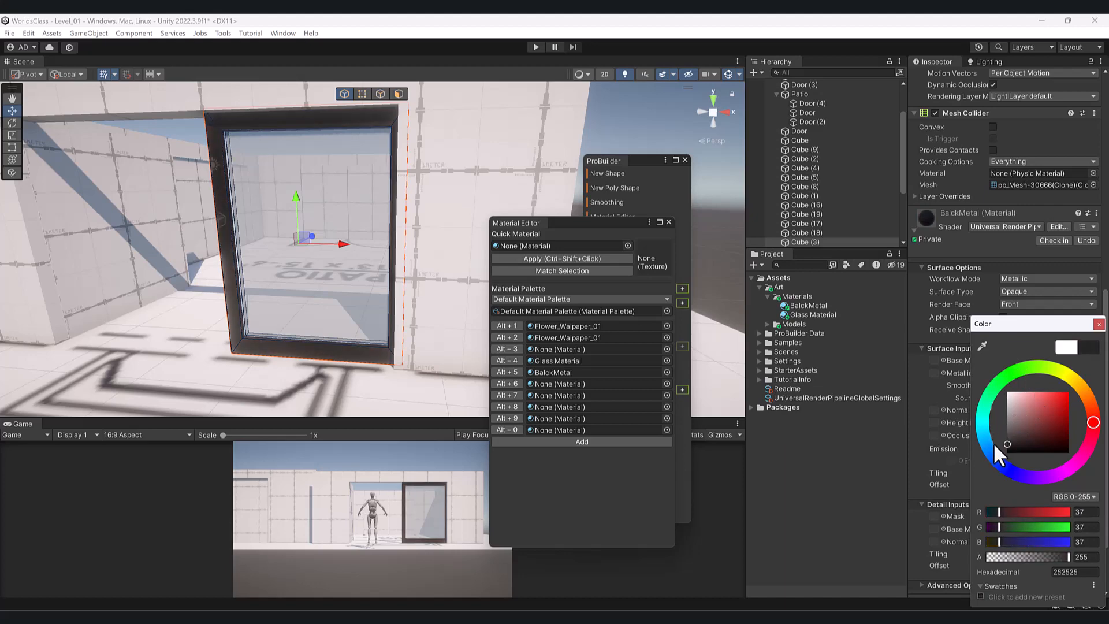
click(673, 113)
- Select three wall sections of the house for removal
scroll(439, 266, down, 5)
alt+drag(440, 266, 273, 314)
scroll(273, 315, down, 5)
middle_drag(274, 315, 340, 295)
click(218, 239)
shift+click(142, 260)
shift+click(47, 250)
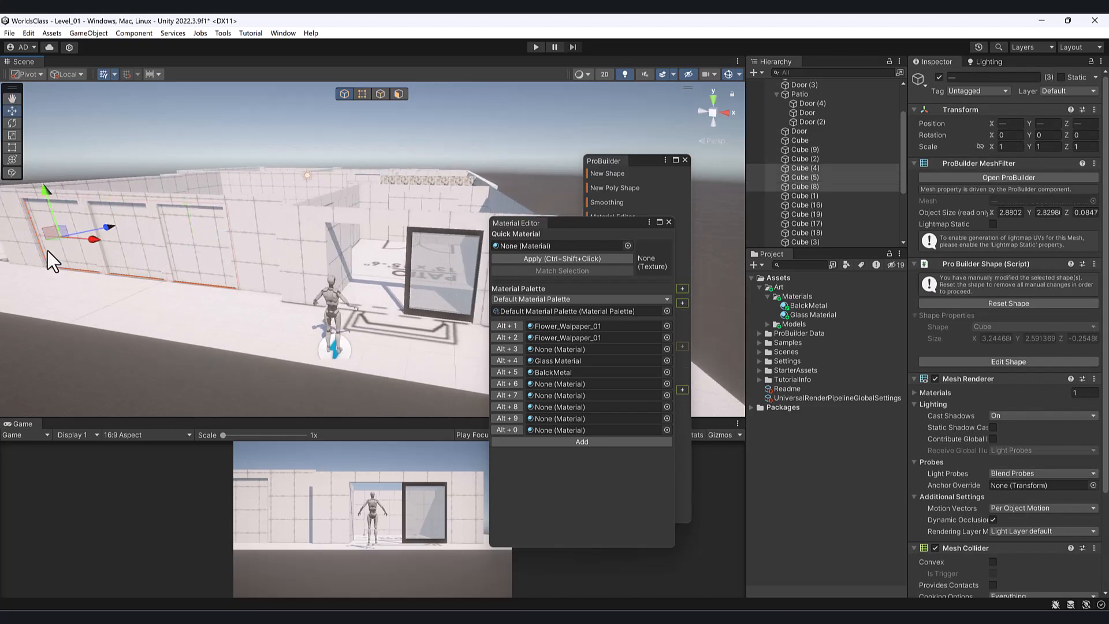
- Delete the three wall sections and slide two copies of glass window Cube (3) into the openings
key(Delete)
click(419, 272)
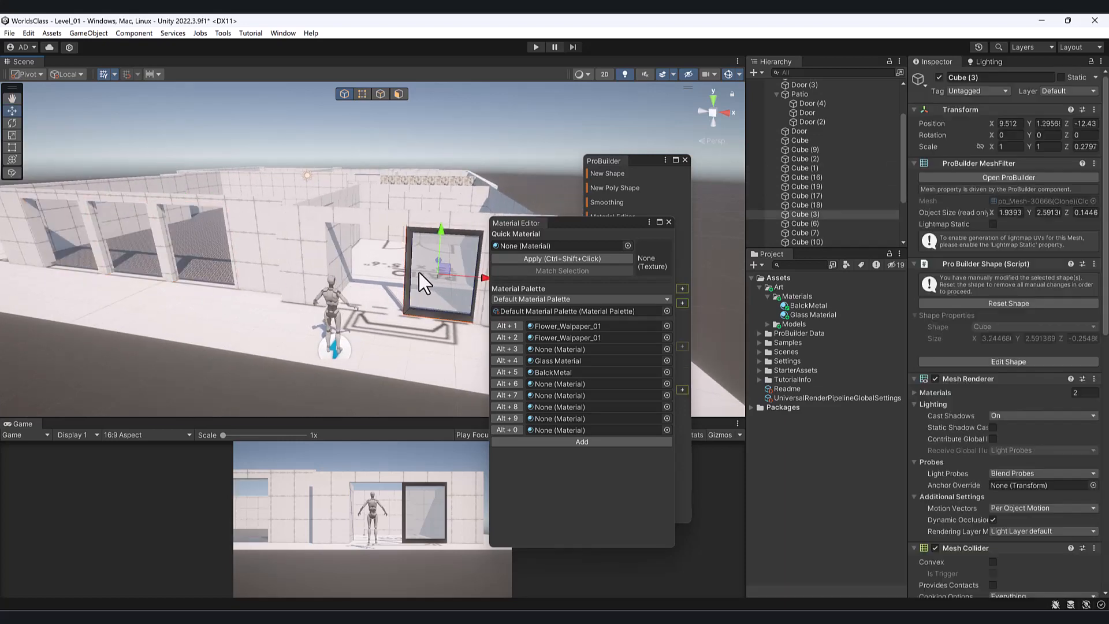
key(ctrl+d)
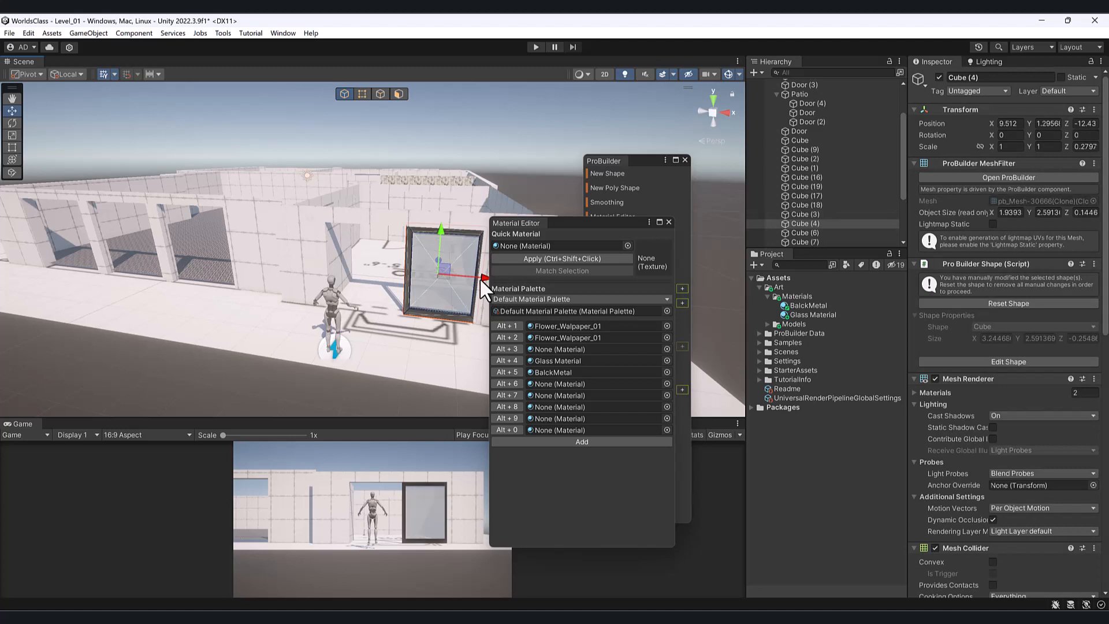
drag(479, 277, 353, 279)
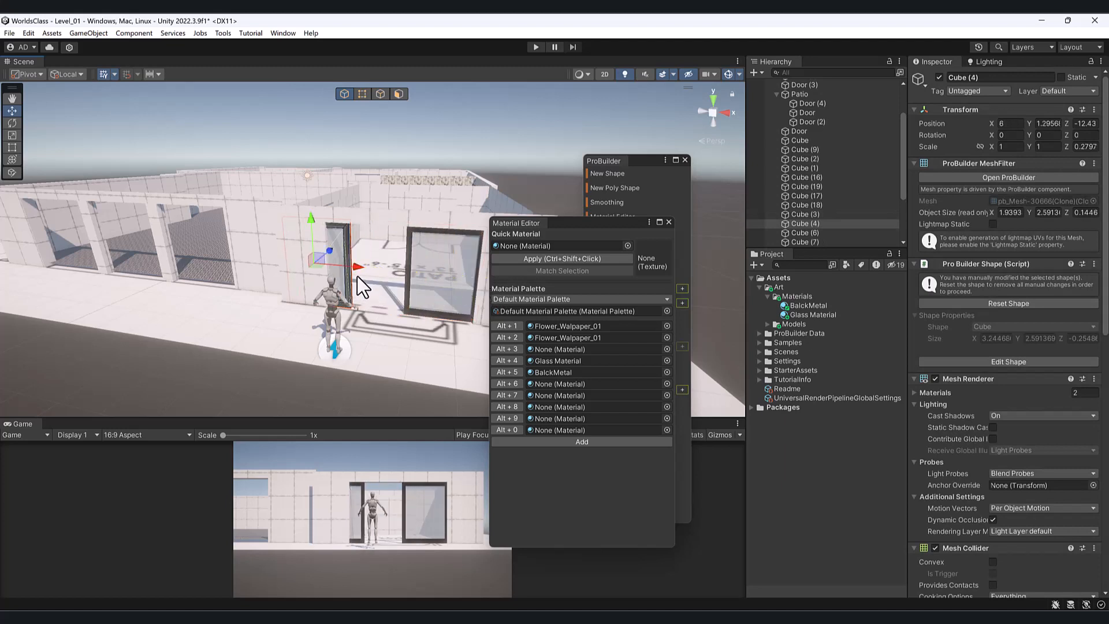
key(ctrl+d)
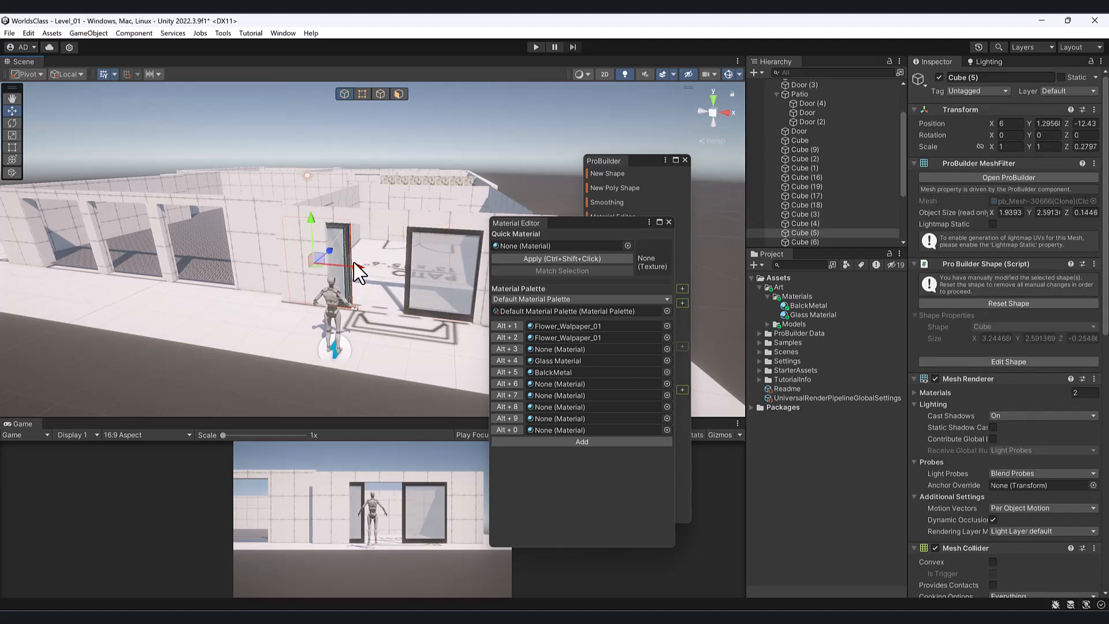
drag(351, 266, 229, 239)
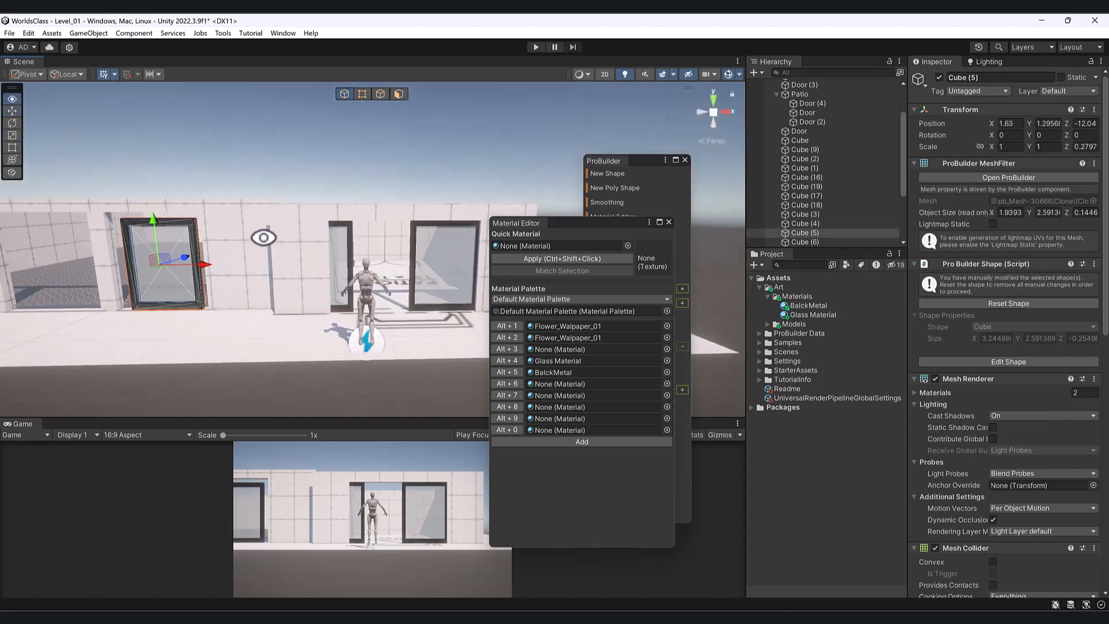
- Scale the Cube (5) window copy up to 1.1679
key(f)
middle_drag(358, 244, 228, 253)
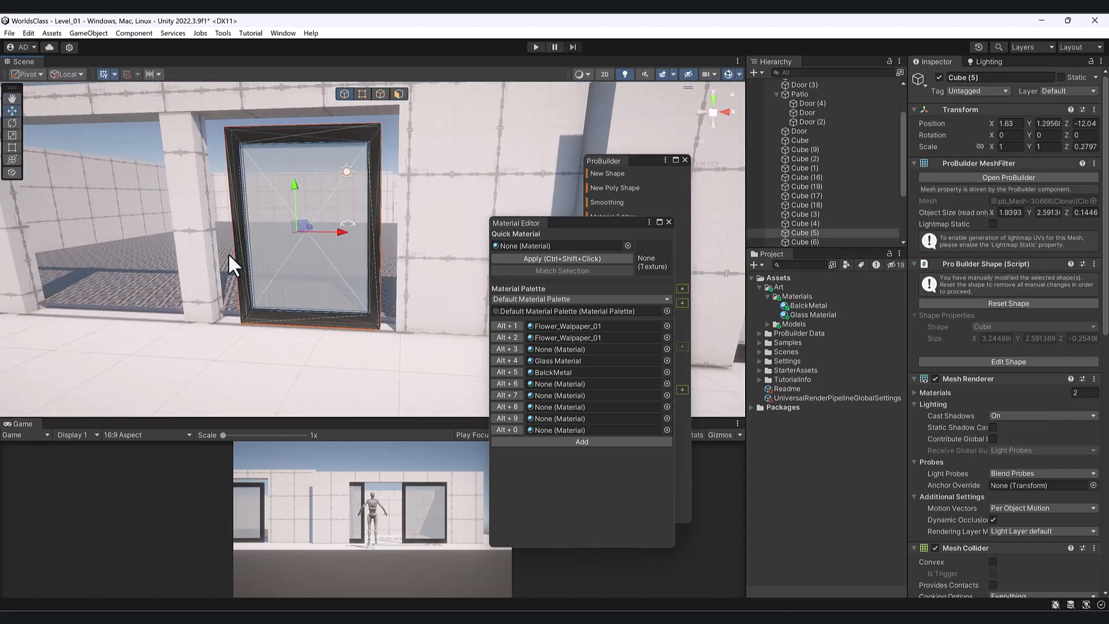
key(r)
drag(297, 227, 295, 187)
key(w)
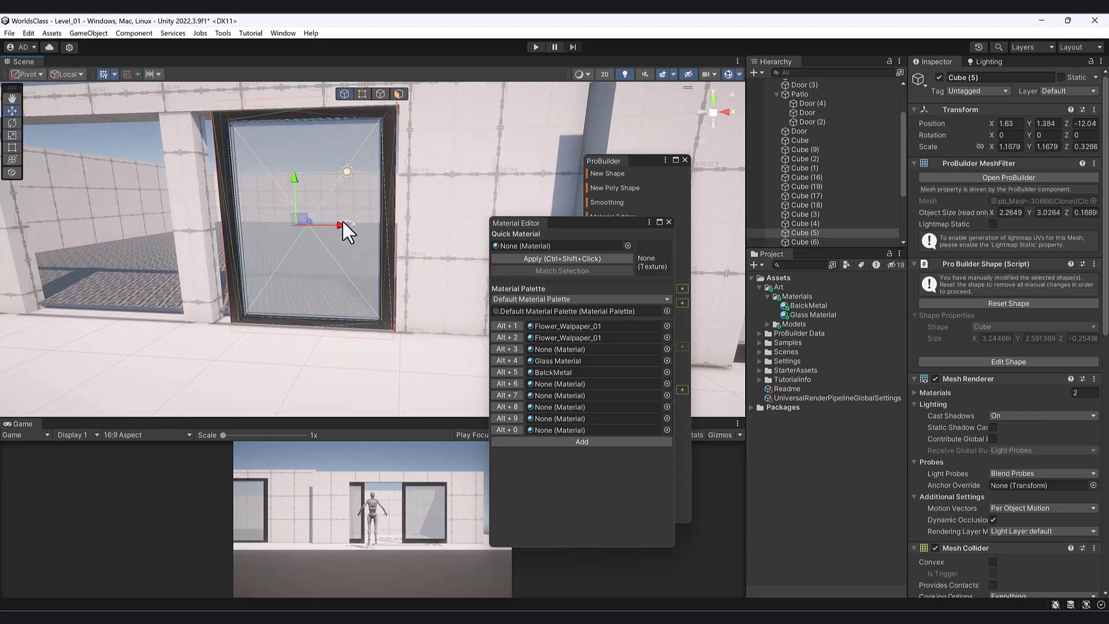
- In vertex mode, lower the window frame's top edge
click(359, 93)
scroll(271, 108, down, 2)
drag(198, 89, 422, 179)
middle_drag(252, 132, 249, 176)
drag(217, 112, 218, 116)
alt+drag(222, 139, 183, 120)
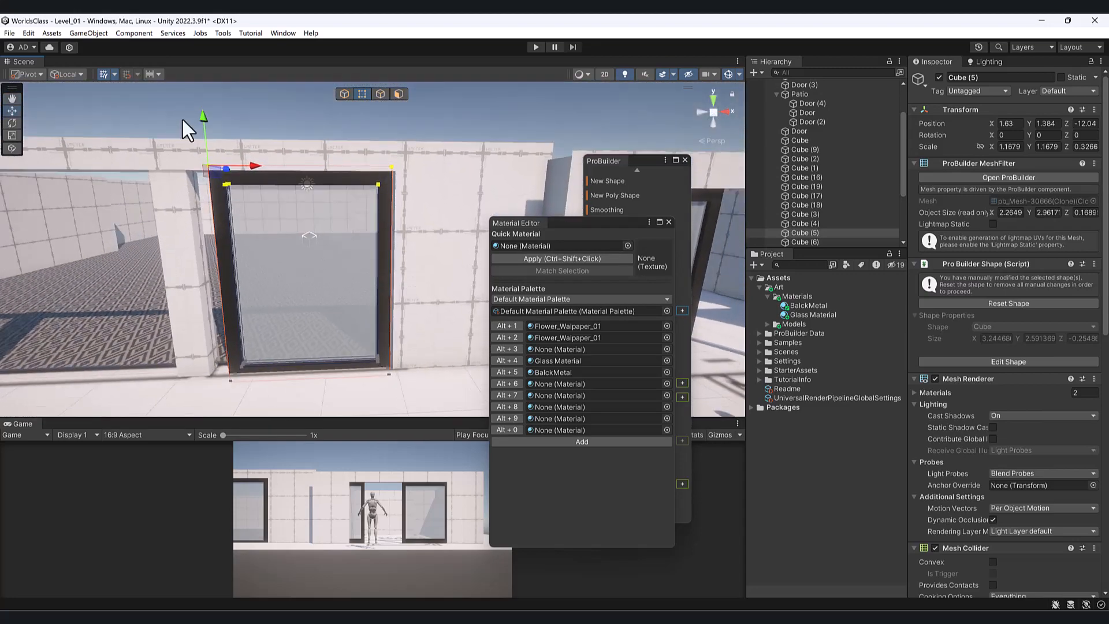
click(162, 110)
- Move the frame's left and right edges outward and raise its bottom edge
click(265, 358)
alt+drag(366, 352, 225, 138)
drag(227, 179, 298, 386)
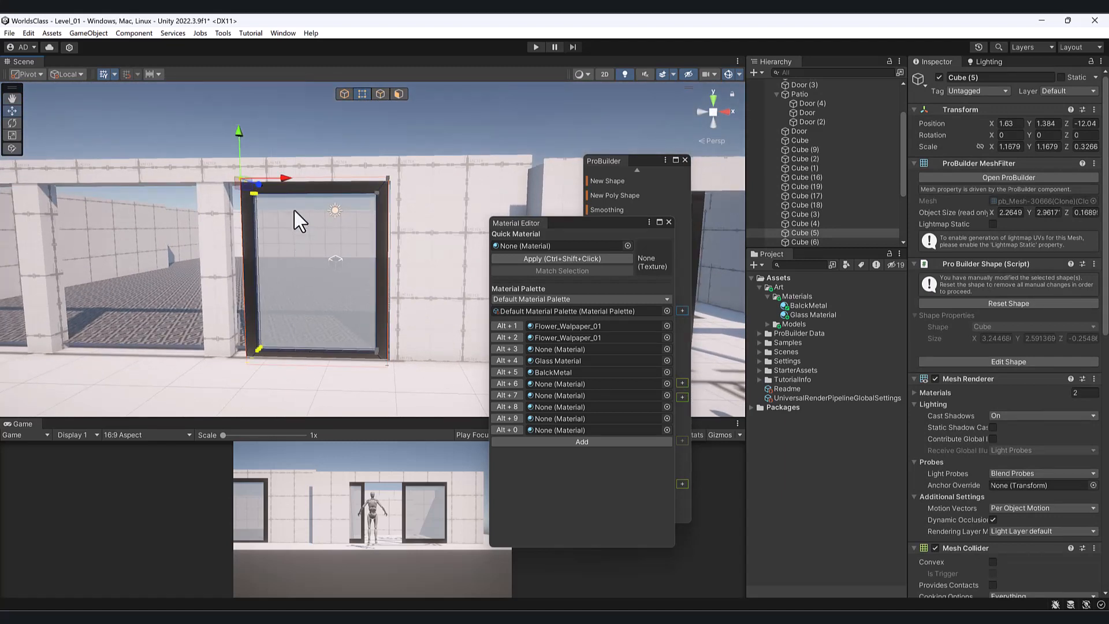
drag(286, 179, 264, 178)
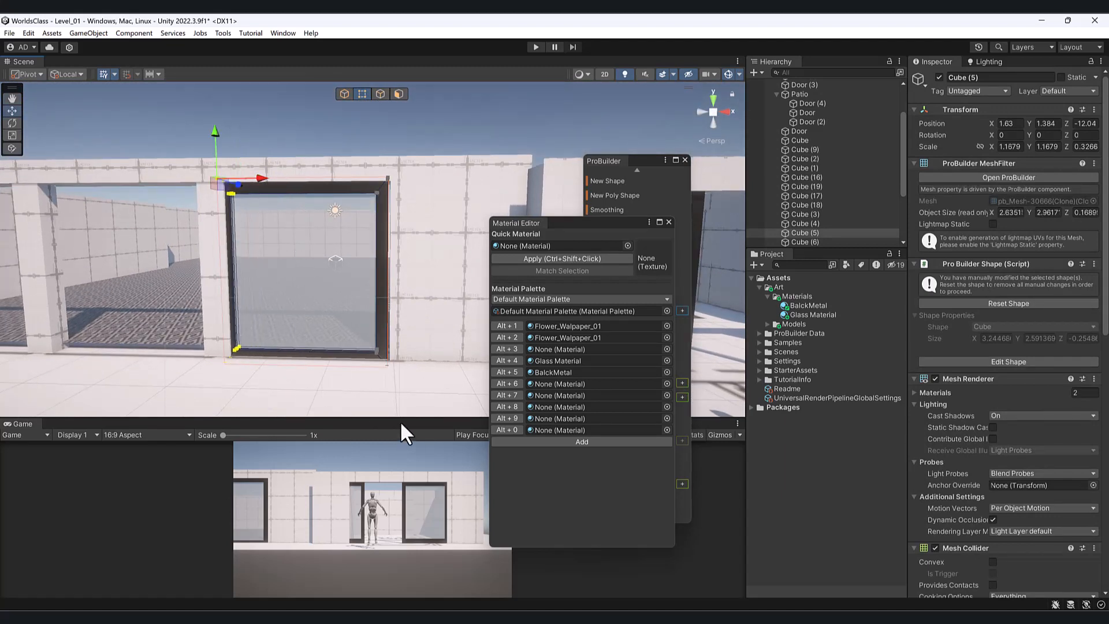
drag(401, 423, 406, 419)
drag(223, 316, 225, 312)
drag(397, 401, 398, 403)
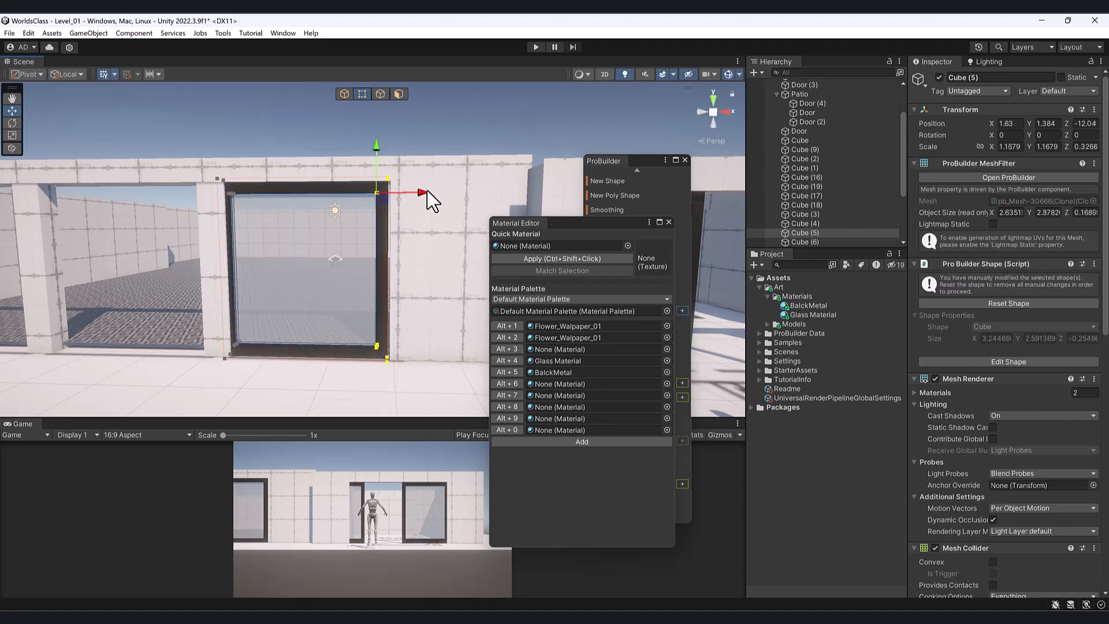
drag(427, 190, 430, 200)
- Move the frame's left and right inner edges inward, then return to Object mode
middle_drag(223, 278, 249, 284)
drag(299, 165, 253, 386)
alt+drag(299, 235, 278, 287)
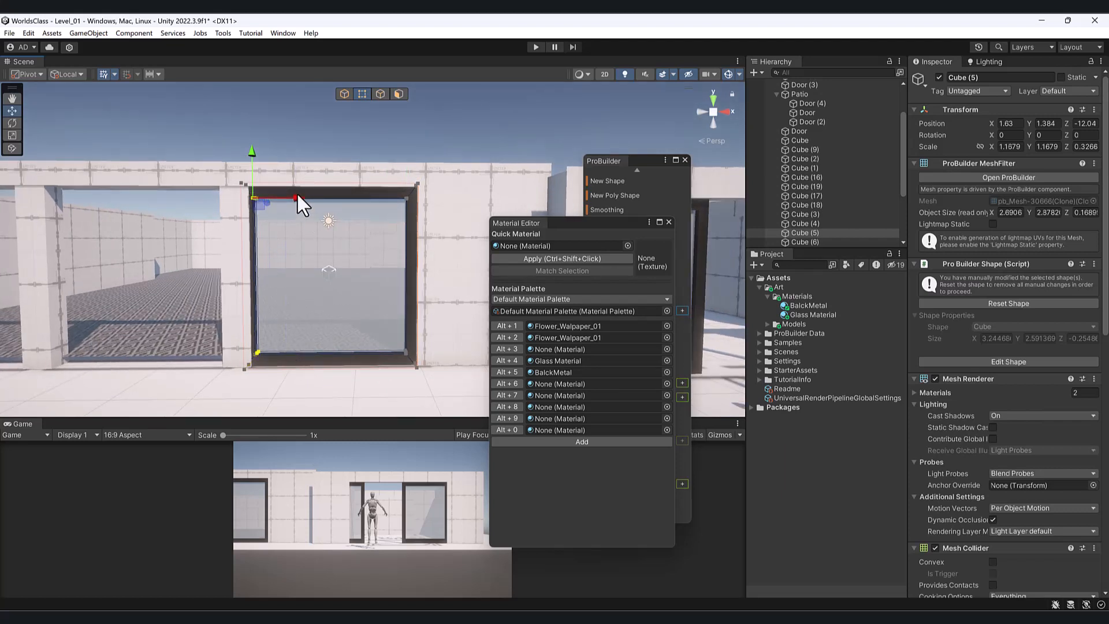
drag(298, 198, 307, 203)
key(ctrl+z)
drag(298, 200, 306, 200)
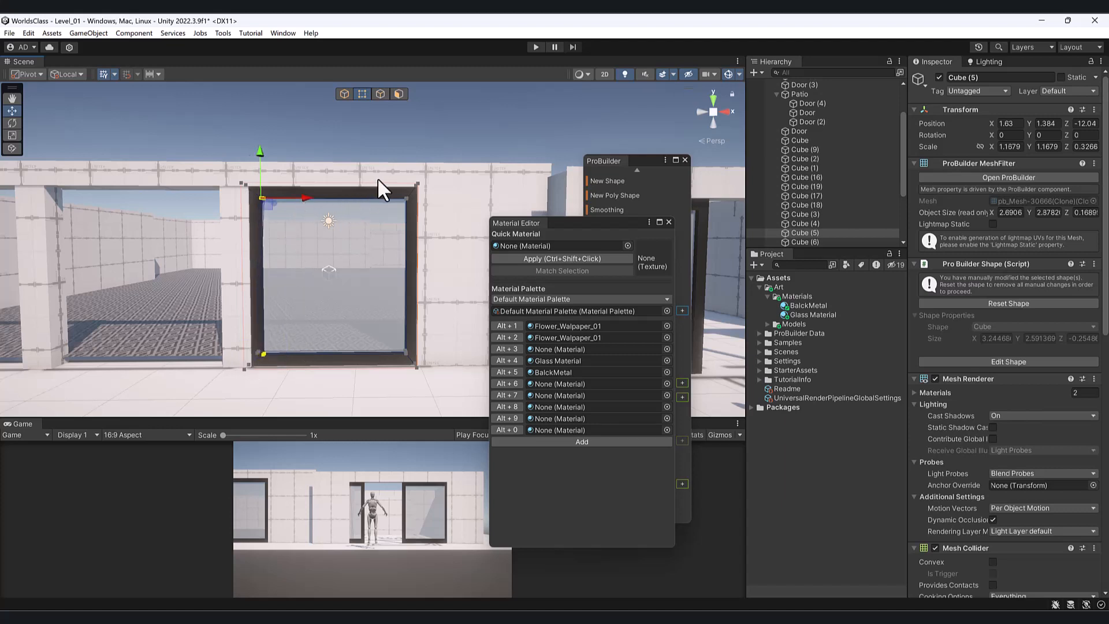
click(412, 357)
drag(458, 203, 442, 206)
click(345, 94)
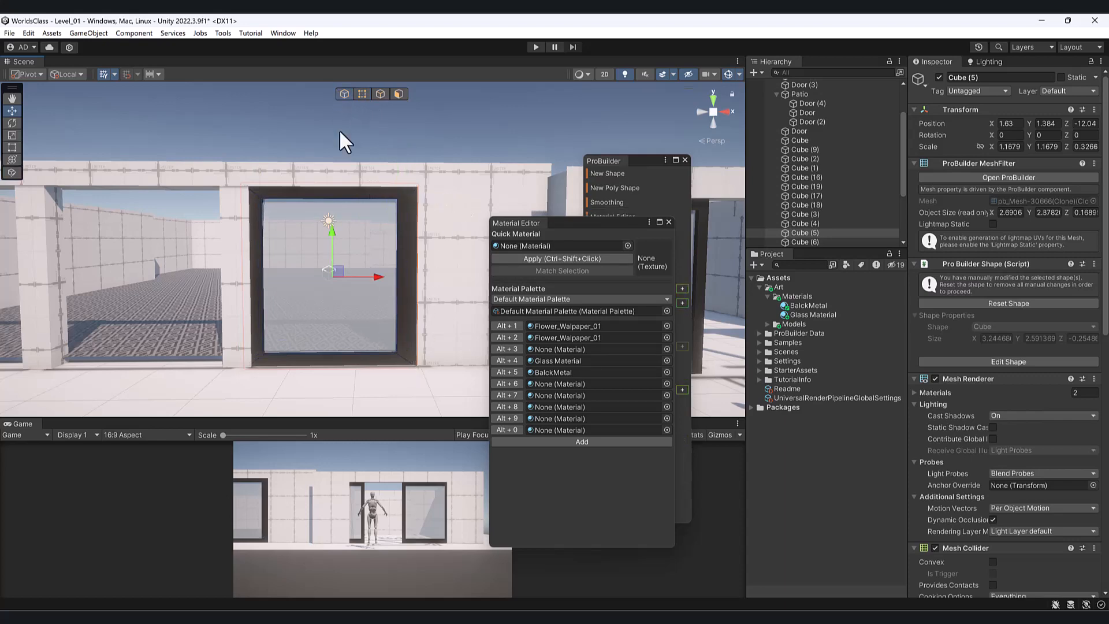
alt+drag(346, 301, 331, 312)
middle_drag(331, 313, 396, 314)
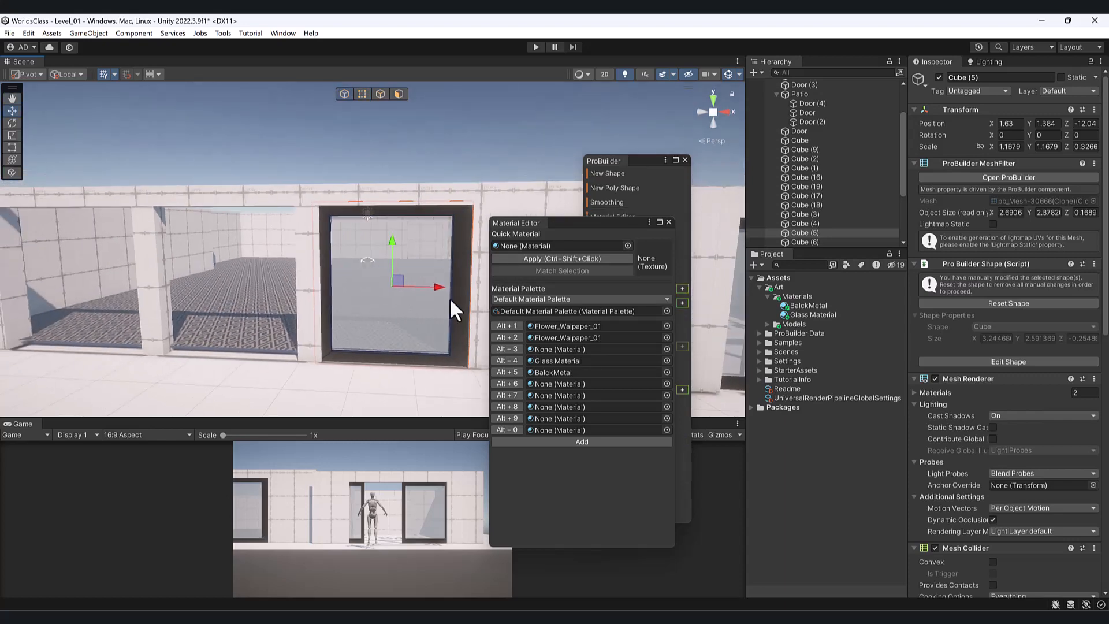
- Duplicate the window twice, placing copies left along the wall at X -1.36 and X -4.41
key(ctrl+d)
drag(444, 285, 119, 299)
key(ctrl+d)
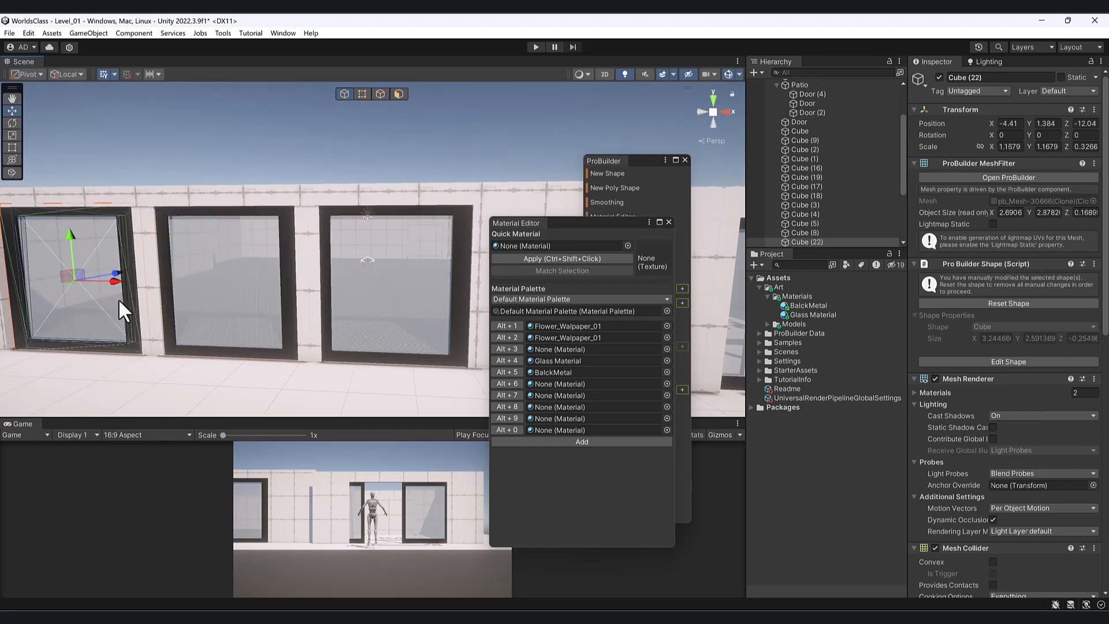
scroll(254, 309, down, 5)
click(137, 89)
scroll(295, 215, down, 3)
- Orbit toward the patio door and select the glass window Cube (3)
alt+drag(302, 237, 277, 243)
middle_drag(277, 242, 257, 289)
scroll(258, 288, up, 2)
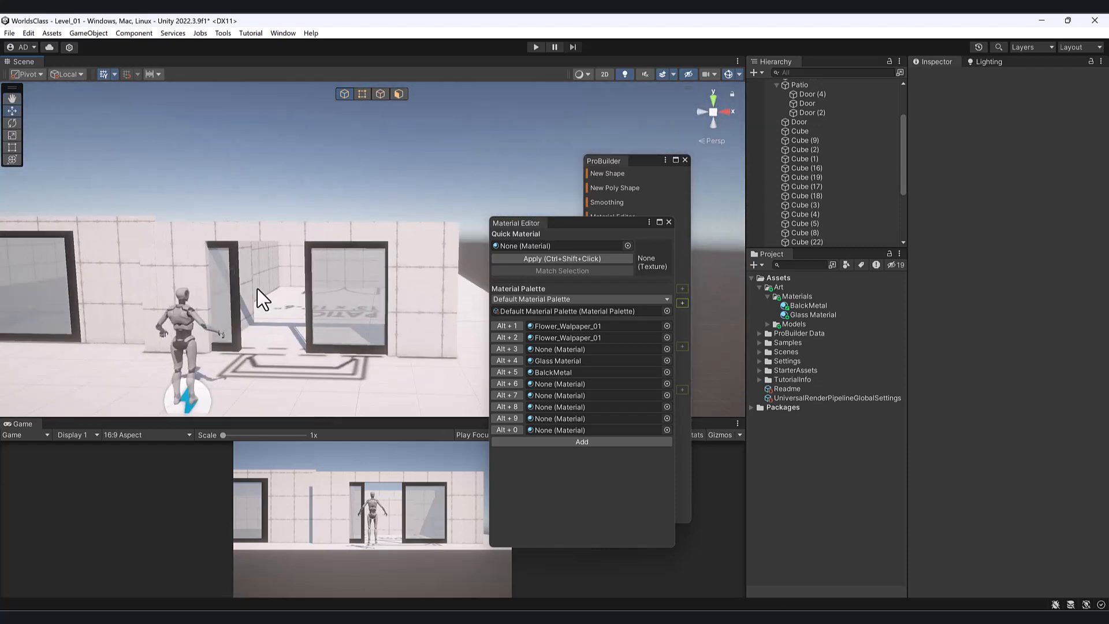
alt+drag(258, 288, 314, 332)
middle_drag(314, 332, 293, 284)
scroll(294, 284, up, 2)
alt+drag(293, 283, 299, 286)
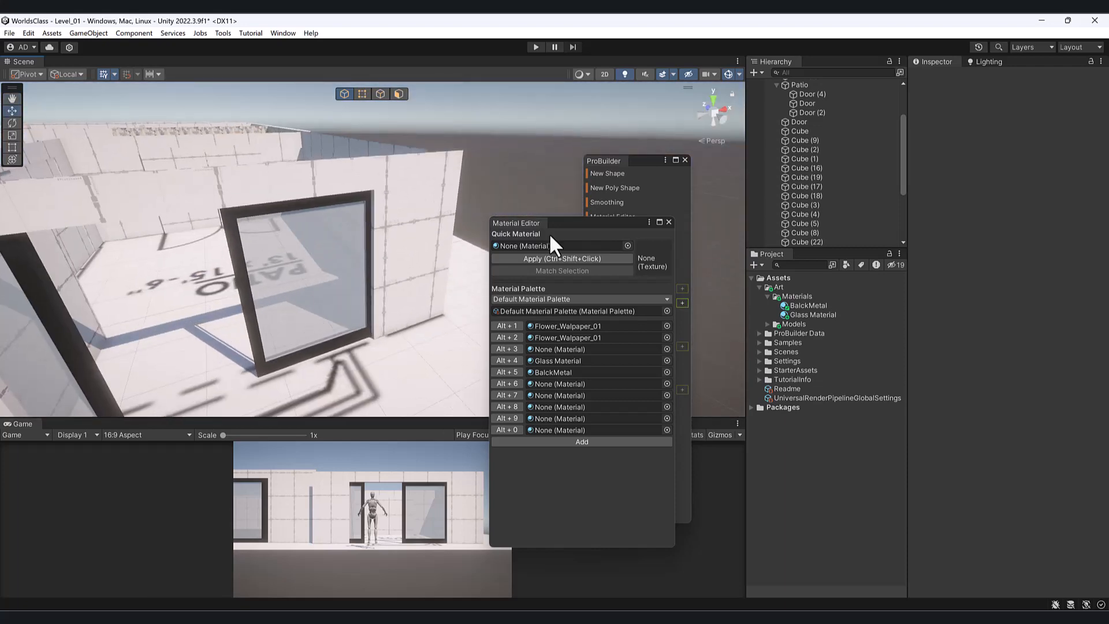
click(269, 262)
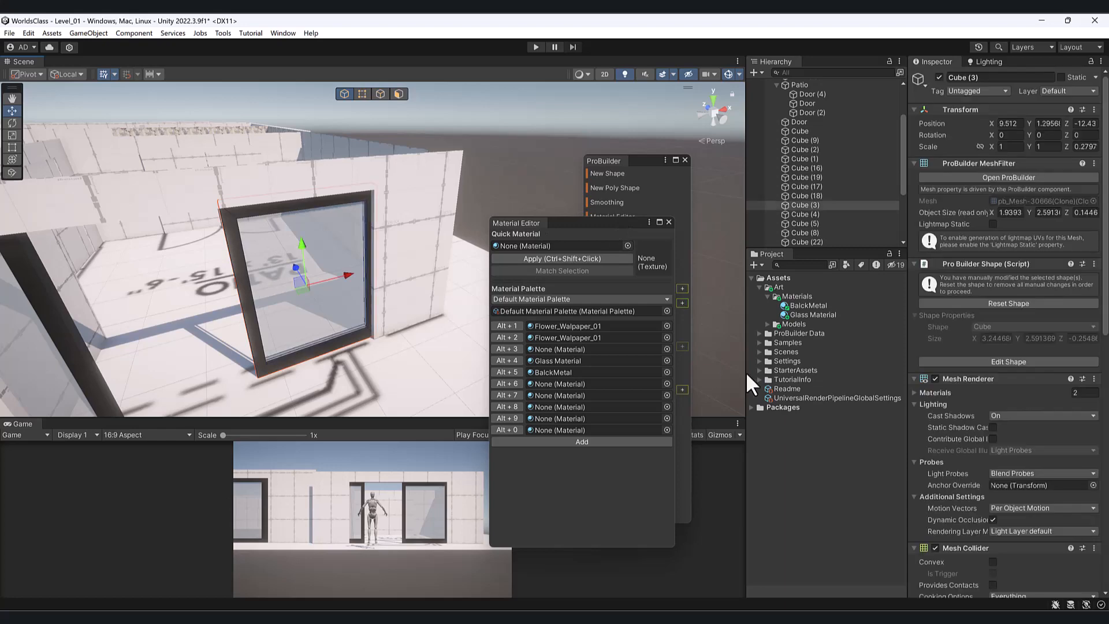
- Set the Glass Material's metallic to 0.402 and smoothness to 1
alt+drag(272, 356, 450, 266)
scroll(995, 410, down, 10)
scroll(995, 432, down, 1)
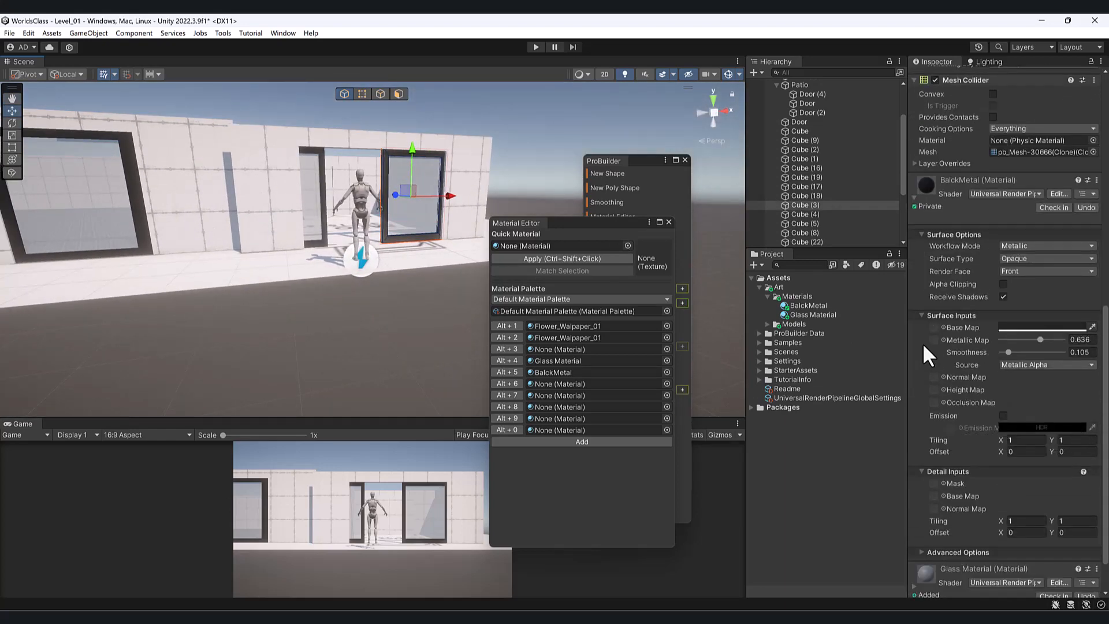
scroll(970, 283, up, 4)
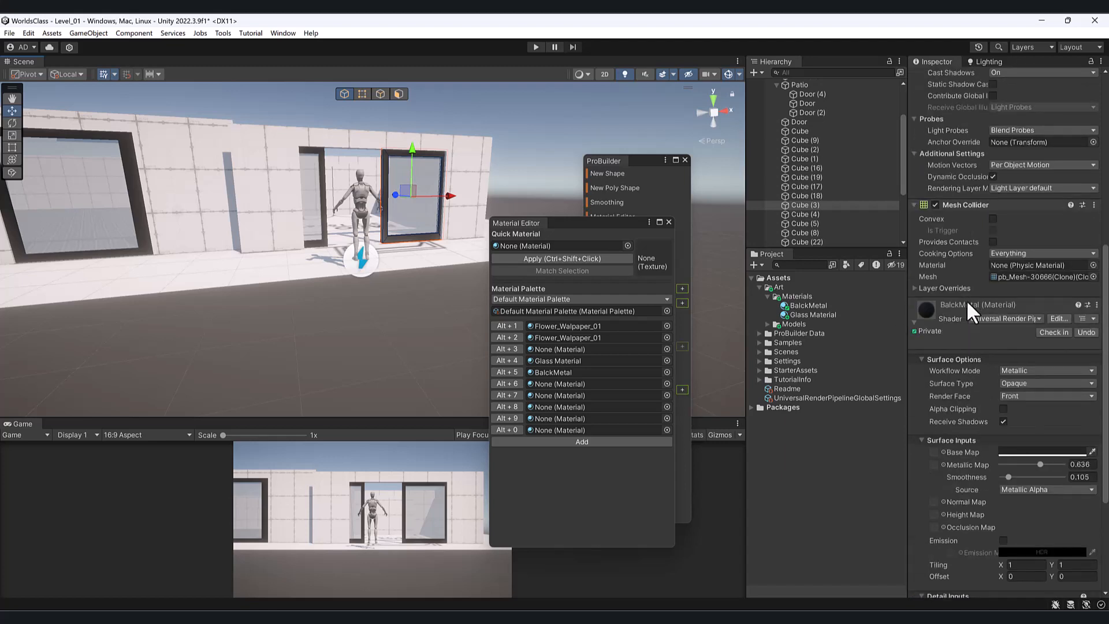
click(912, 321)
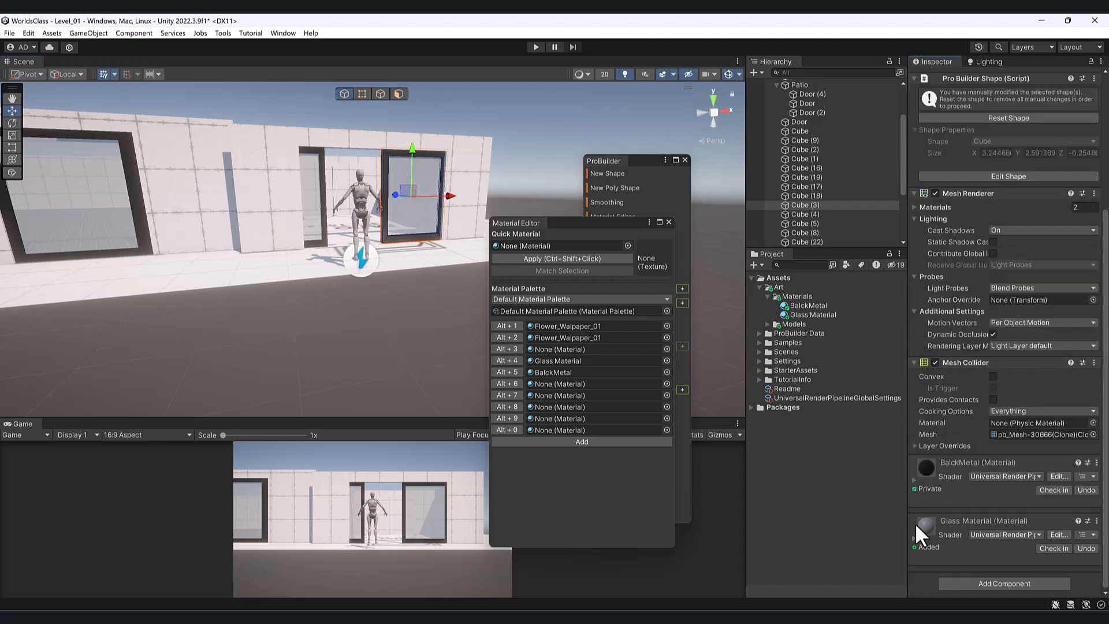
click(913, 540)
scroll(925, 528, down, 5)
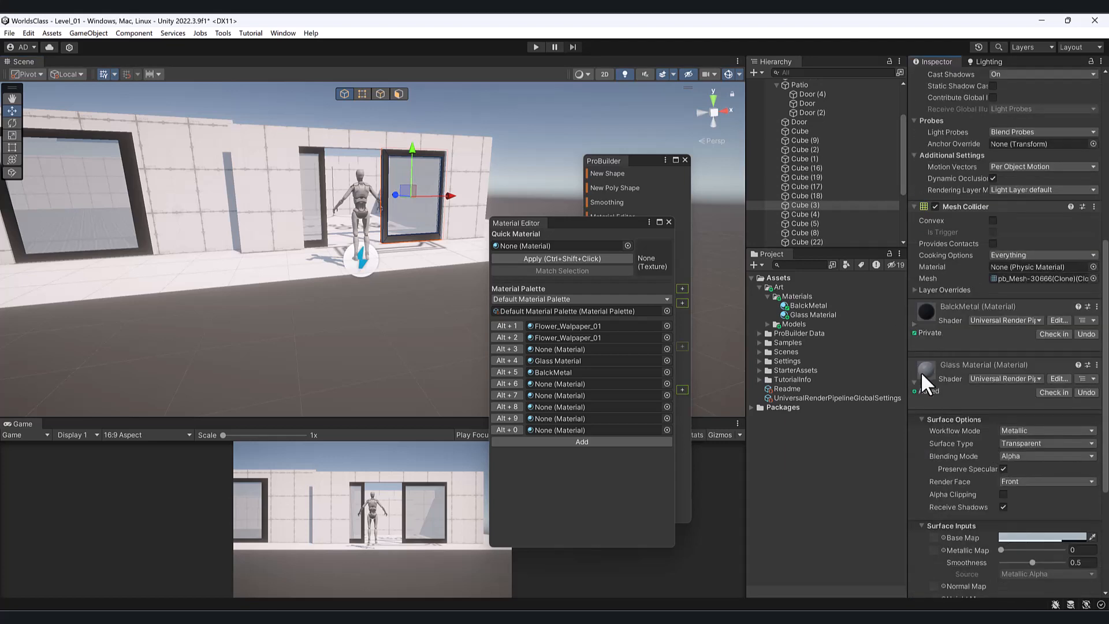
scroll(1040, 477, down, 3)
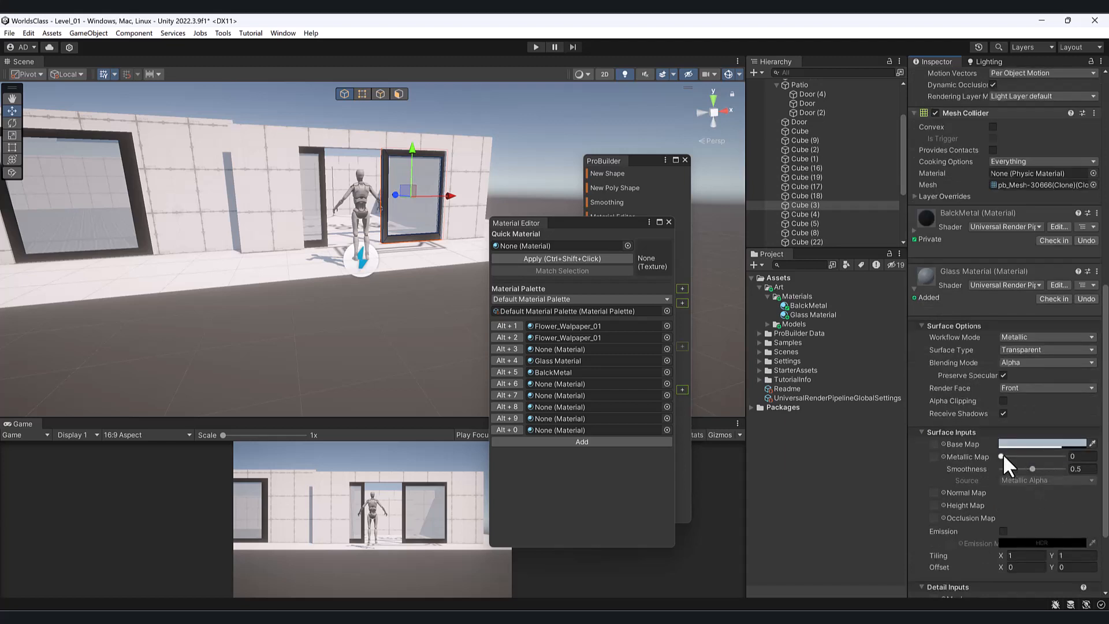
drag(1002, 455, 1064, 474)
- Check the shinier glass from above the building and save the scene
alt+drag(445, 243, 367, 225)
scroll(369, 225, up, 5)
middle_drag(370, 223, 283, 283)
alt+drag(283, 284, 318, 283)
scroll(317, 287, down, 3)
middle_drag(283, 301, 339, 265)
alt+drag(339, 271, 278, 263)
scroll(279, 262, down, 3)
middle_drag(278, 264, 341, 316)
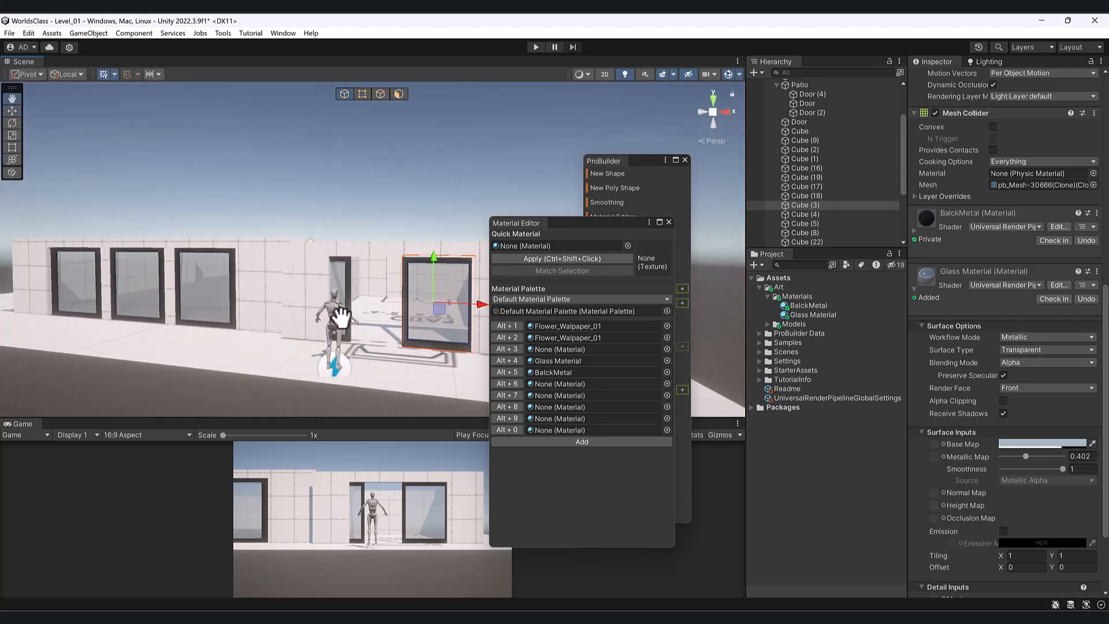
alt+drag(341, 301, 323, 338)
key(ctrl+s)
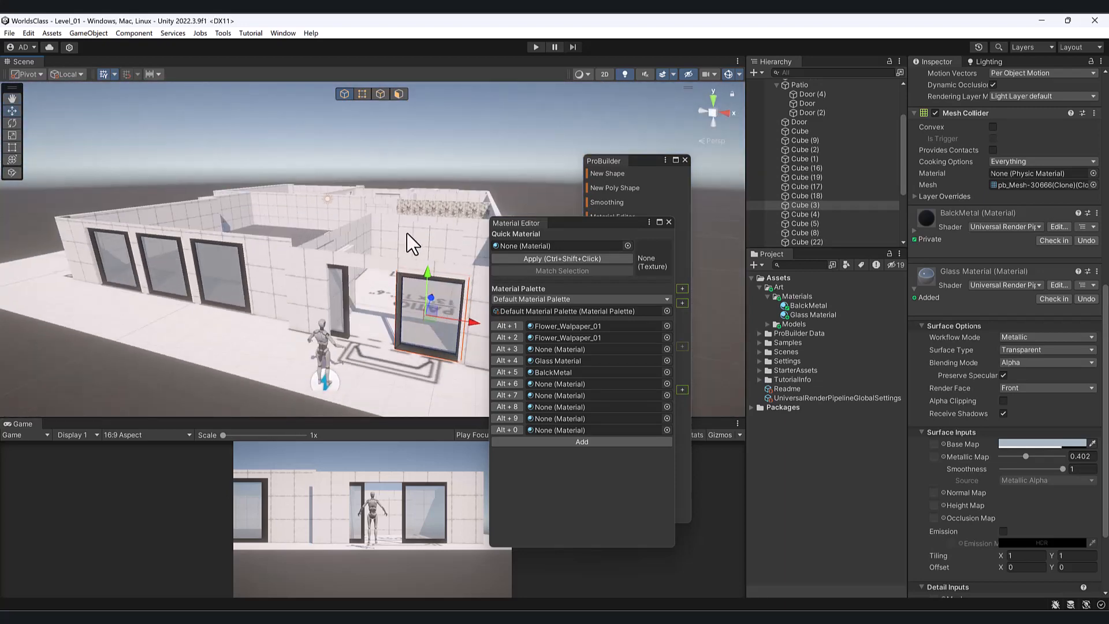
- Select the wall pieces Cube and Cube (1) beside the doorway
alt+drag(411, 243, 377, 274)
scroll(378, 272, up, 4)
click(452, 195)
middle_drag(339, 198, 129, 342)
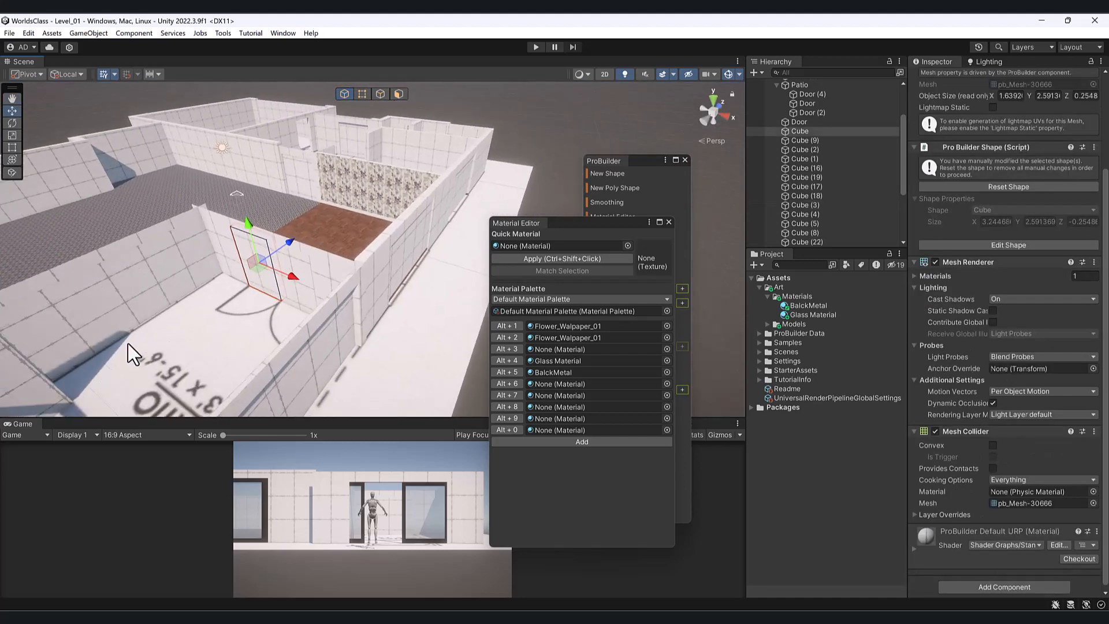
alt+drag(128, 344, 216, 295)
scroll(207, 313, up, 3)
key(f)
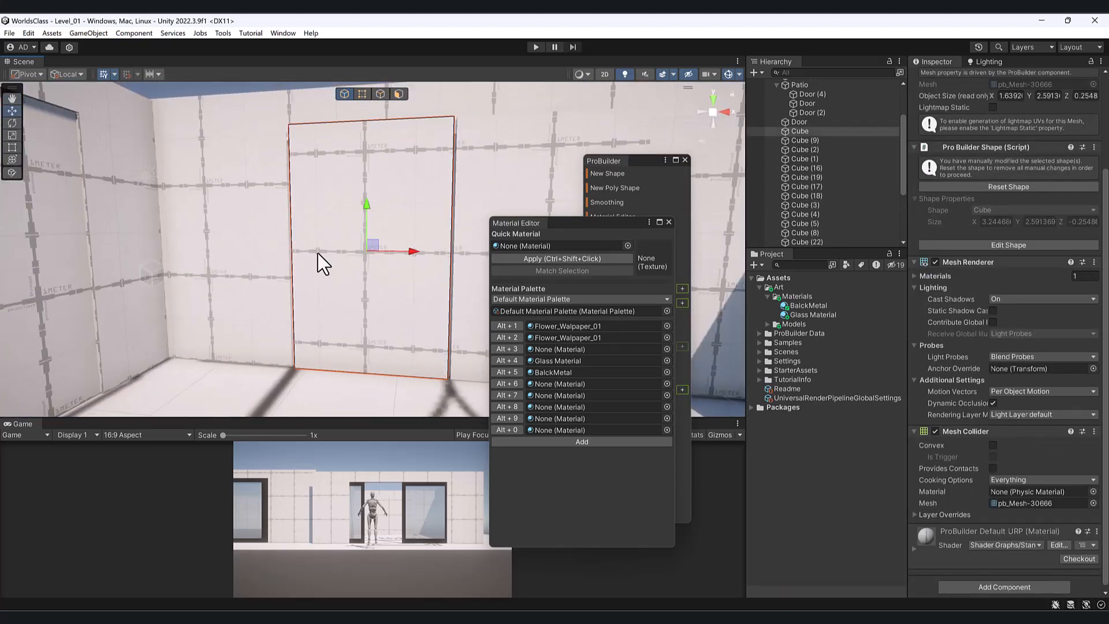
middle_drag(318, 253, 154, 210)
alt+drag(153, 210, 349, 272)
shift+click(328, 238)
- Undo the earlier displacement, then slide only Cube (1) outward along Z
drag(630, 220, 1013, 341)
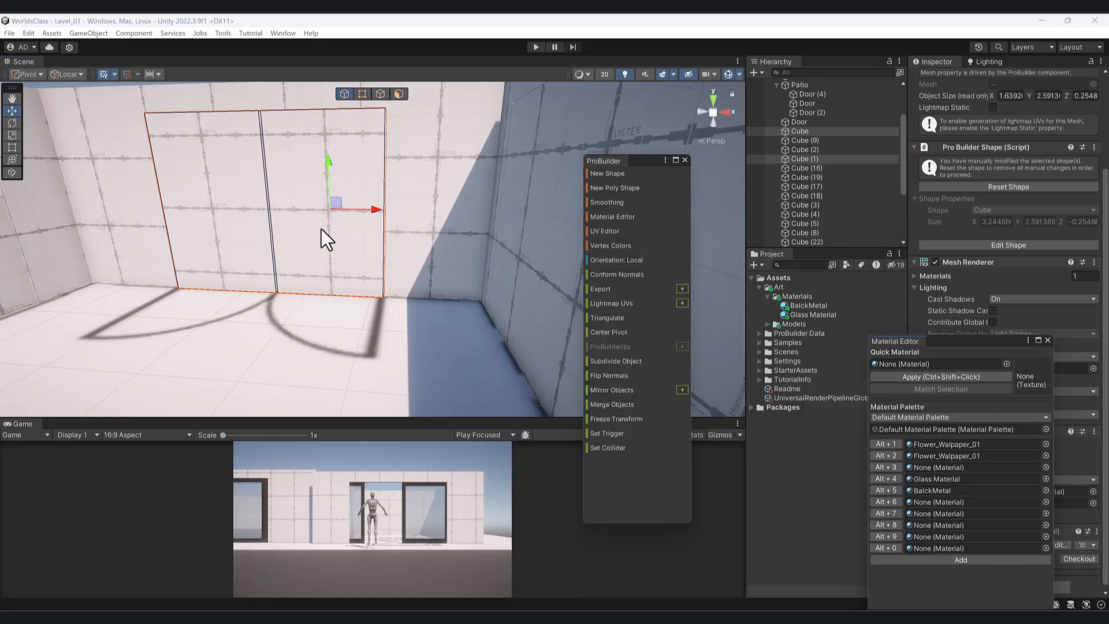
alt+drag(347, 211, 299, 242)
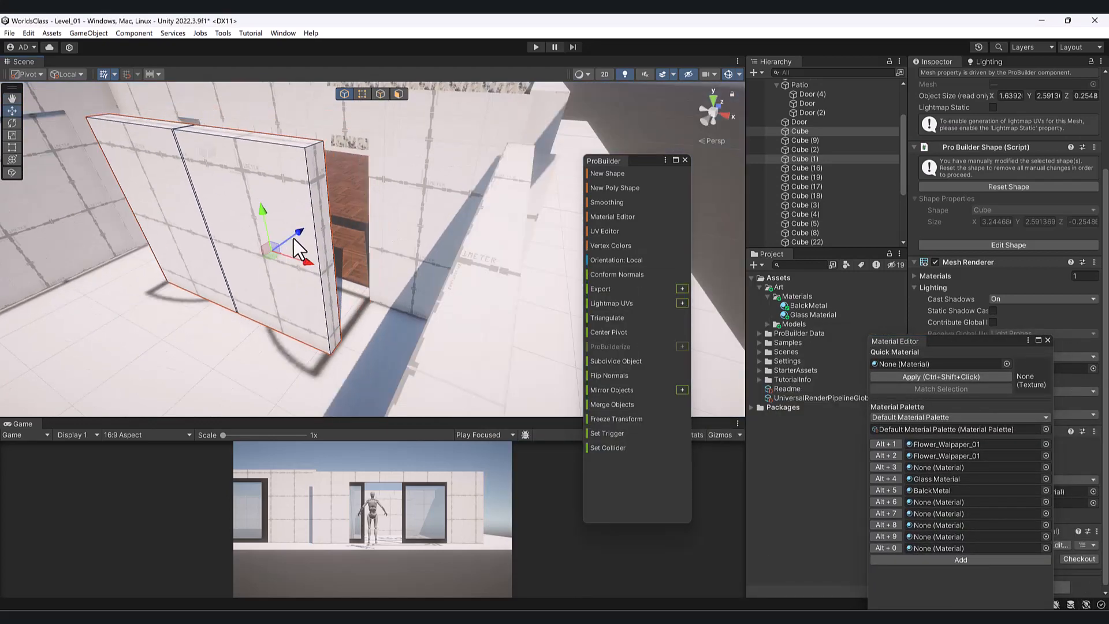
key(ctrl+z)
click(350, 155)
drag(337, 203, 336, 260)
- Set Cube (1)'s pivot onto its vertical hinge edge using Edge mode and Set Pivot
key(e)
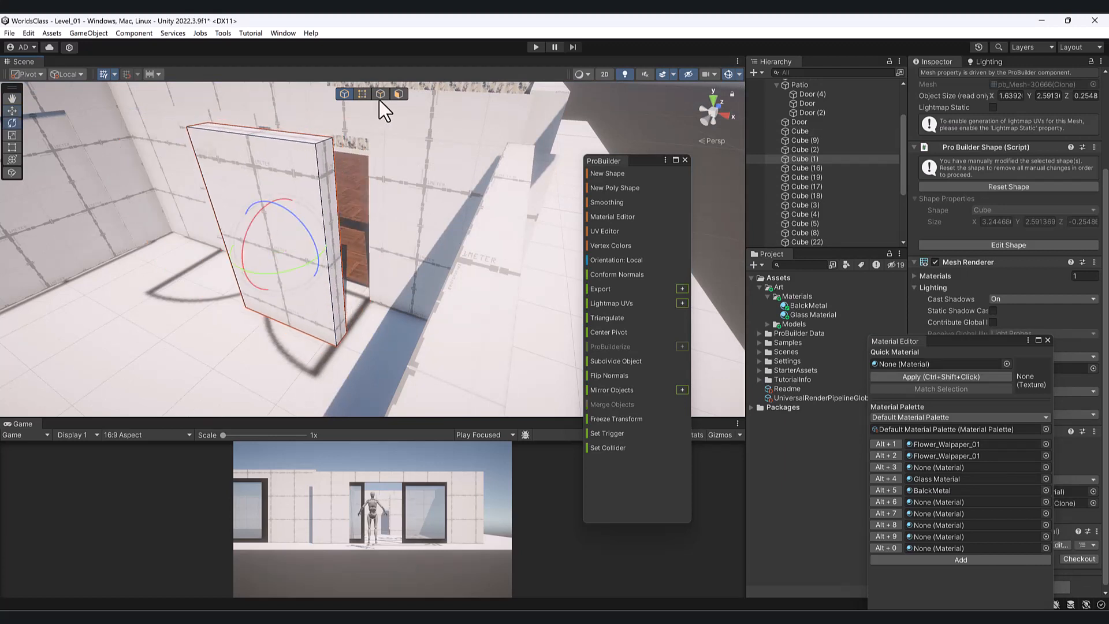
click(378, 97)
click(327, 247)
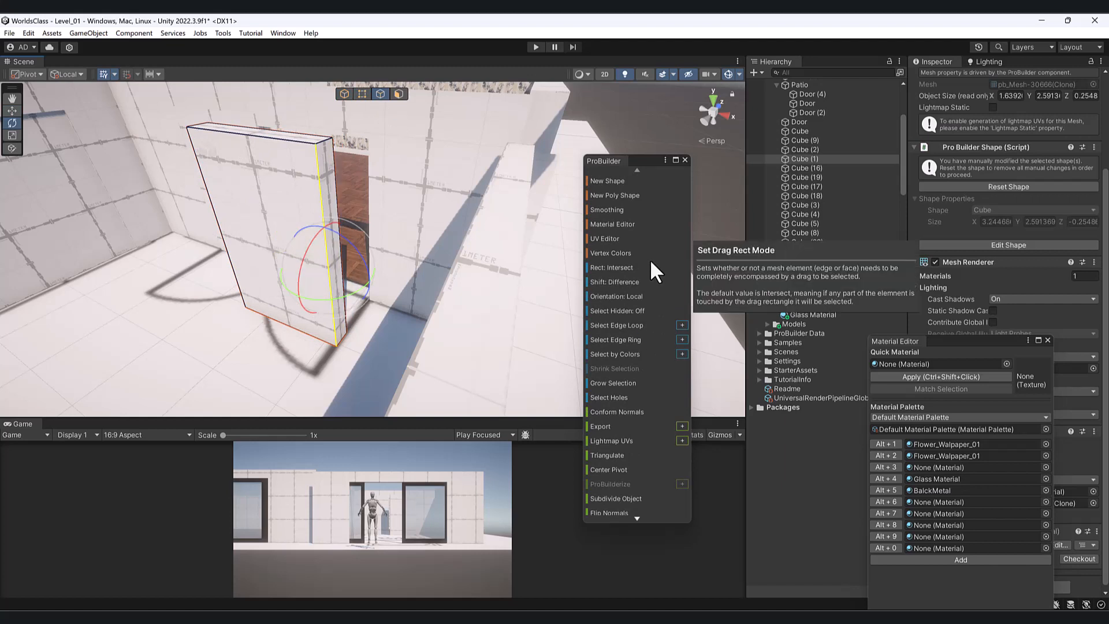
key(w)
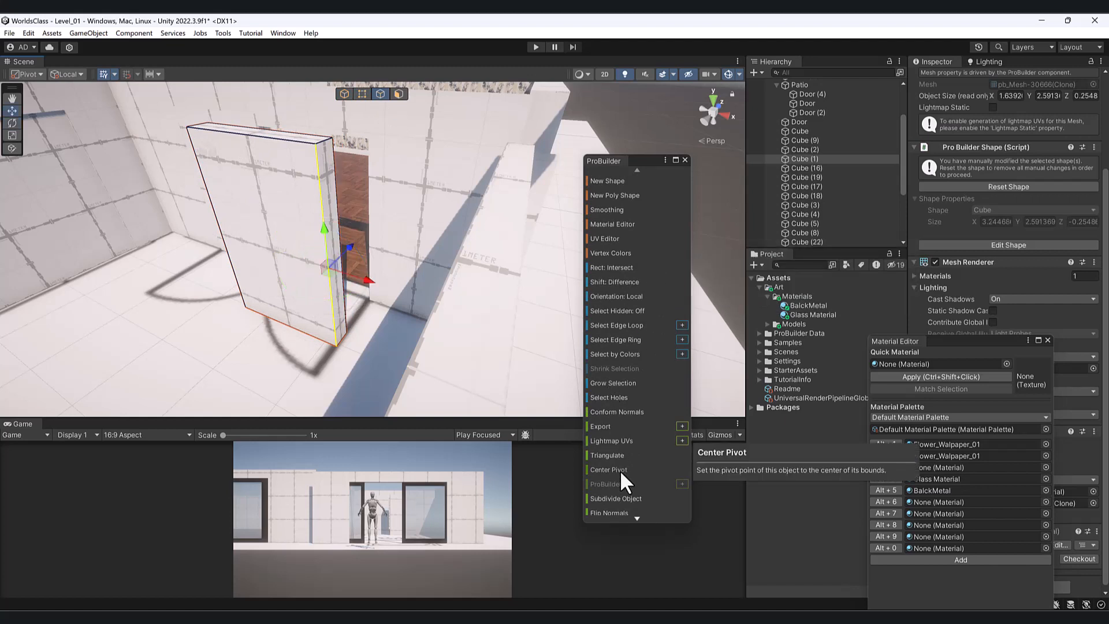
scroll(633, 405, down, 4)
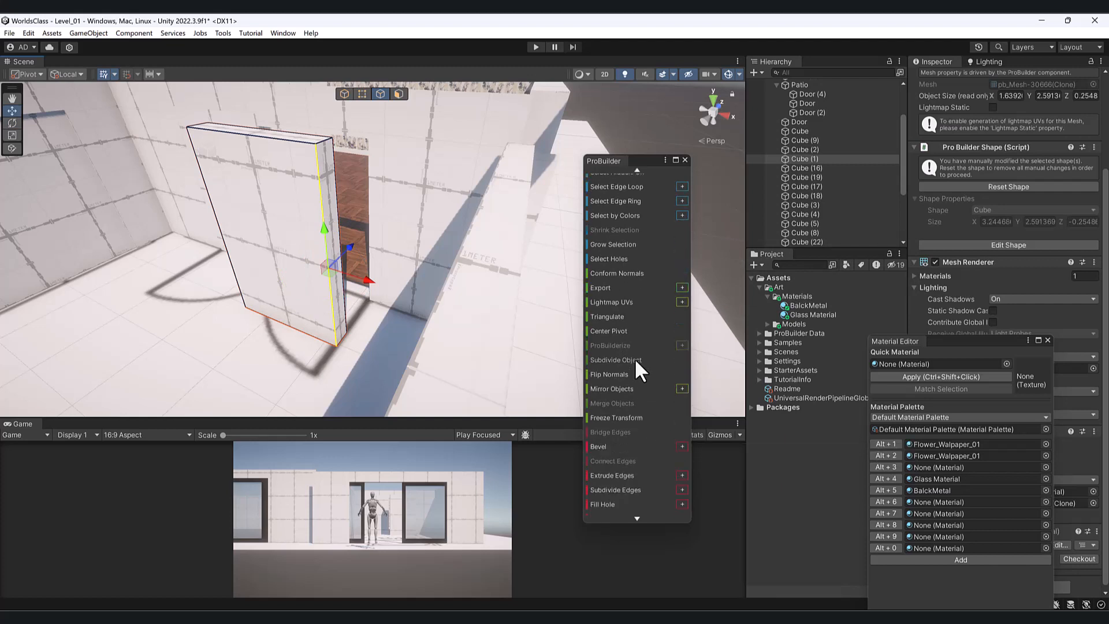
scroll(636, 358, up, 4)
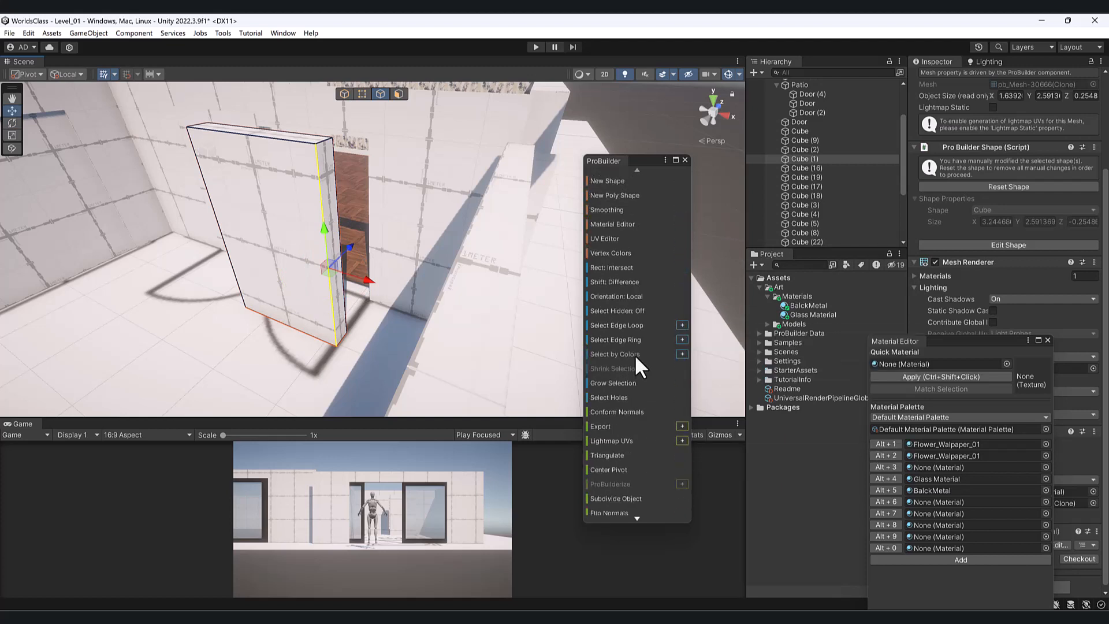
scroll(635, 355, down, 4)
scroll(634, 355, down, 3)
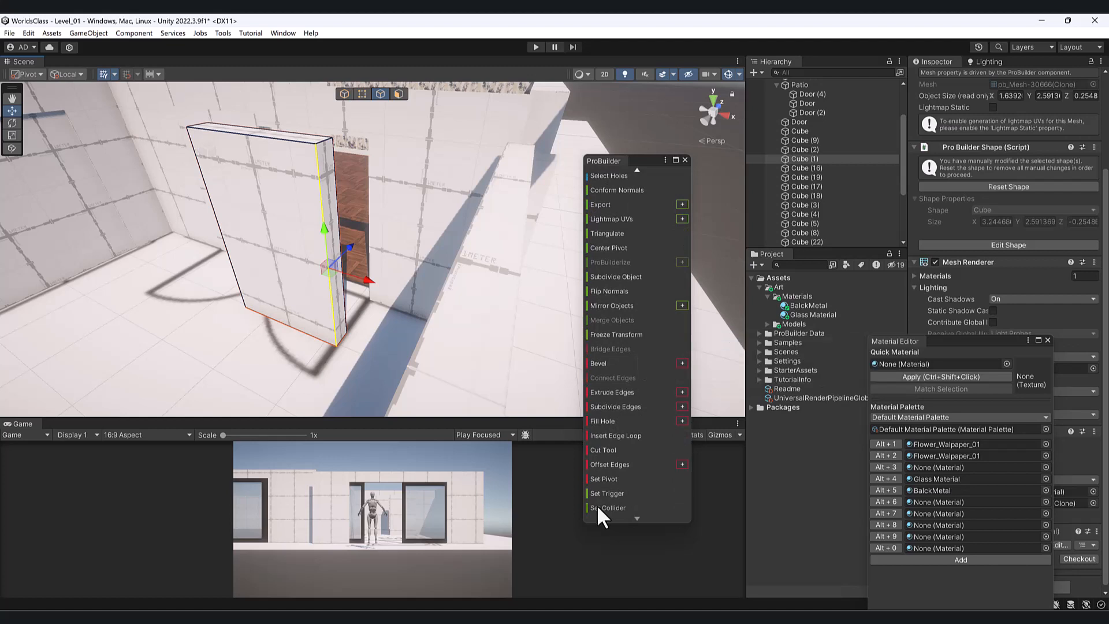
click(610, 480)
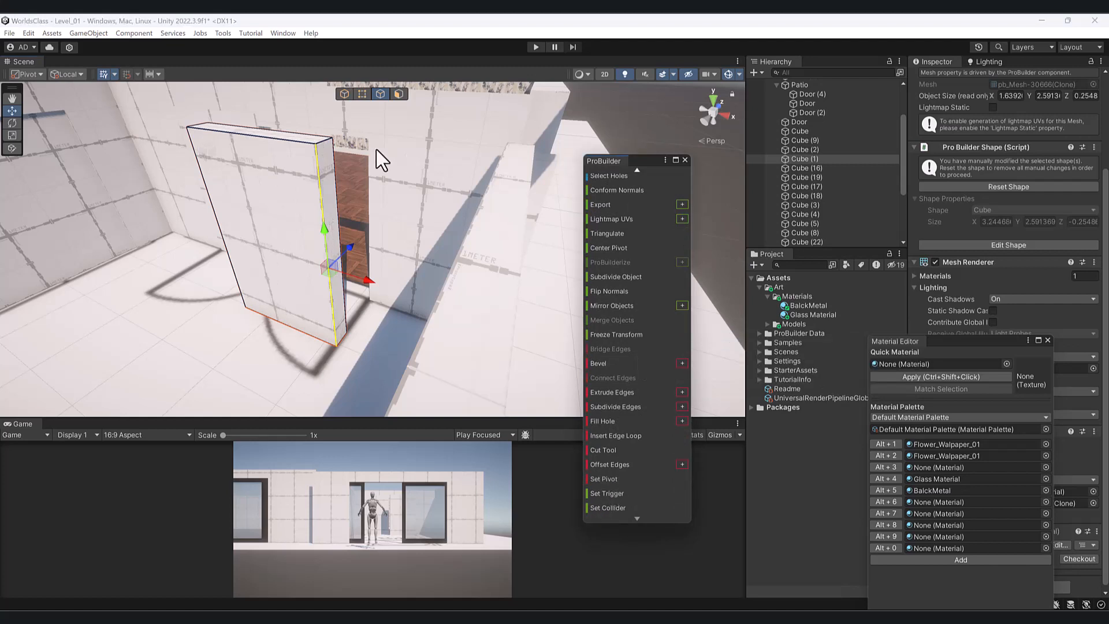
click(345, 93)
- Test-swing the door panel and rotate its narrow side face, undoing each attempt
alt+drag(316, 306, 318, 335)
key(e)
key(ctrl+z)
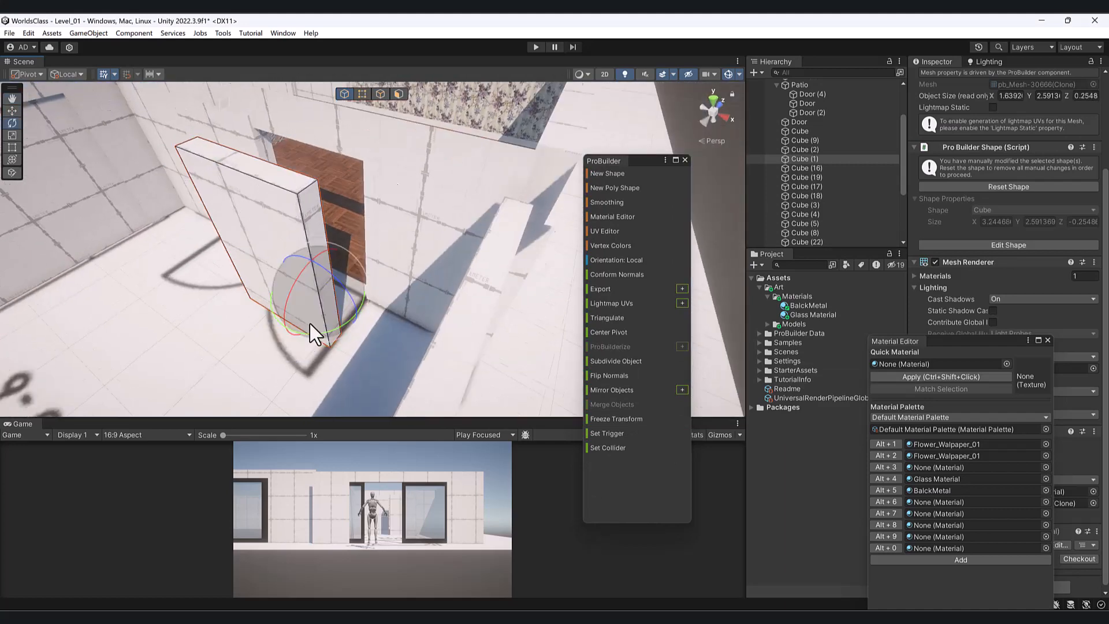
click(399, 94)
click(324, 246)
click(322, 245)
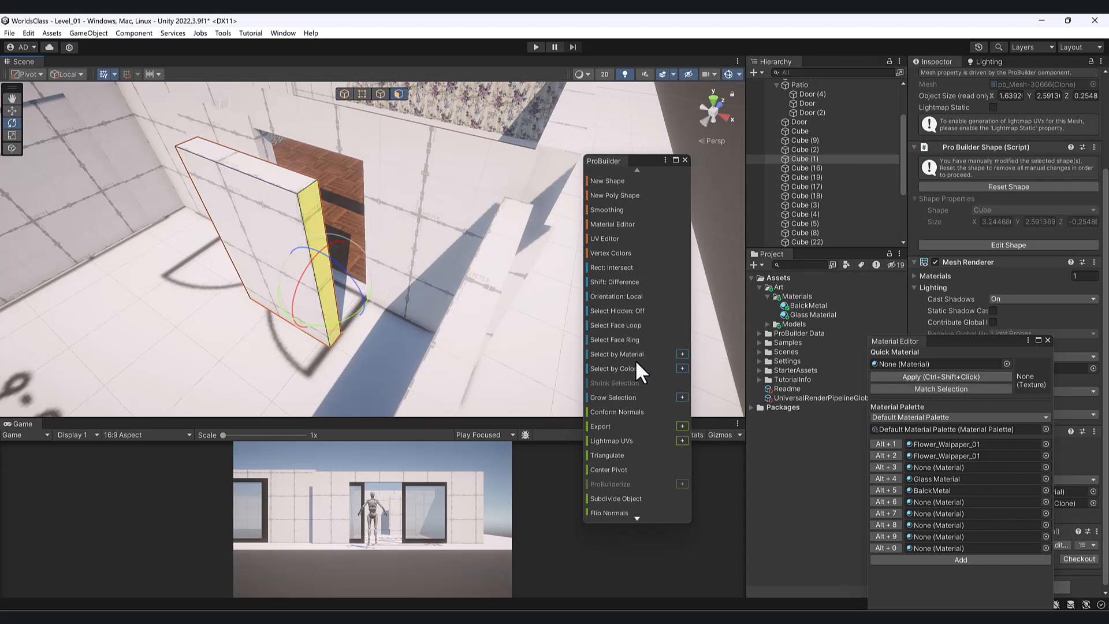
scroll(635, 360, down, 6)
scroll(631, 361, down, 5)
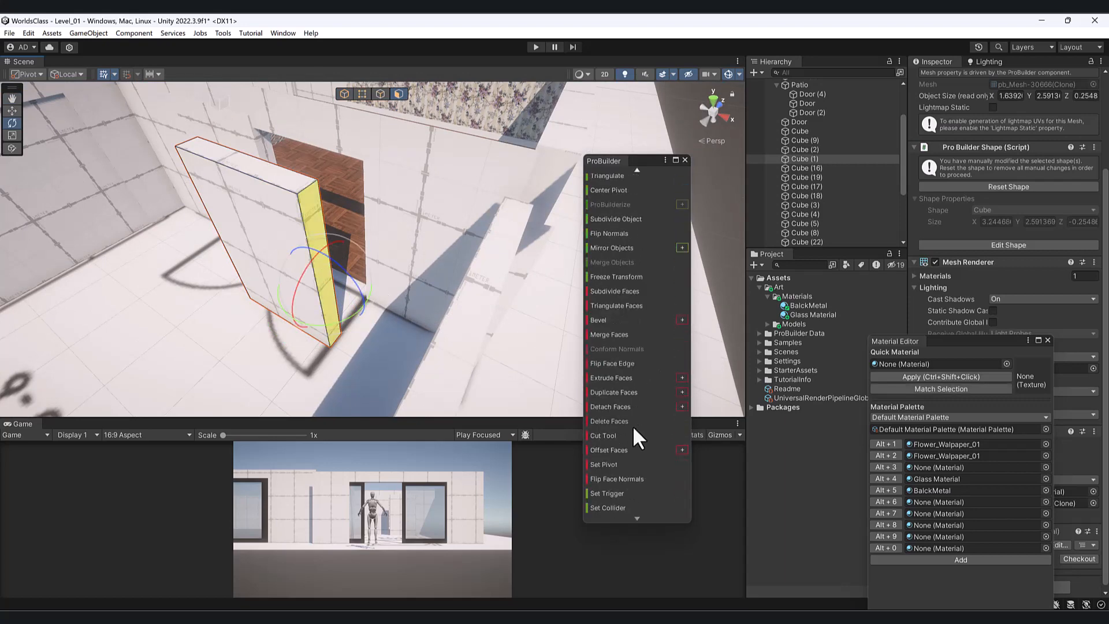
key(w)
alt+drag(247, 346, 420, 284)
key(e)
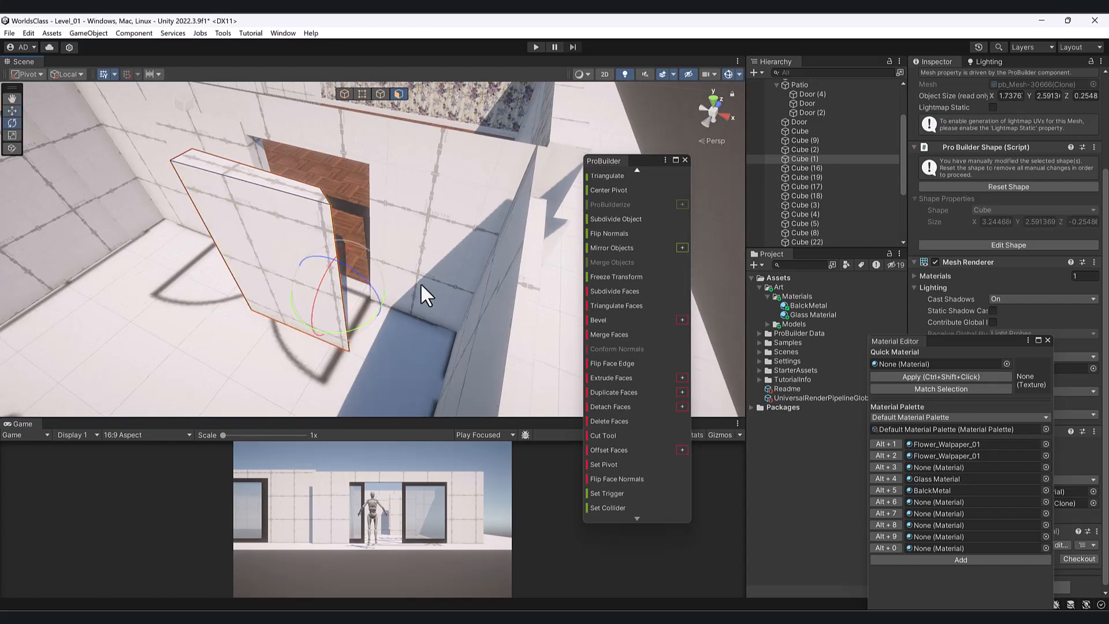
key(ctrl+z)
- Toggle the handle position between Center and Pivot, test-rotating and undoing the panel swing
click(344, 95)
drag(354, 337, 422, 308)
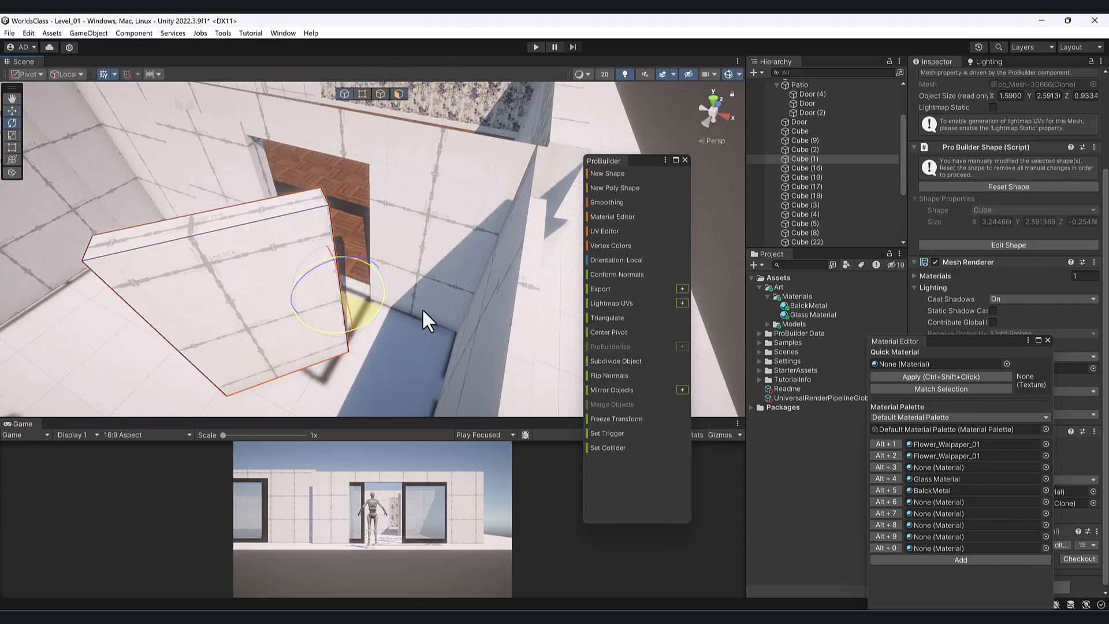
key(ctrl+z)
click(36, 74)
click(39, 87)
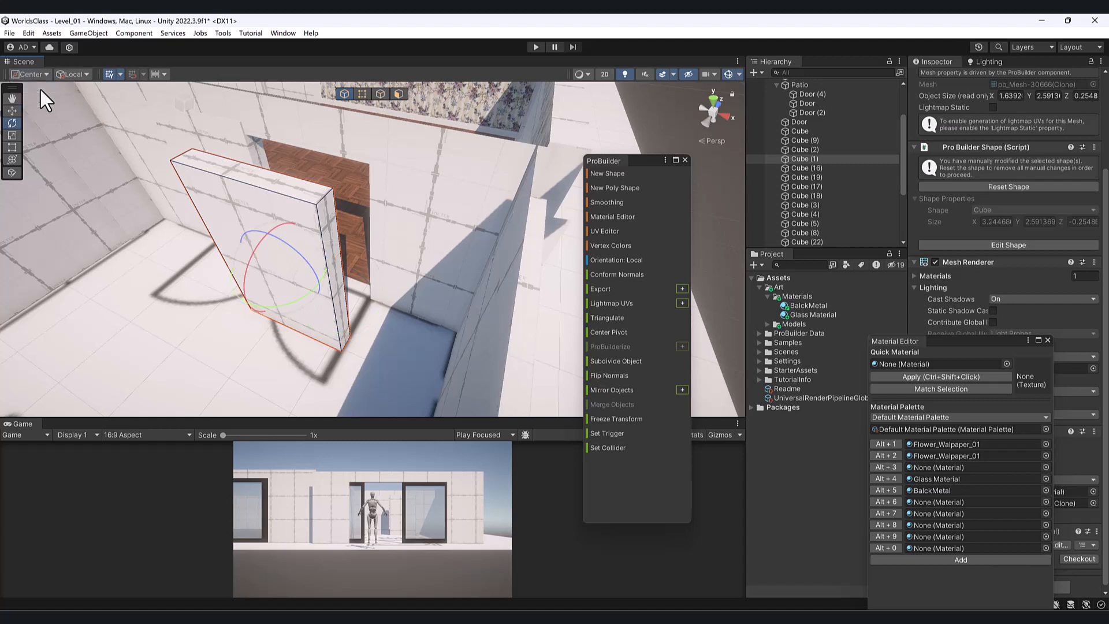
click(30, 74)
click(39, 86)
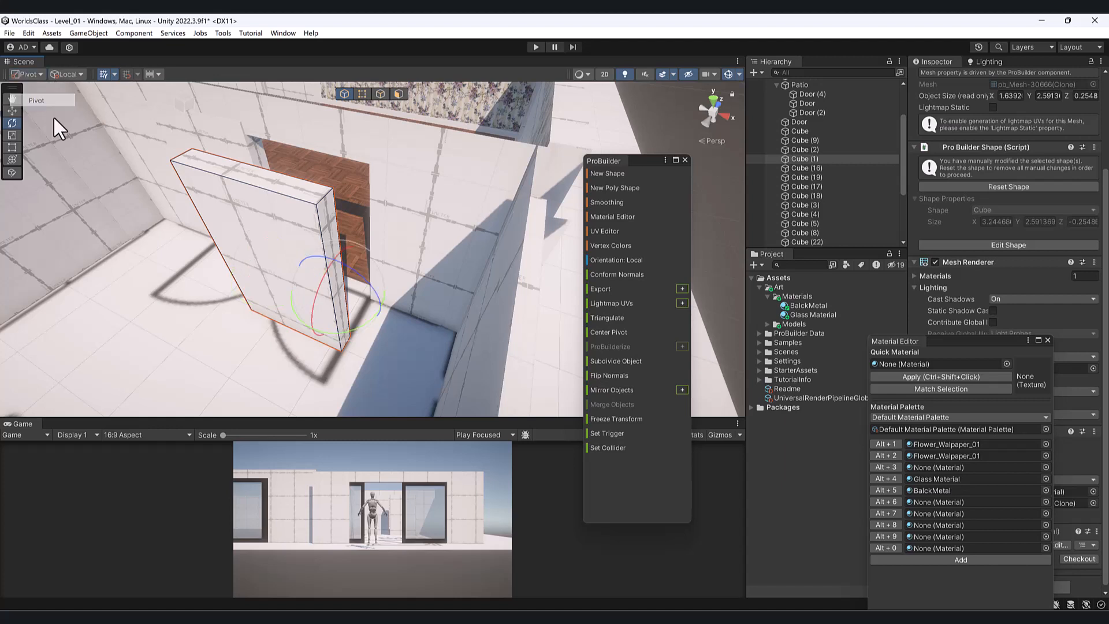
drag(354, 327, 425, 308)
key(ctrl+z)
- Slide Cube (1) back into the wall opening and drag the other panel, Cube, out
key(w)
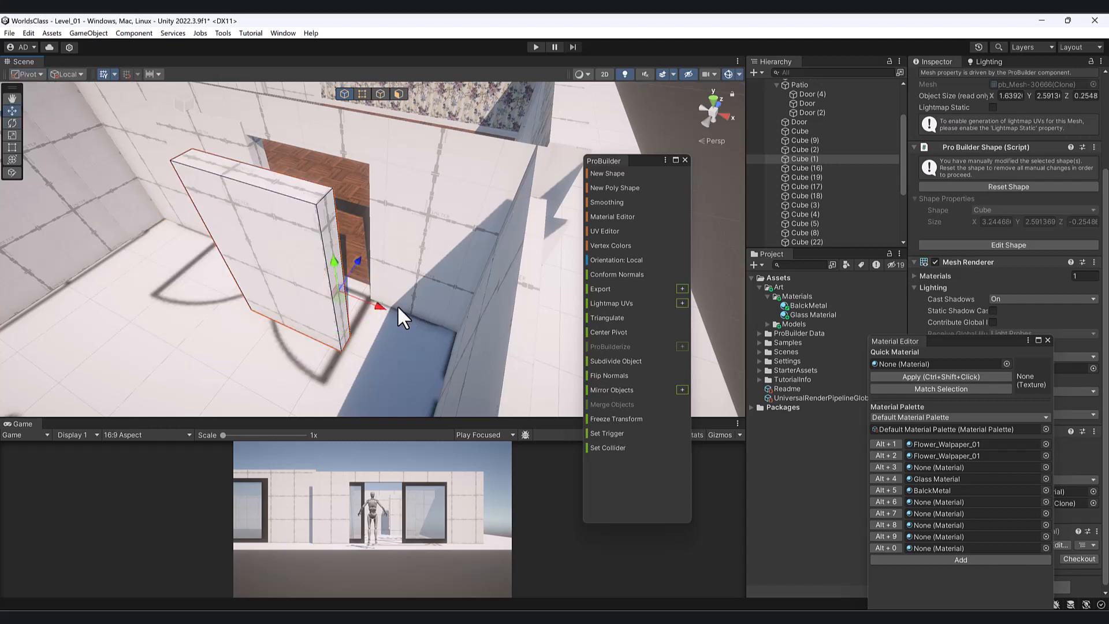
drag(361, 259, 409, 209)
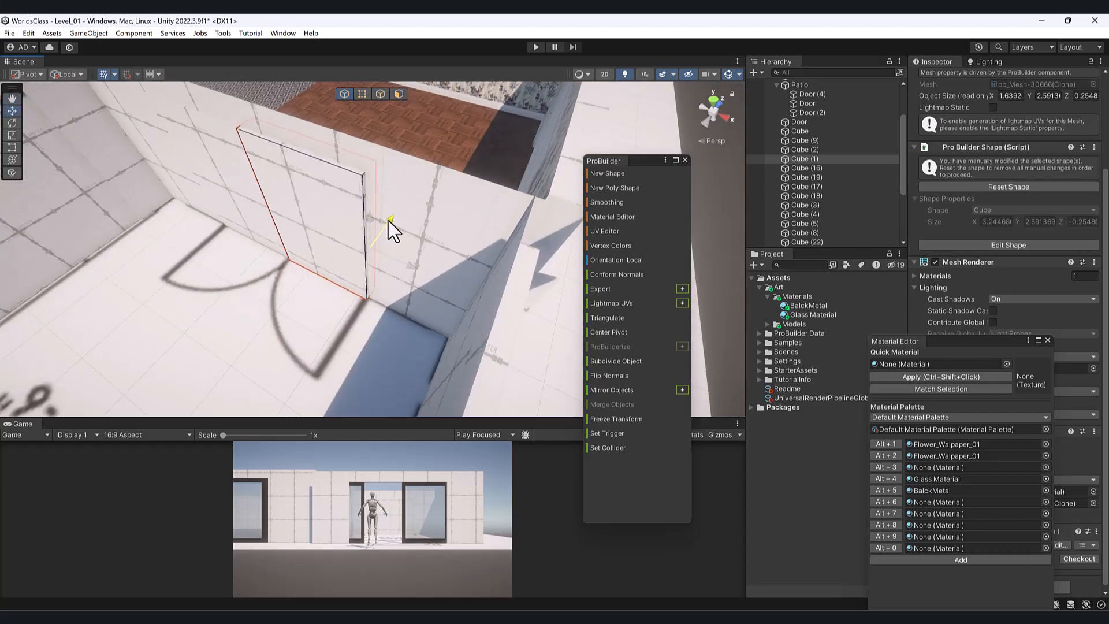
click(254, 186)
alt+drag(253, 187, 284, 208)
mouse_move(283, 208)
middle_down()
mouse_move(257, 216)
mouse_move(267, 211)
middle_up()
alt+drag(267, 211, 299, 219)
drag(286, 172, 370, 188)
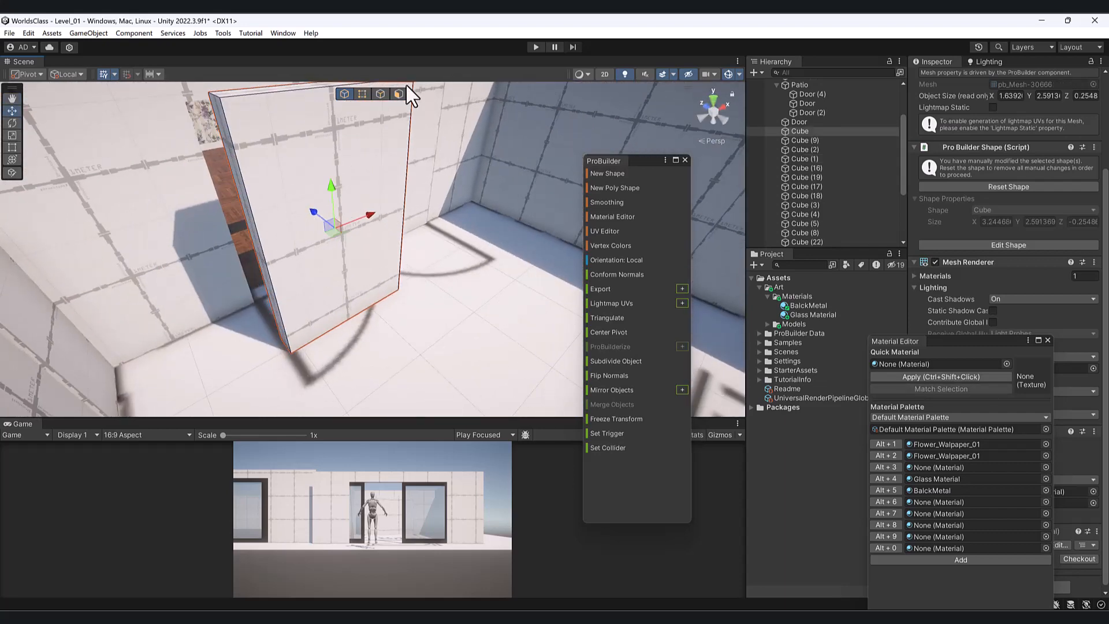
click(409, 91)
click(400, 96)
alt+drag(252, 254, 301, 204)
click(378, 138)
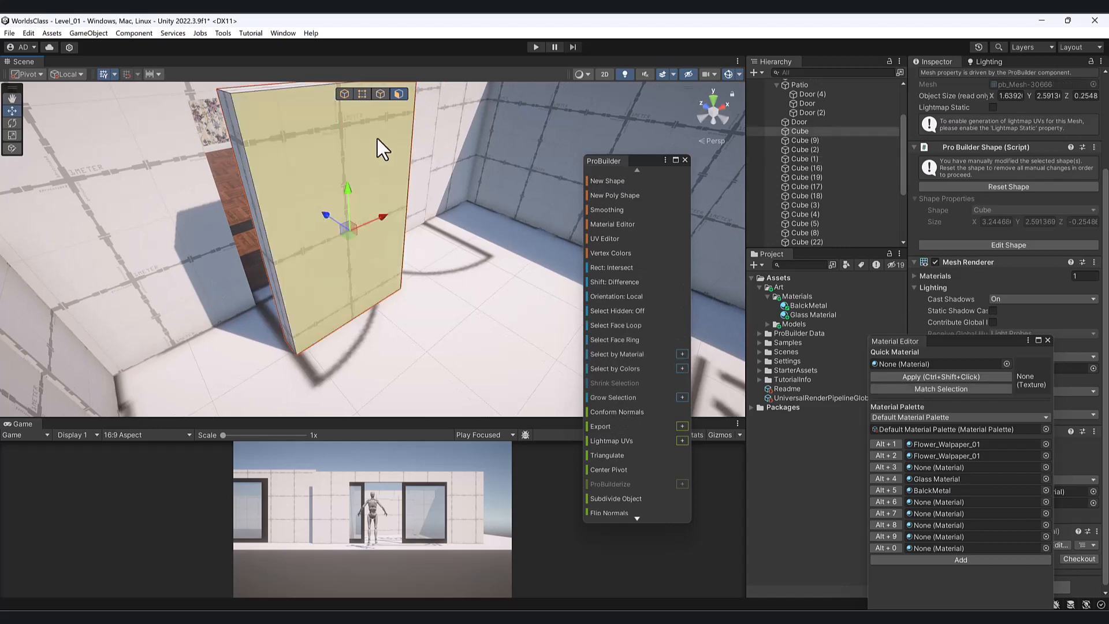
alt+drag(205, 303, 322, 257)
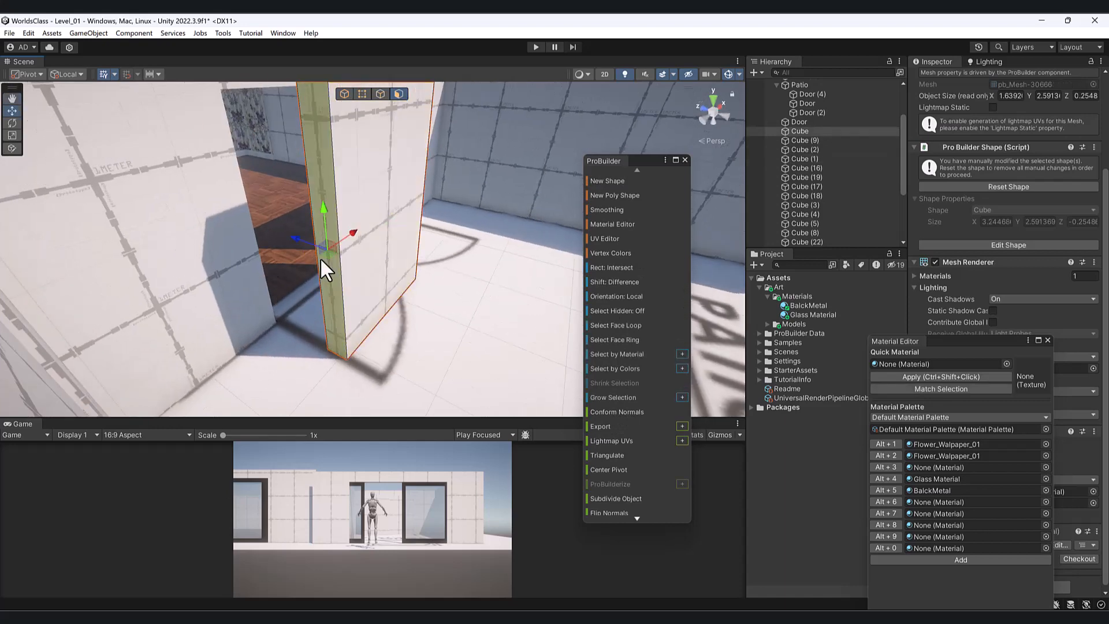
scroll(622, 442, down, 5)
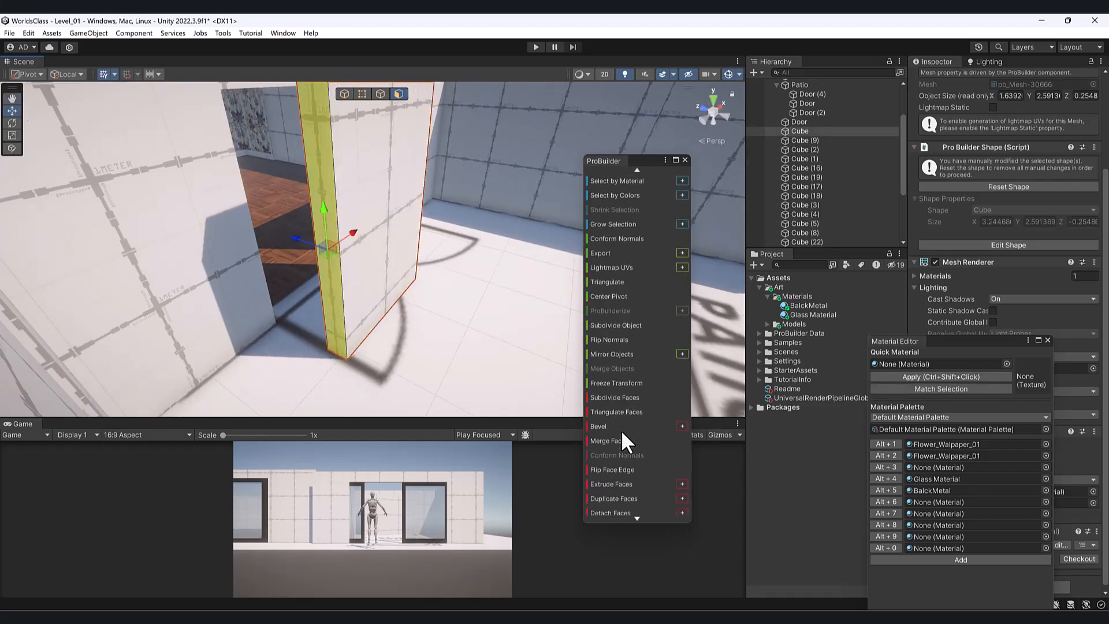
scroll(621, 425, down, 3)
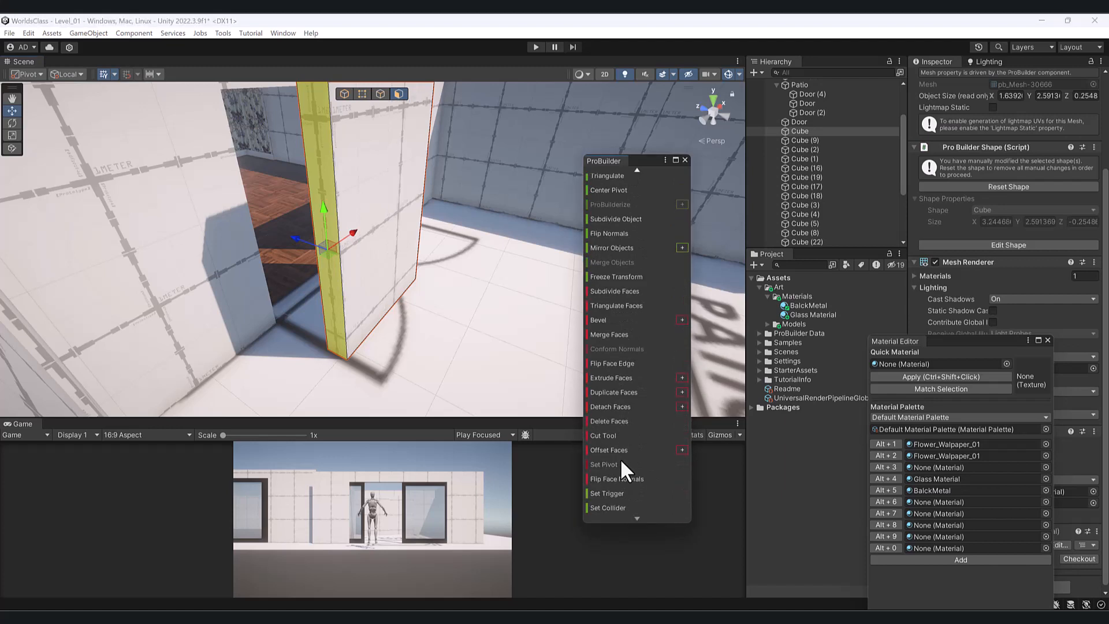
click(345, 93)
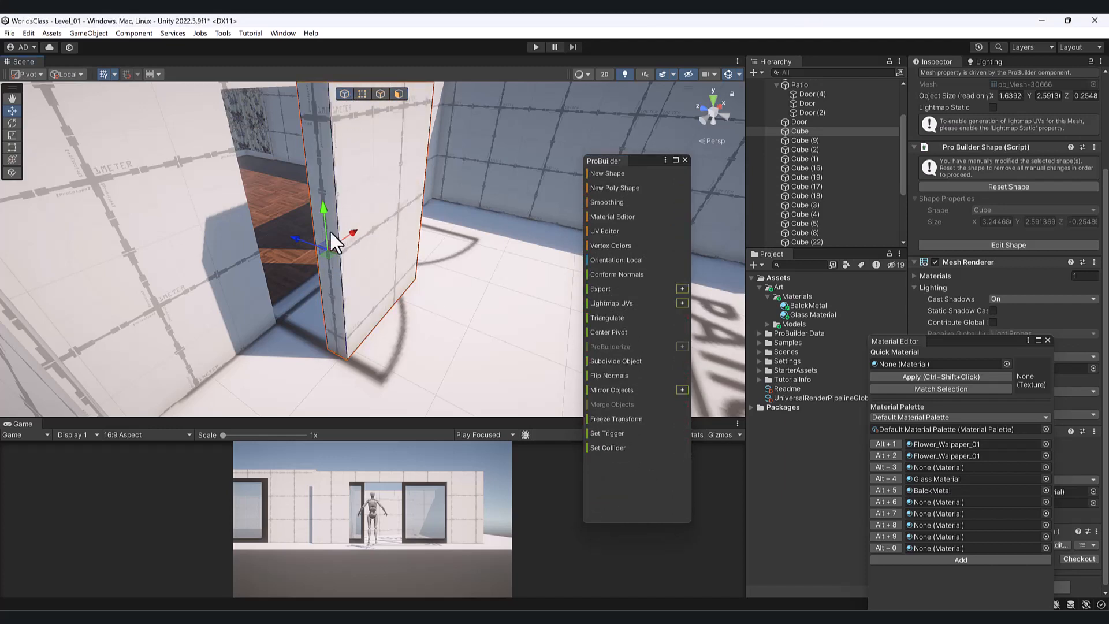
drag(299, 235, 227, 208)
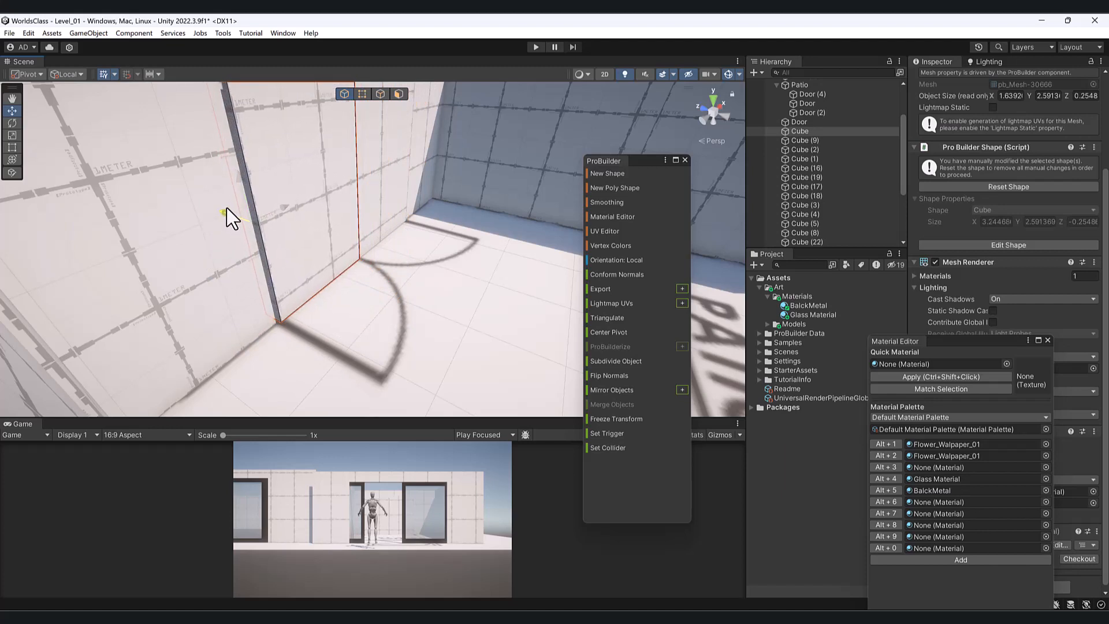
click(390, 153)
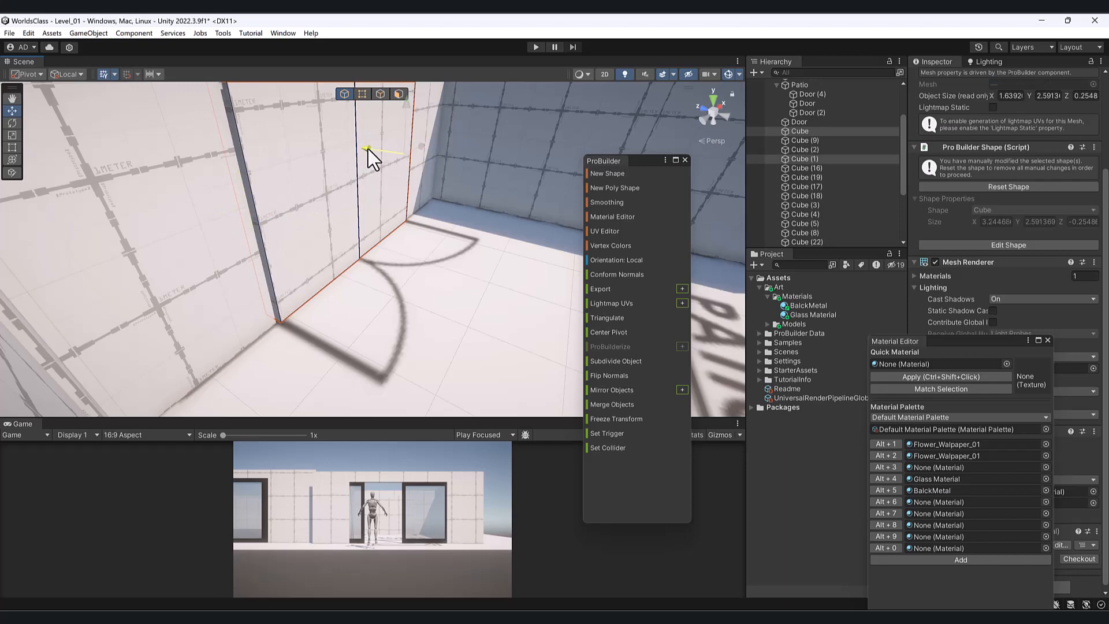
alt+drag(415, 182, 205, 203)
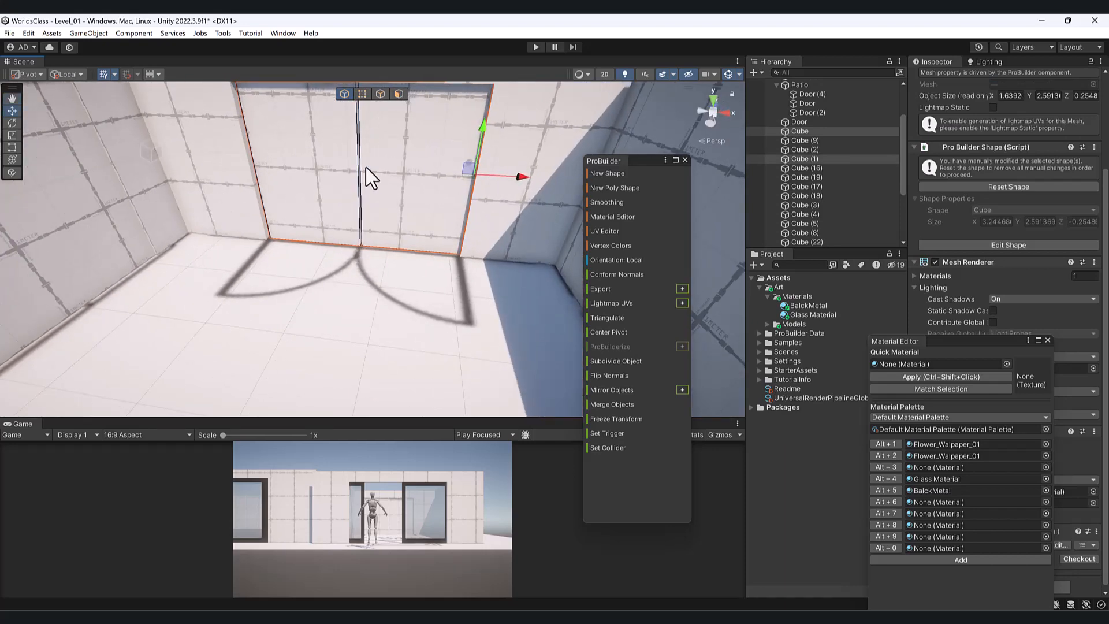
middle_drag(371, 186, 384, 269)
alt+drag(384, 269, 382, 215)
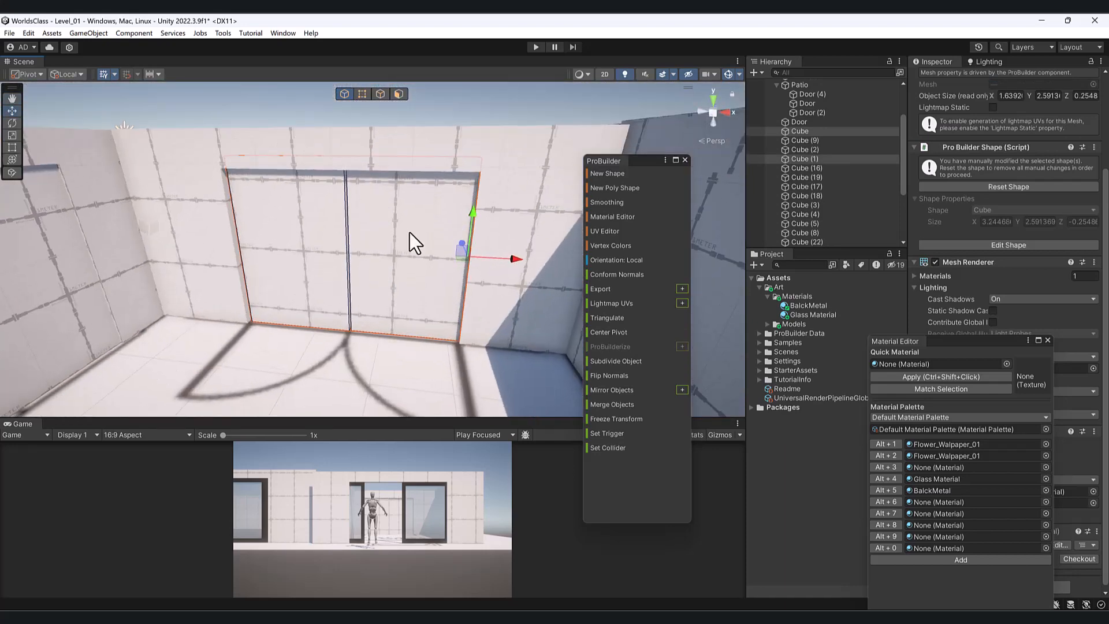
scroll(428, 253, up, 2)
click(428, 315)
alt+drag(427, 314, 387, 287)
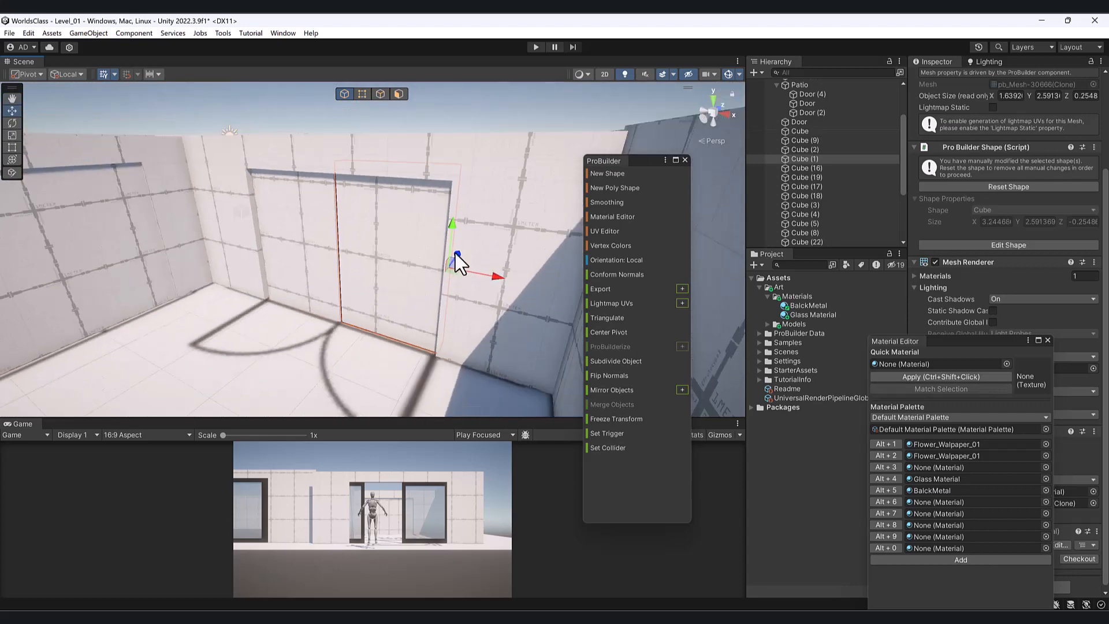
alt+drag(454, 254, 402, 263)
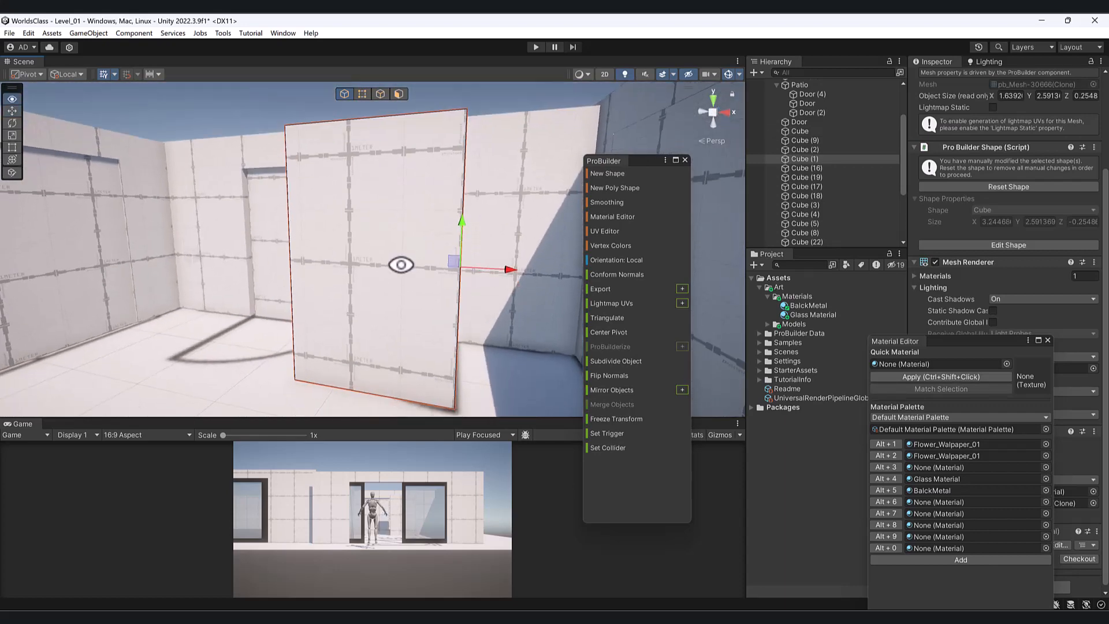
- Create a ProBuilder cylinder on the door panel with Sides Count 8
click(619, 173)
drag(644, 157, 900, 152)
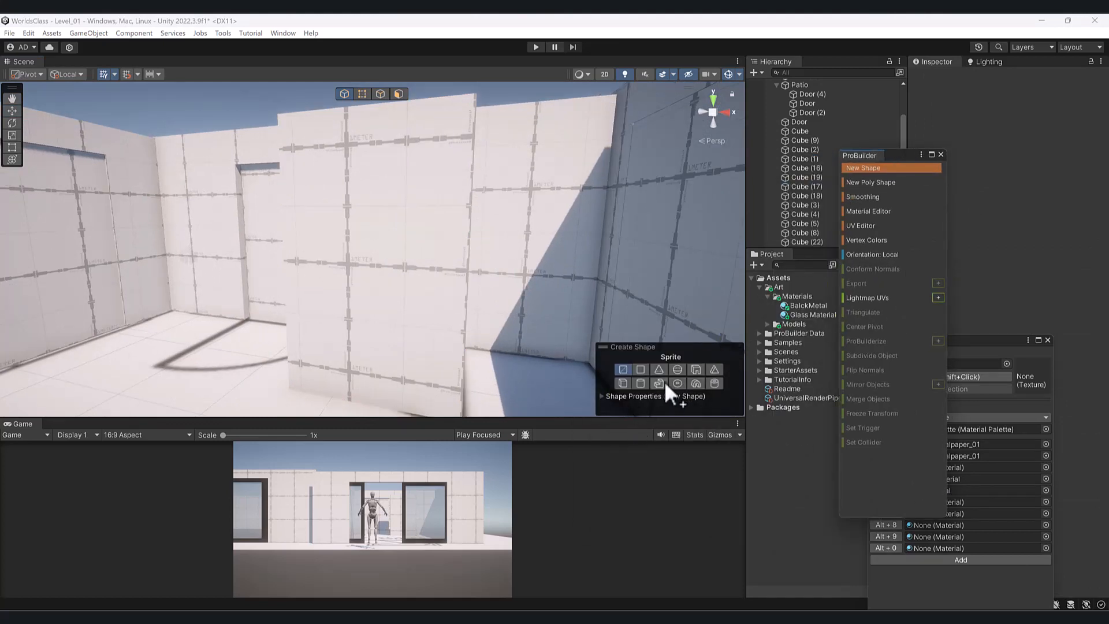
click(638, 384)
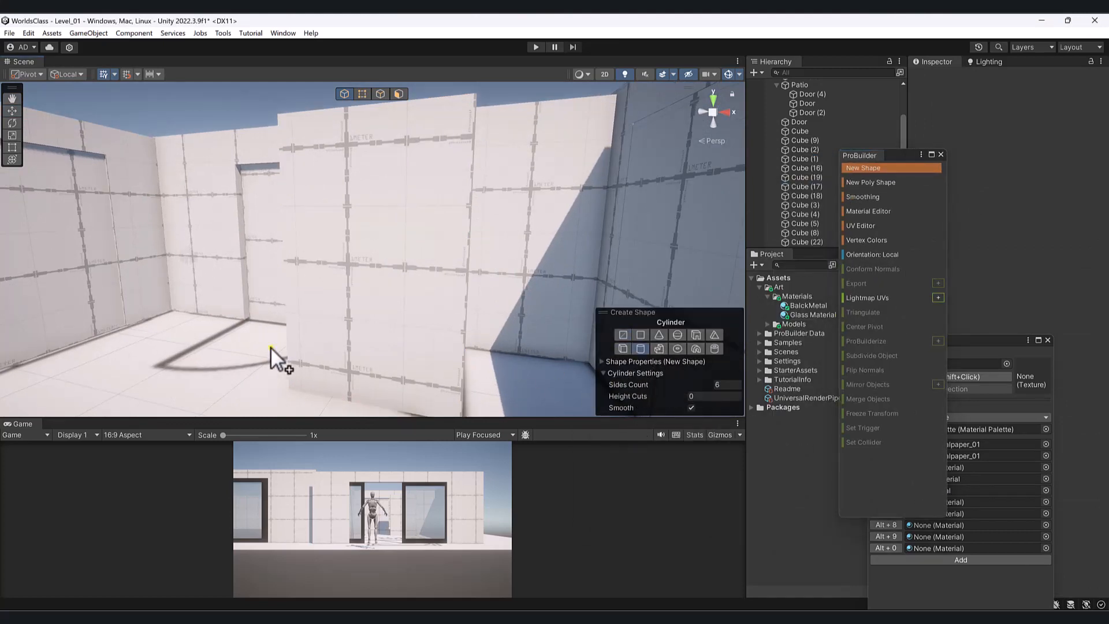
click(313, 290)
alt+drag(313, 283, 275, 328)
key(ctrl+z)
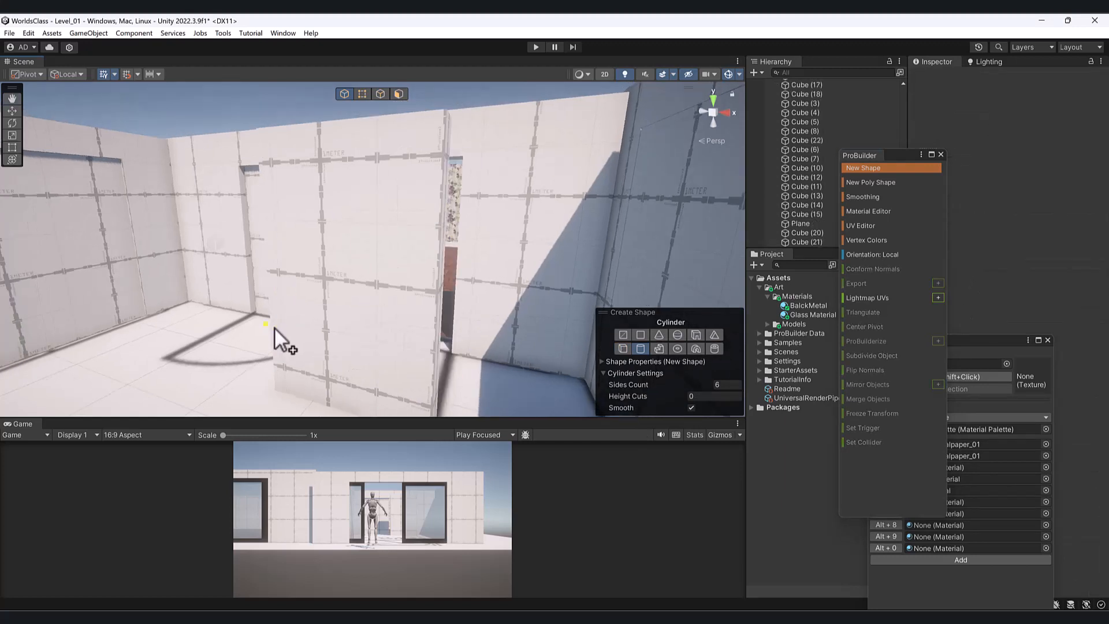
scroll(275, 327, up, 3)
middle_drag(275, 328, 454, 195)
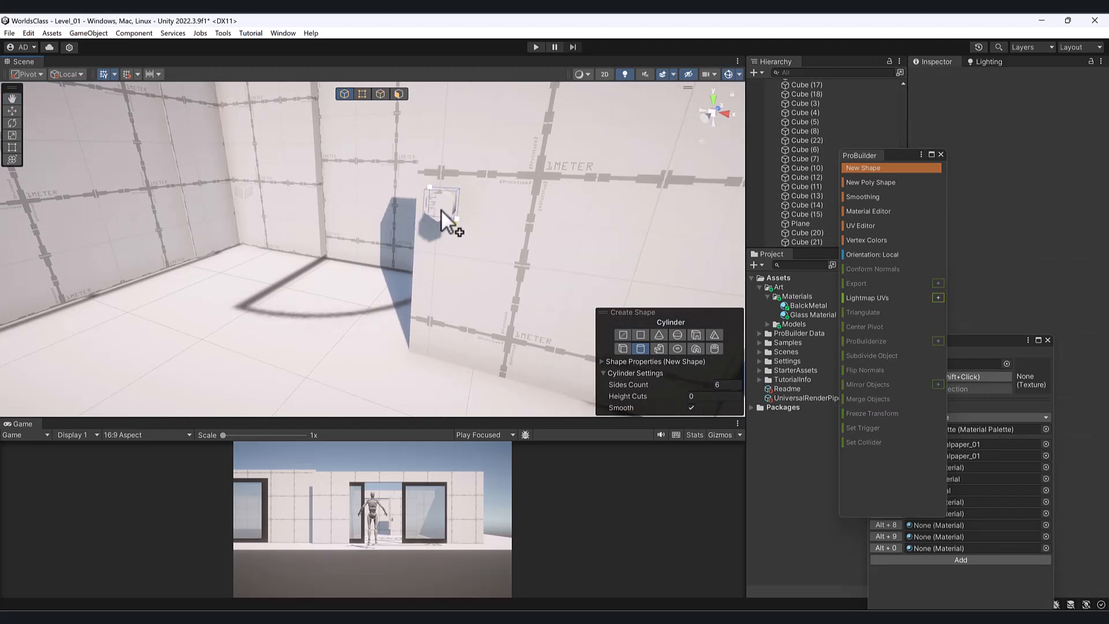
click(442, 209)
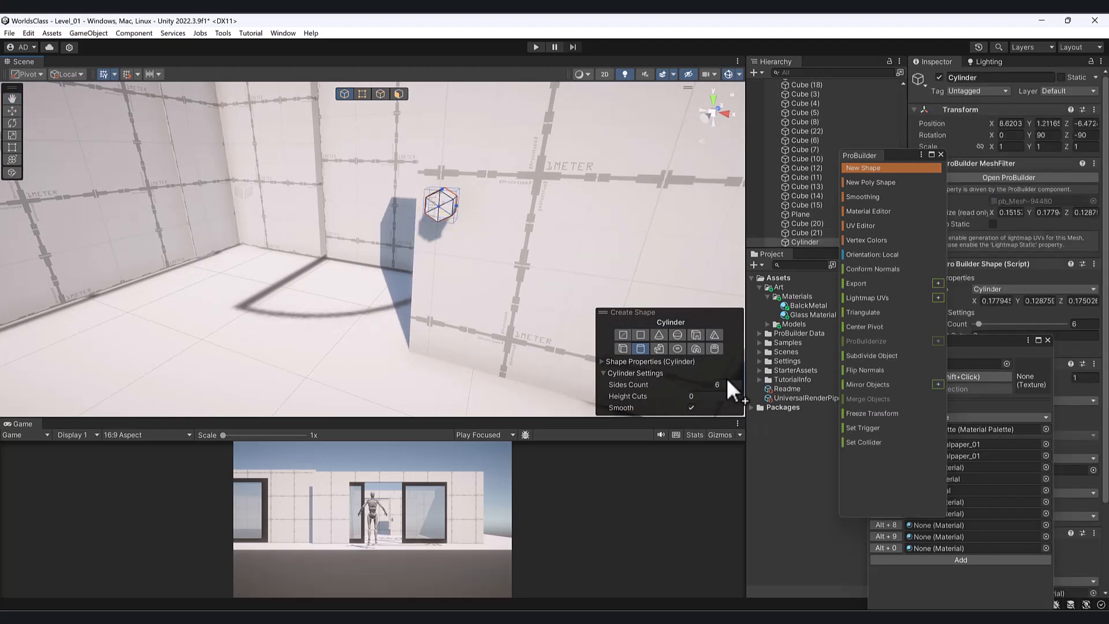
text(8)
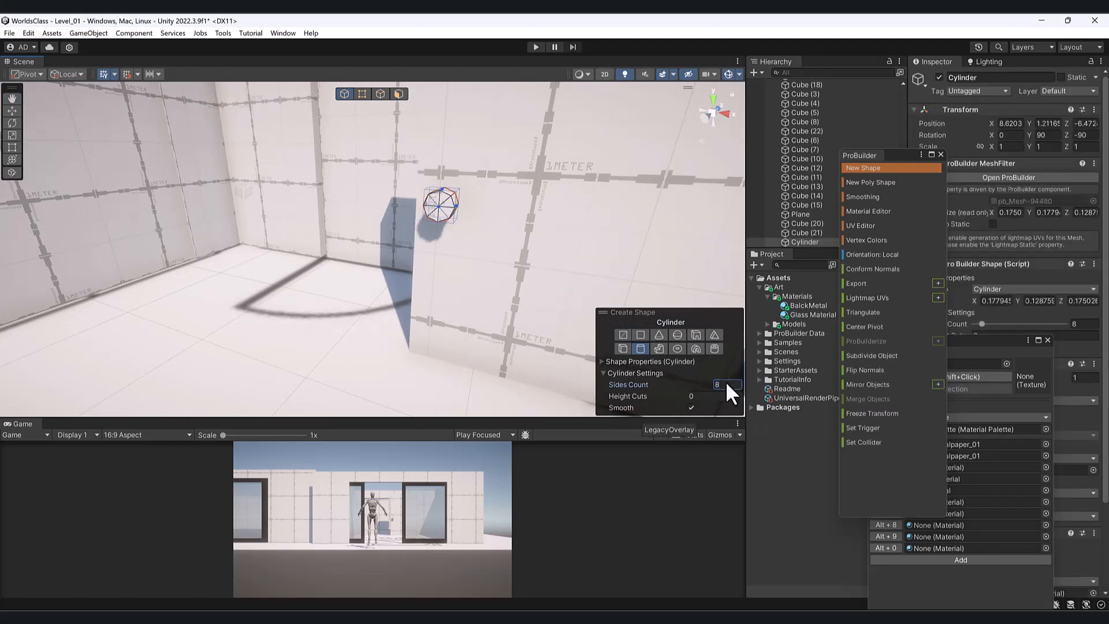
- Select the cylinder's end vertices and try pulling them along its axis, then undo
right_drag(446, 202, 520, 243)
middle_drag(520, 242, 393, 289)
mouse_move(392, 289)
right_down()
mouse_move(421, 284)
mouse_move(399, 277)
right_up()
mouse_move(398, 277)
middle_down()
mouse_move(428, 265)
mouse_move(395, 281)
middle_up()
right_drag(396, 281, 436, 260)
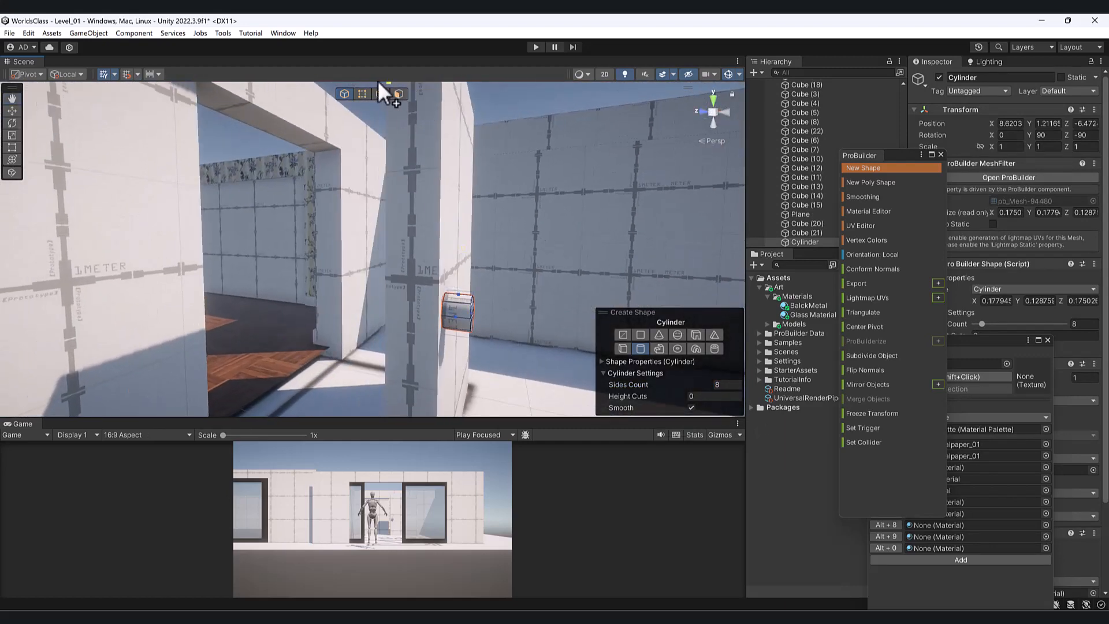
click(359, 93)
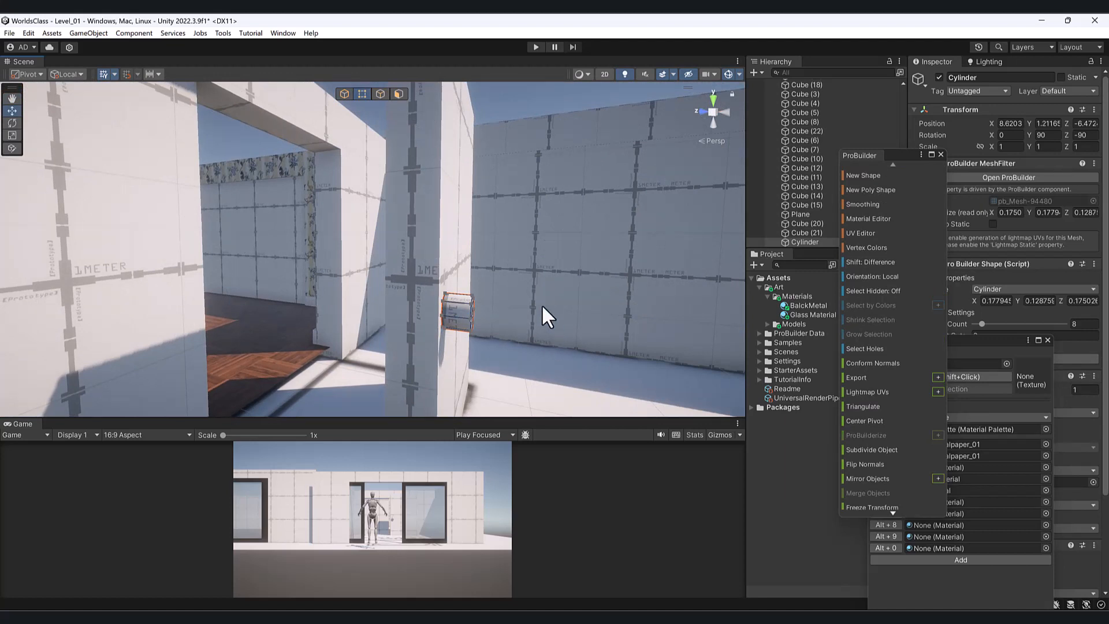
drag(479, 351, 462, 349)
alt+drag(478, 323, 536, 301)
click(556, 263)
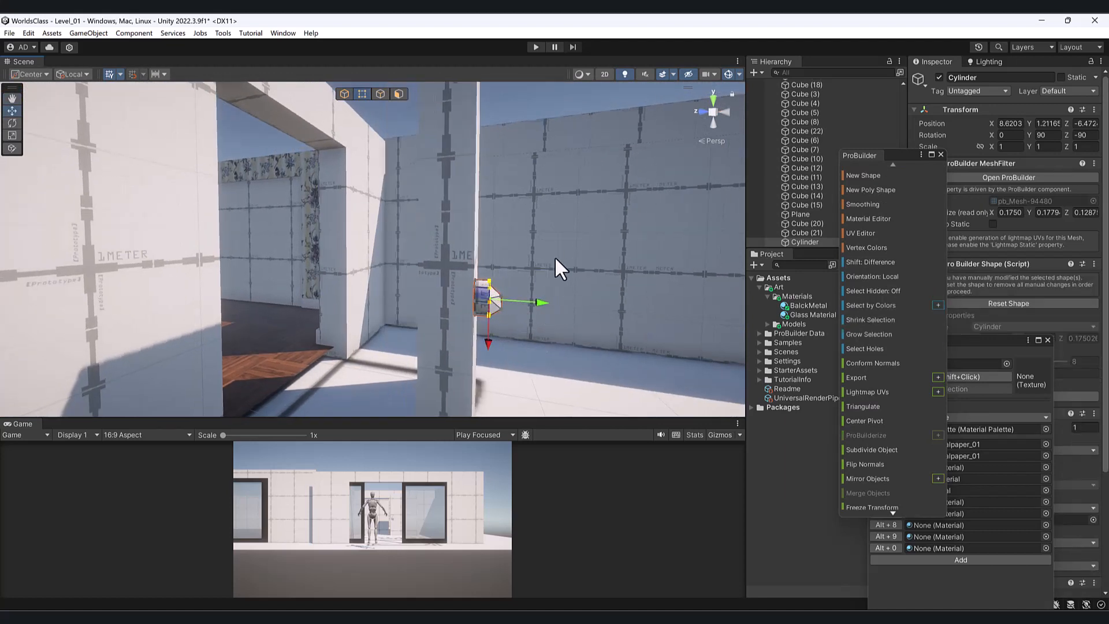
key(ctrl+z)
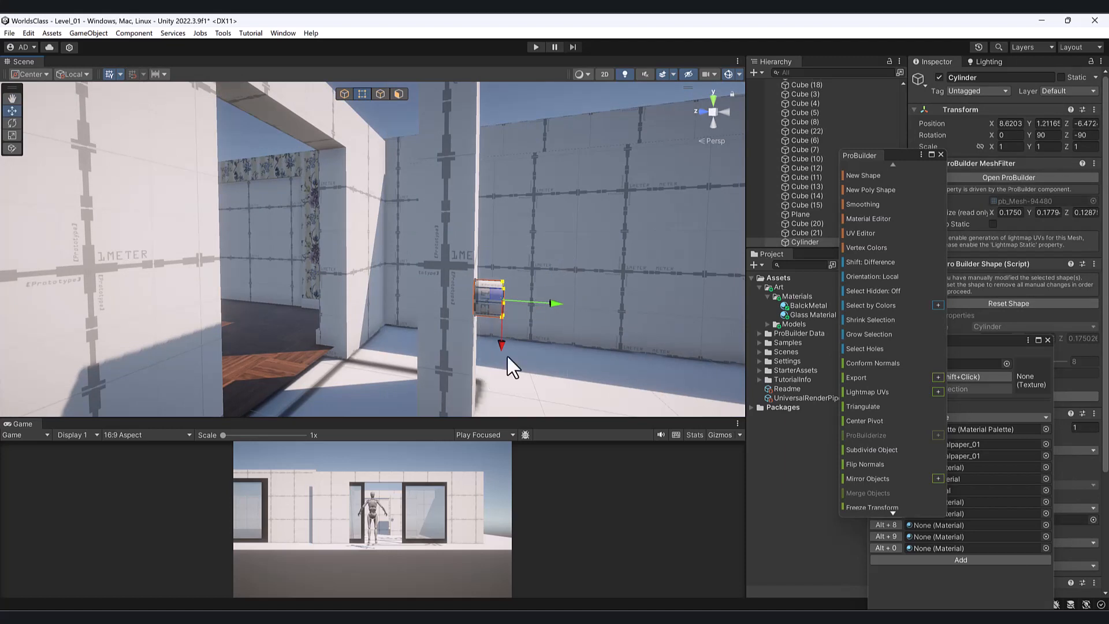
drag(553, 303, 523, 311)
key(ctrl+z)
scroll(918, 306, down, 3)
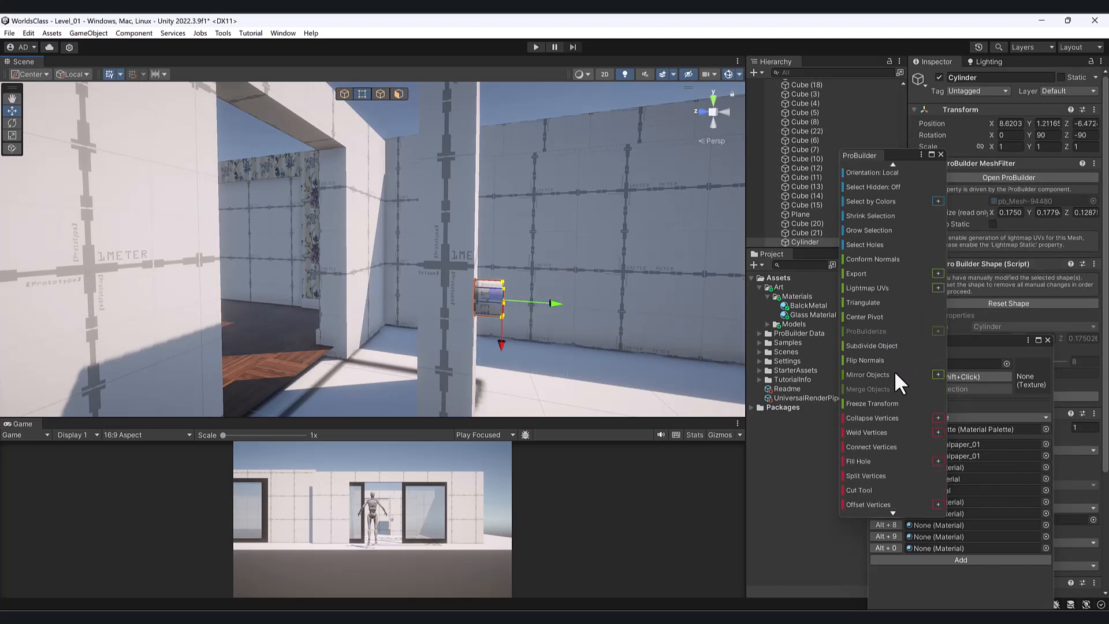
scroll(897, 386, up, 3)
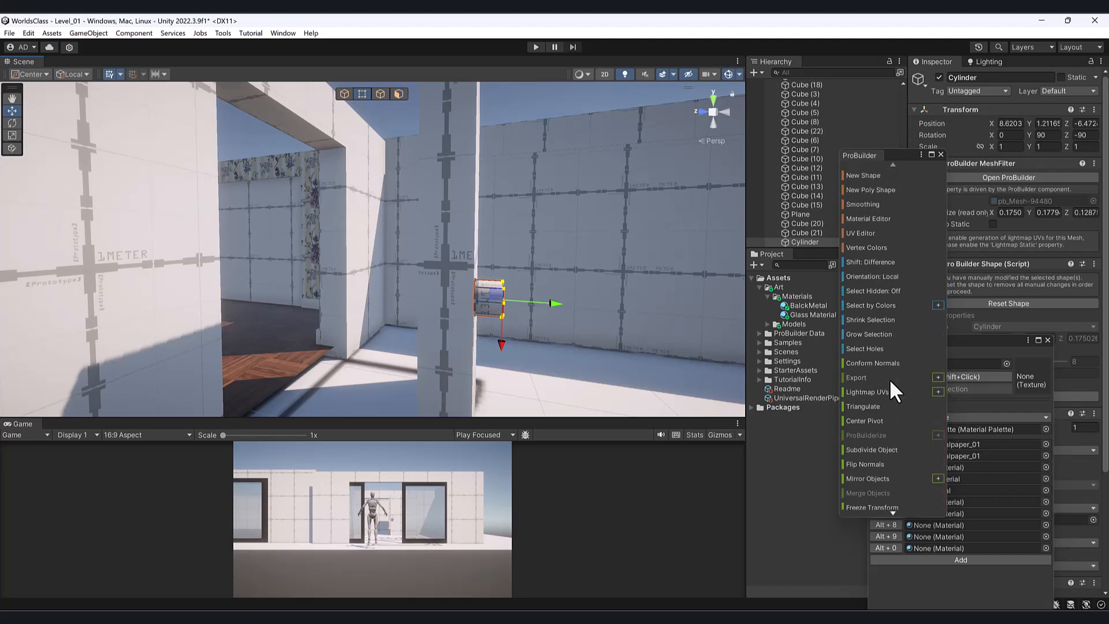
- Enable selecting hidden geometry and push the cylinder's face inward to flatten it
click(875, 293)
drag(548, 300, 372, 324)
middle_drag(277, 321, 401, 278)
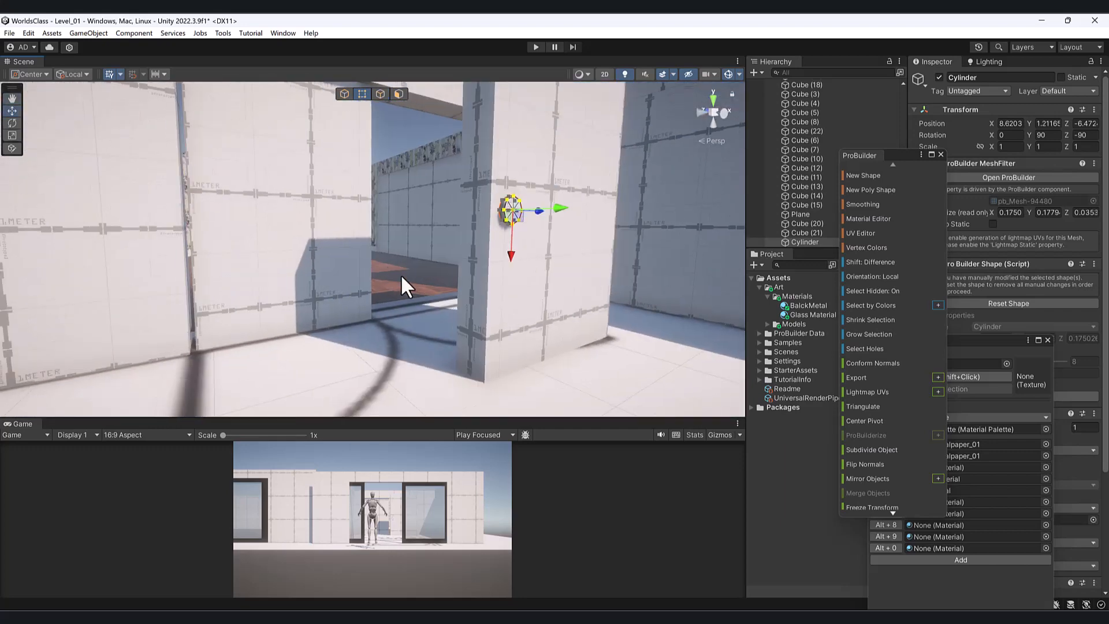
scroll(403, 280, up, 3)
alt+drag(491, 293, 414, 302)
scroll(453, 266, up, 3)
alt+drag(478, 256, 446, 264)
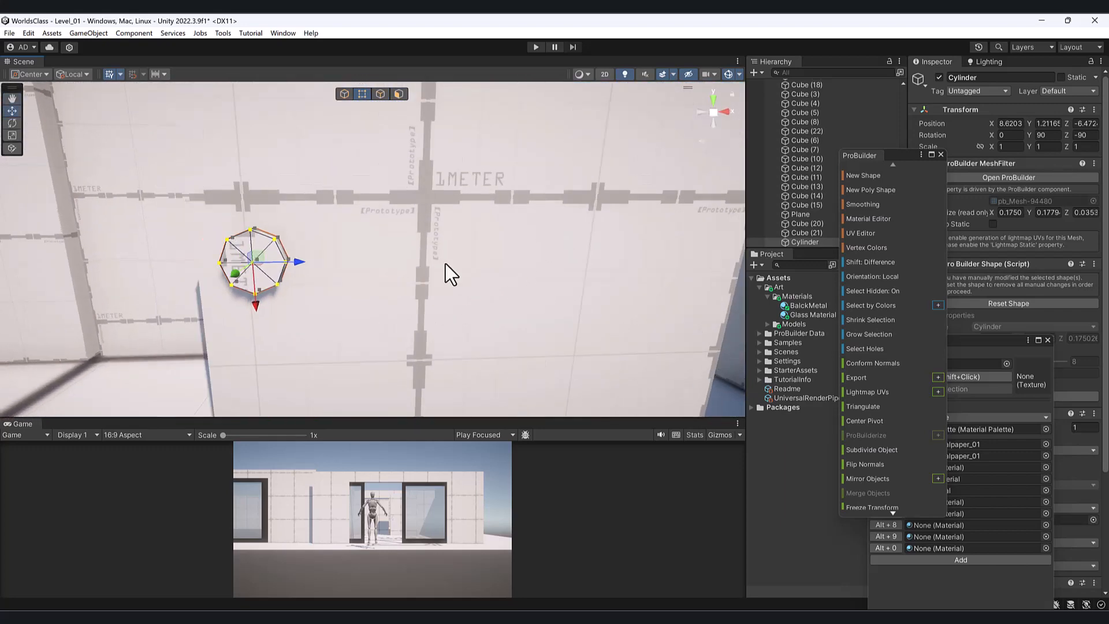
- Scale the whole cylinder down uniformly to about 0.77
click(344, 95)
key(r)
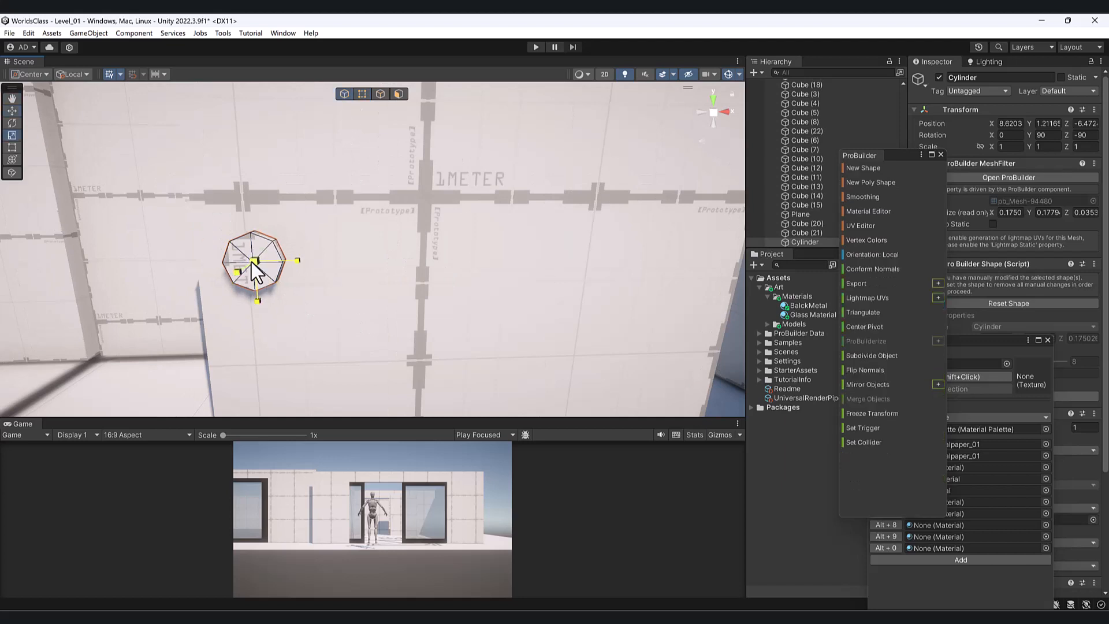
drag(251, 262, 291, 261)
key(w)
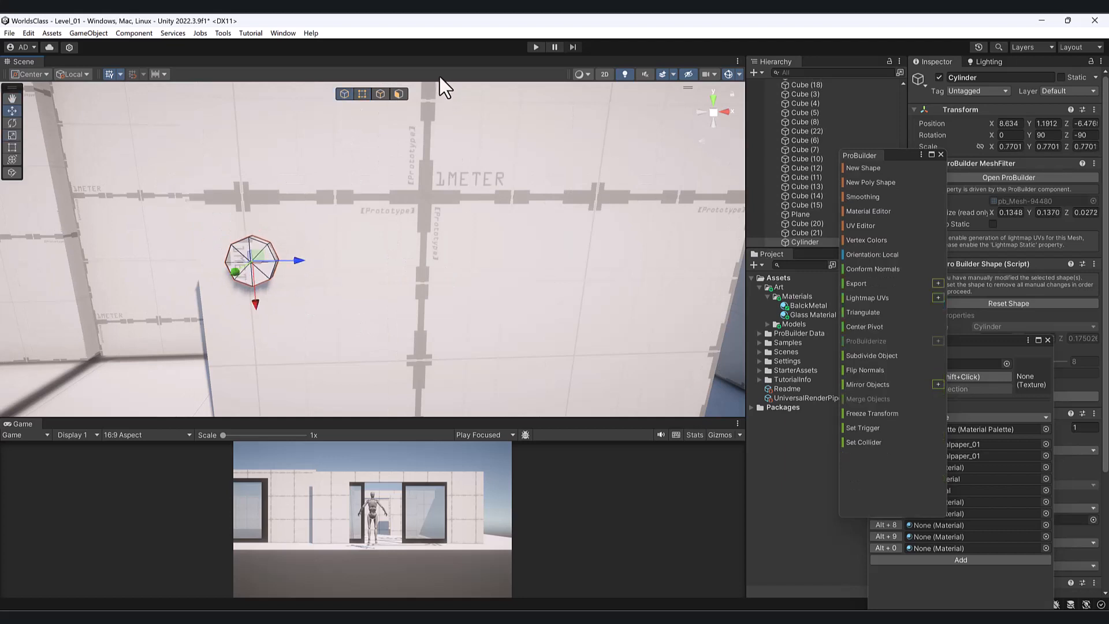
click(870, 168)
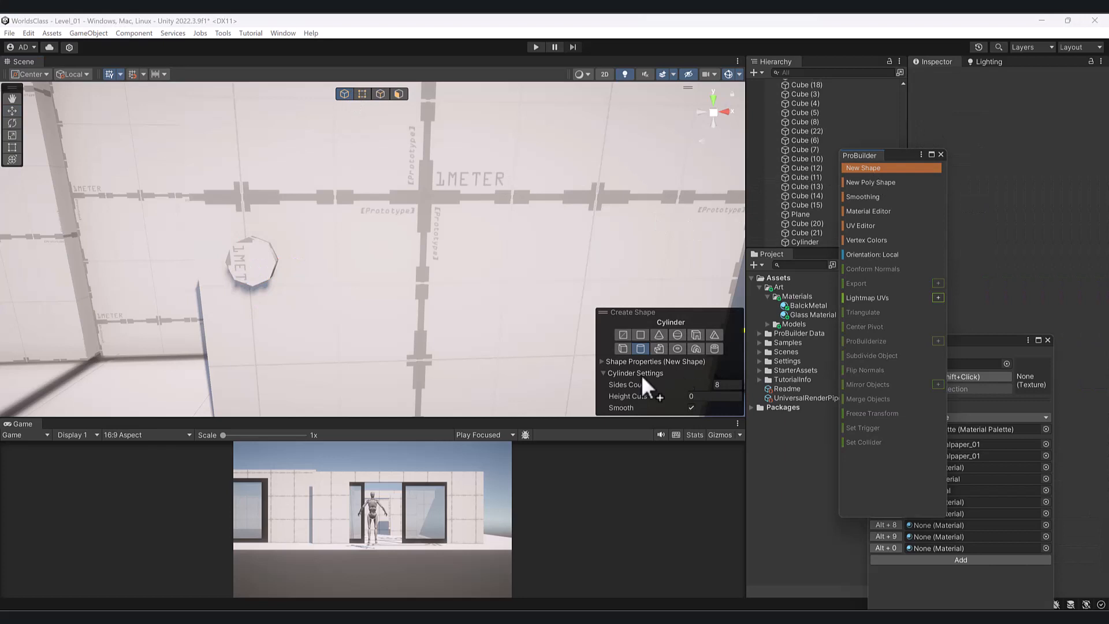
- Place a trial sphere on the handle base, then delete it
click(680, 337)
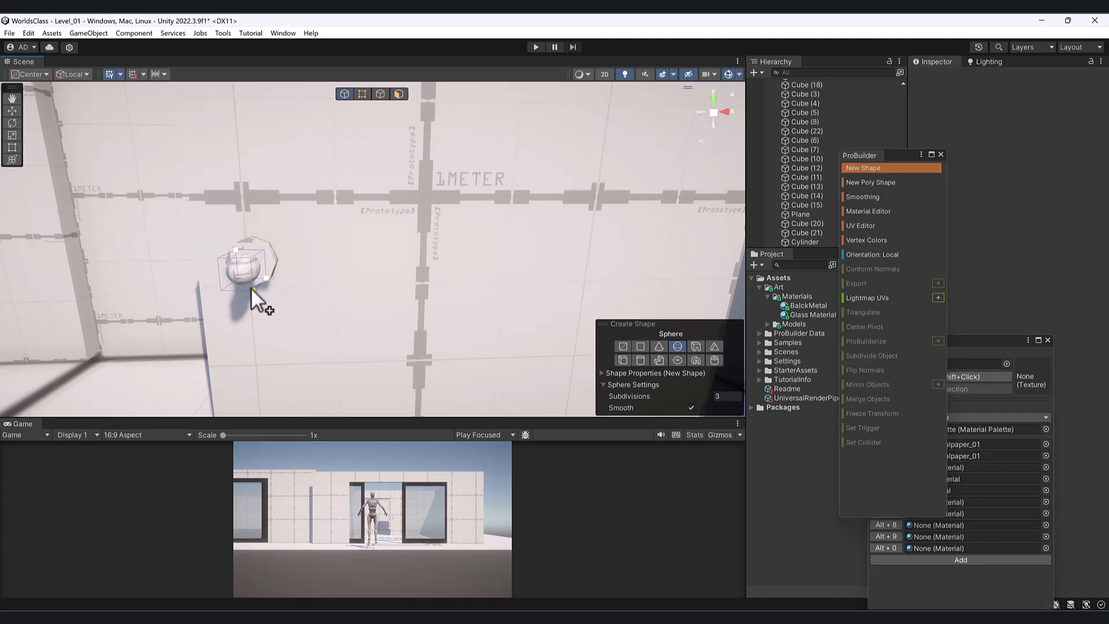
click(253, 286)
key(f)
alt+drag(347, 258, 380, 272)
scroll(659, 296, up, 3)
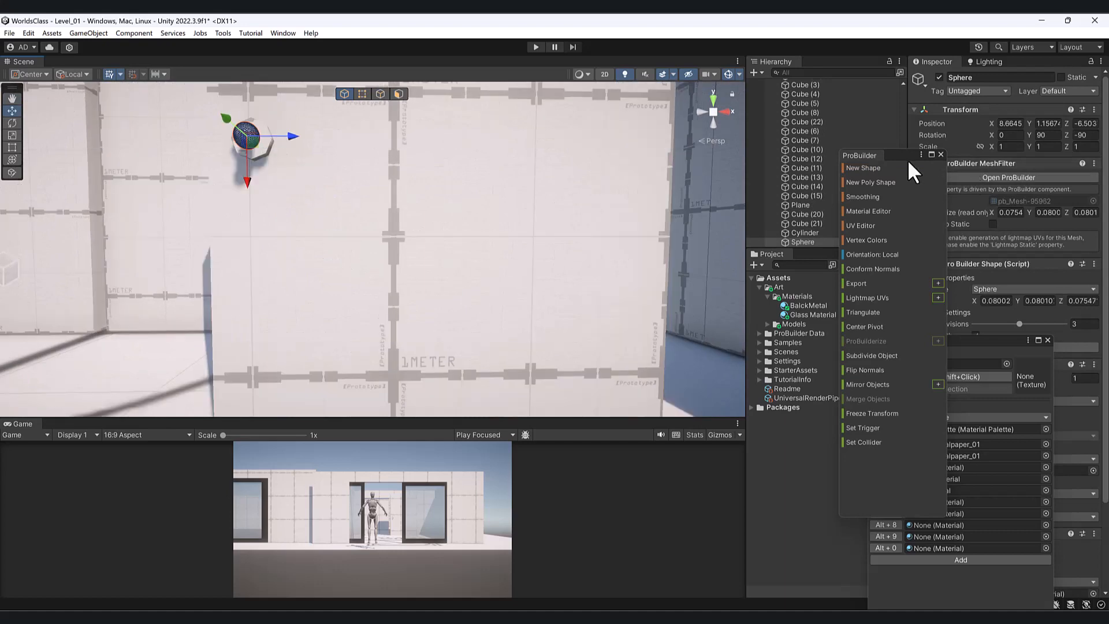
drag(906, 157, 940, 210)
key(Delete)
- Draw a new sphere with subdivisions 1 on the handle base
click(602, 195)
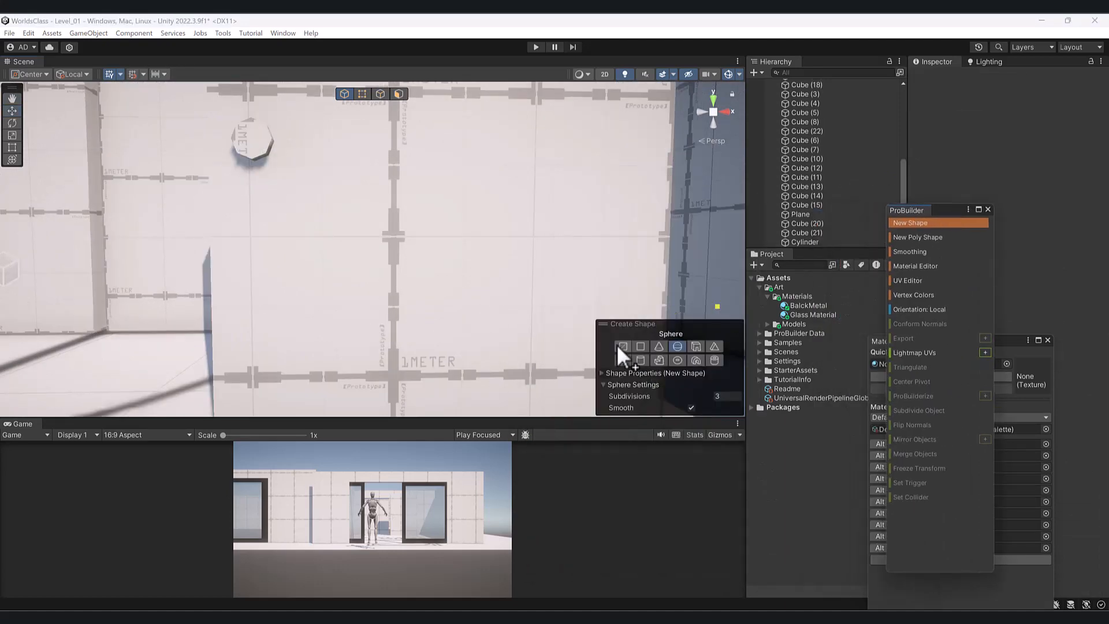
click(720, 396)
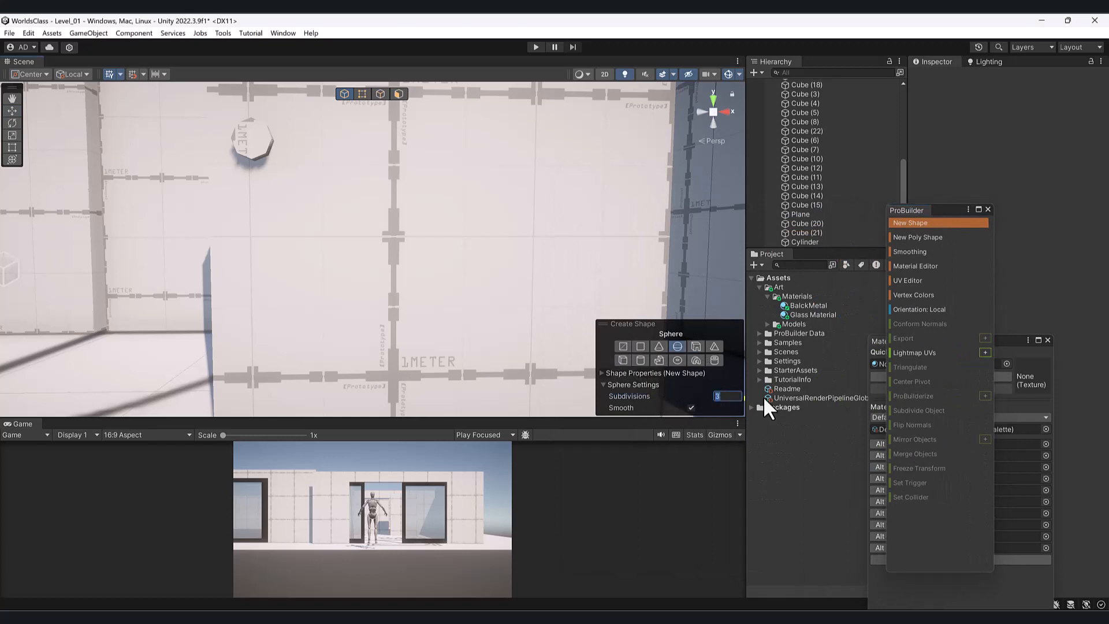
text(1)
click(605, 385)
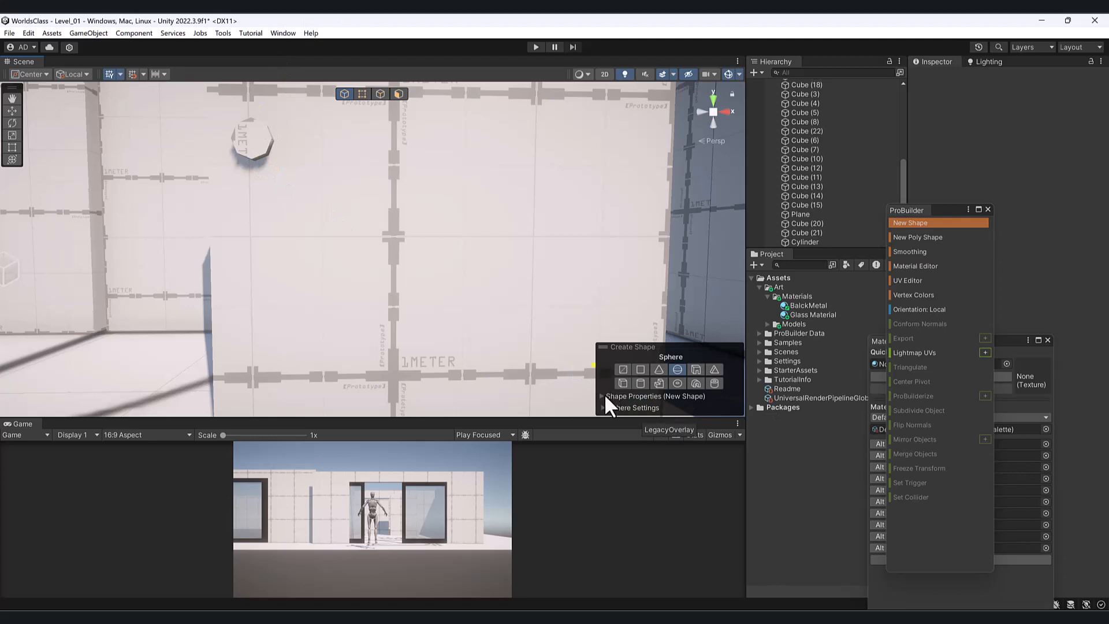
click(603, 395)
click(600, 406)
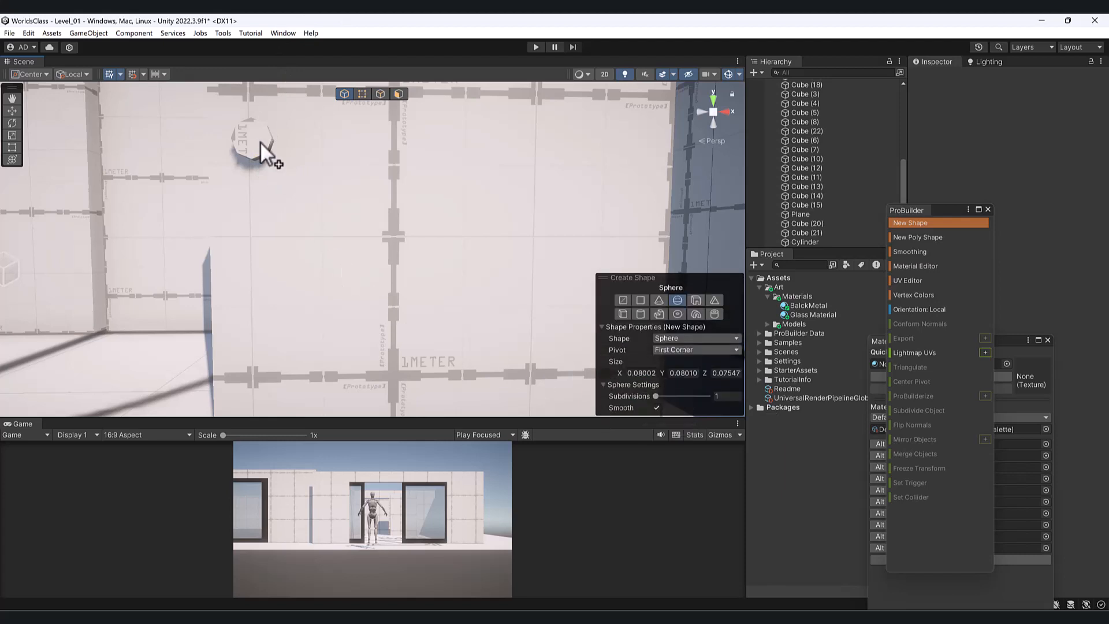
drag(240, 126, 267, 154)
click(259, 151)
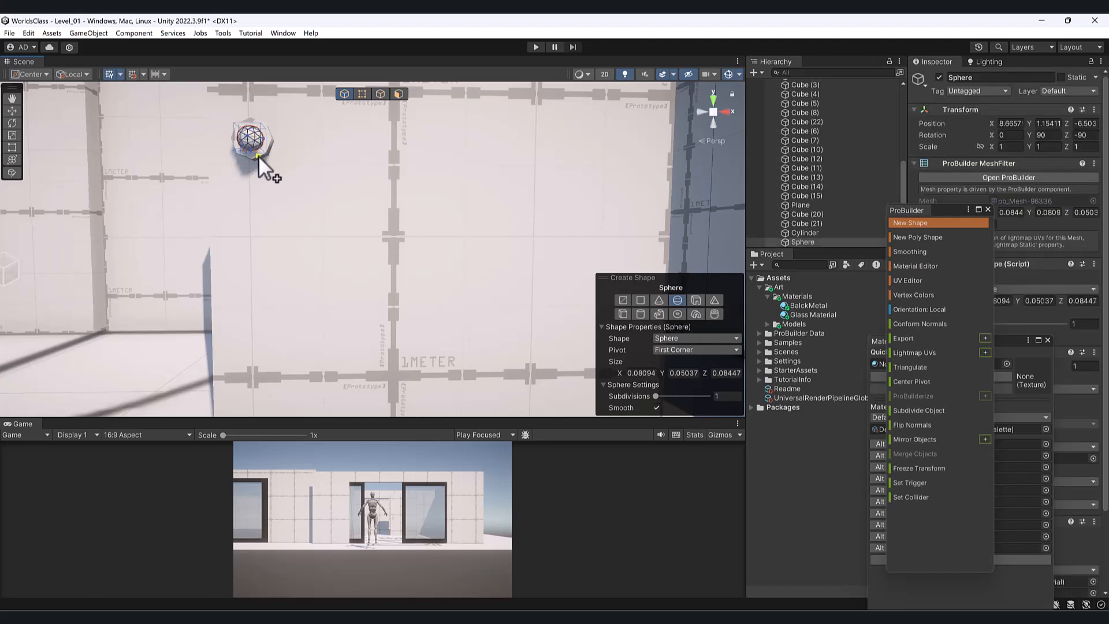
key(f)
scroll(218, 260, down, 5)
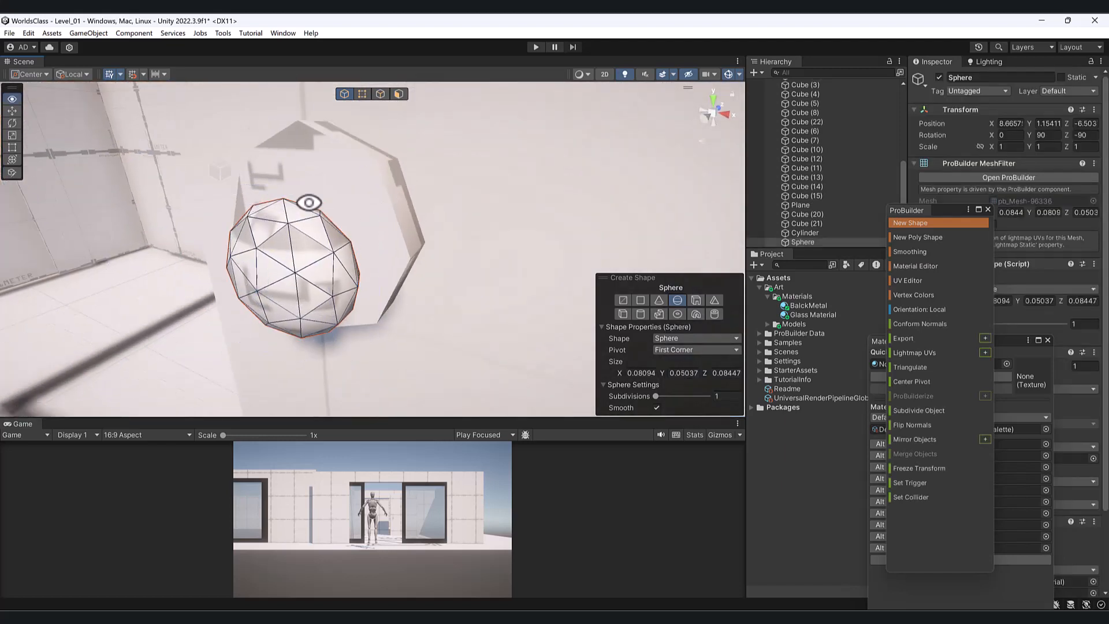
- Stretch the sphere to 1.52 on Y and nudge it along Z against the door
key(r)
drag(281, 315, 271, 322)
key(w)
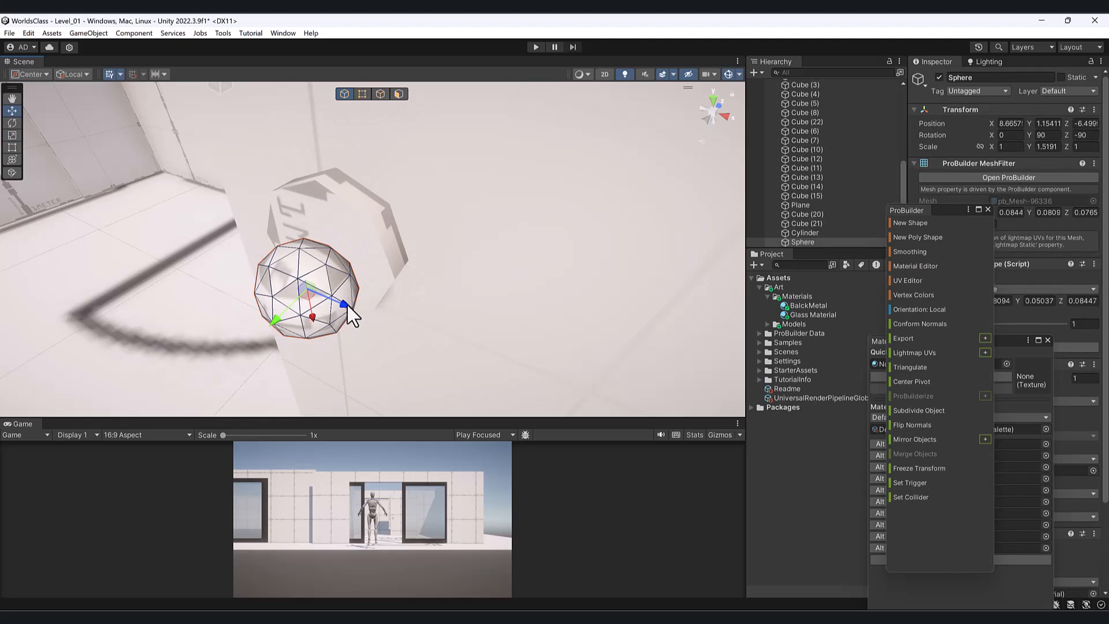
drag(347, 305, 342, 306)
scroll(418, 254, down, 3)
alt+drag(418, 254, 405, 234)
- Select the sphere, cylinder and door panel together and merge them into one object
shift+click(368, 235)
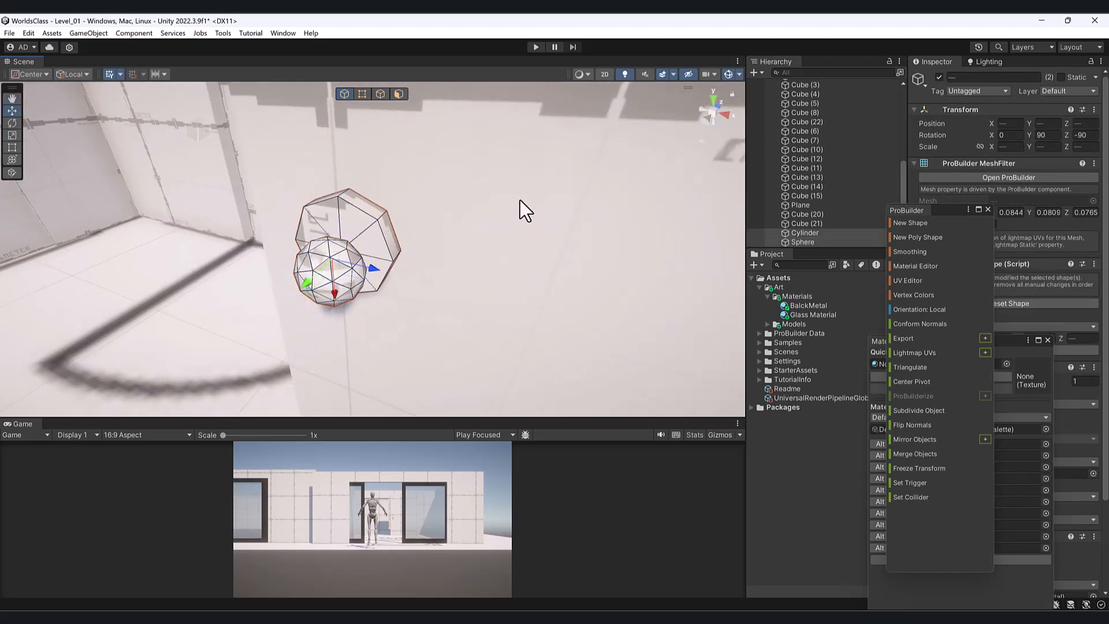
shift+click(520, 201)
scroll(519, 216, down, 5)
alt+drag(455, 265, 514, 235)
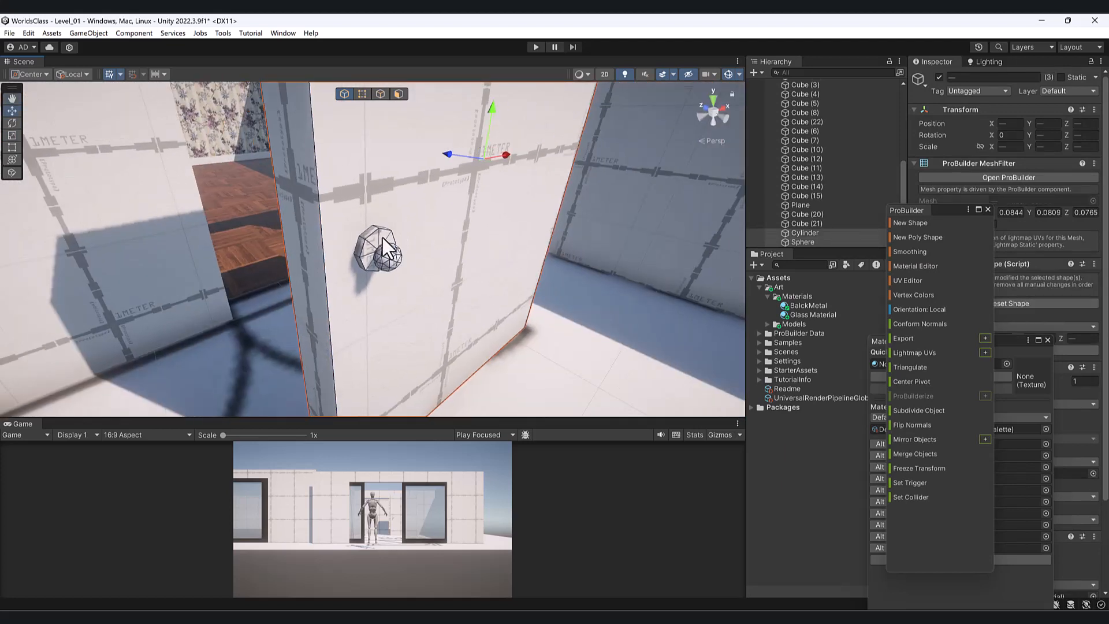
shift+click(388, 259)
click(389, 259)
shift+click(367, 249)
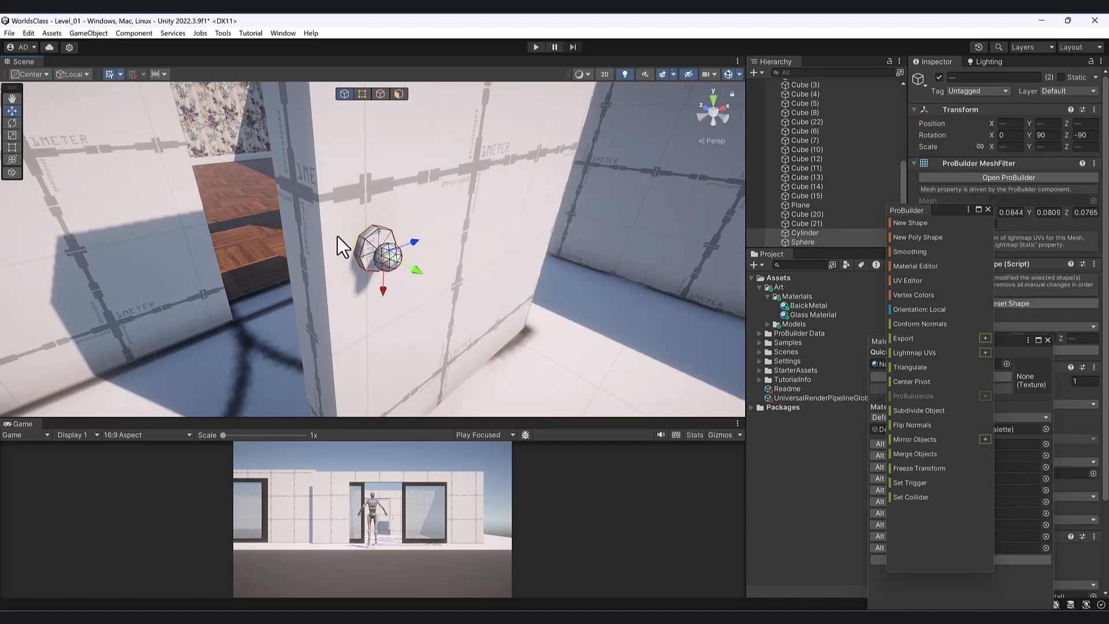
shift+click(337, 238)
alt+drag(334, 243, 408, 241)
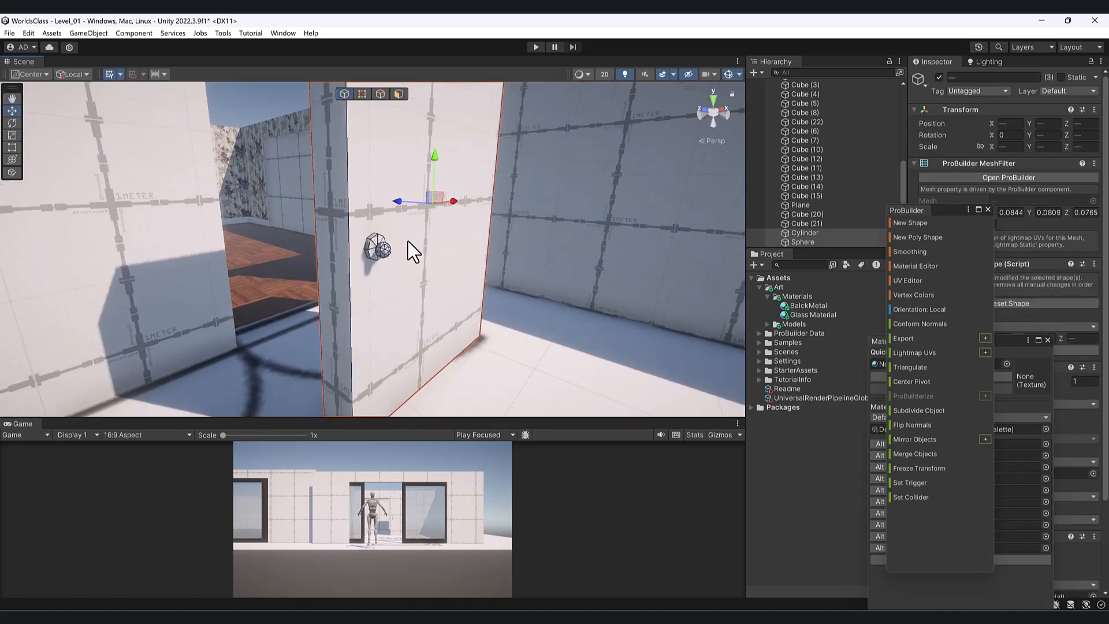
click(366, 253)
shift+click(343, 262)
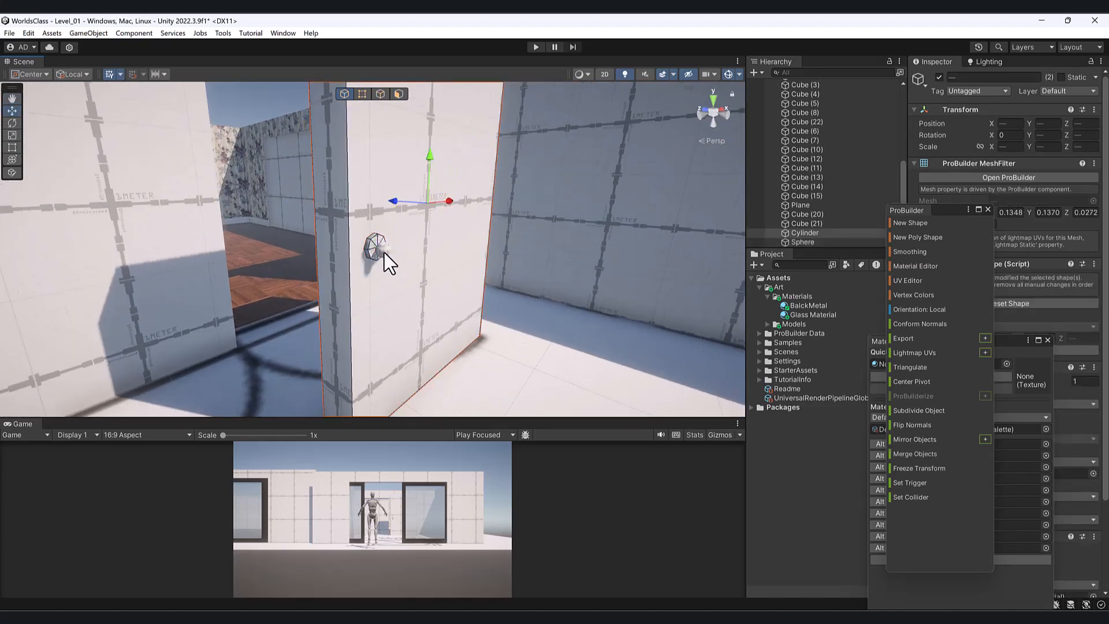
shift+click(384, 252)
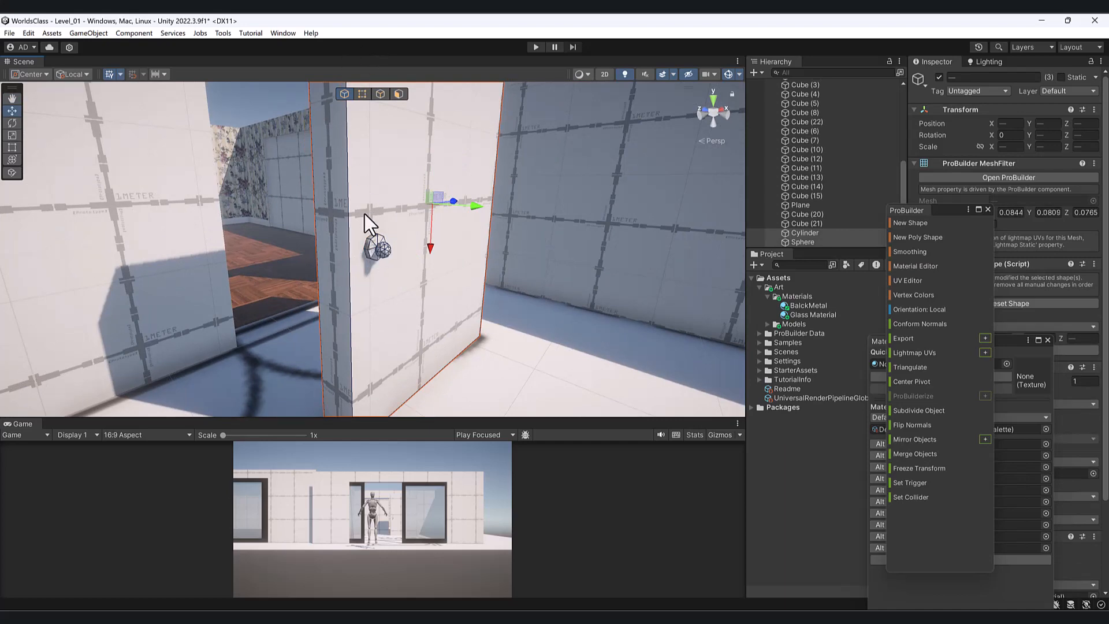
alt+drag(467, 286, 332, 285)
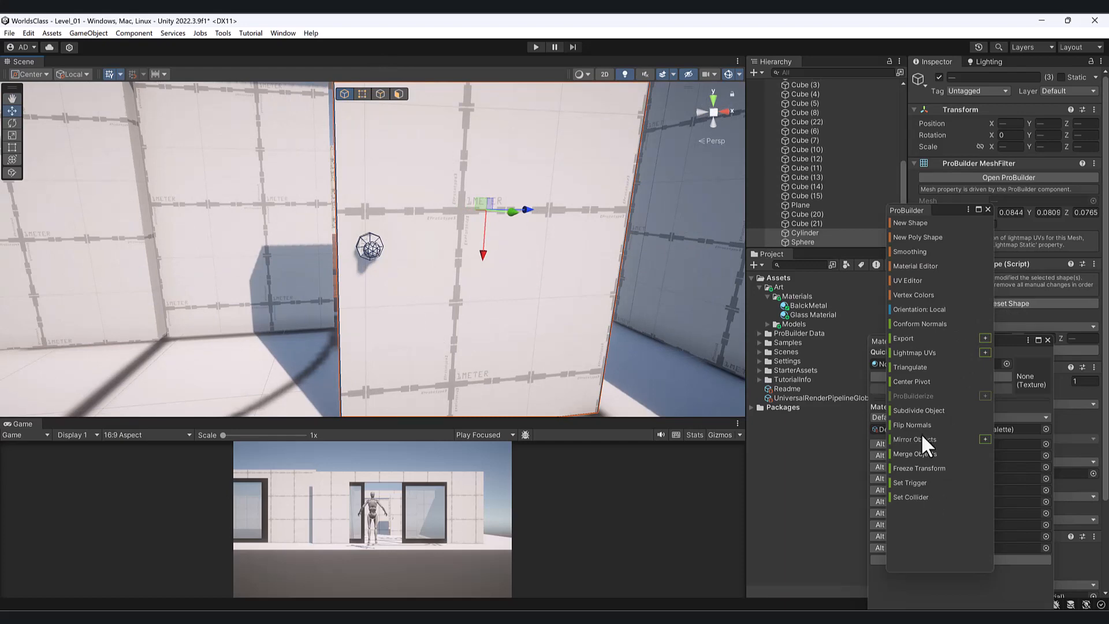
click(923, 452)
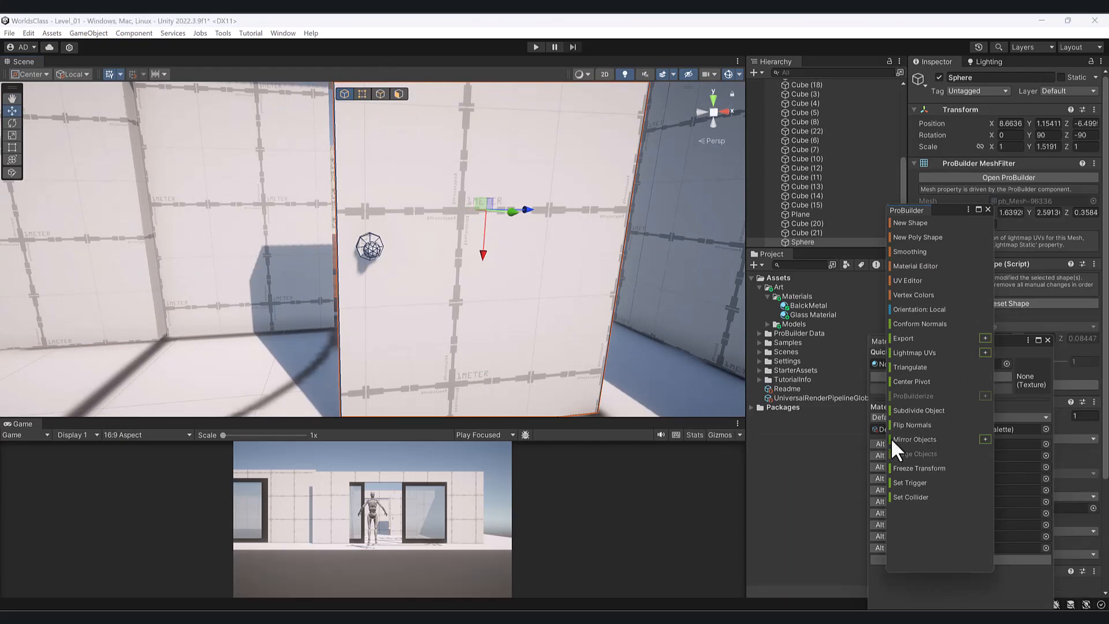
- Select the knob's face, enlarge it and pull it outward from the door
alt+drag(554, 249, 462, 231)
click(402, 93)
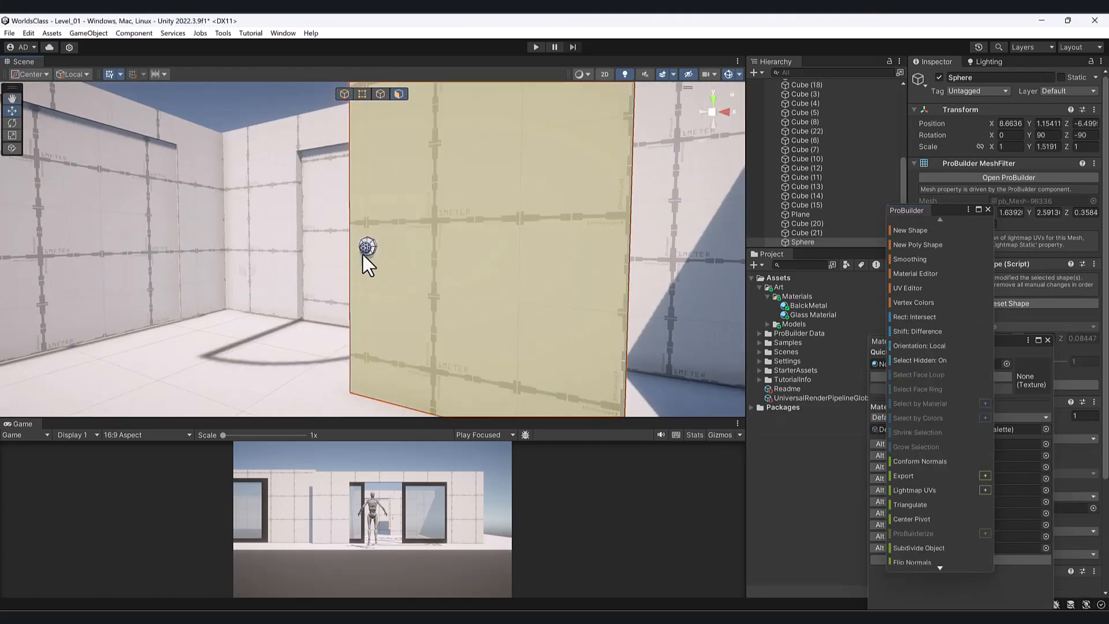
click(398, 301)
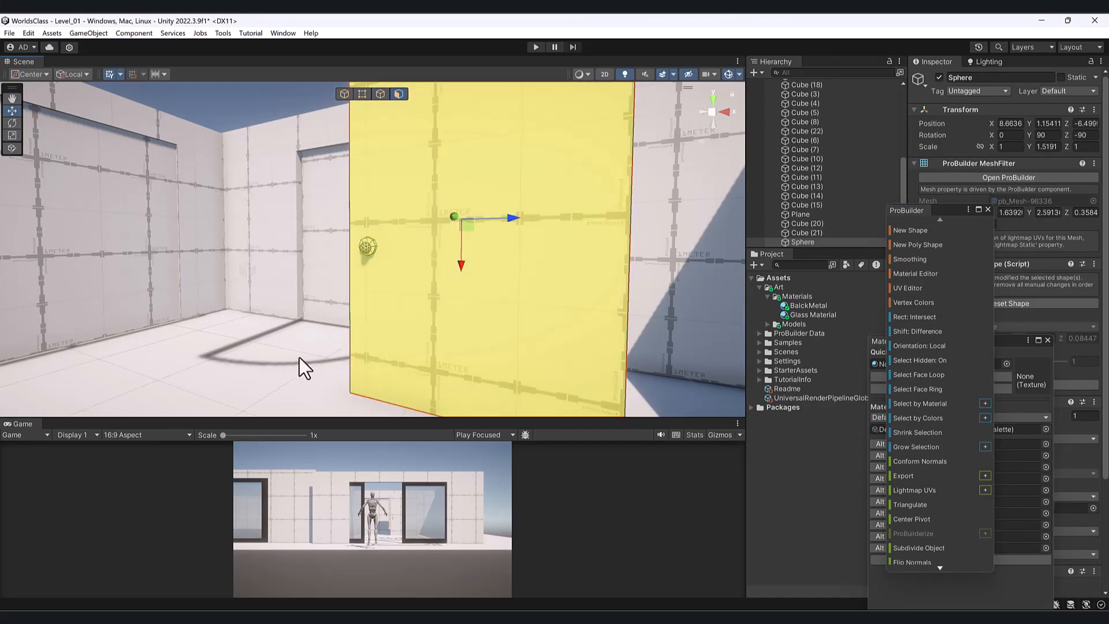
alt+drag(300, 366, 538, 405)
click(375, 250)
alt+drag(470, 321, 349, 310)
key(e)
key(r)
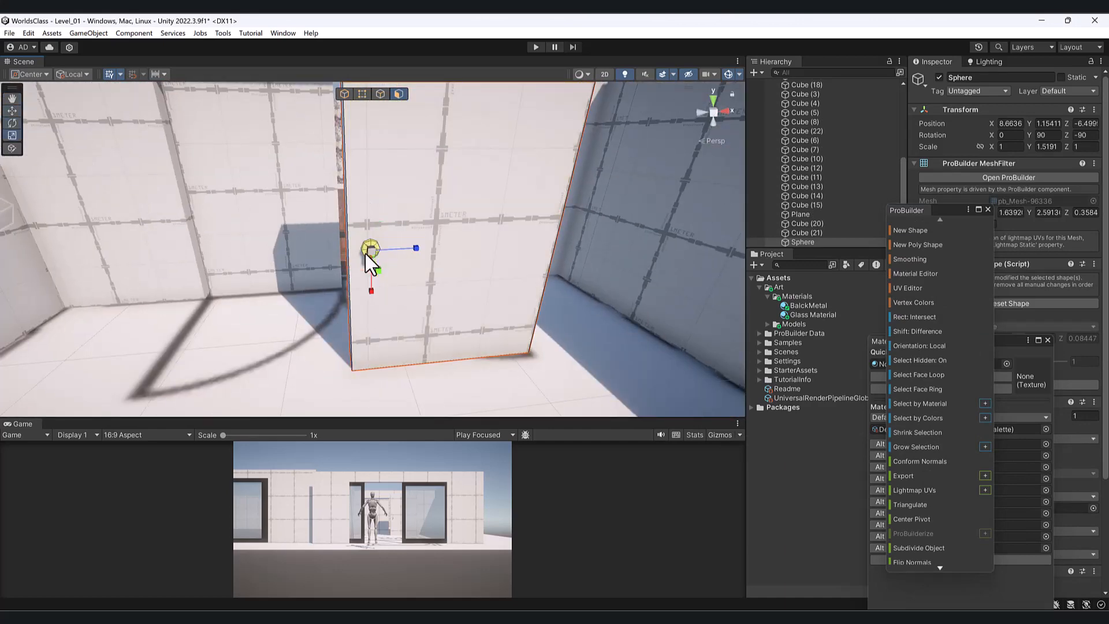
drag(369, 251, 439, 317)
key(w)
drag(407, 273, 409, 276)
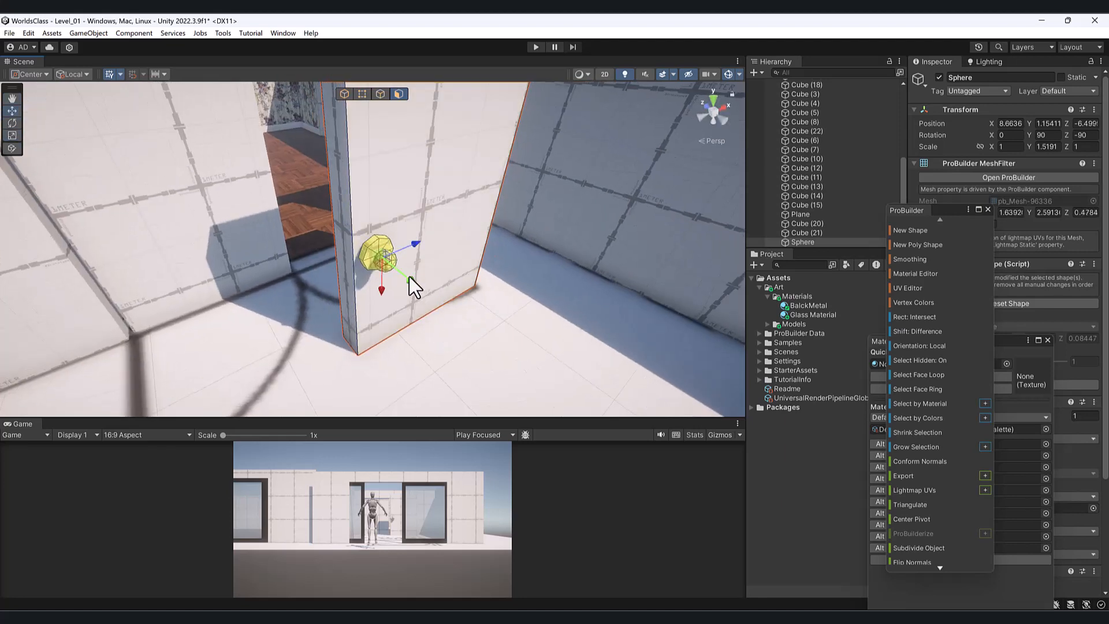
- Reselect a knob face, then select the door's front and thin side faces
click(372, 245)
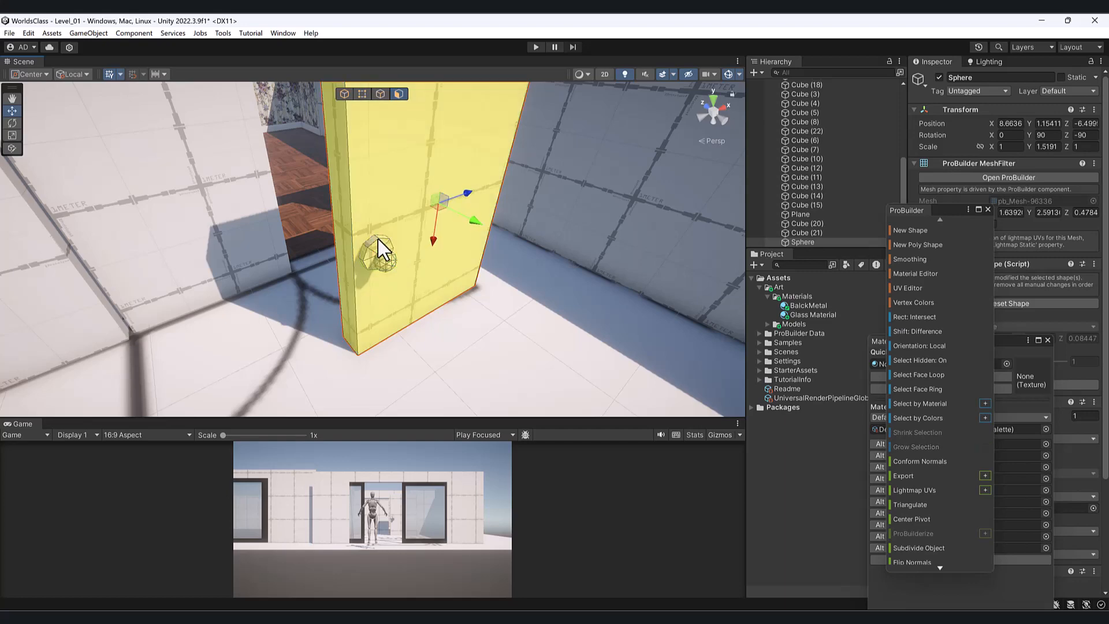
alt+drag(368, 261, 261, 178)
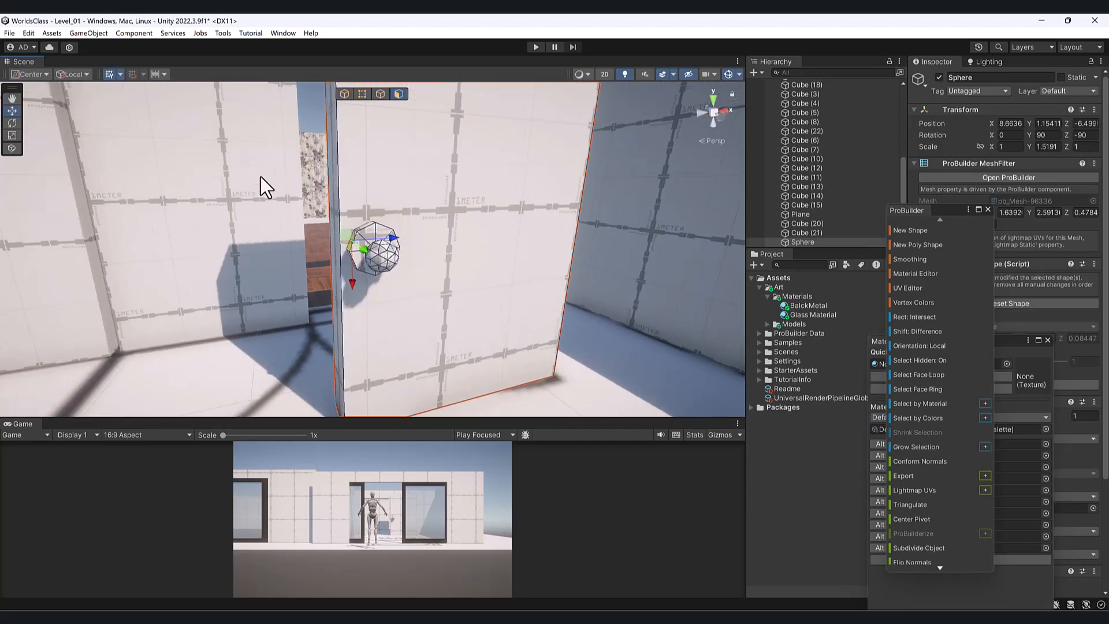
click(344, 94)
alt+drag(396, 241, 364, 242)
click(398, 95)
click(495, 217)
alt+drag(494, 215, 478, 286)
click(477, 286)
scroll(921, 403, down, 5)
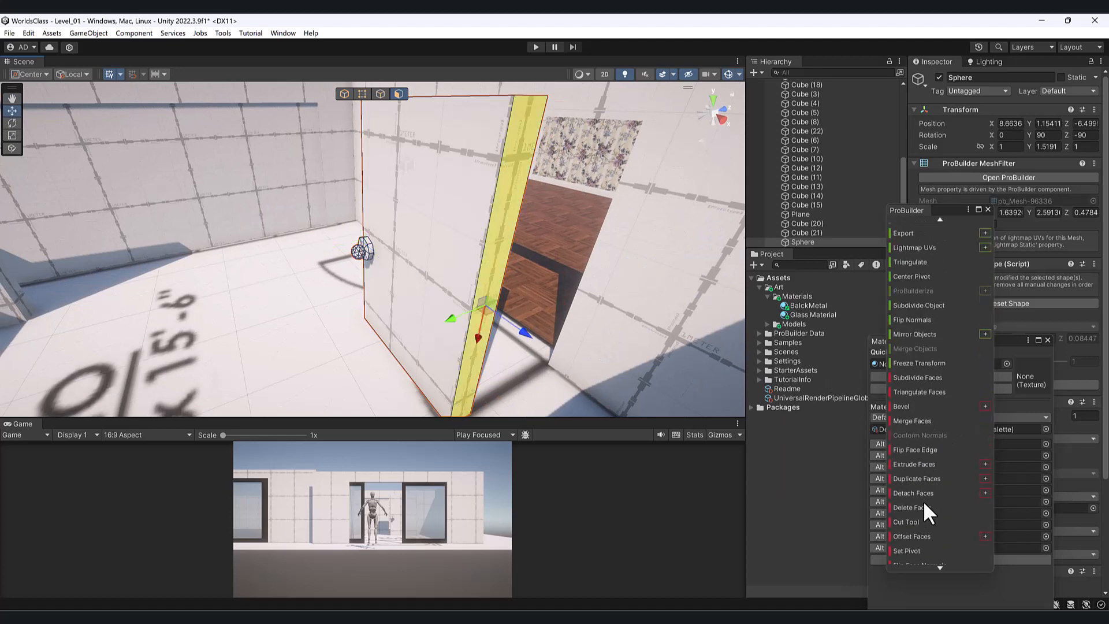
- Set the door's pivot to its side face and, in Pivot mode, slide the panel into the doorway
click(923, 545)
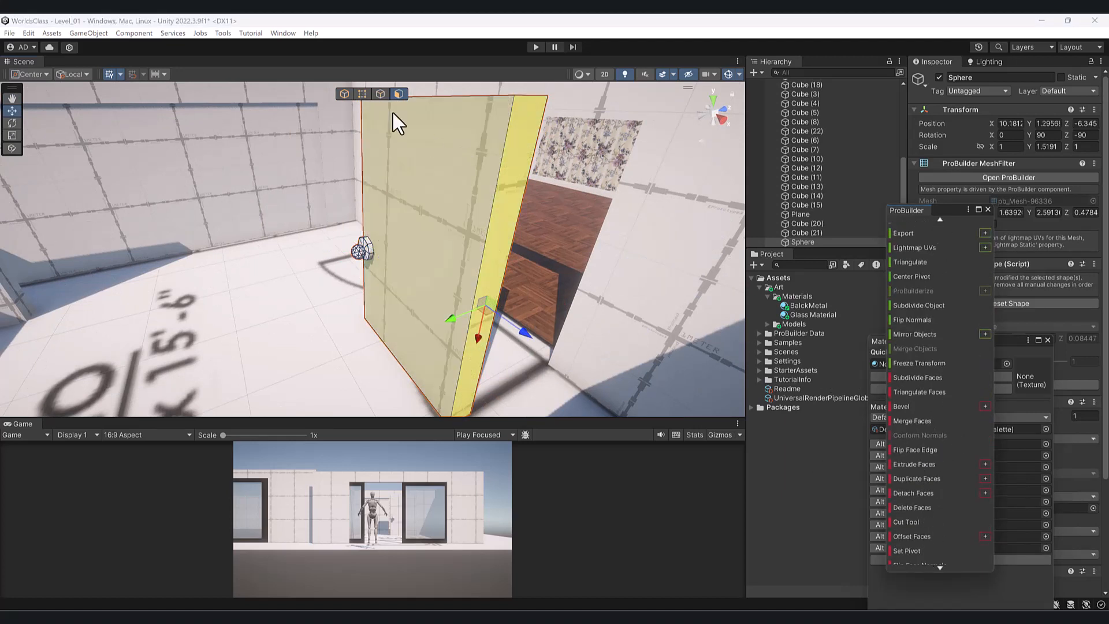
click(344, 94)
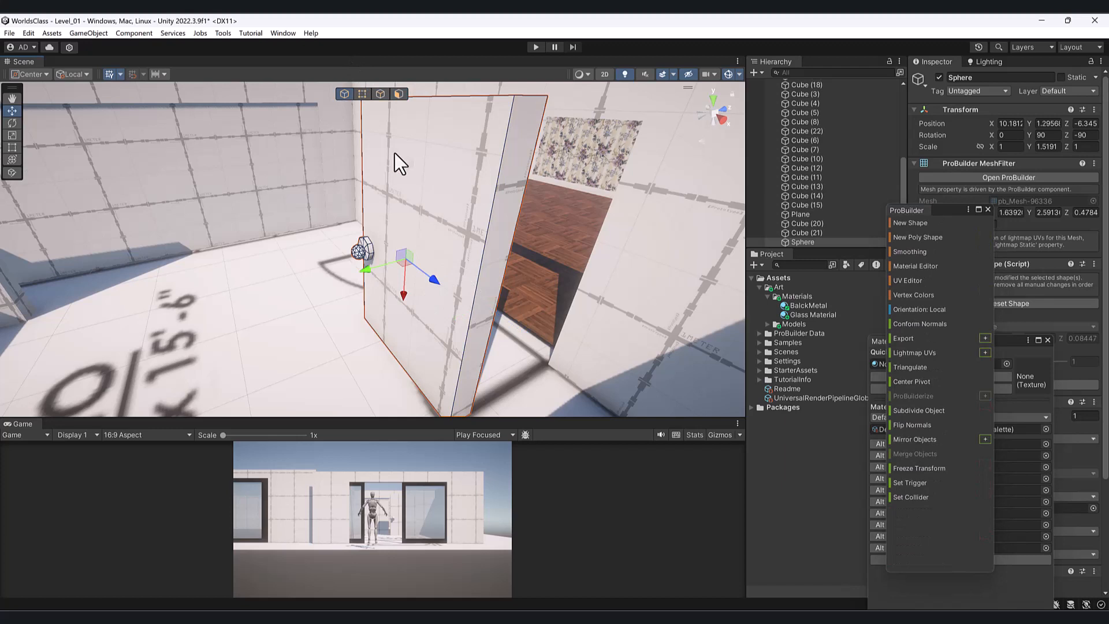
click(485, 236)
click(474, 268)
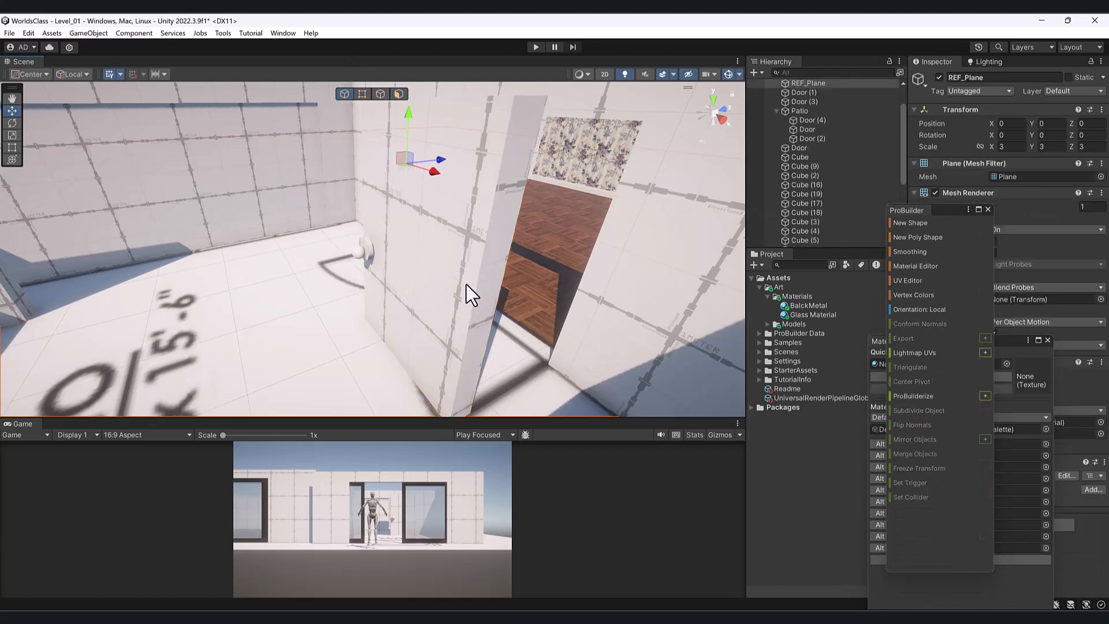
click(465, 289)
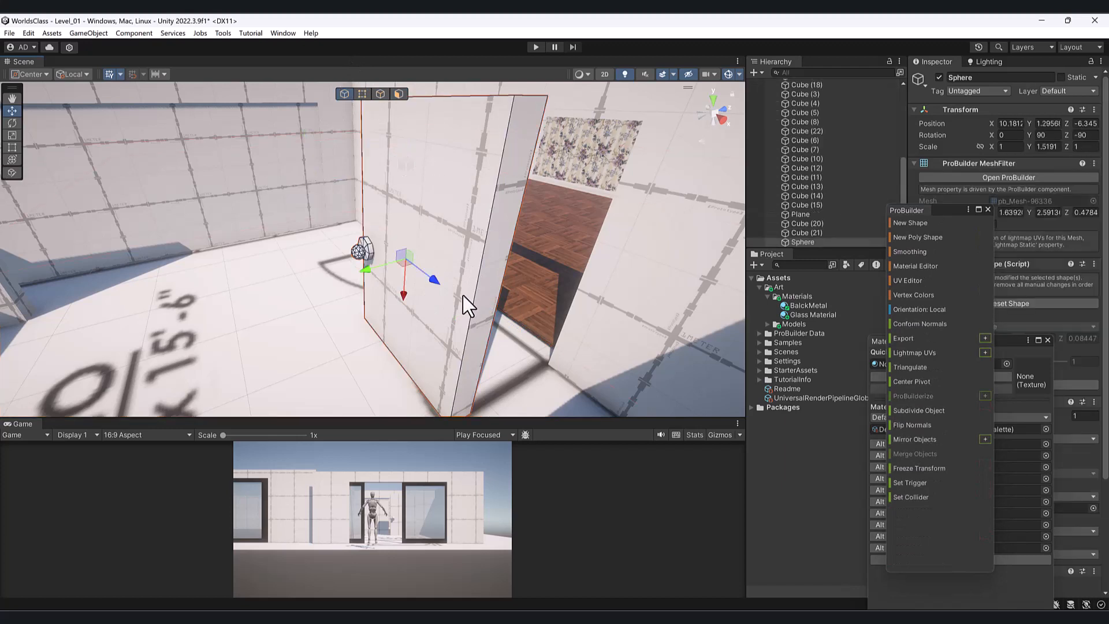
click(23, 78)
click(29, 91)
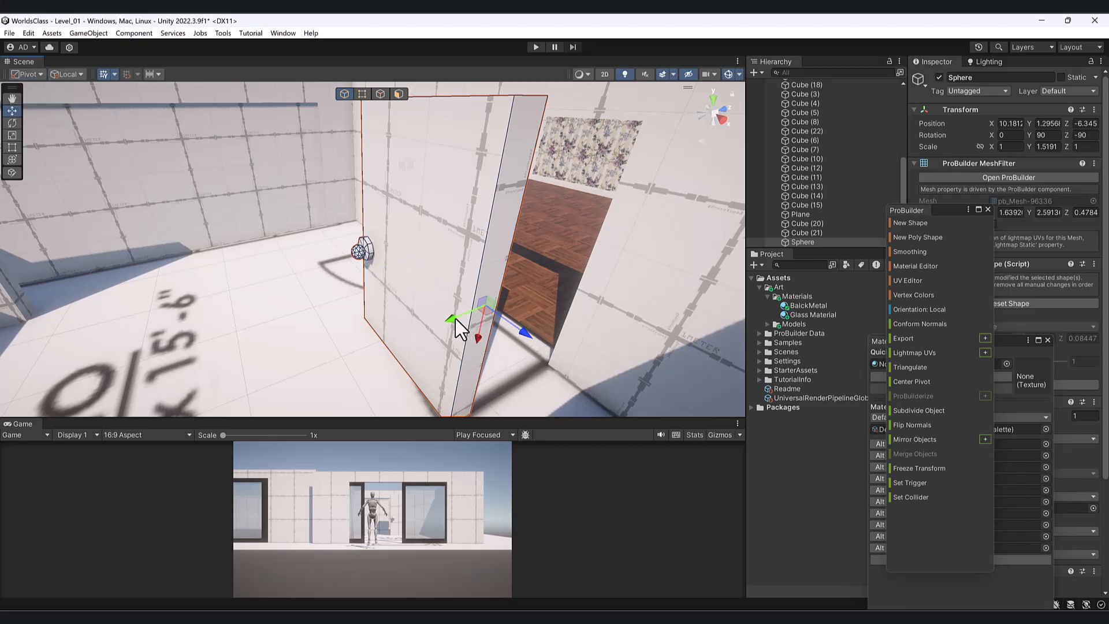
drag(455, 320, 594, 299)
- Delete the old left door panel
alt+drag(407, 236, 552, 226)
scroll(347, 210, up, 2)
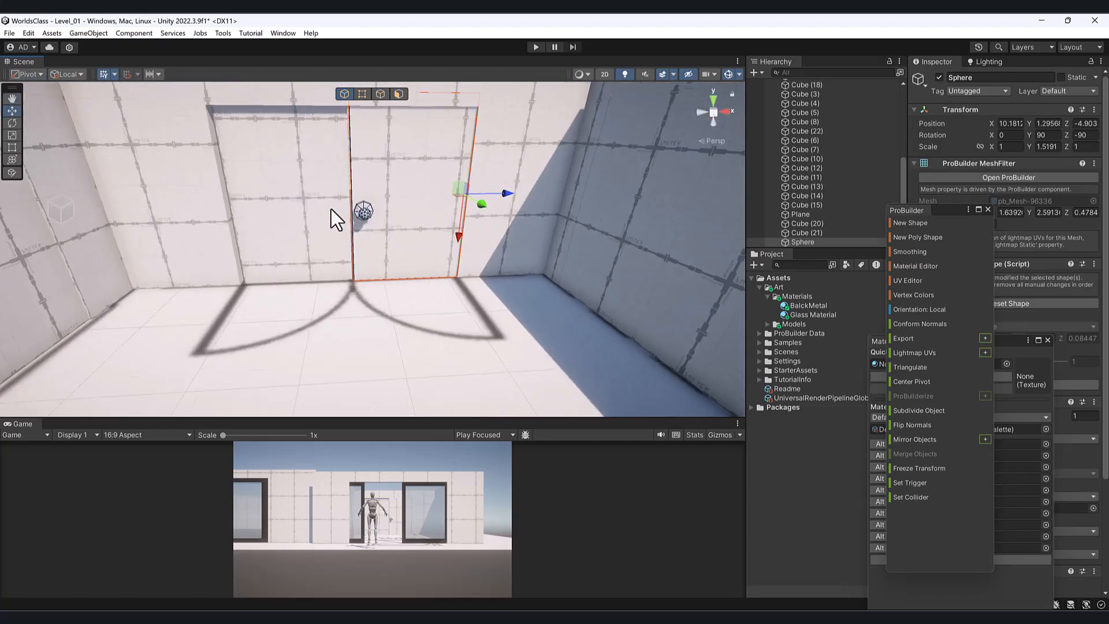
click(296, 207)
key(f)
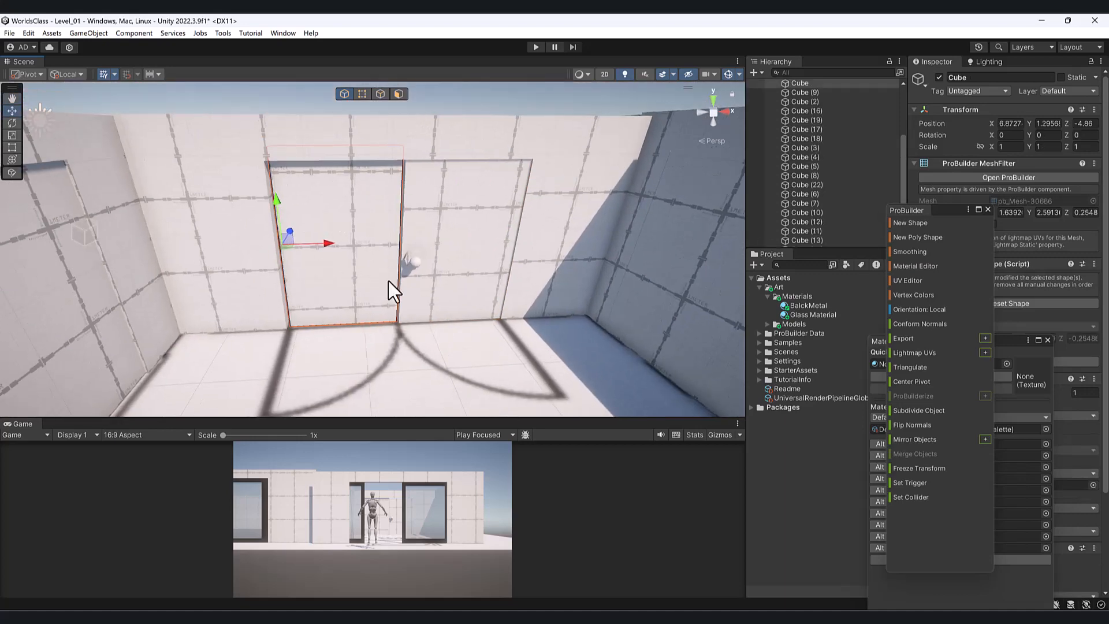
key(Delete)
- Duplicate the right door, move the copy into the left doorway and mirror it with negative Z scale
click(467, 274)
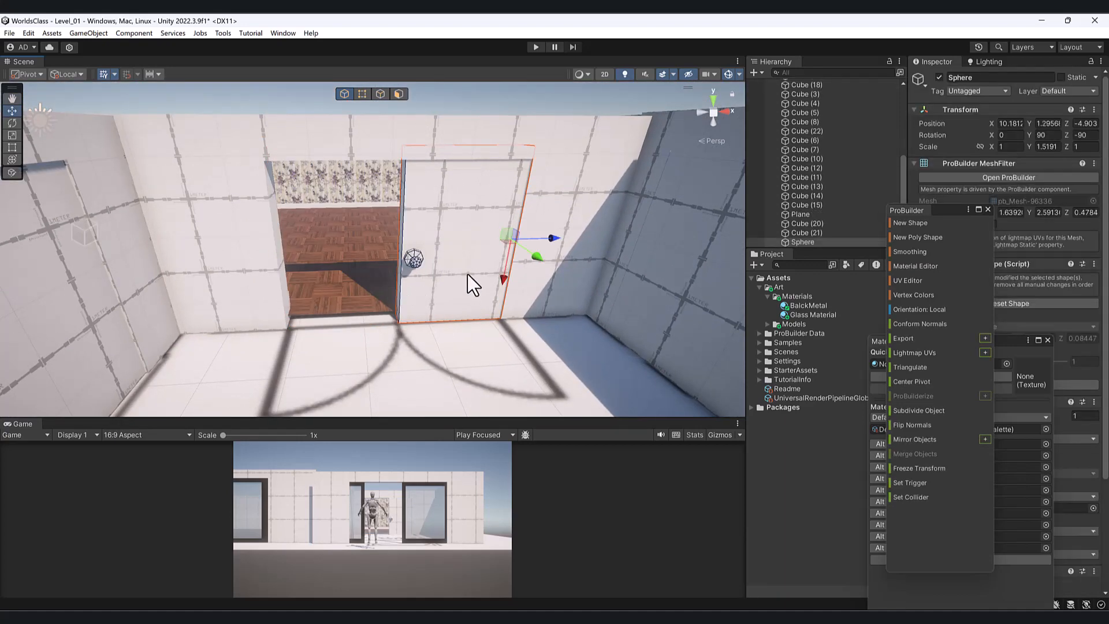
key(ctrl+d)
drag(555, 236, 377, 261)
key(r)
key(w)
drag(477, 237, 325, 246)
key(r)
alt+drag(462, 279, 387, 245)
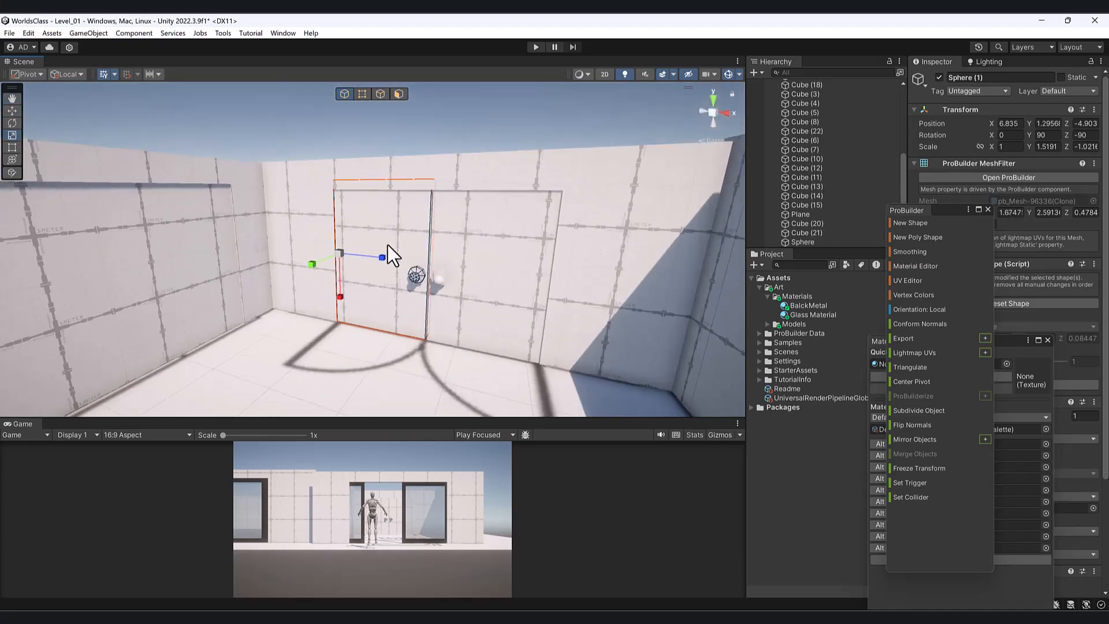
key(w)
- Clear the selection and select the left wall panel Cube (10)
click(287, 120)
alt+drag(342, 186, 292, 315)
click(182, 168)
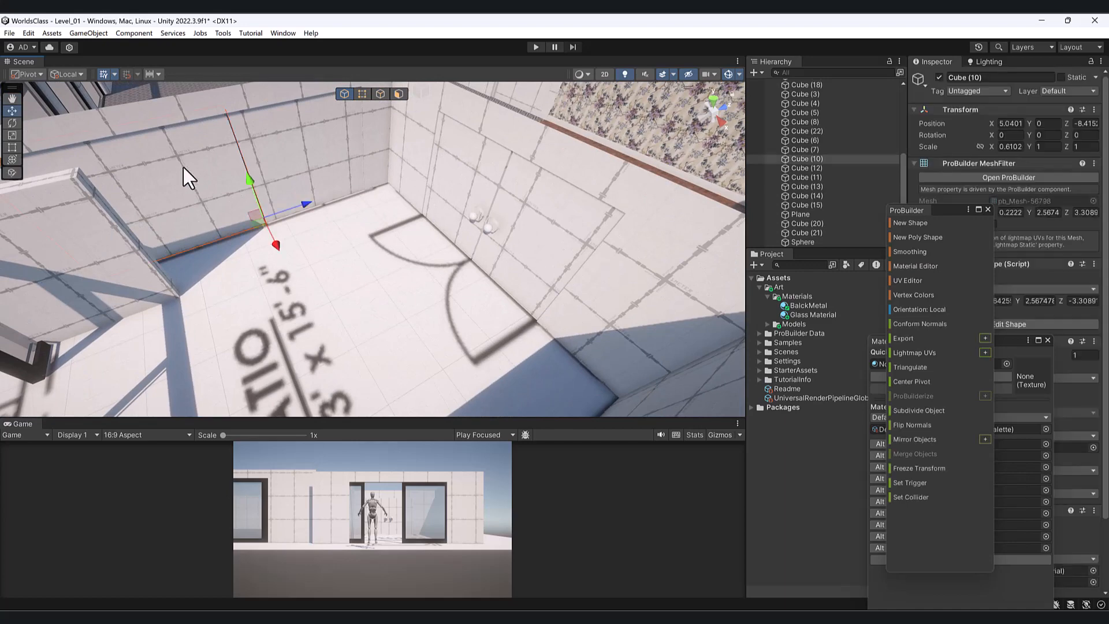
- Delete the left wall panel and the inner wall section
alt+drag(182, 167, 249, 265)
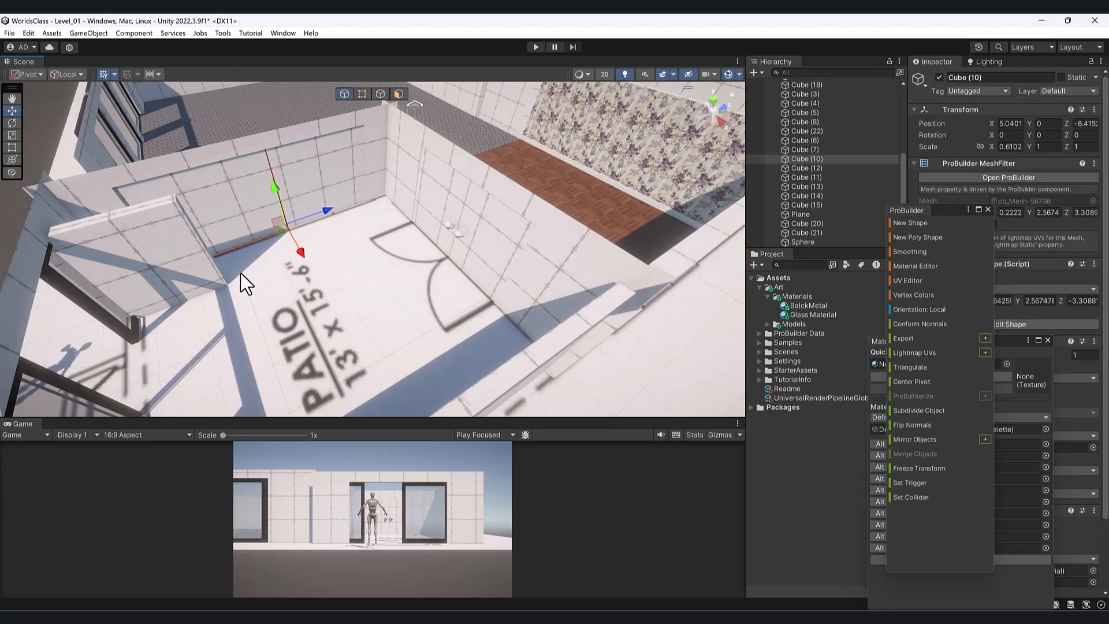
key(Delete)
click(290, 179)
key(Delete)
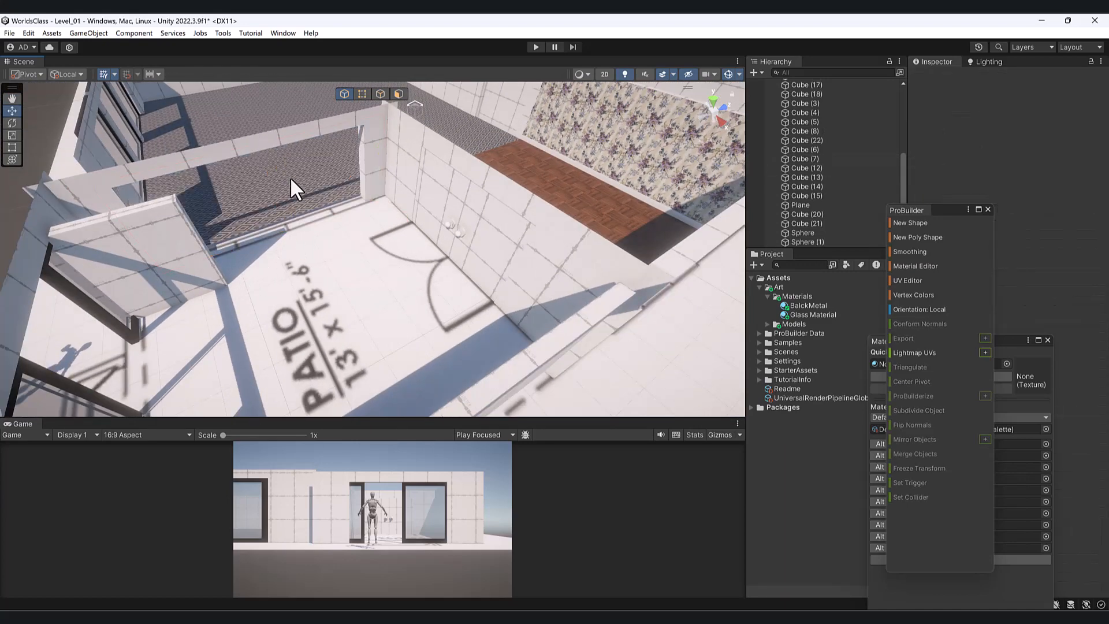
- Duplicate the Cube (3) window frame and set its Y rotation to 90
click(70, 408)
middle_drag(204, 352, 268, 304)
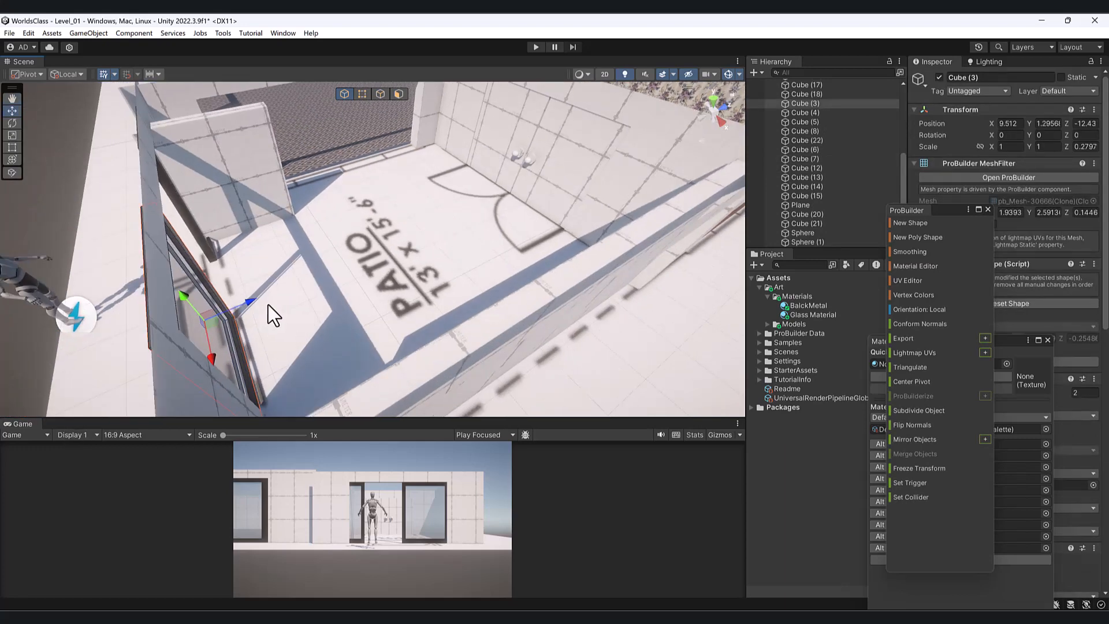
alt+drag(267, 305, 438, 260)
key(ctrl+d)
key(e)
click(1052, 136)
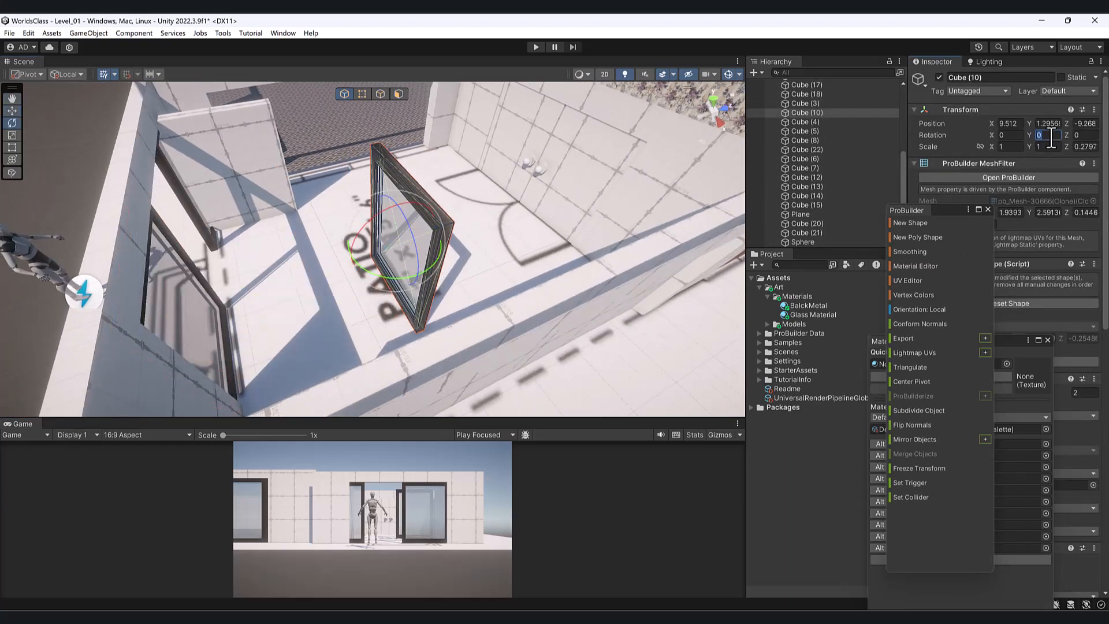
text(180)
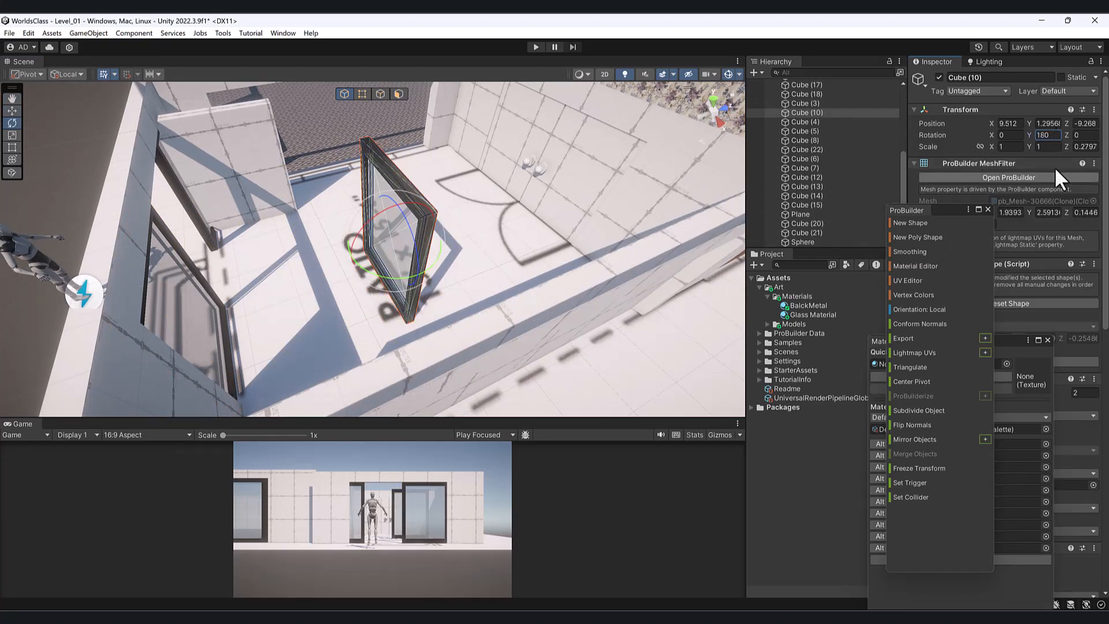
key(BackSpace)
key(BackSpace)
key(BackSpace)
text(90)
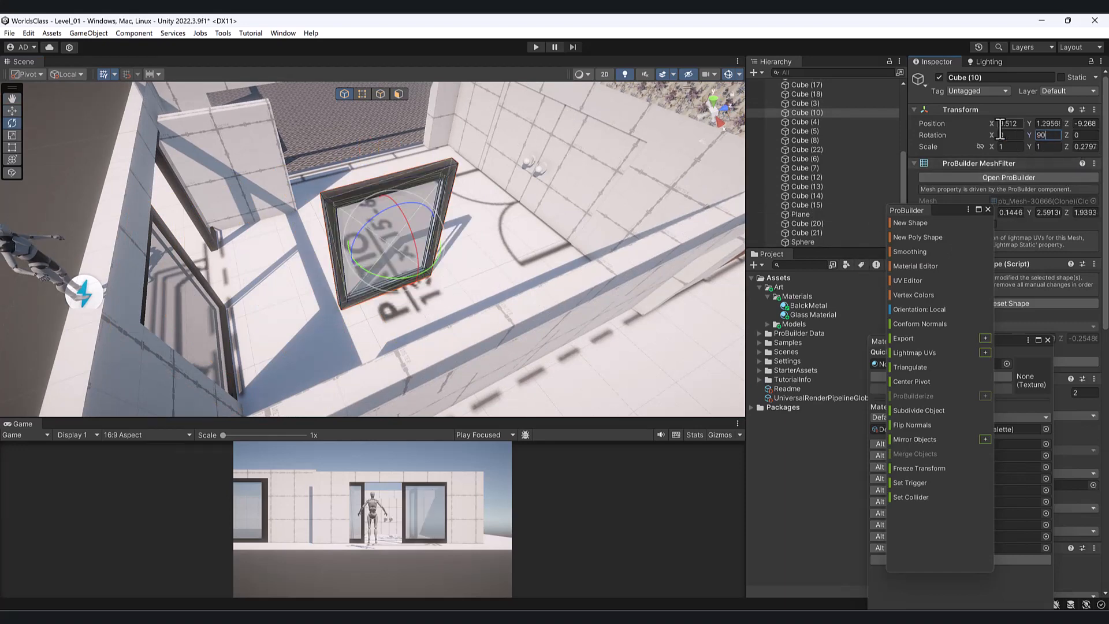
- Move the rotated frame against the back wall and line it up with the wall
alt+drag(372, 156, 432, 206)
key(w)
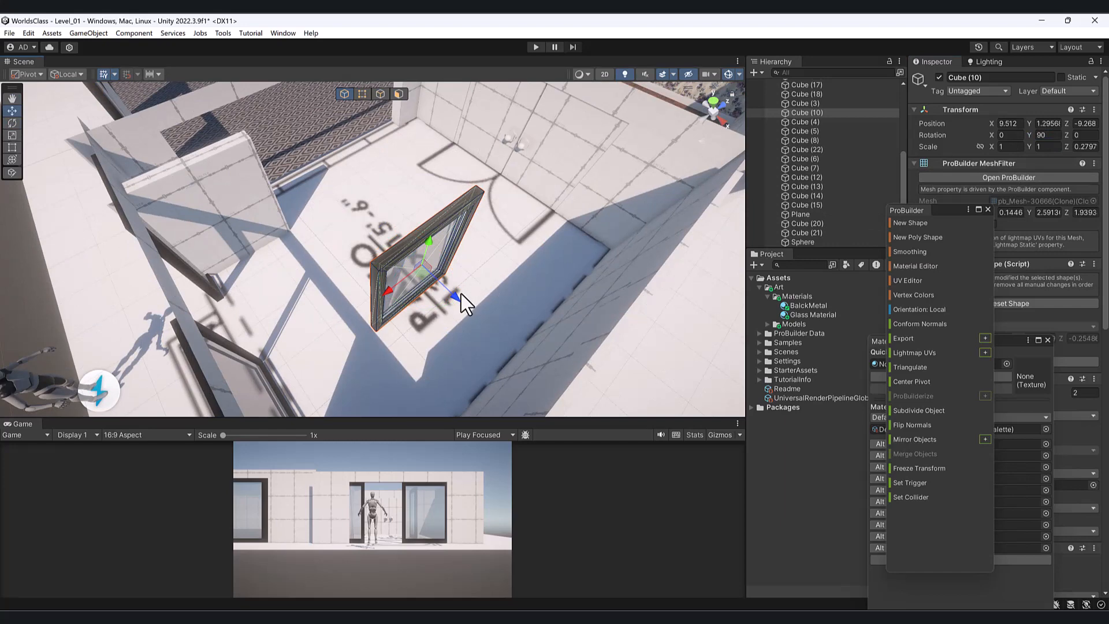
click(461, 294)
click(440, 274)
drag(440, 274, 298, 173)
alt+drag(405, 191, 320, 125)
middle_drag(320, 124, 326, 267)
alt+drag(325, 278, 295, 292)
drag(294, 245, 417, 188)
scroll(436, 242, up, 2)
alt+drag(465, 229, 343, 287)
- Duplicate the placed frame and slide the copy left along the wall
key(ctrl+d)
alt+drag(398, 237, 399, 319)
drag(432, 238, 245, 223)
shift+click(448, 242)
alt+drag(447, 242, 497, 152)
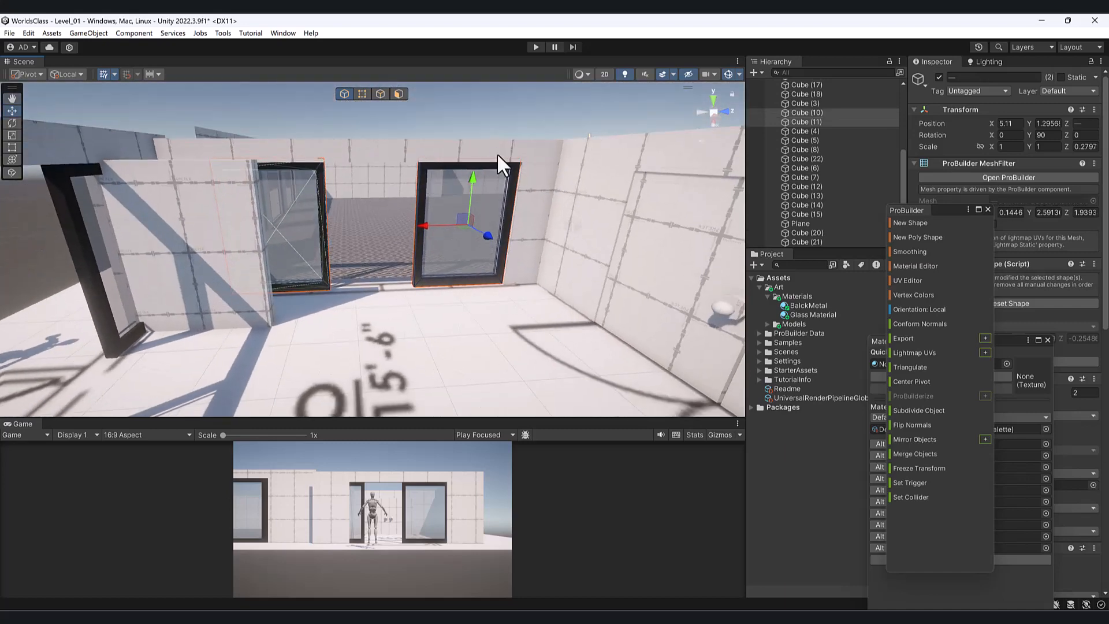
- In vertex mode, try scaling both frames' front vertices from the selection centre, then undo
click(362, 91)
drag(490, 413, 465, 372)
key(r)
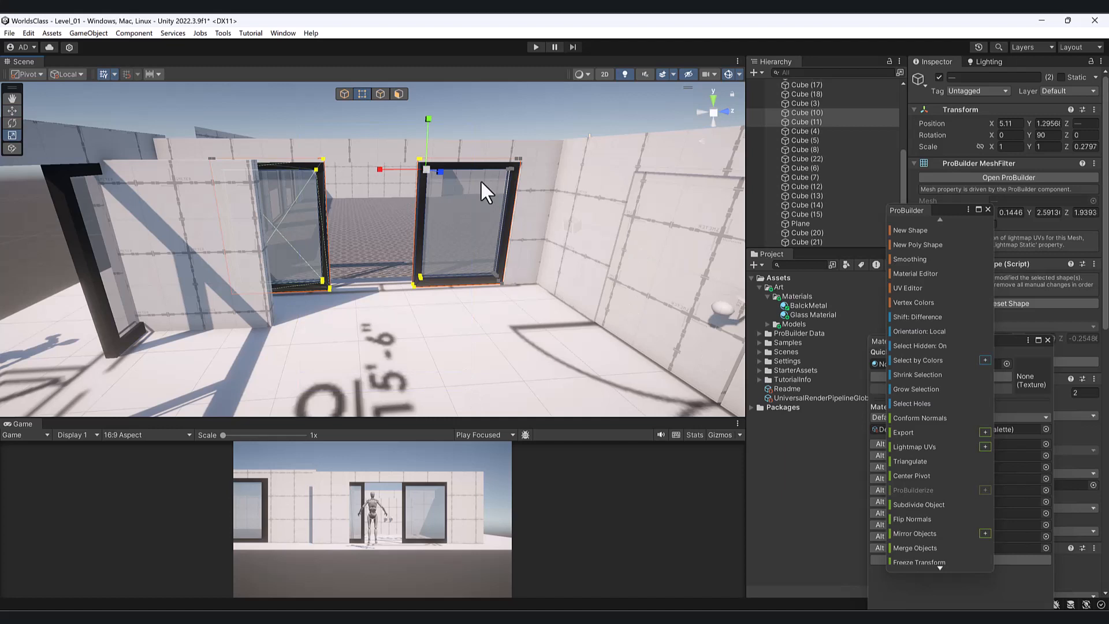
click(39, 73)
click(33, 91)
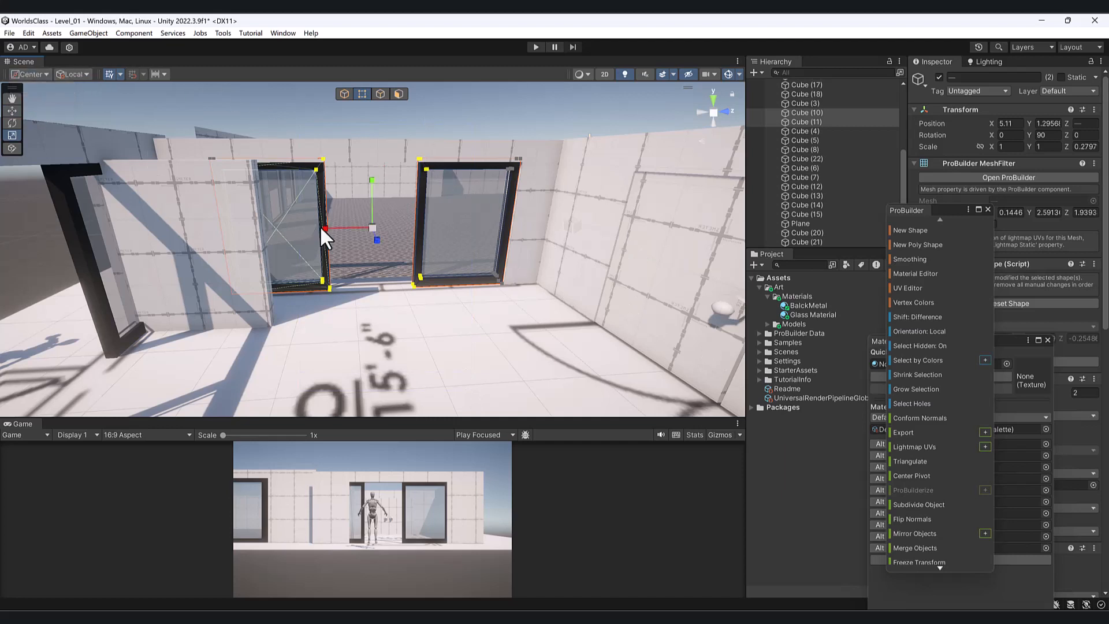
drag(324, 227, 354, 235)
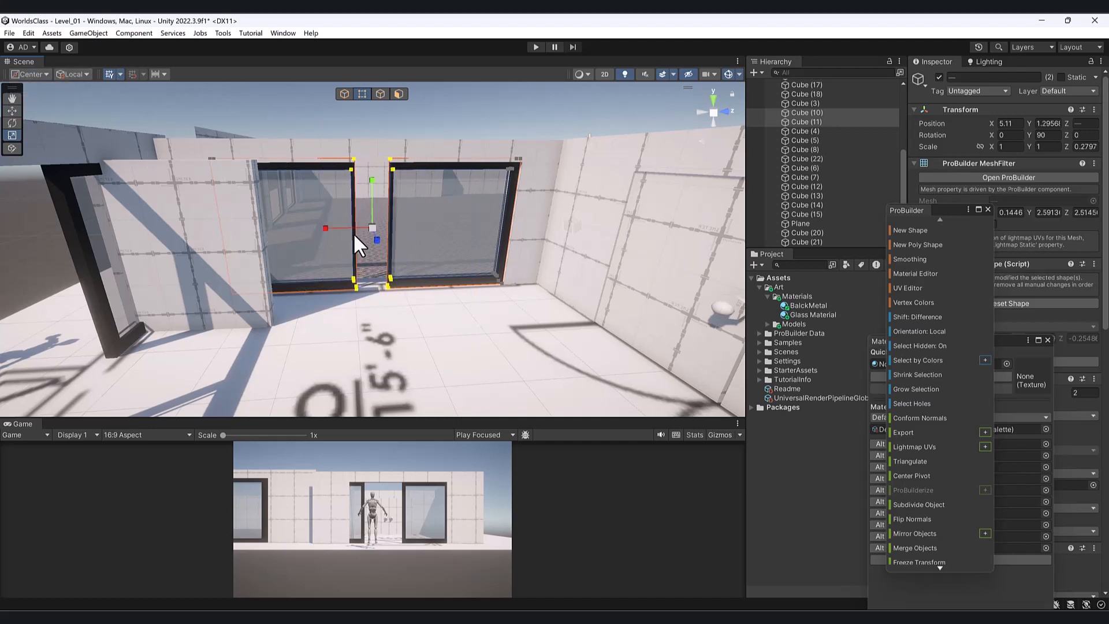
key(ctrl+z)
- Move the left frame's right-edge and right frame's left-edge vertices together to close the gap
scroll(373, 231, up, 2)
right_drag(374, 232, 363, 204)
drag(293, 122, 364, 332)
key(w)
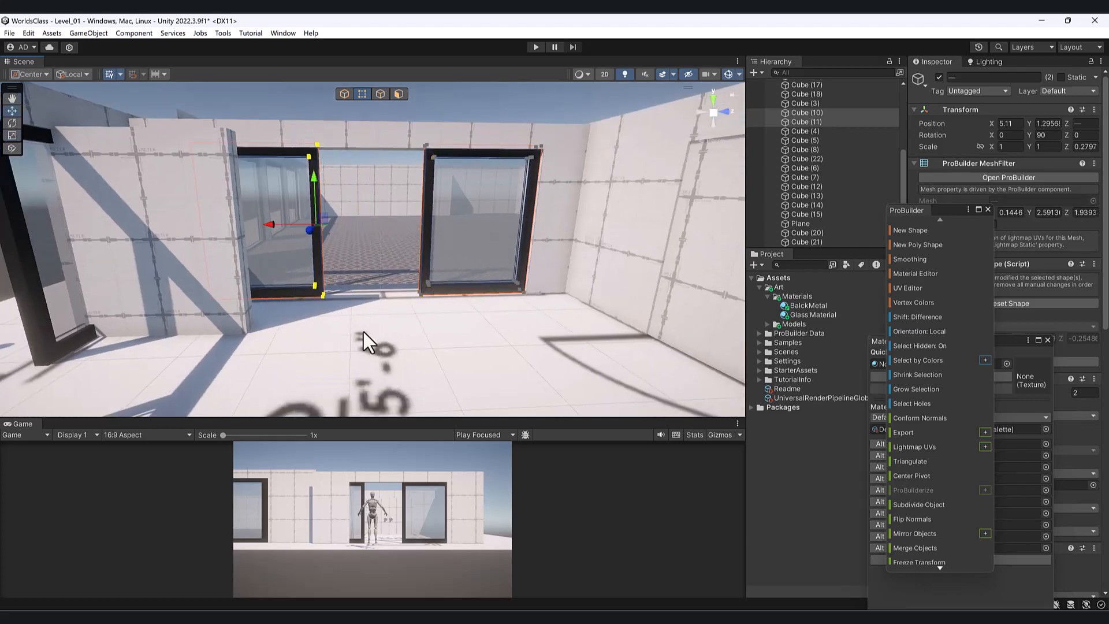
drag(262, 223, 310, 234)
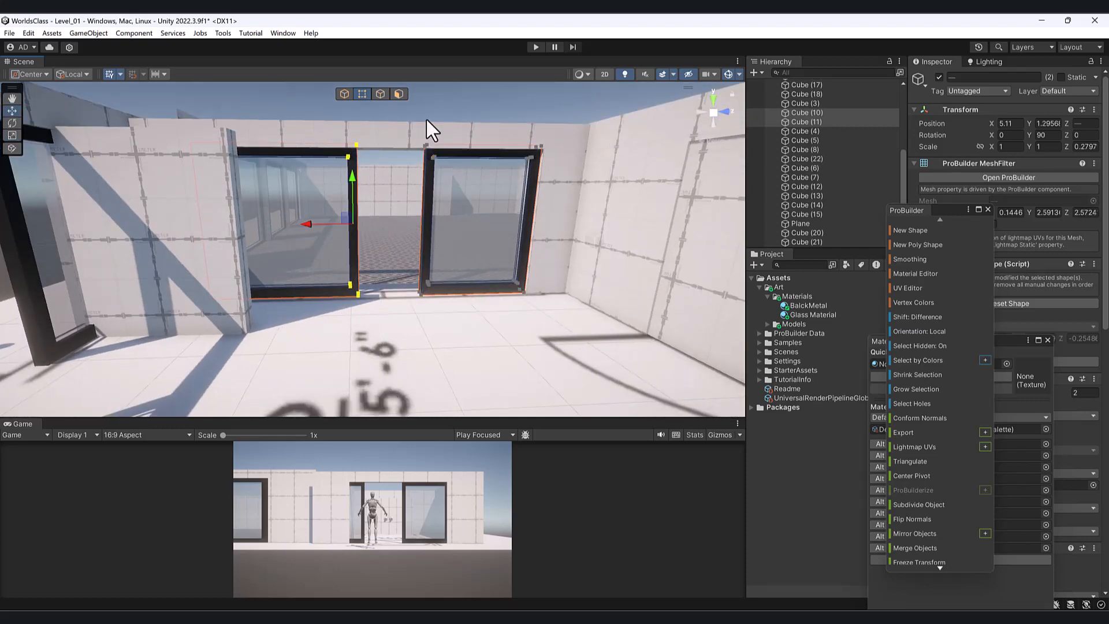
drag(453, 338, 452, 338)
drag(391, 224, 326, 224)
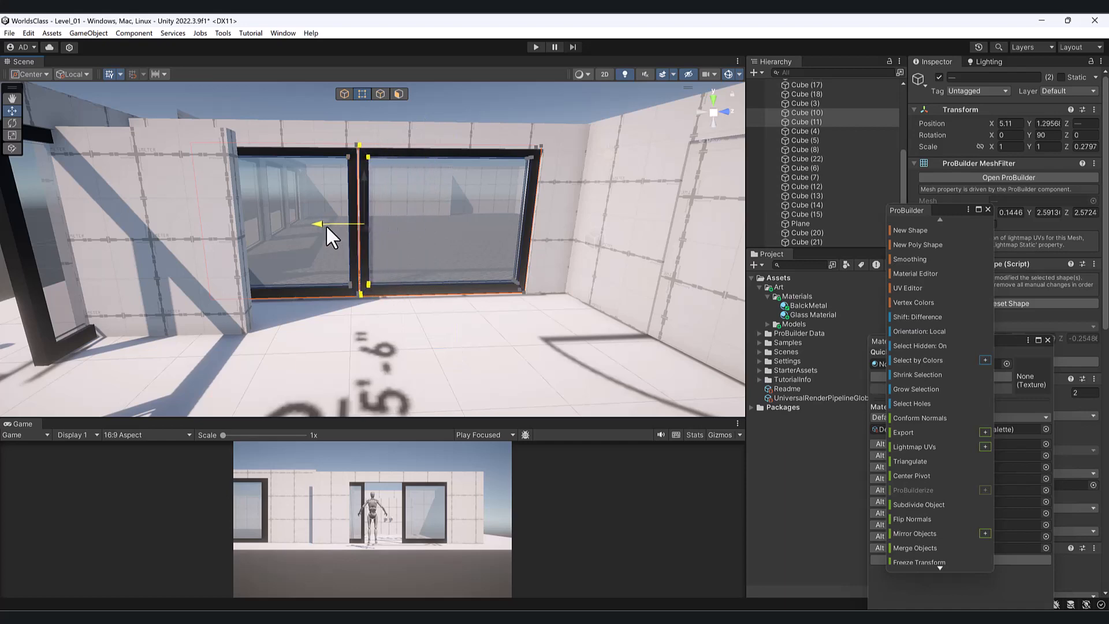
- Return to whole-object editing and view the joined double window from the front
alt+drag(324, 179, 193, 117)
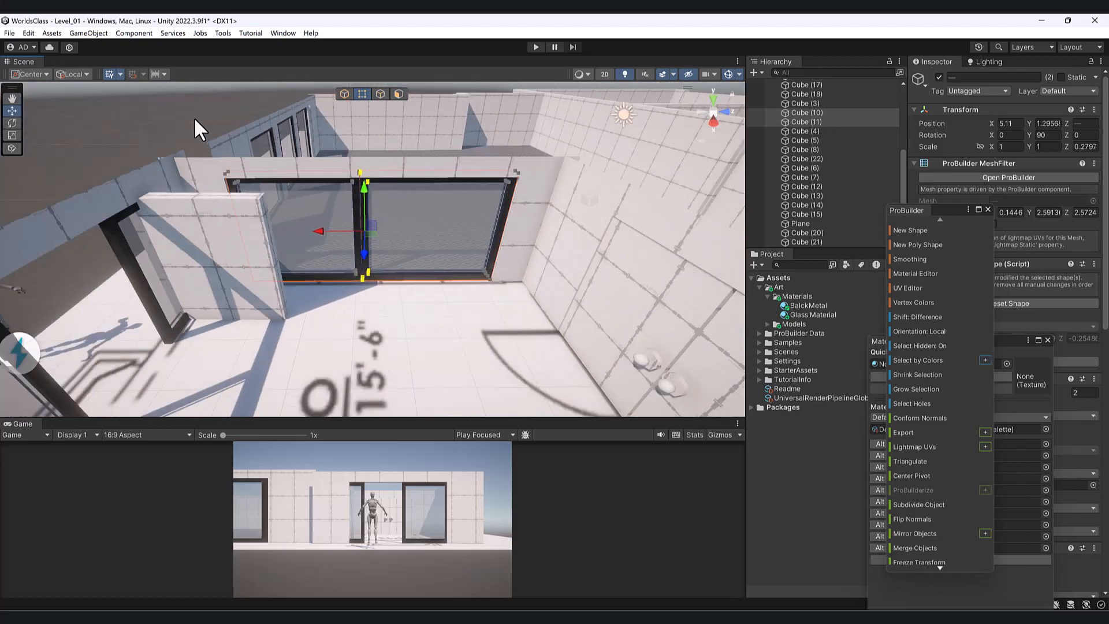
click(343, 94)
click(144, 149)
scroll(265, 291, down, 5)
alt+drag(266, 292, 447, 235)
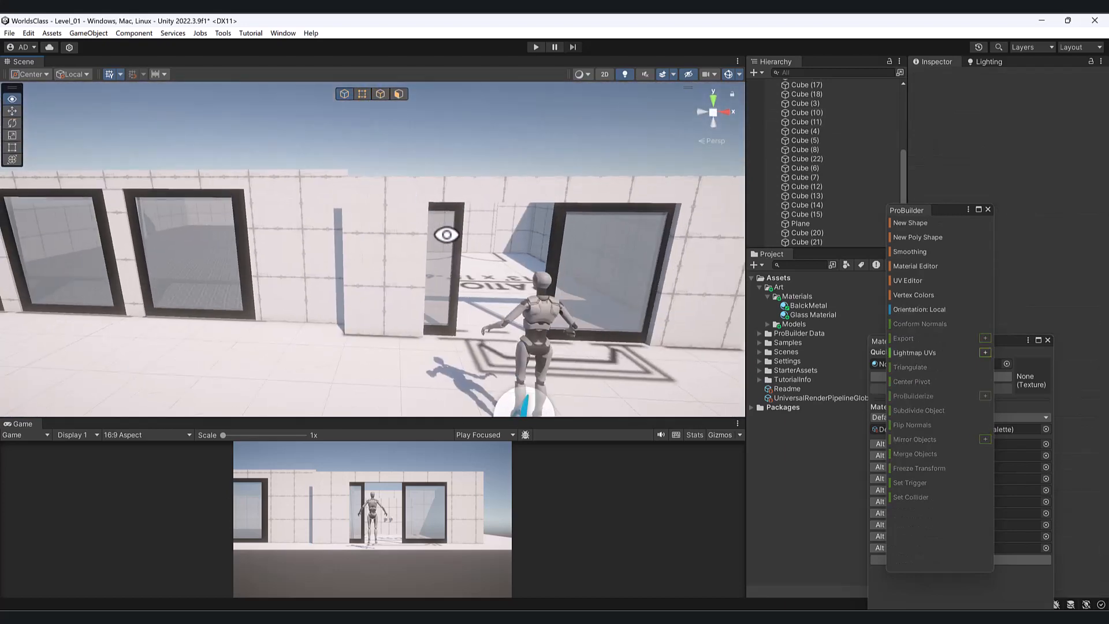
- Enlarge the game view, enter Play mode and walk the character through the doorway into the patio
drag(417, 421, 450, 201)
click(535, 47)
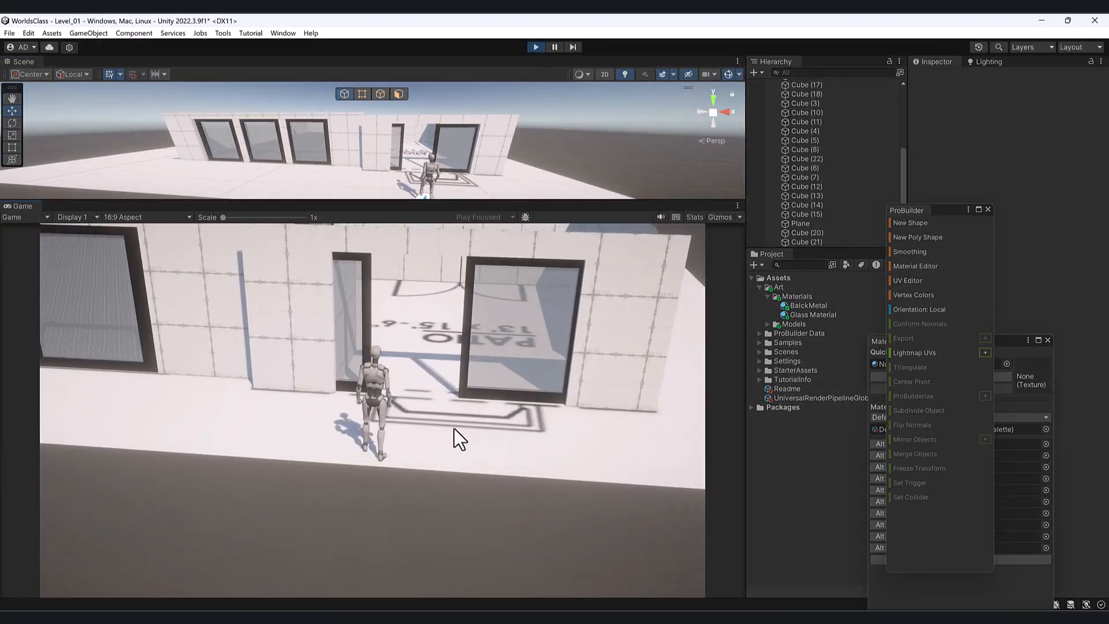
key(w)
key(w)
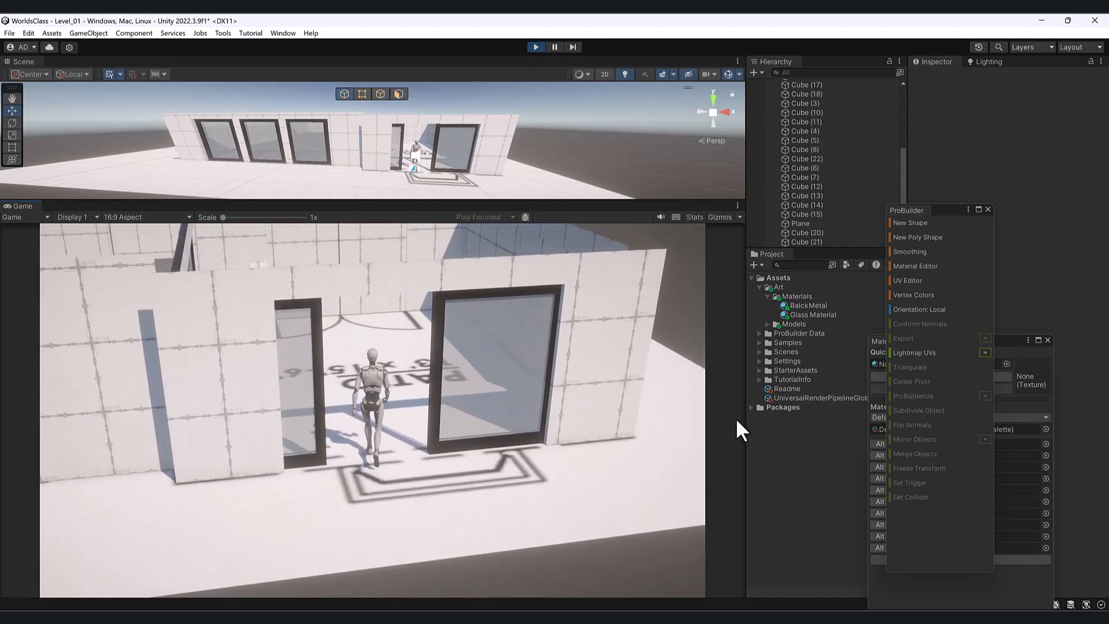
key(w)
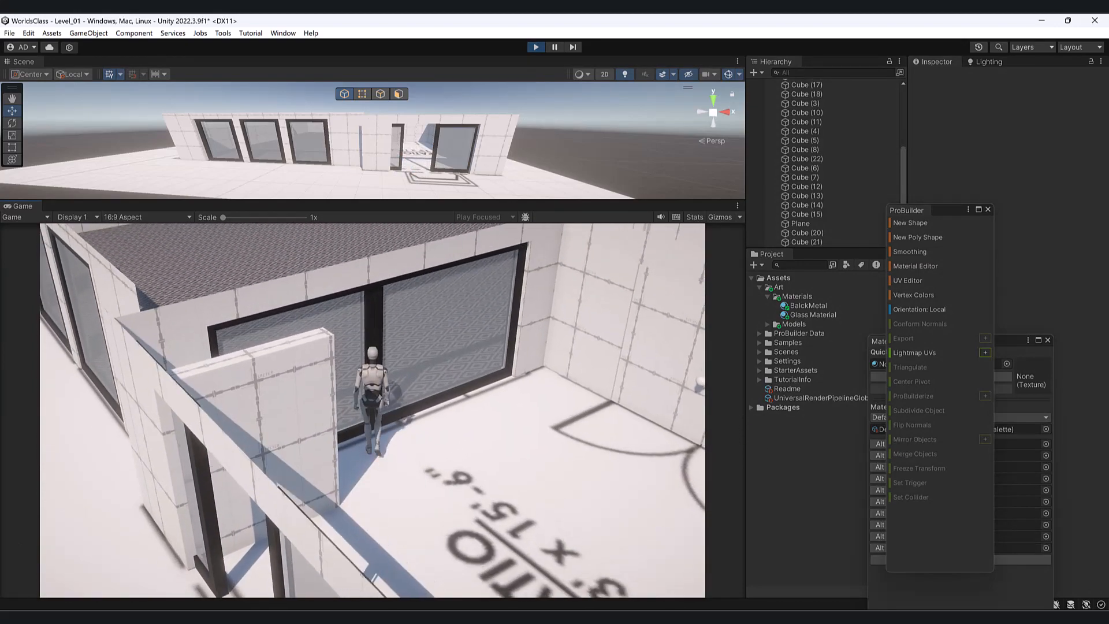
key(w)
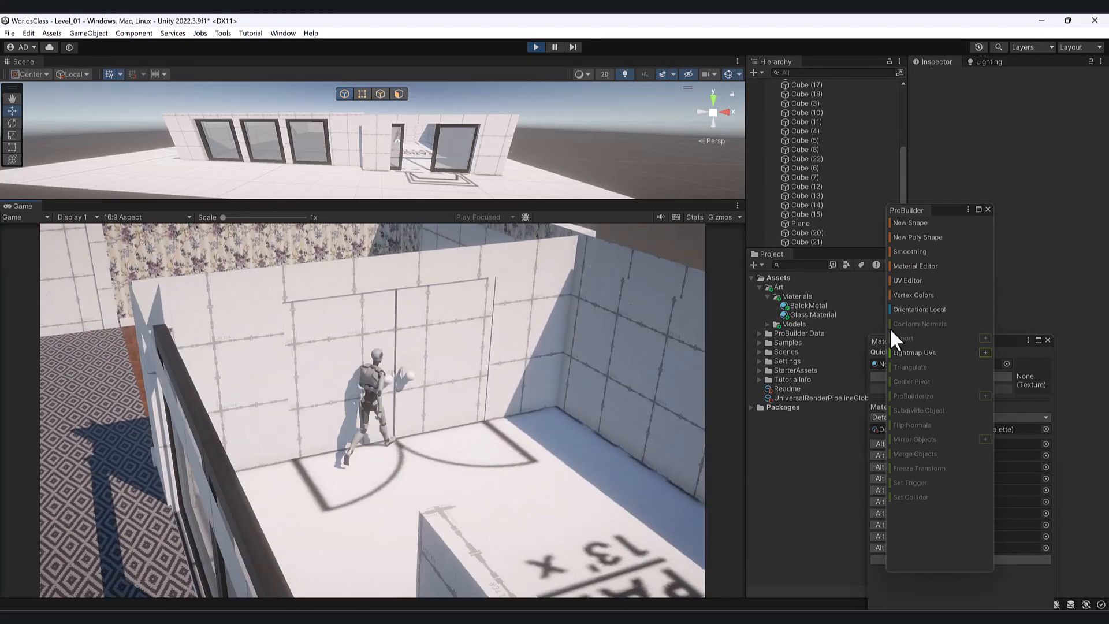
- Walk back to the double doors, then run left along the house front past the windows
key(s)
key(s)
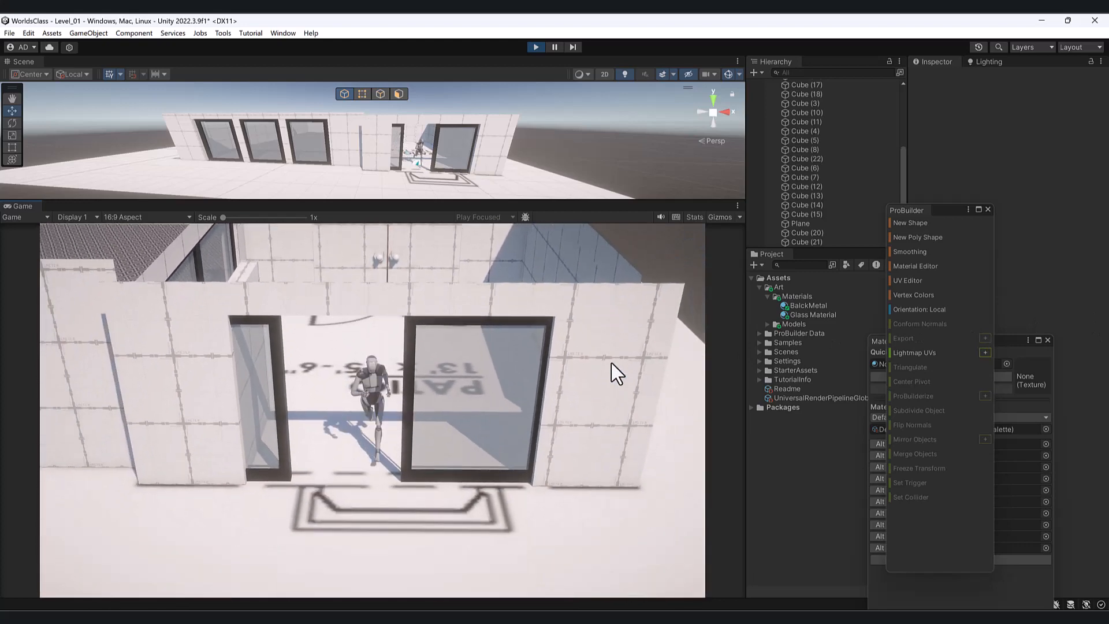
key(d)
key(s)
key(a)
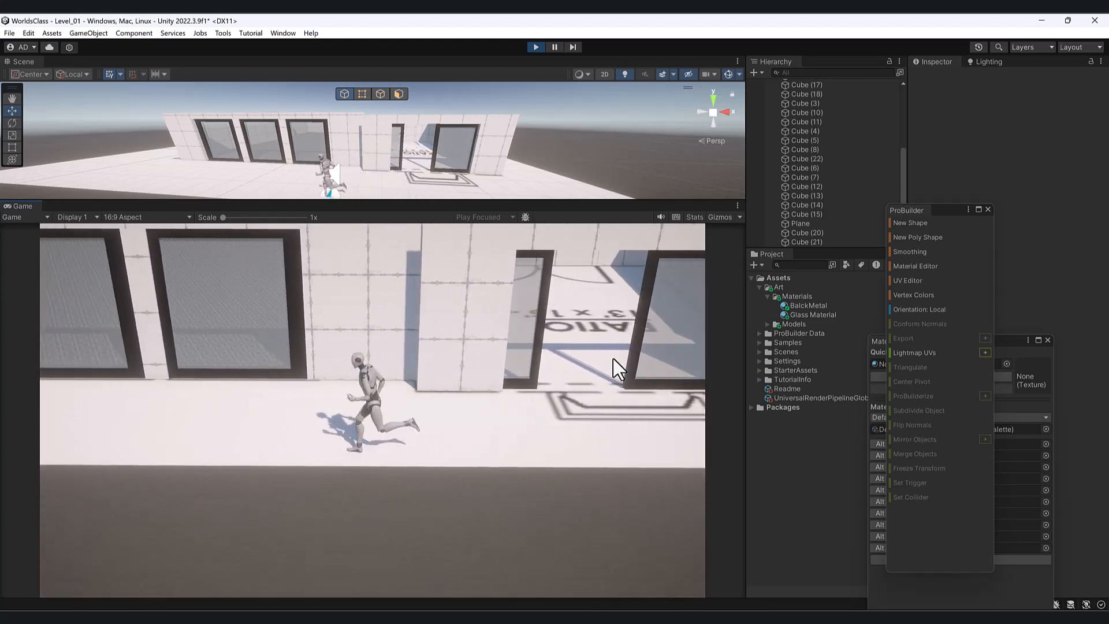
key(shift+a)
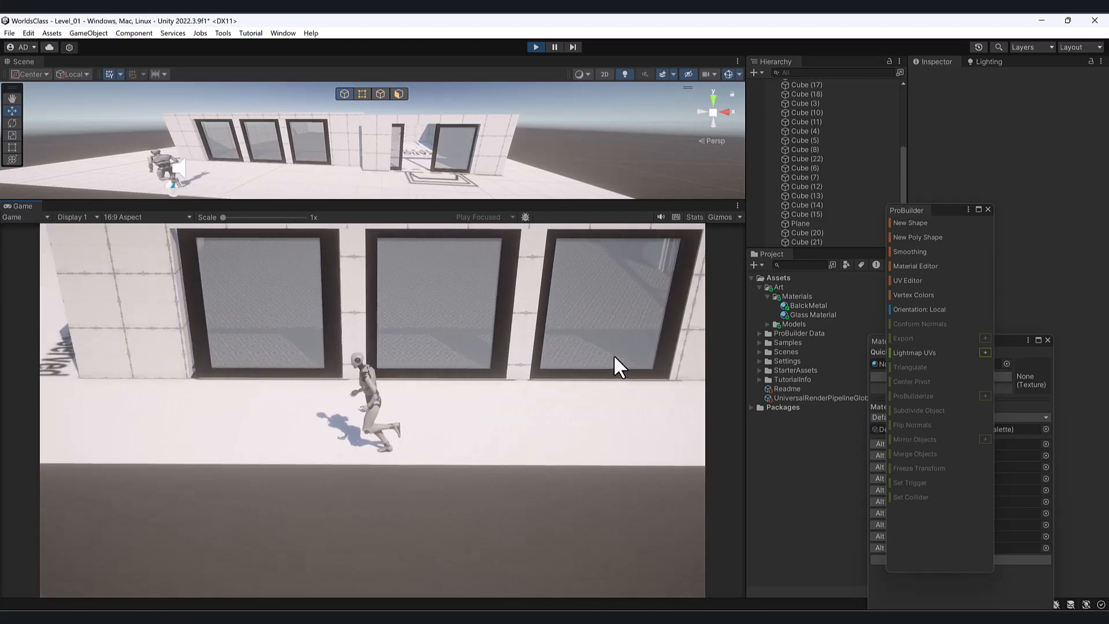
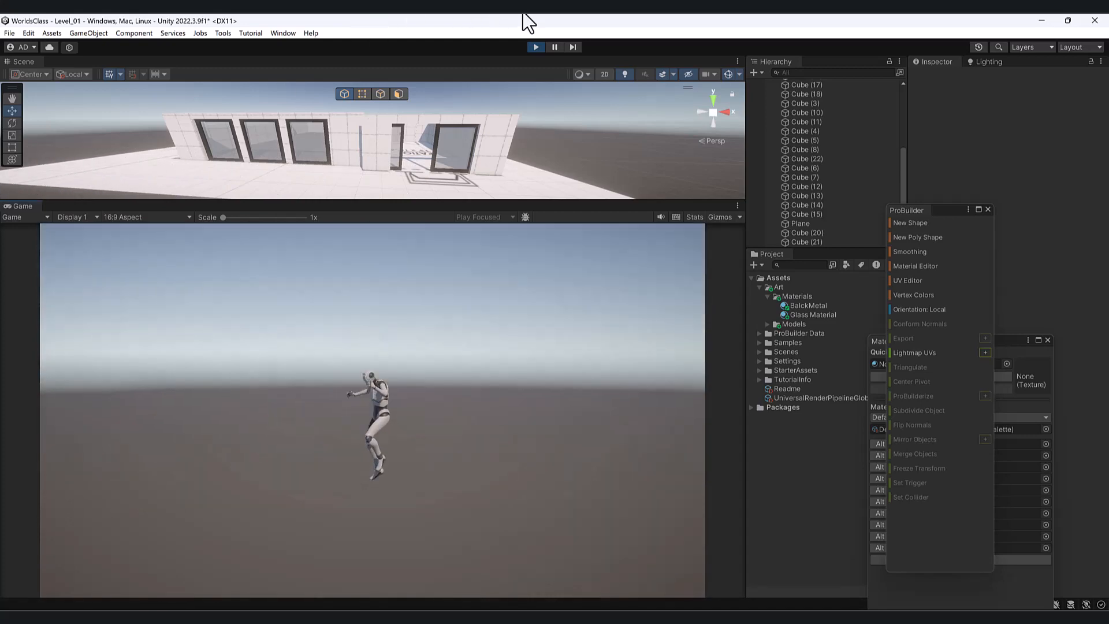
- Stop the running game test and open the GameObject menu
click(536, 47)
click(92, 33)
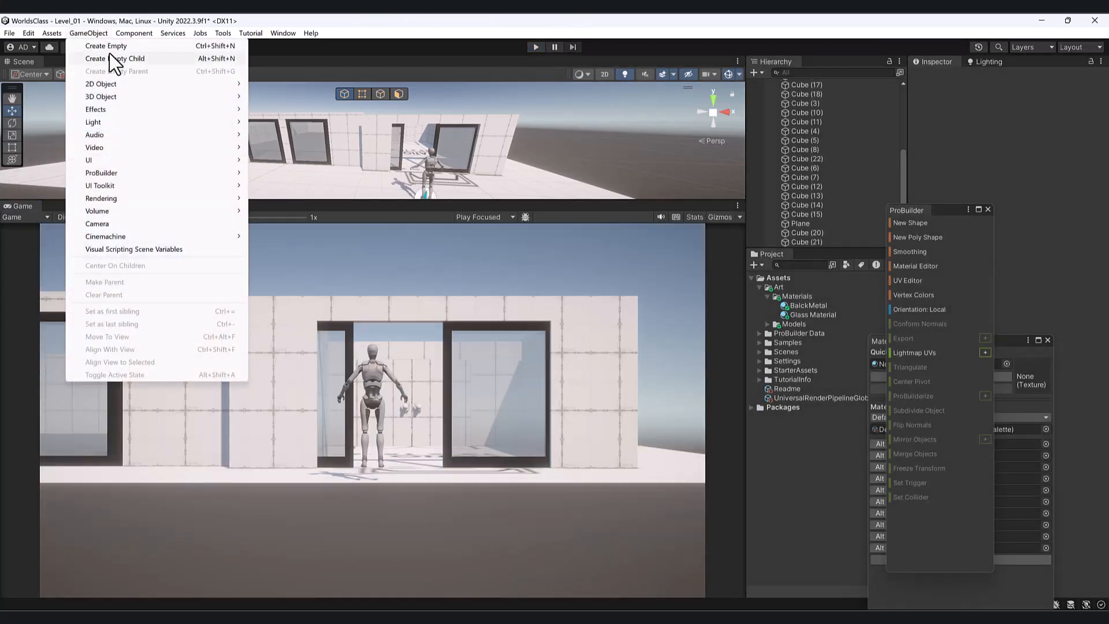
- Add a Plane, scale it up about five times and slide it under the building
mouse_move(106, 98)
click(298, 143)
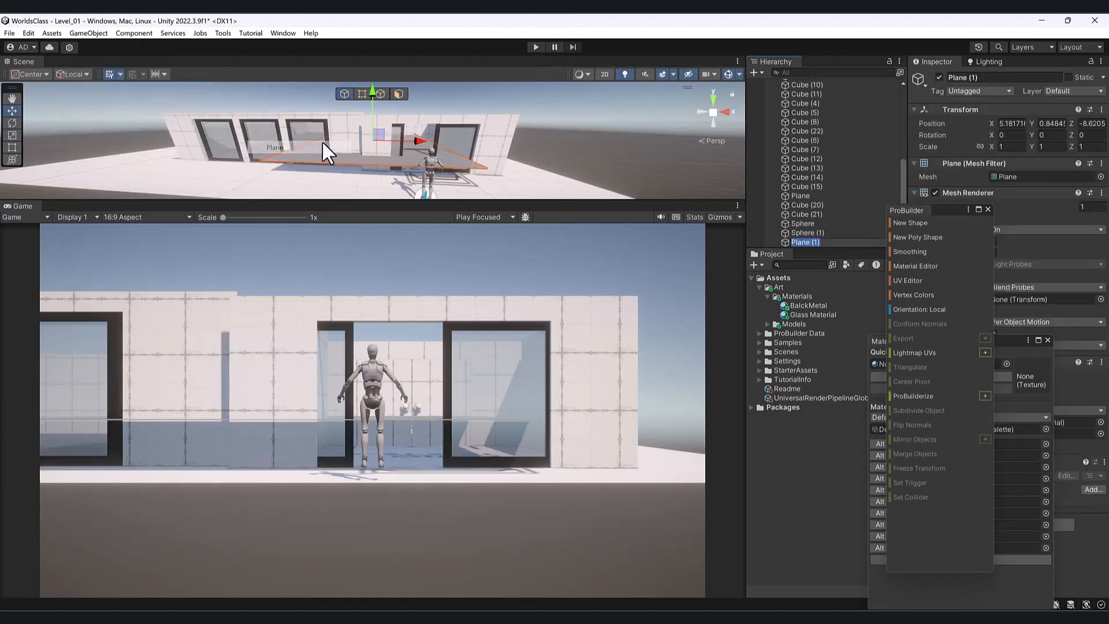
scroll(452, 179, down, 5)
alt+drag(452, 178, 151, 298)
drag(363, 106, 410, 202)
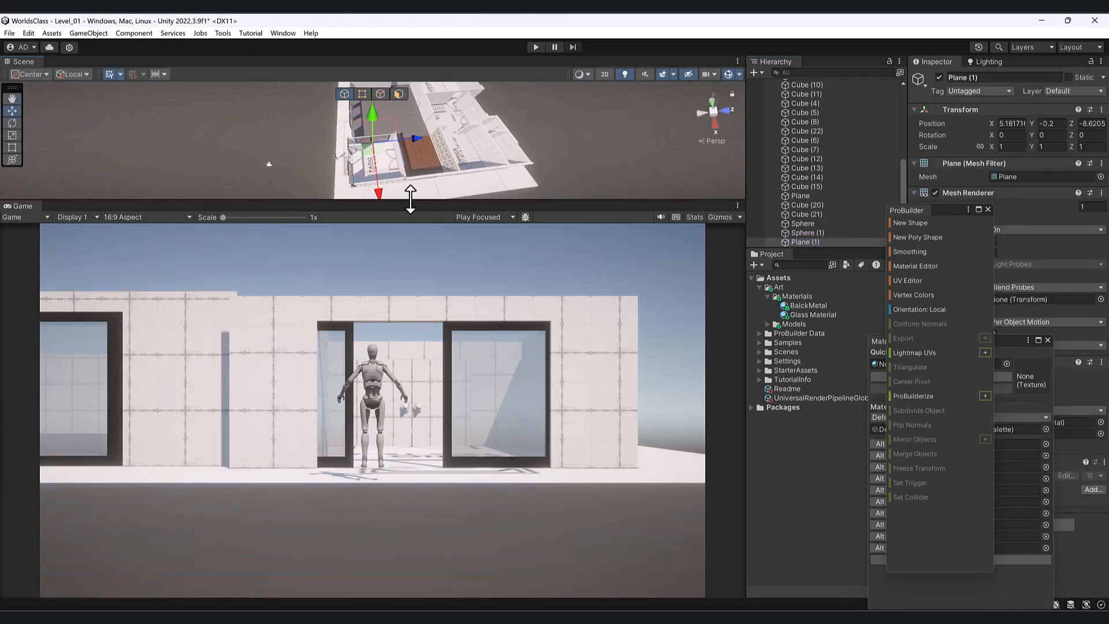
key(r)
drag(374, 154, 474, 140)
drag(376, 141, 640, 108)
key(w)
drag(411, 137, 658, 46)
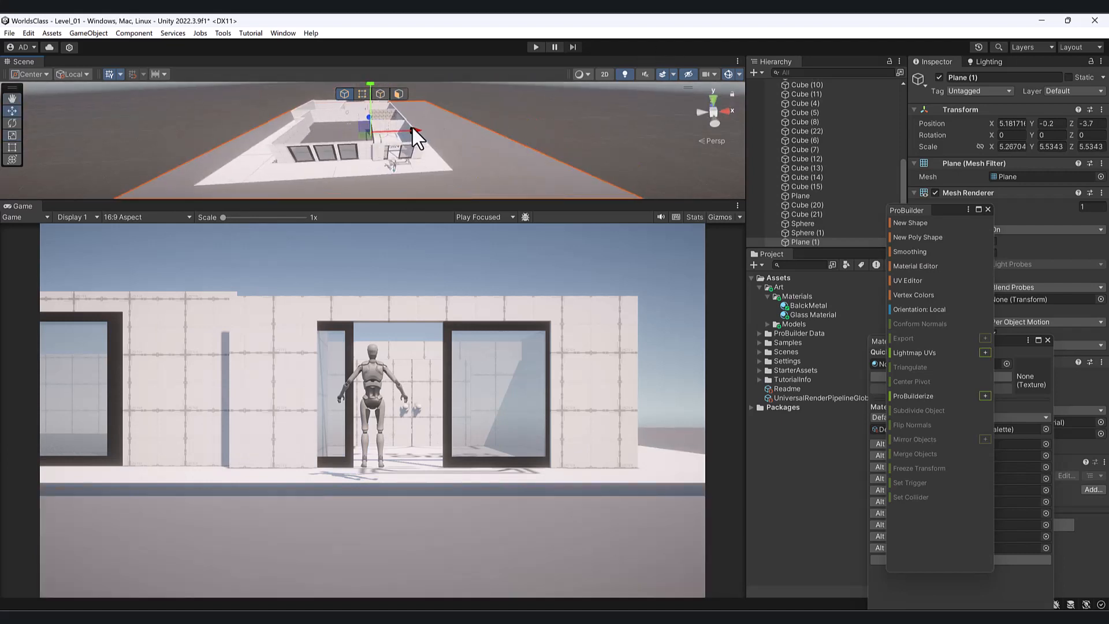
drag(412, 127, 386, 459)
- Set the ground plane's height to sit just below the floor, around Y -0.15
alt+drag(346, 260, 333, 219)
click(392, 233)
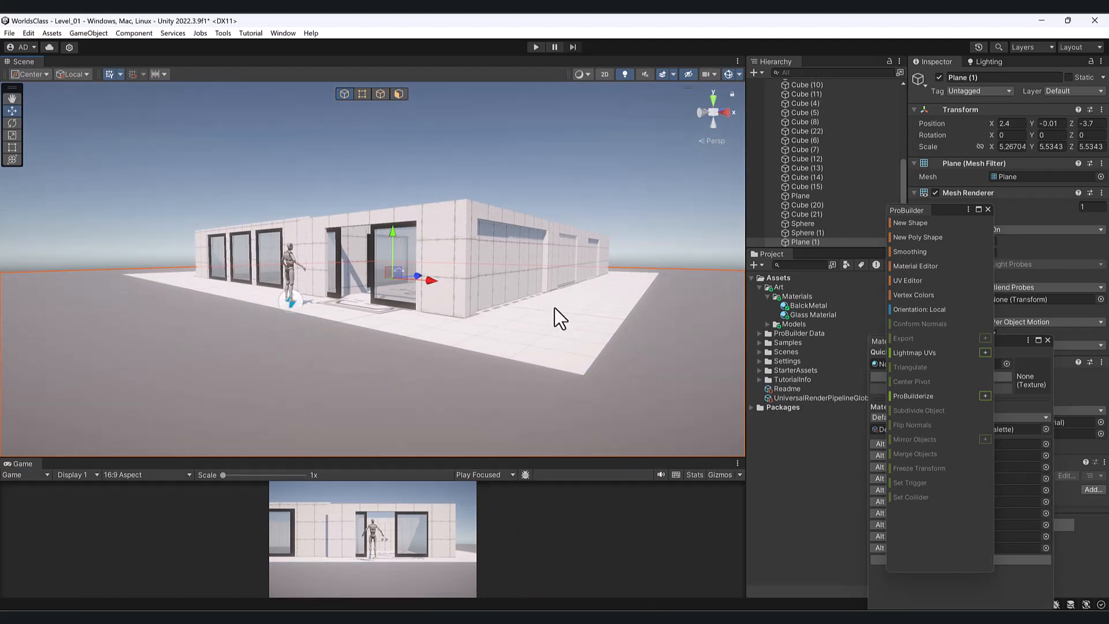
click(697, 376)
click(1049, 124)
text(0)
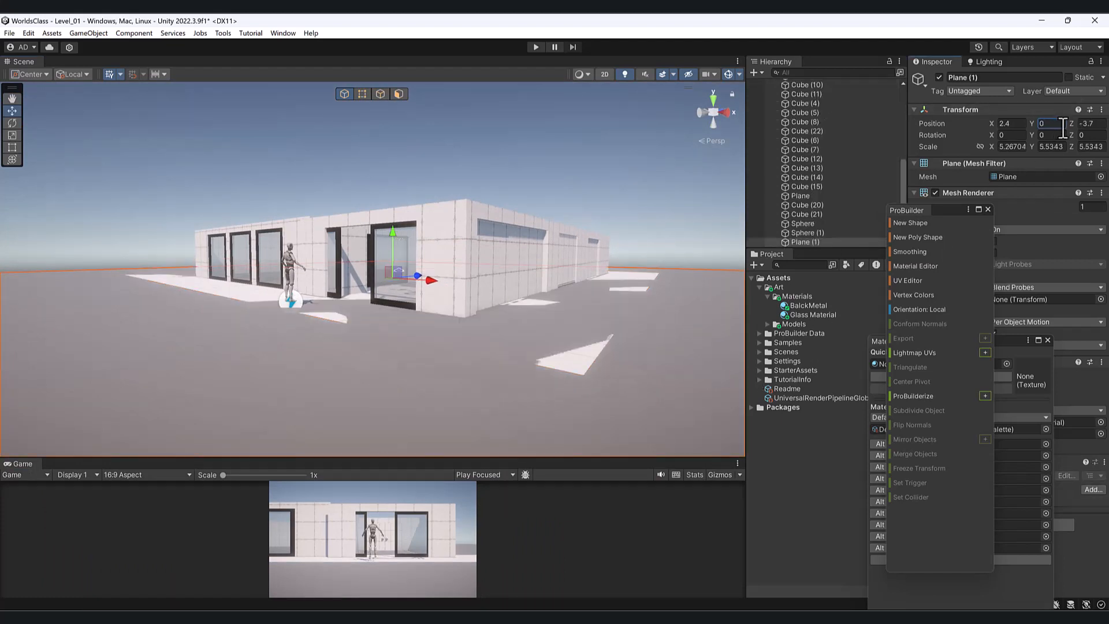
alt+drag(564, 255, 493, 370)
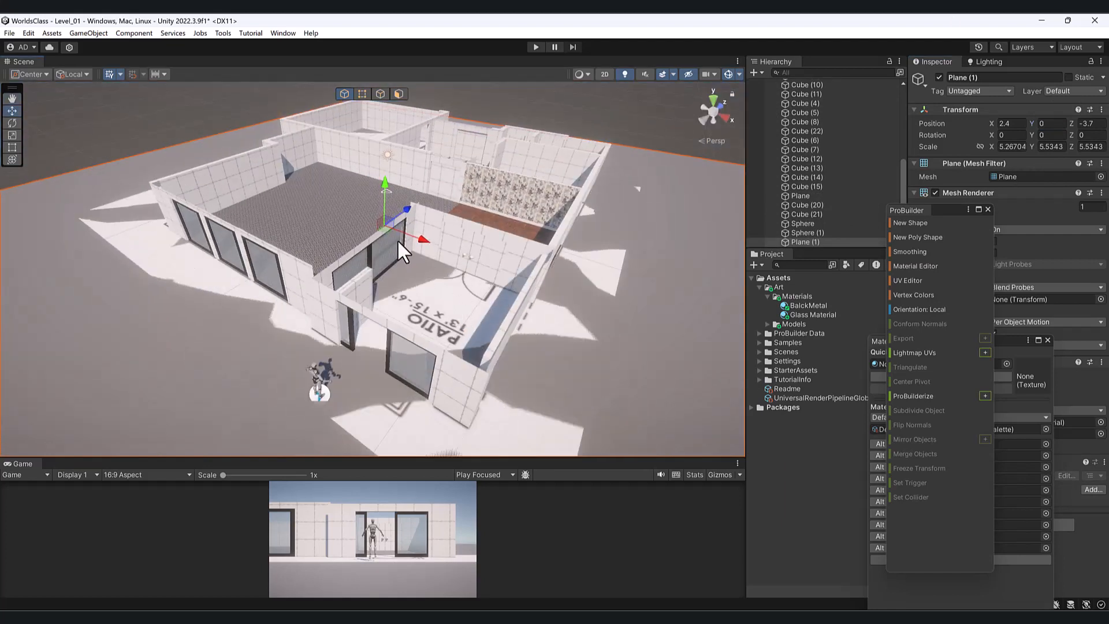
drag(386, 181, 386, 183)
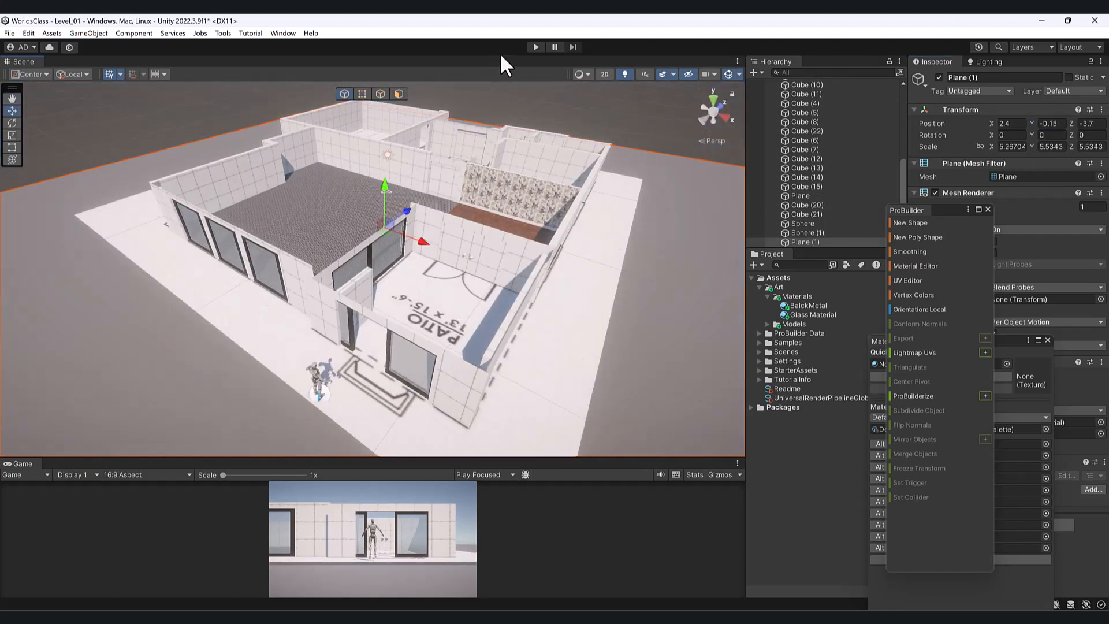
click(536, 48)
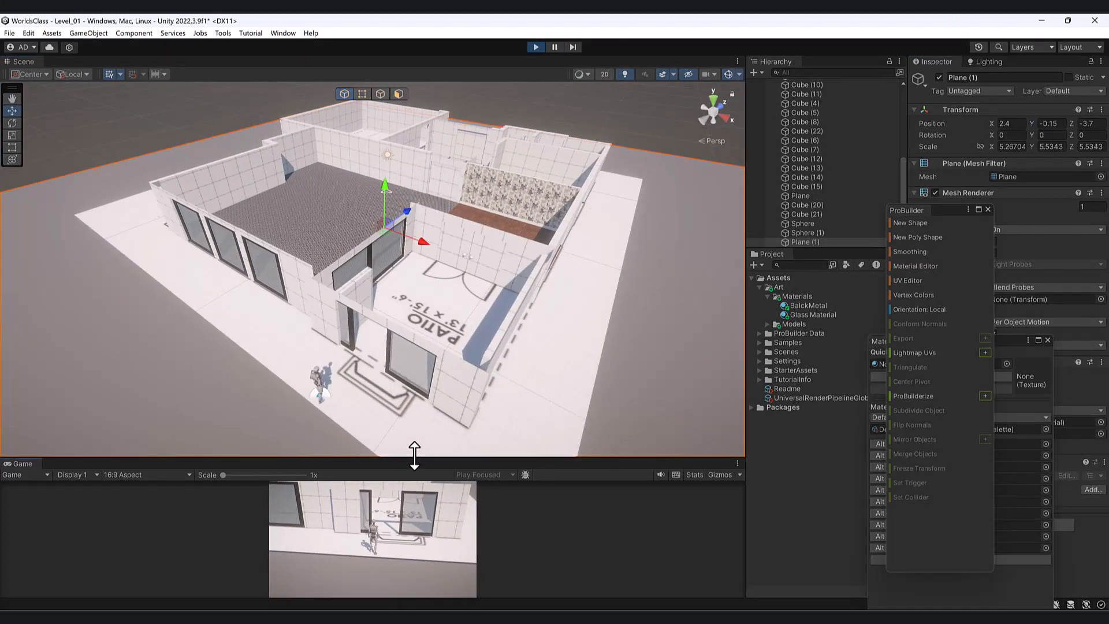
drag(414, 455, 414, 92)
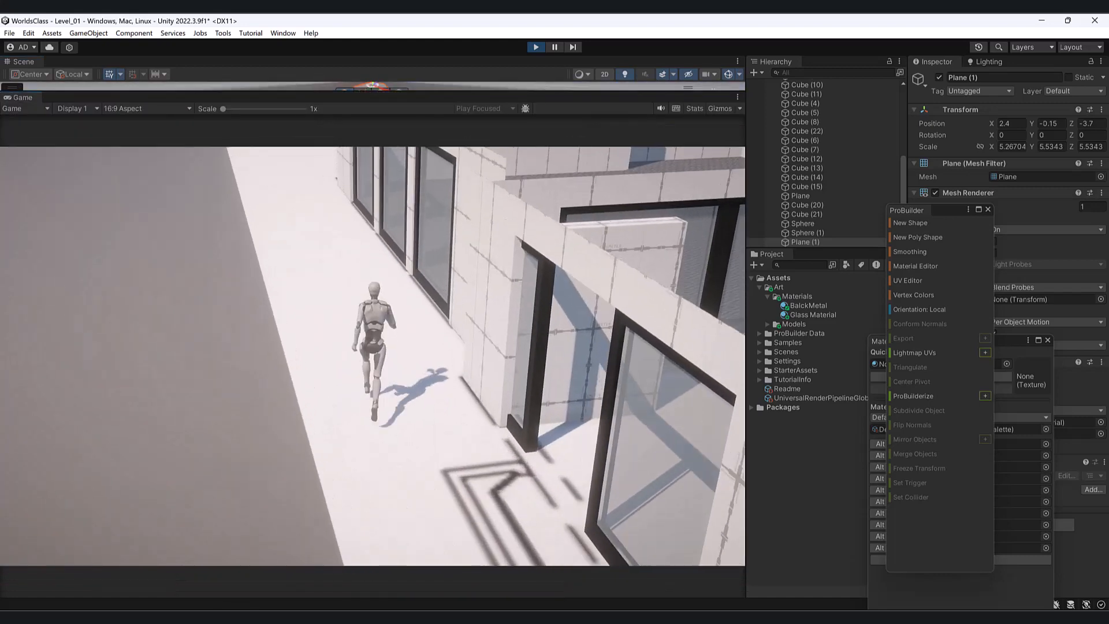
key(w)
key(Caps_Lock)
key(Caps_Lock)
key(a)
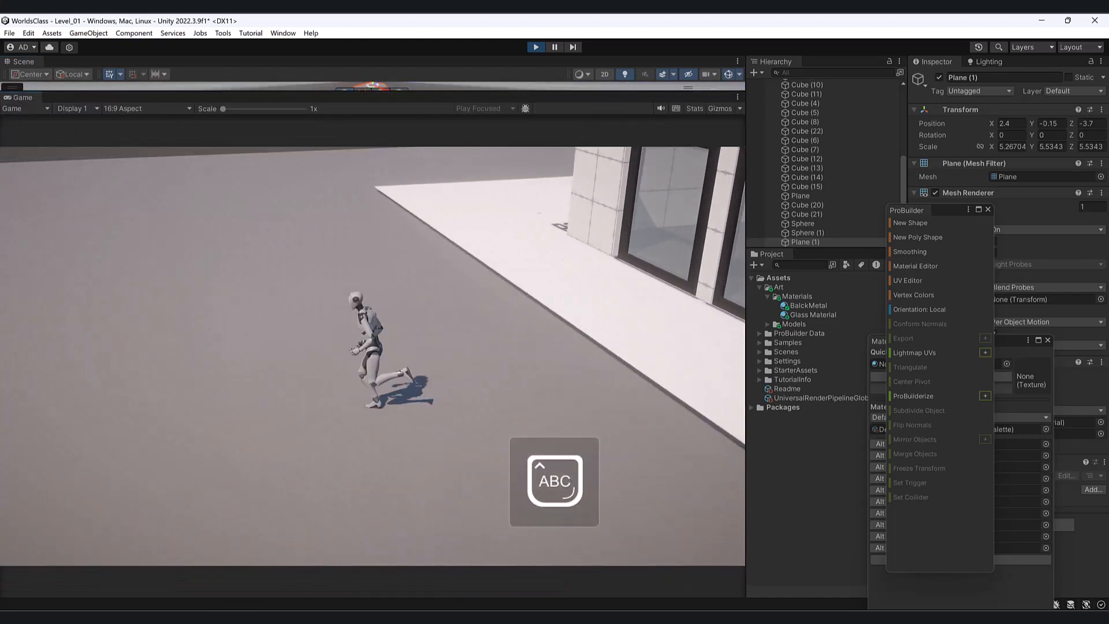
key(w)
key(shift+d)
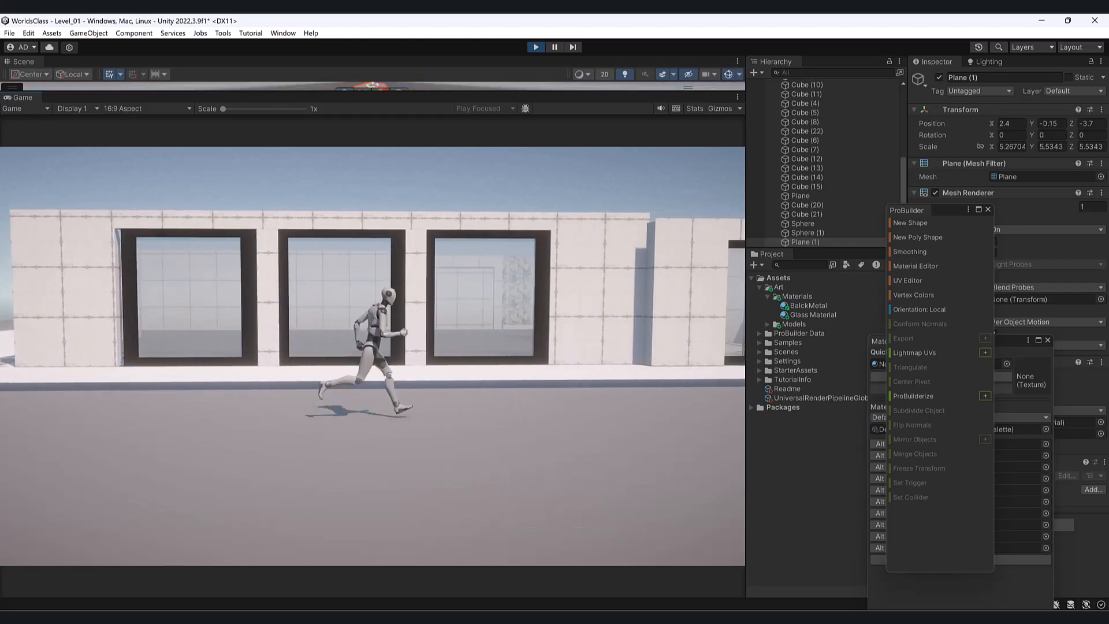
key(shift+w)
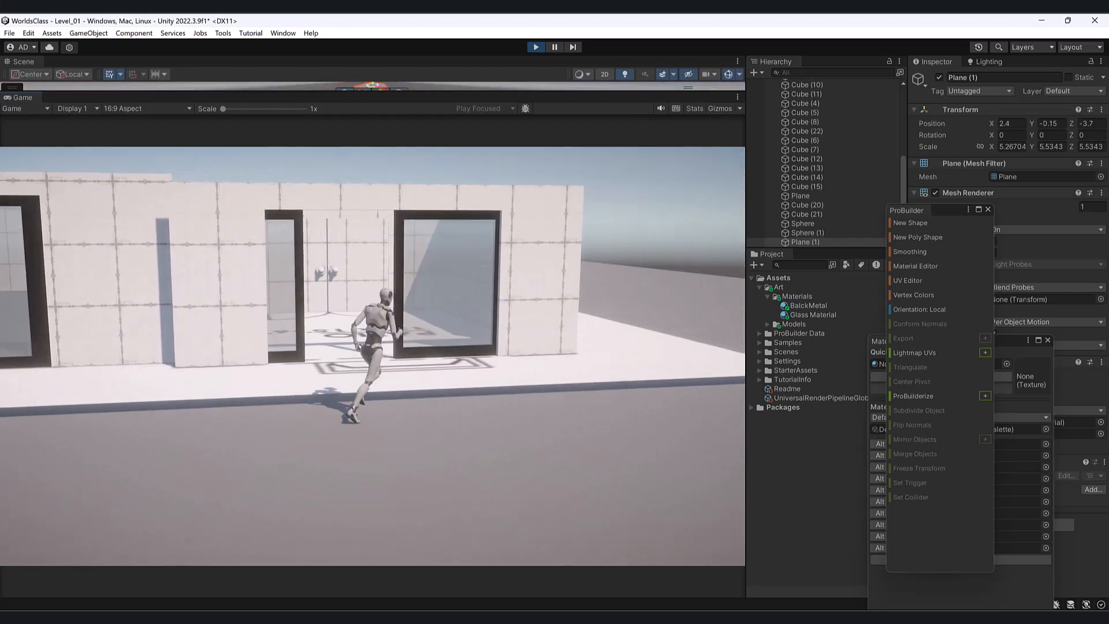
key(shift+a)
key(shift+w)
key(shift+a)
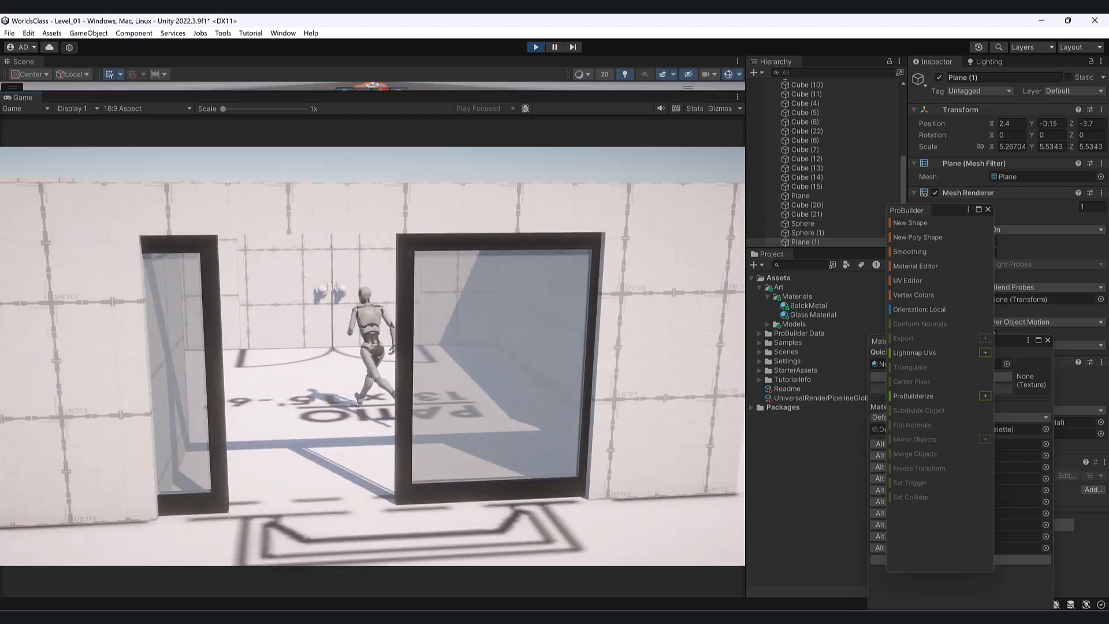
key(shift+d)
key(shift+s)
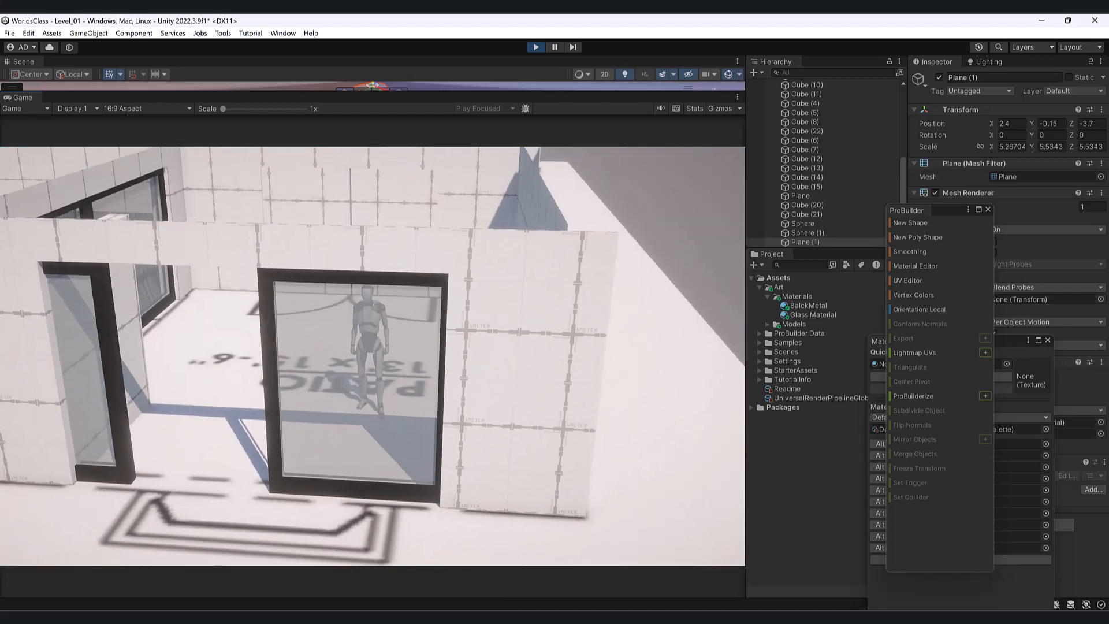
key(Escape)
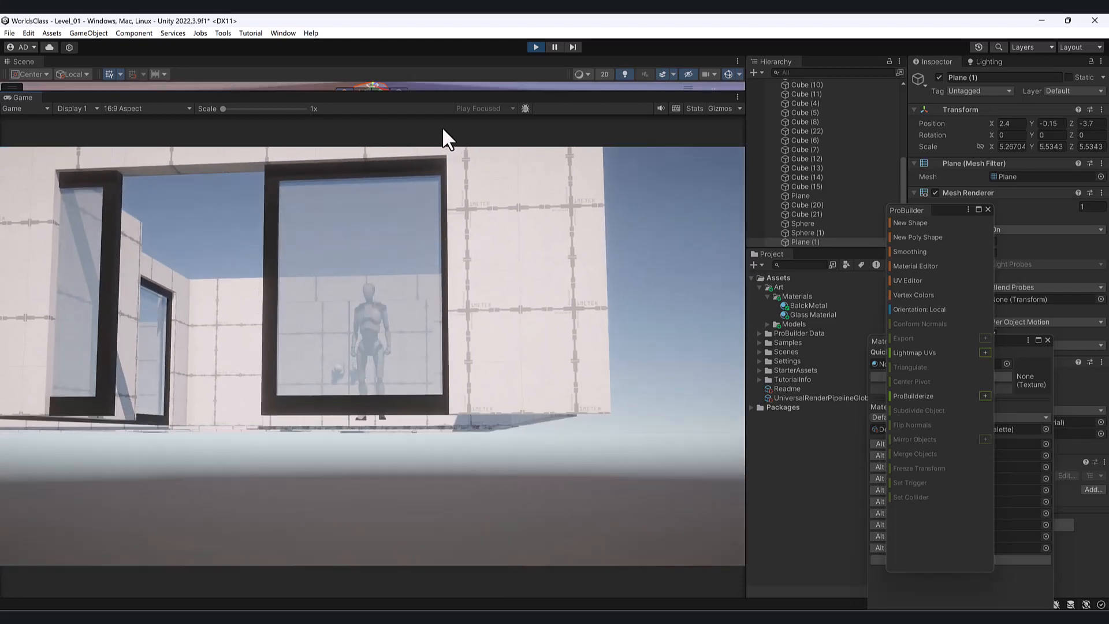
drag(455, 88, 461, 267)
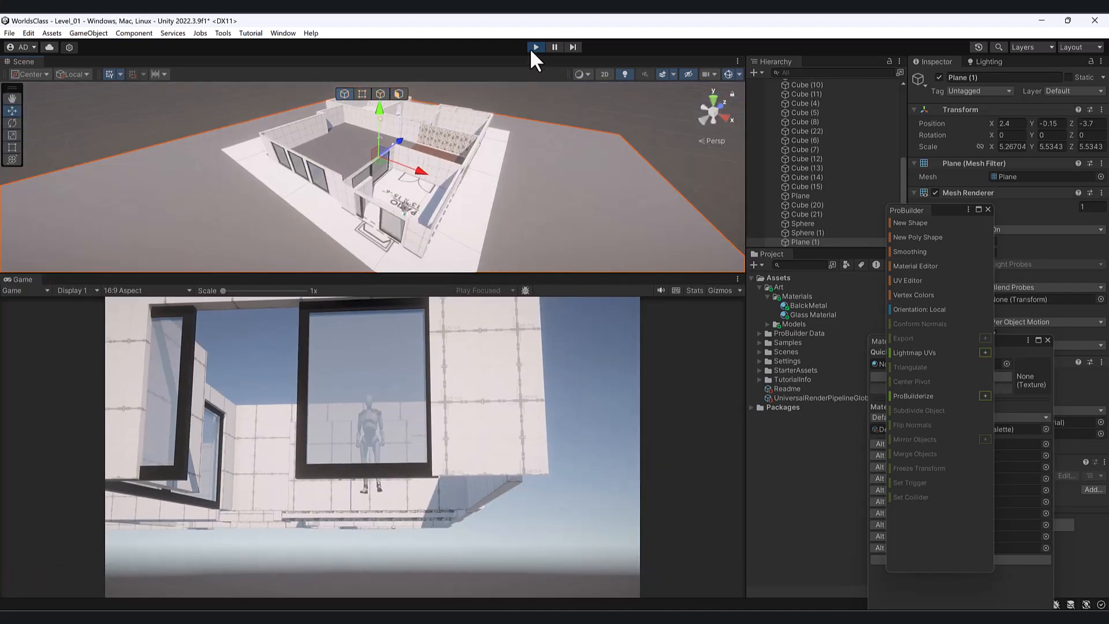
- Stop the game test and orbit the Scene view into the house interior
click(535, 47)
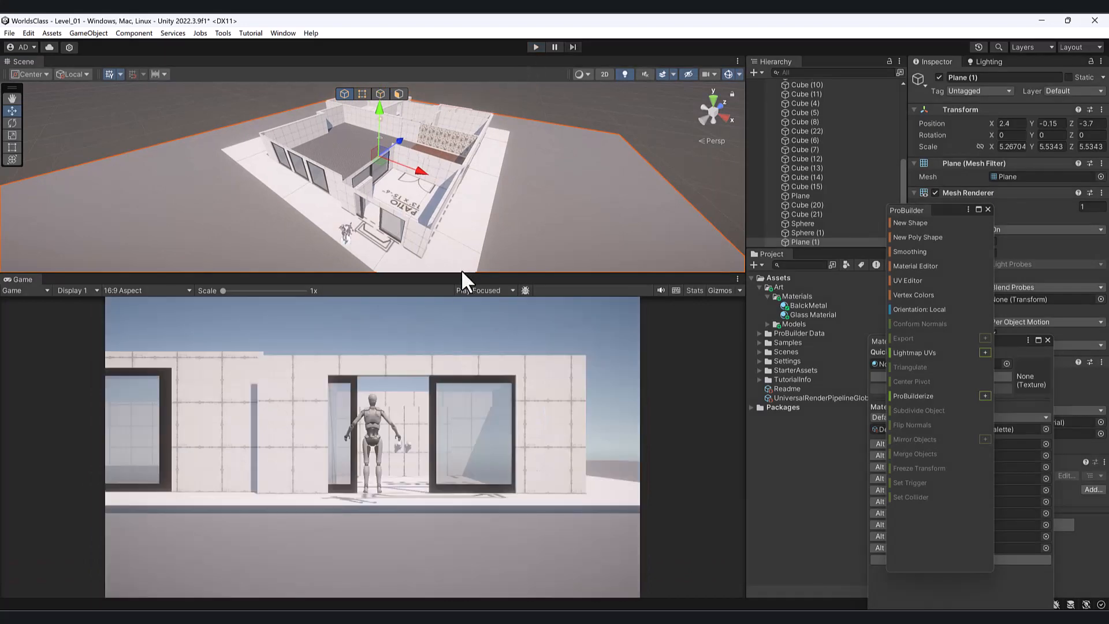
drag(460, 272, 446, 352)
mouse_move(399, 247)
alt+mouse_down()
mouse_move(356, 244)
mouse_move(378, 251)
alt+mouse_up()
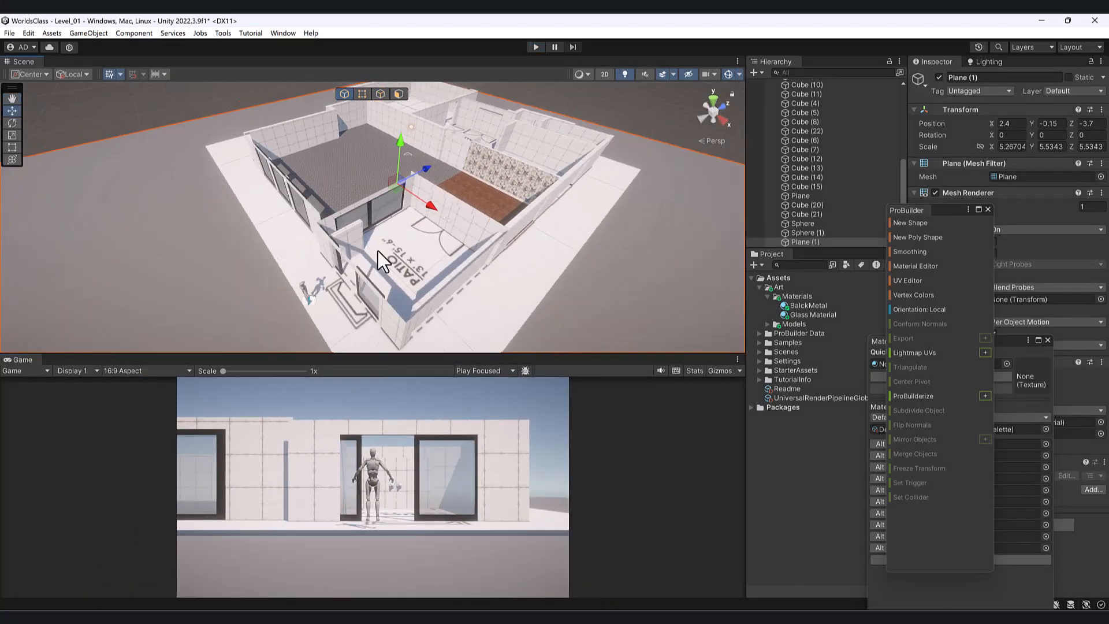
scroll(399, 211, up, 4)
middle_drag(409, 197, 391, 350)
- Frame the interior doorway wall cube from the front, then switch to Chrome's door images
click(461, 238)
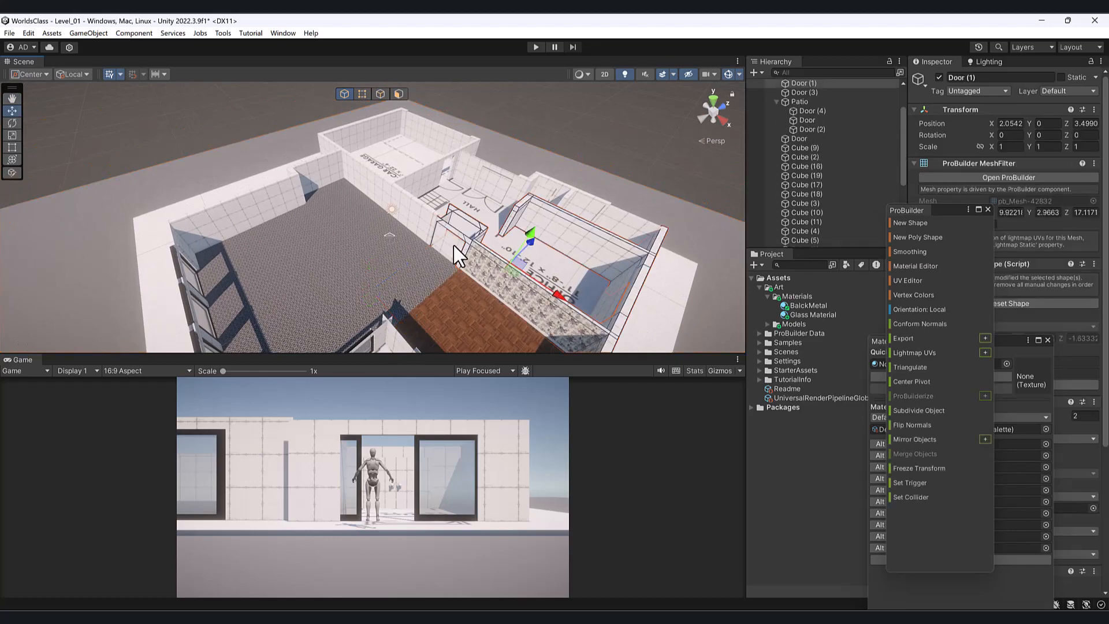
key(f)
alt+drag(459, 244, 466, 155)
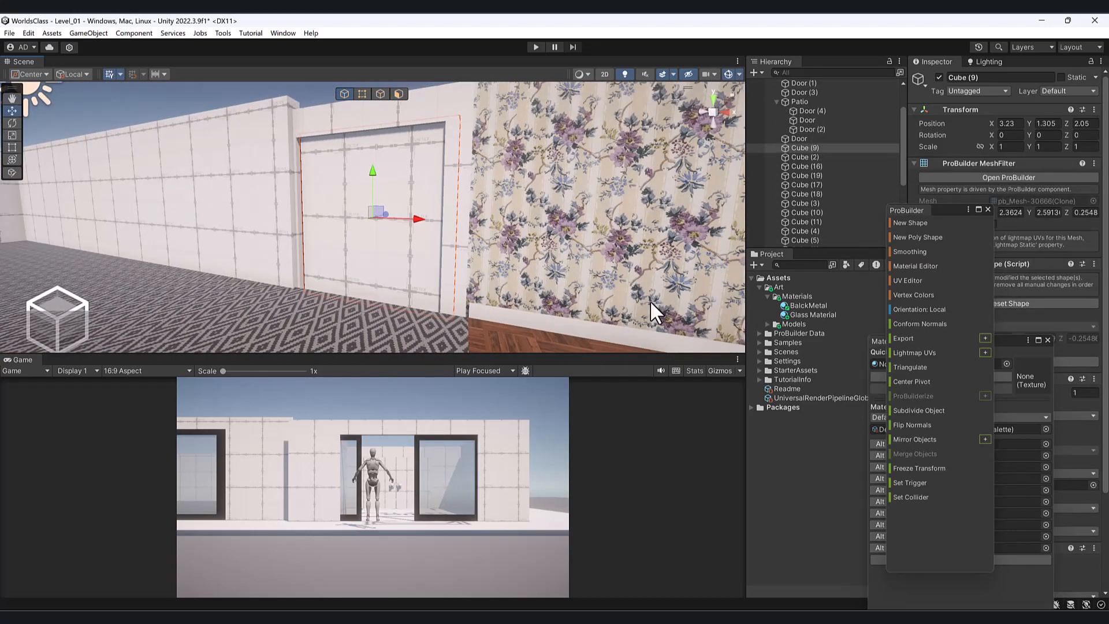
key(alt+Tab)
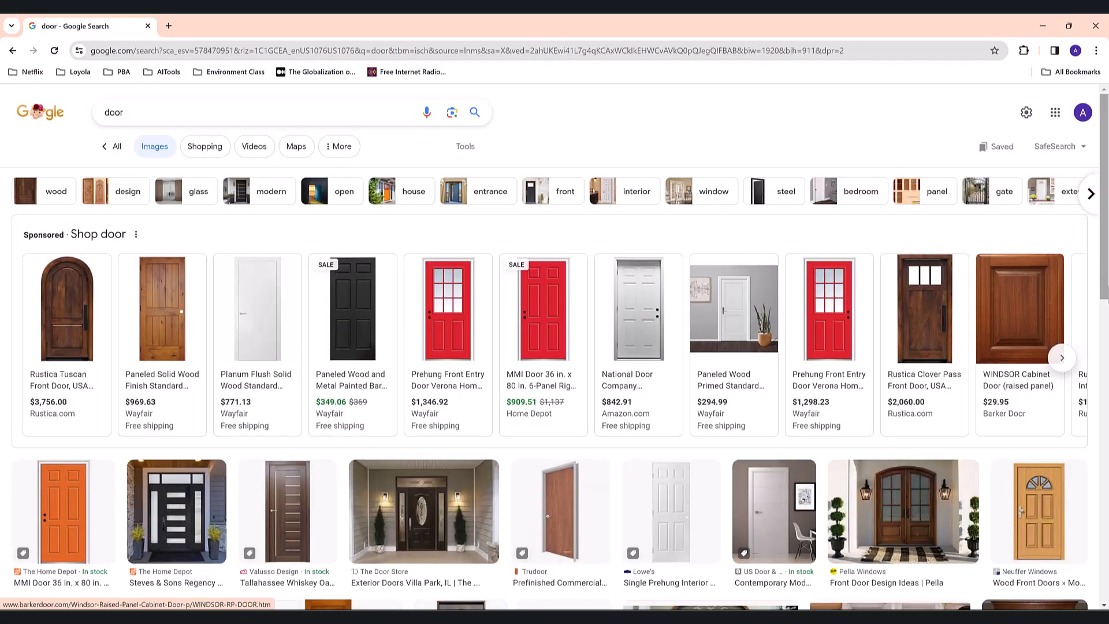
- Browse door image results and settle on Wayfair's 80'' solid wood paneled door page
click(173, 312)
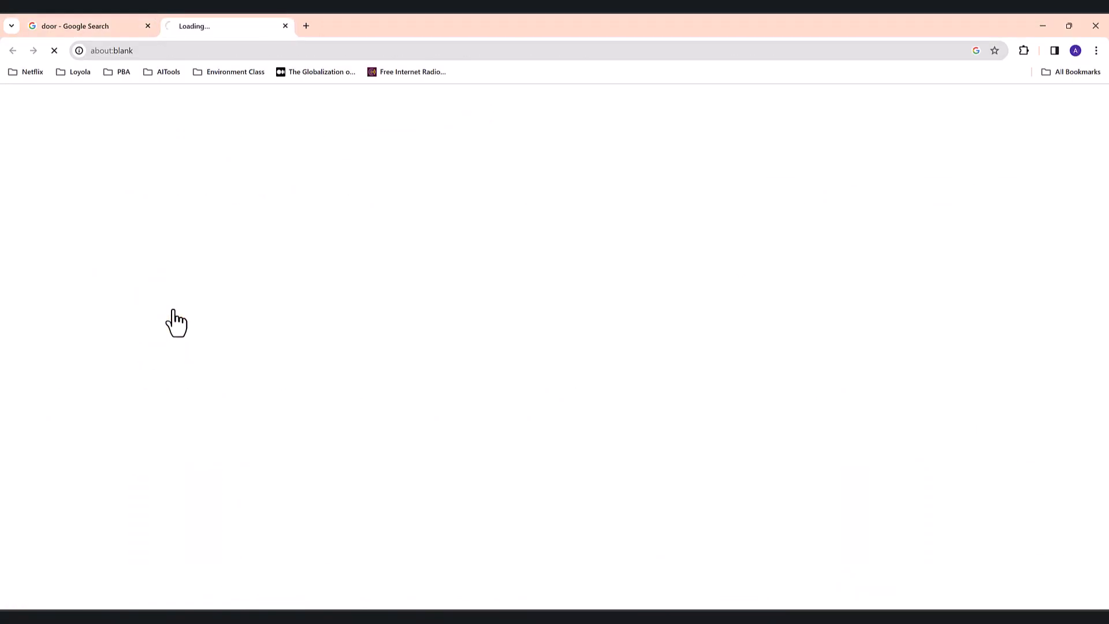
click(88, 25)
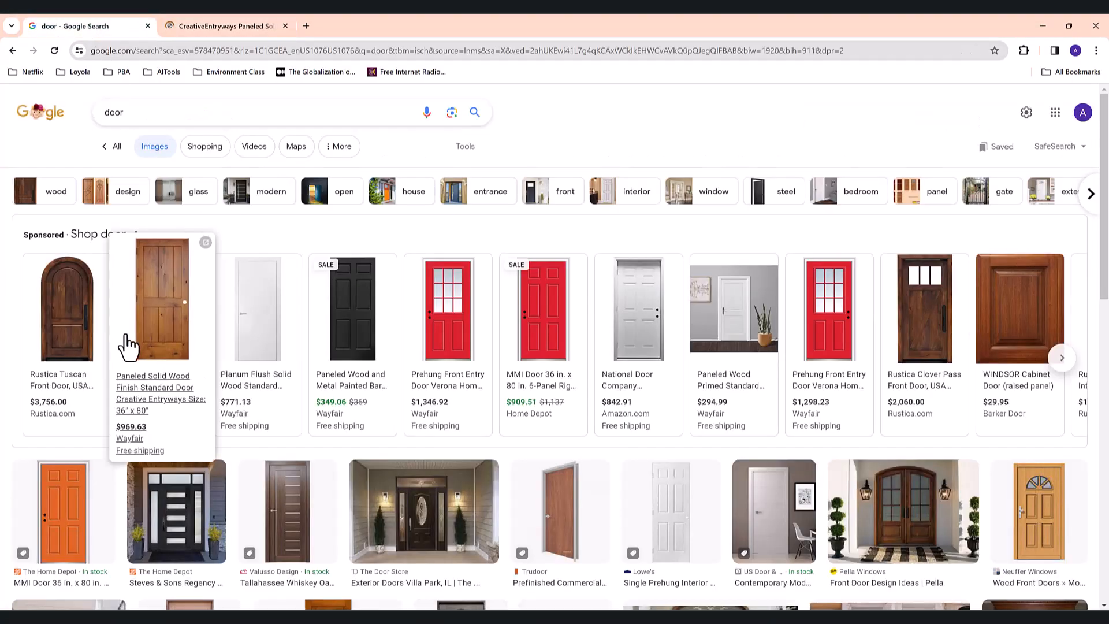
scroll(719, 345, down, 5)
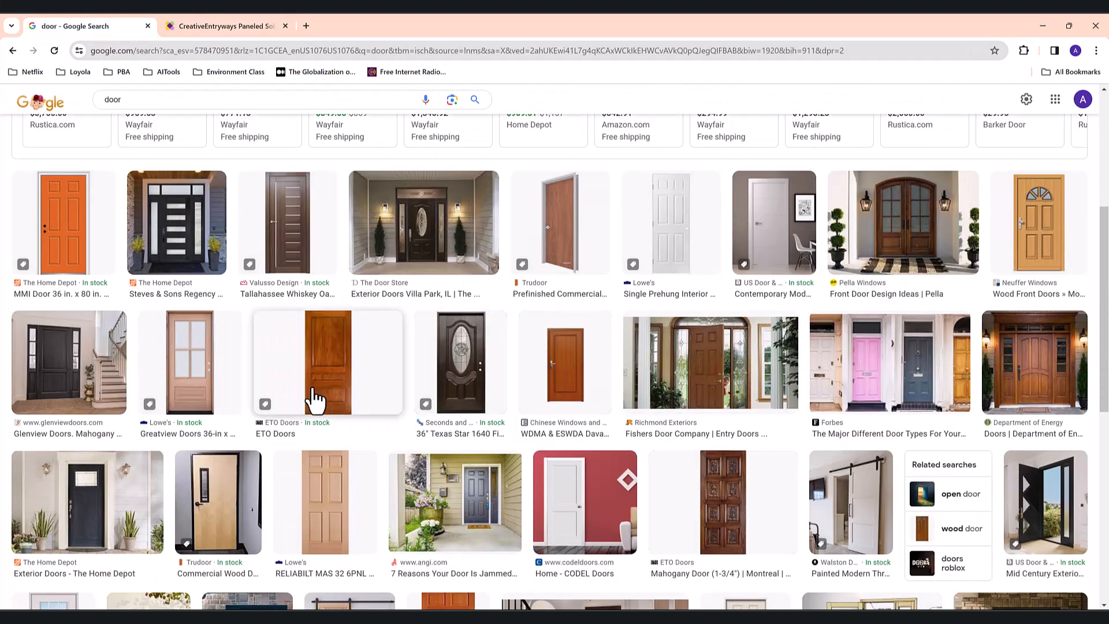
click(349, 388)
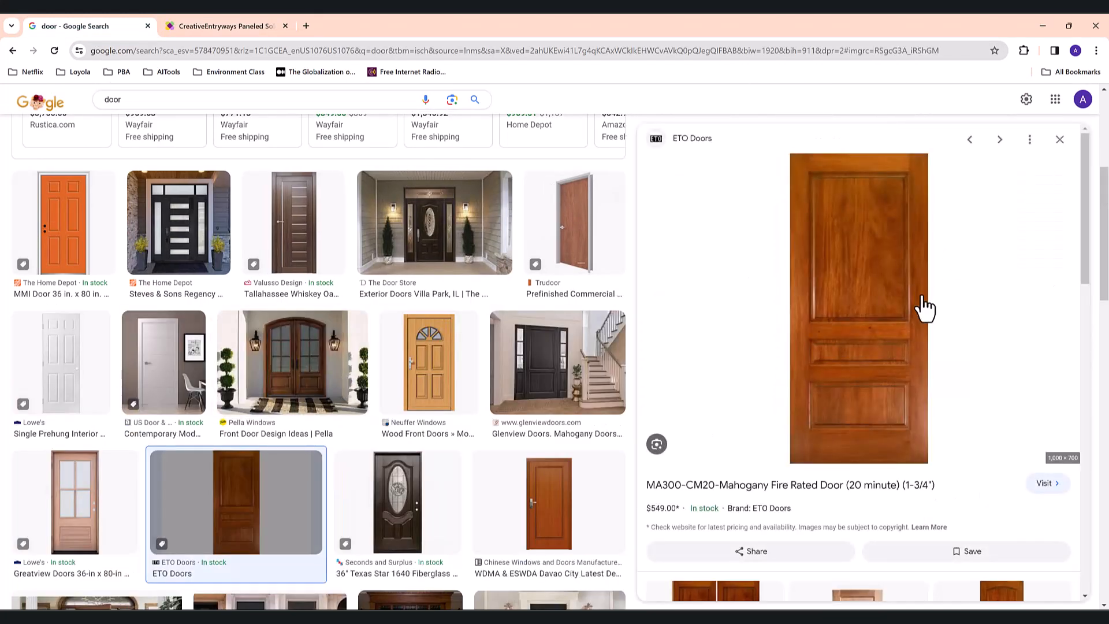
click(860, 291)
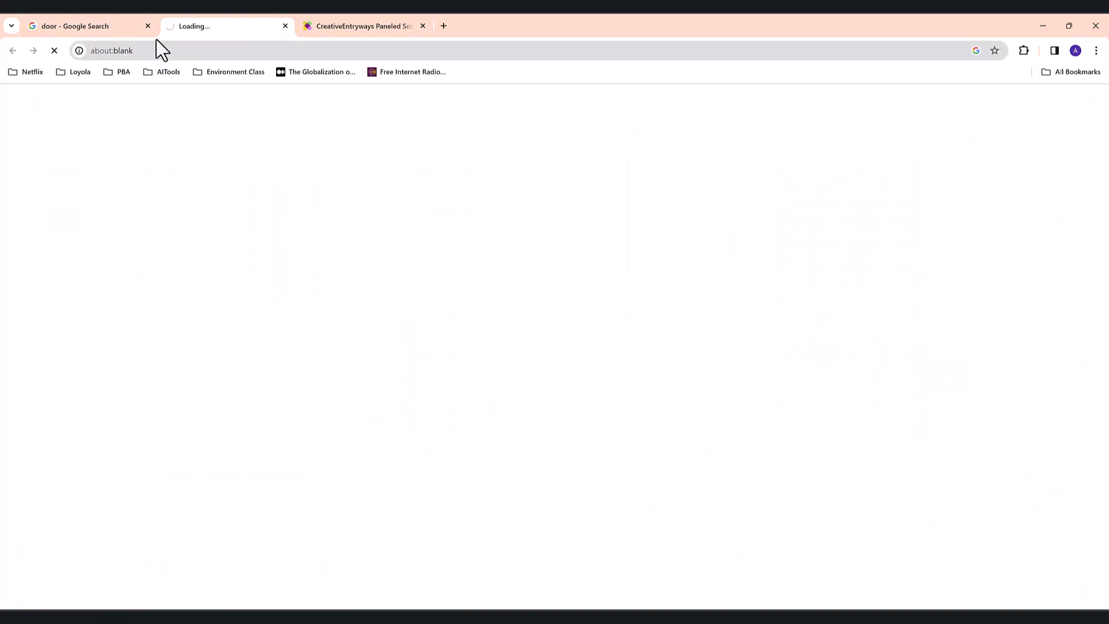
click(341, 25)
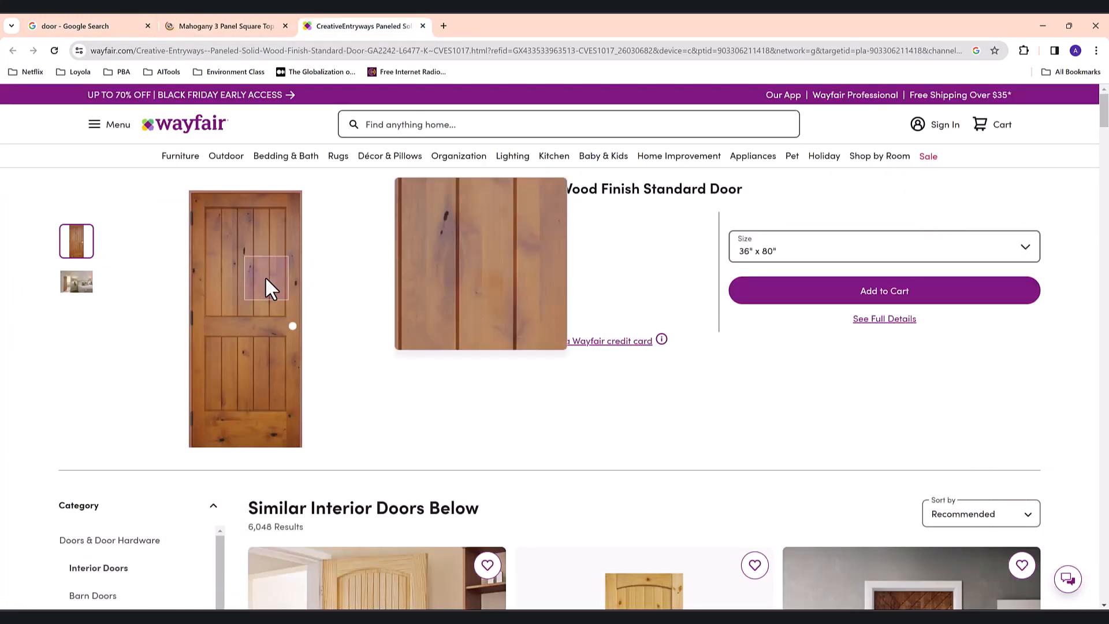
right_click(241, 308)
click(473, 427)
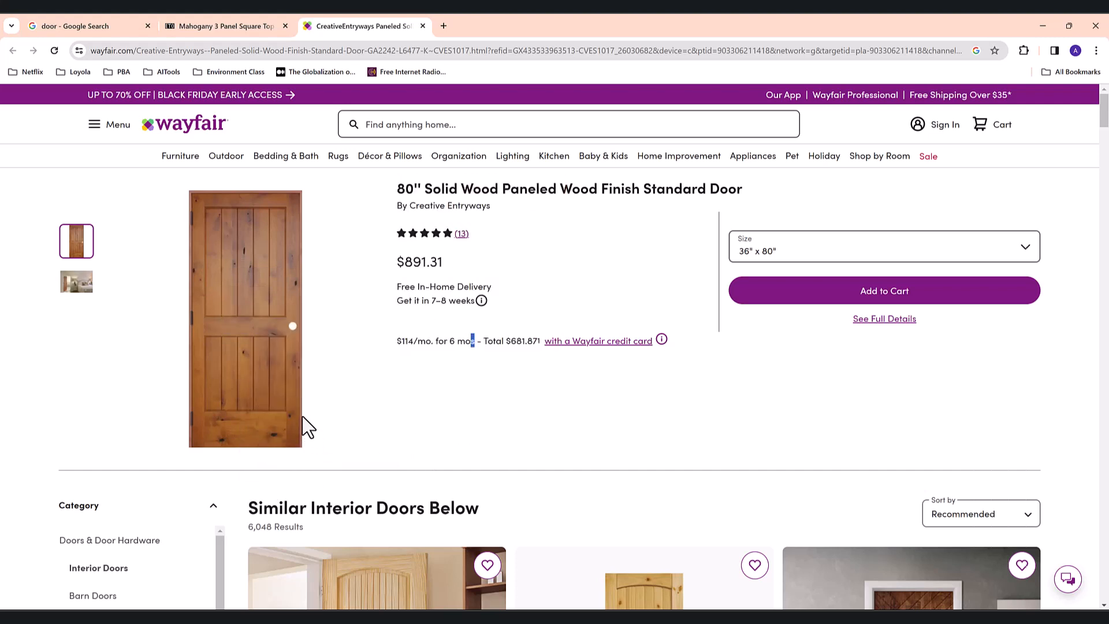
- Save the Wayfair door photo to Downloads as Door.webp and close the promo popup
right_click(251, 268)
click(287, 296)
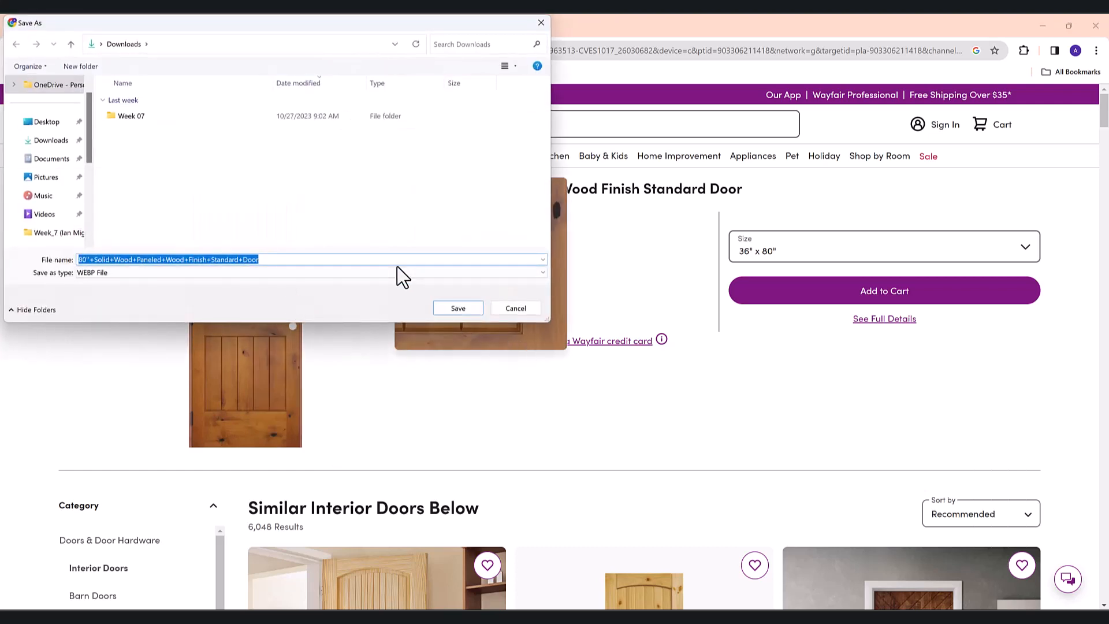
text(dOOR)
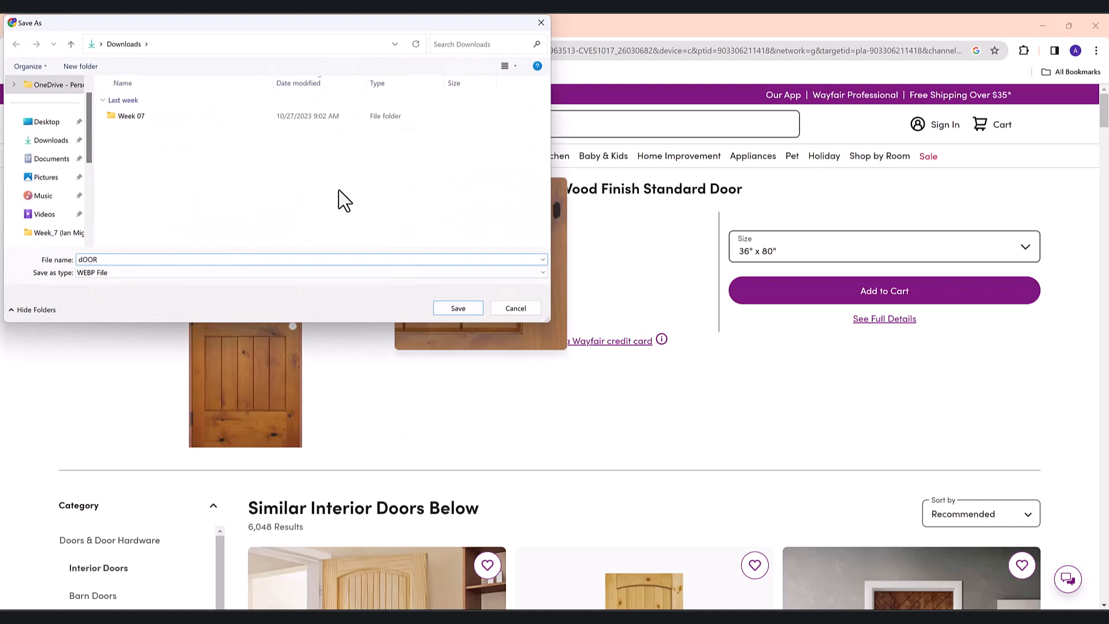
key(Caps_Lock)
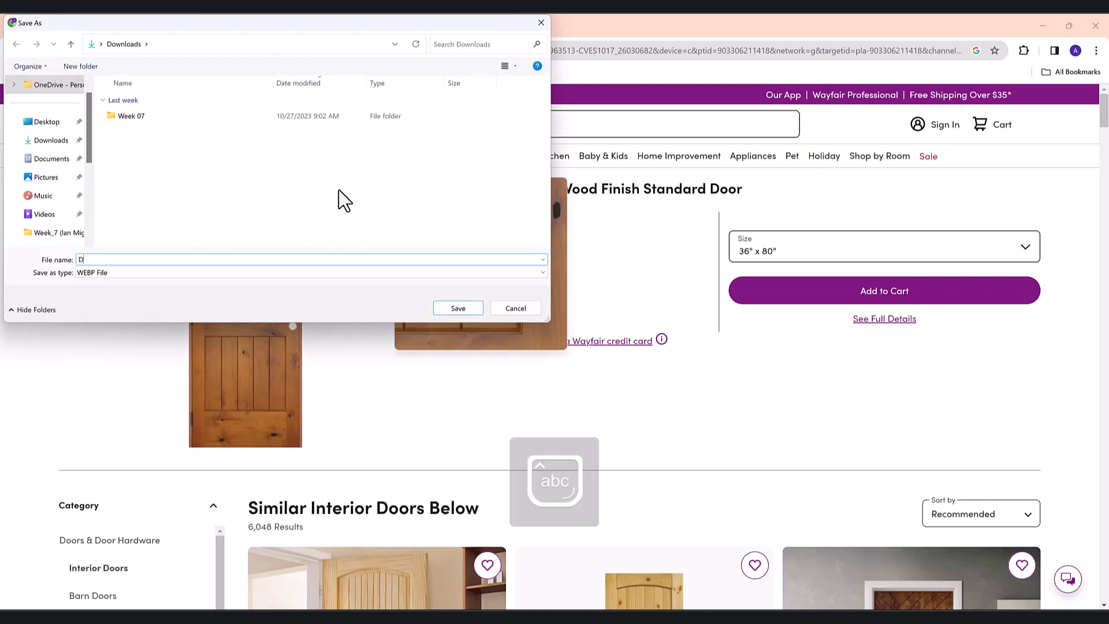
key(Return)
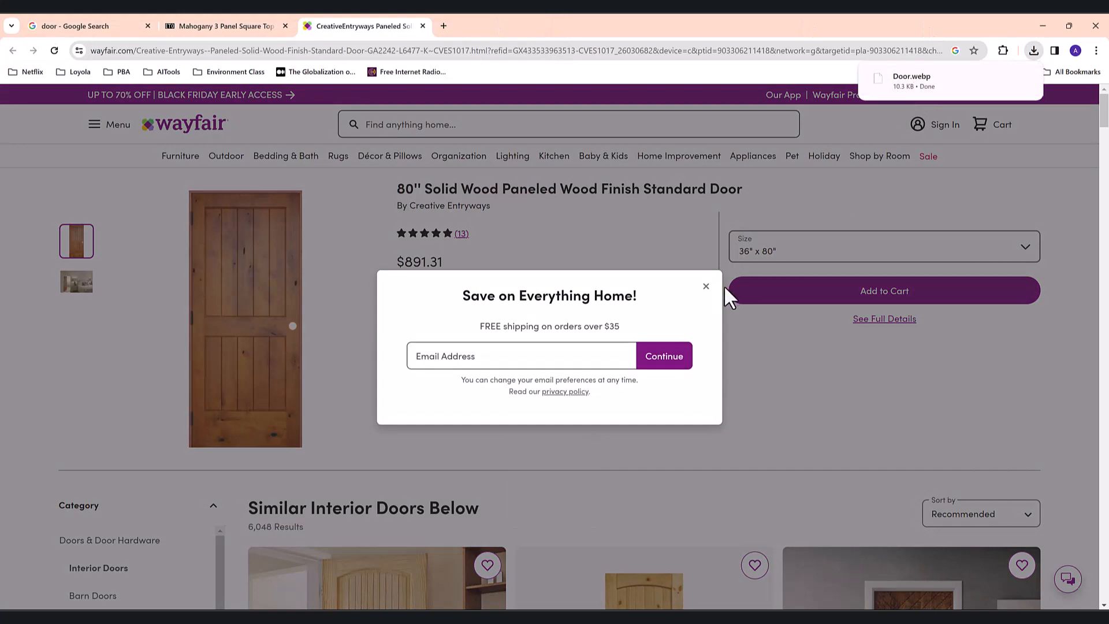
click(706, 285)
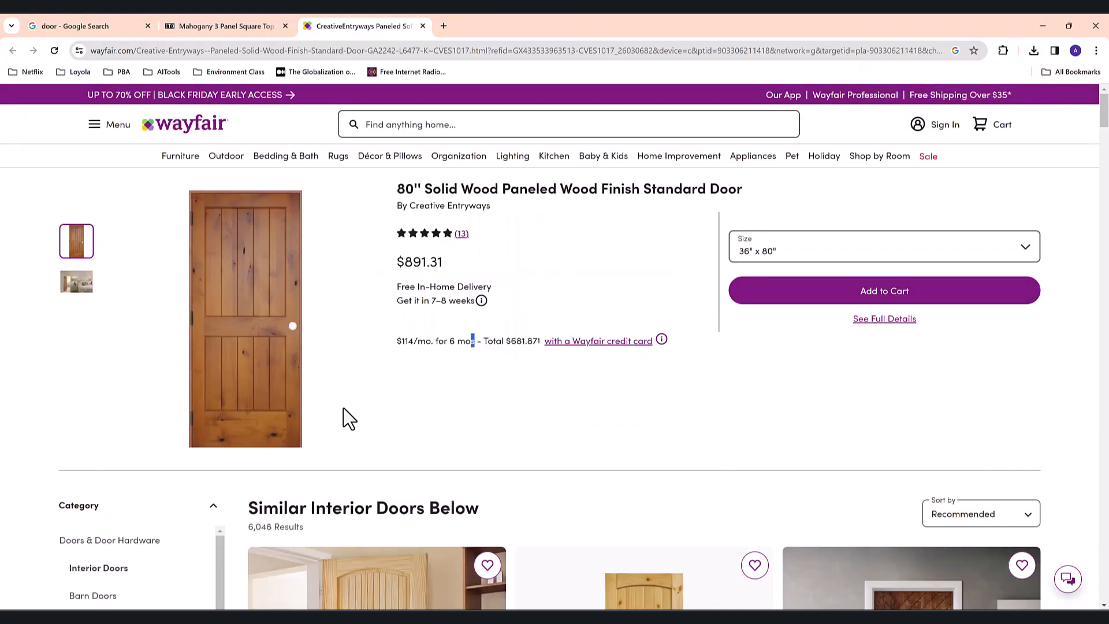
key(super+shift+s)
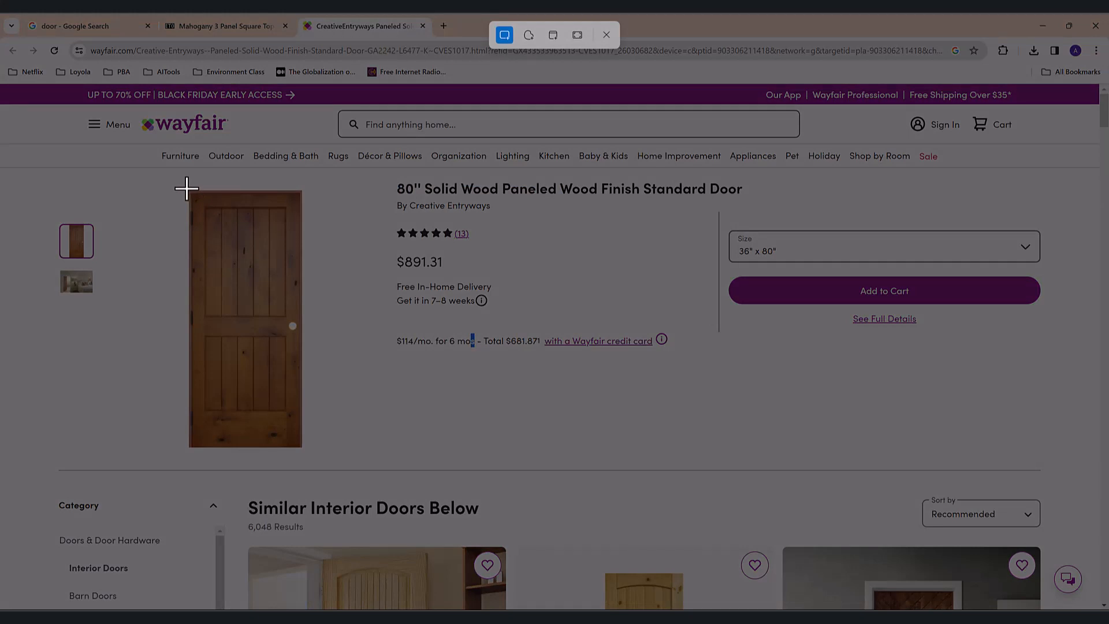
- Snip just the wooden door from the product page in Snipping Tool
drag(188, 188, 304, 448)
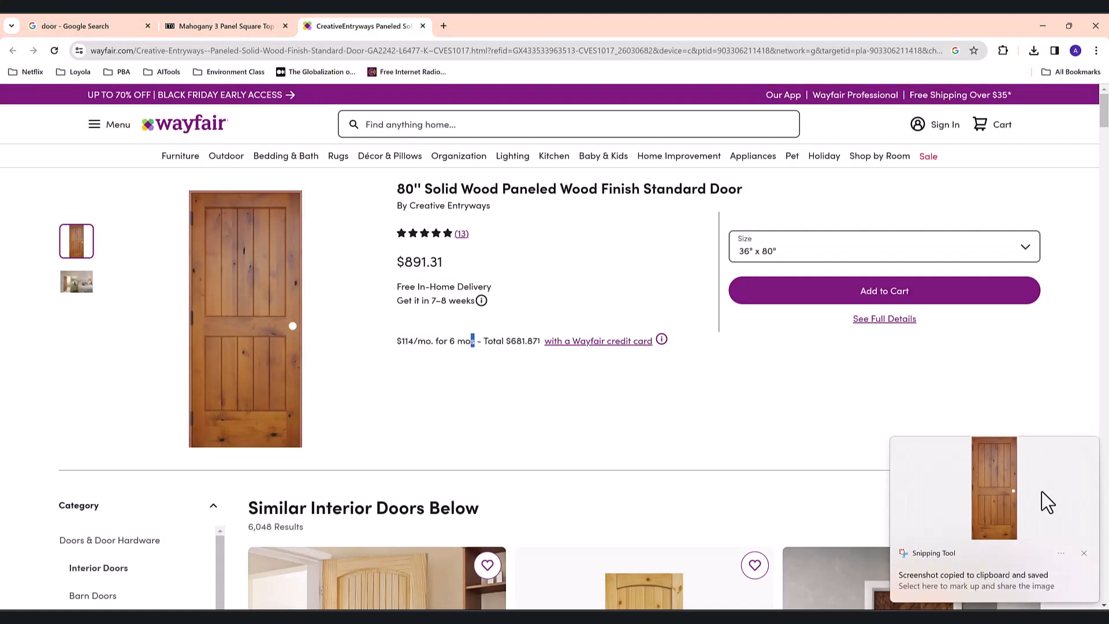
click(1011, 507)
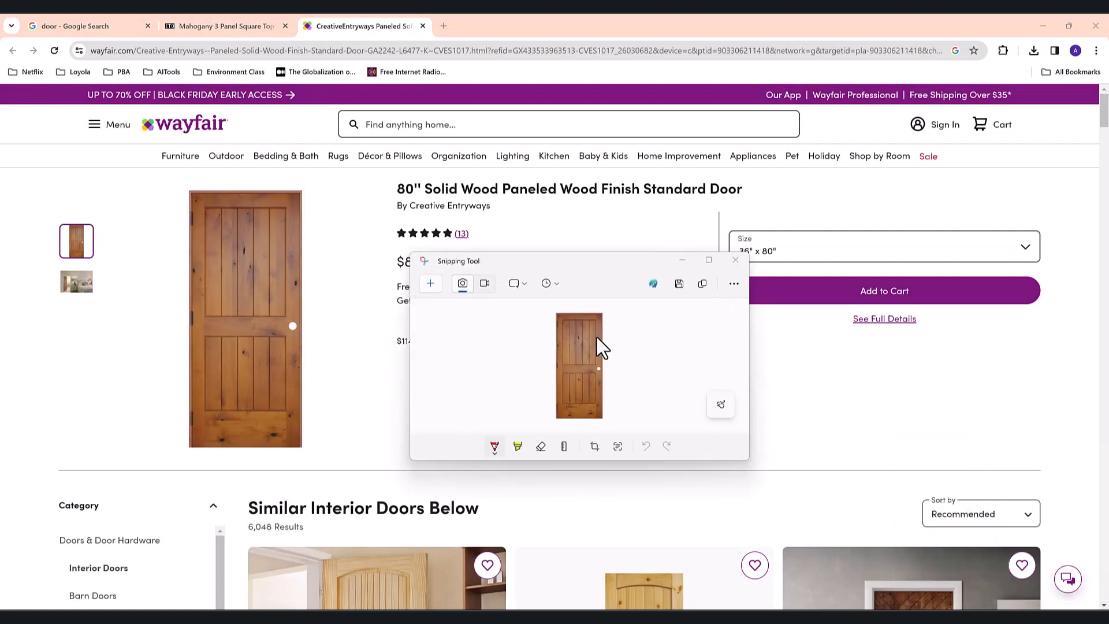
key(super)
text(snipp)
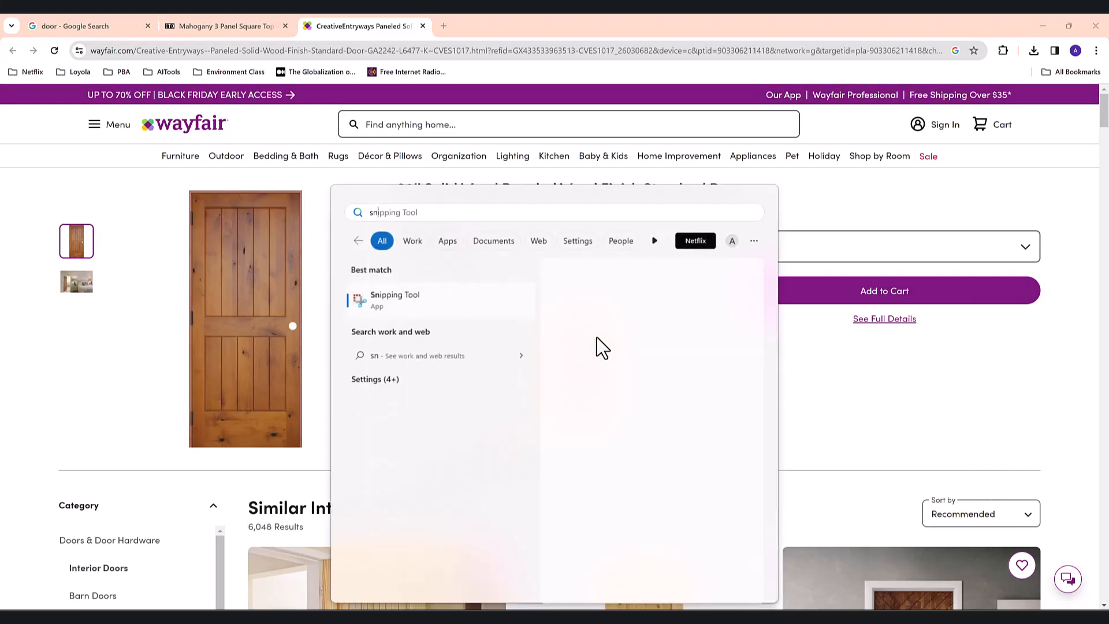
key(BackSpace)
key(BackSpace)
key(BackSpace)
key(BackSpace)
key(BackSpace)
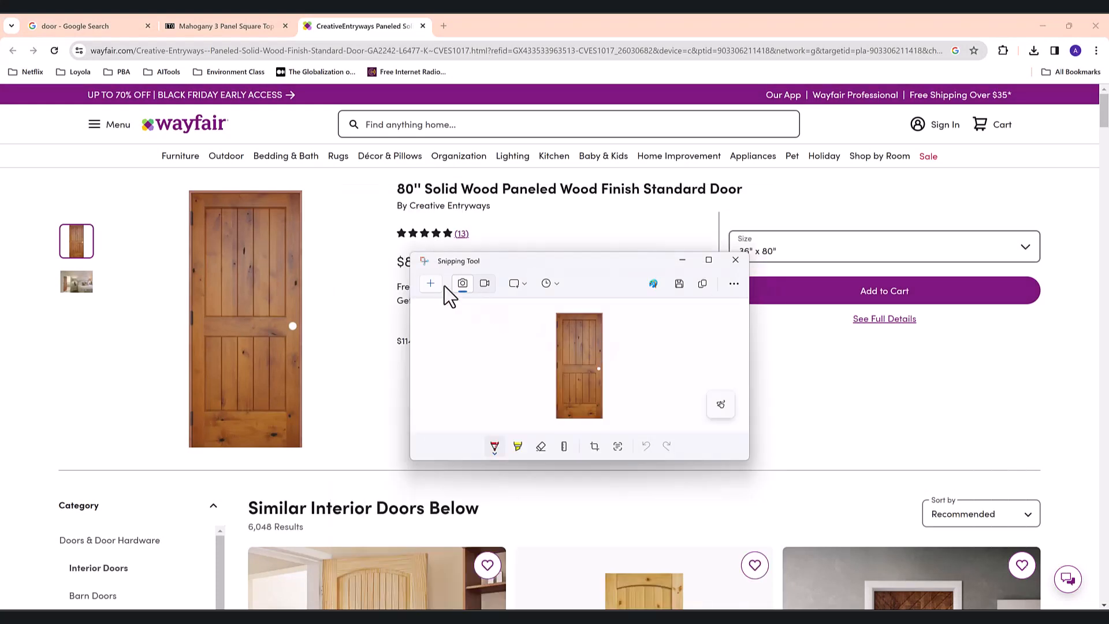
click(438, 285)
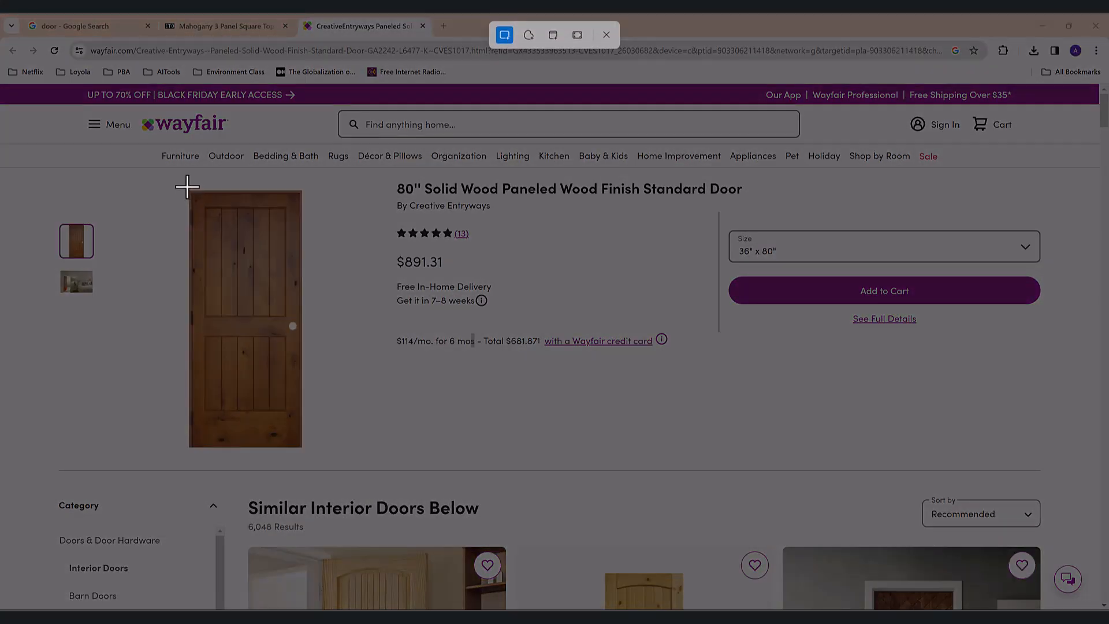
drag(188, 189, 302, 449)
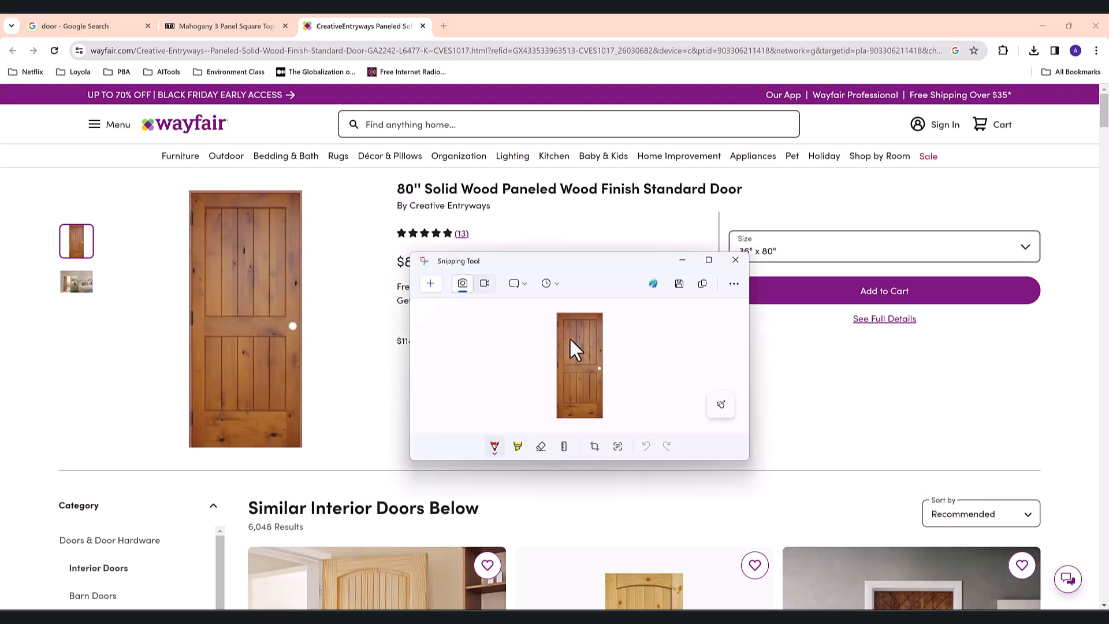
- Save the door snip as Door in the Downloads folder and return to Unity
click(679, 284)
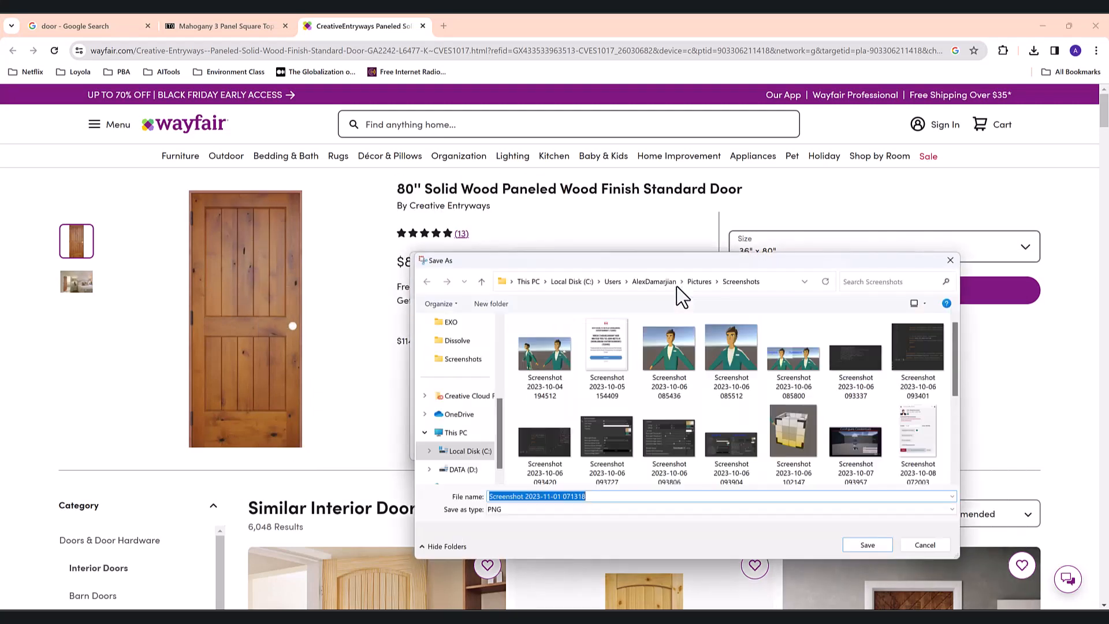
scroll(465, 445, up, 5)
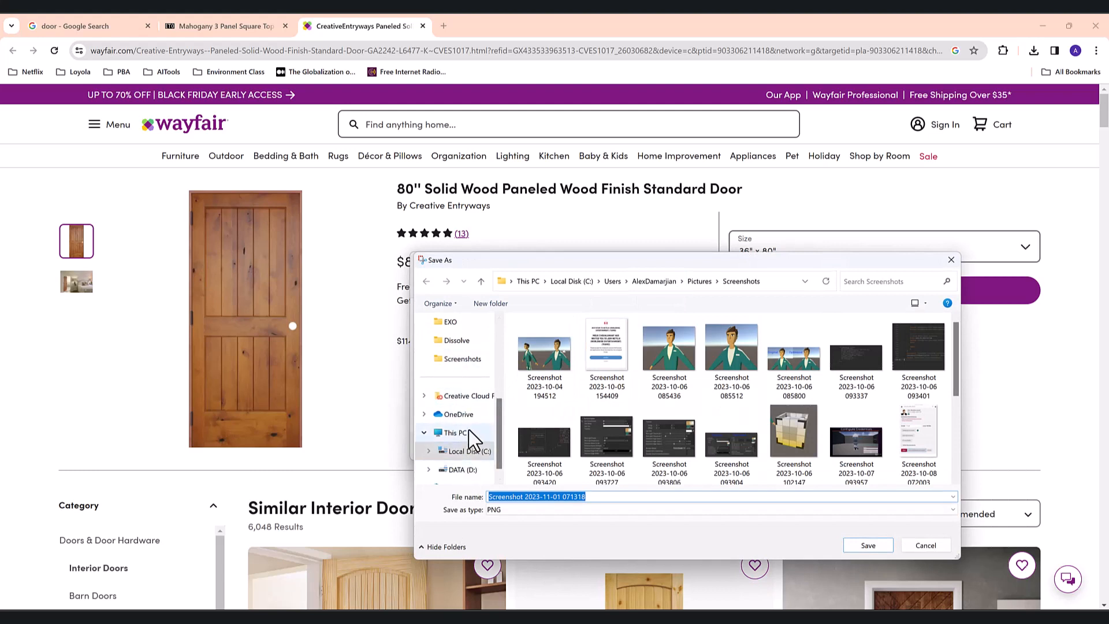
click(457, 378)
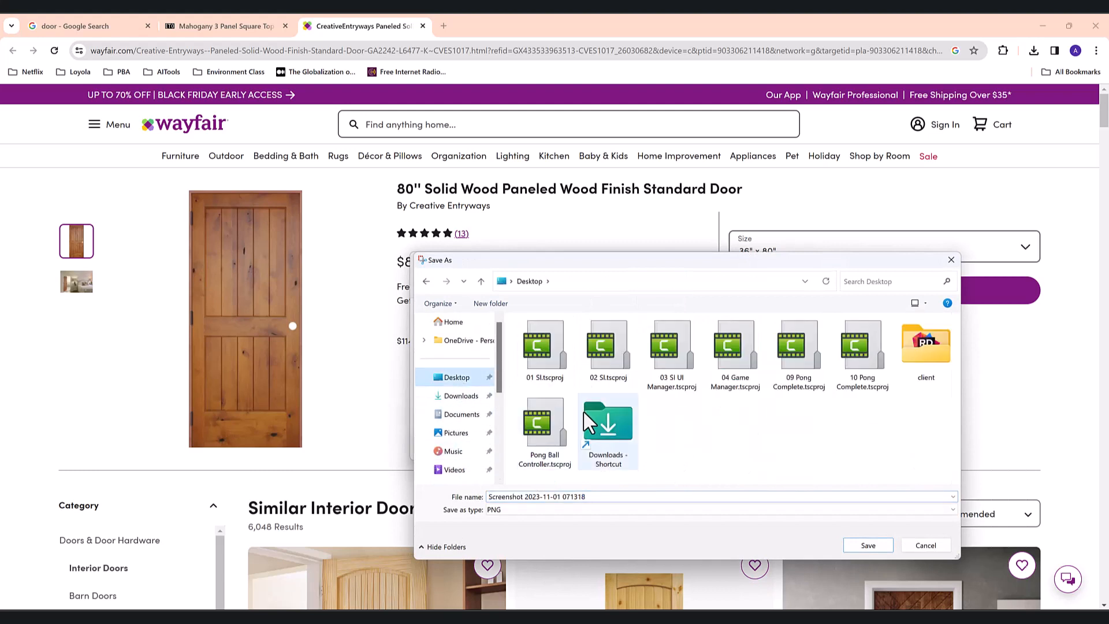
click(461, 396)
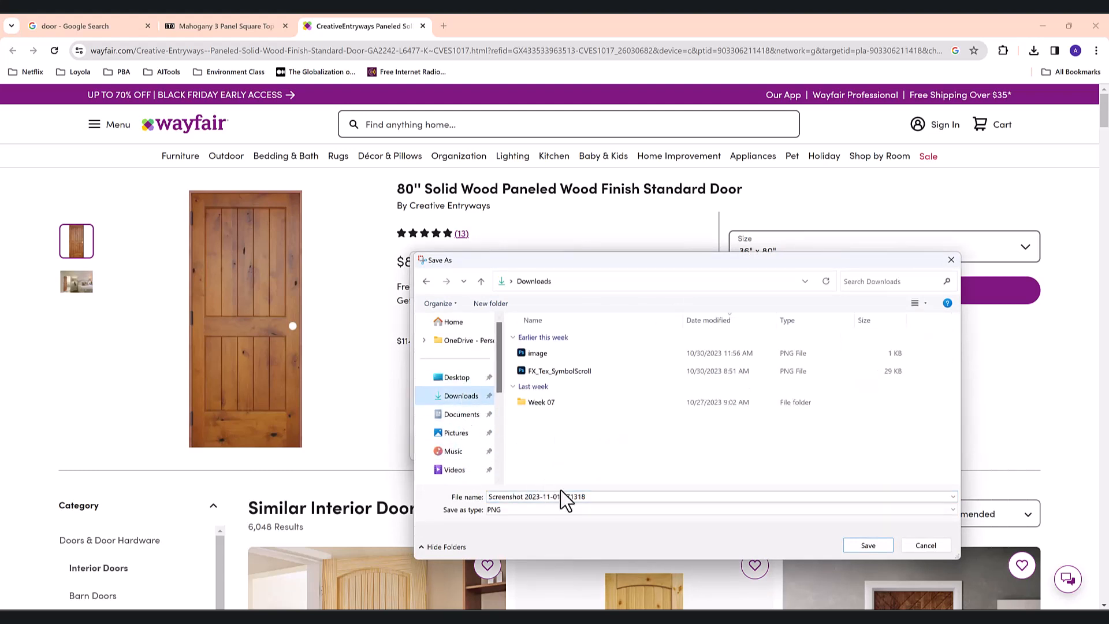
triple_click(581, 499)
text(Door)
key(Return)
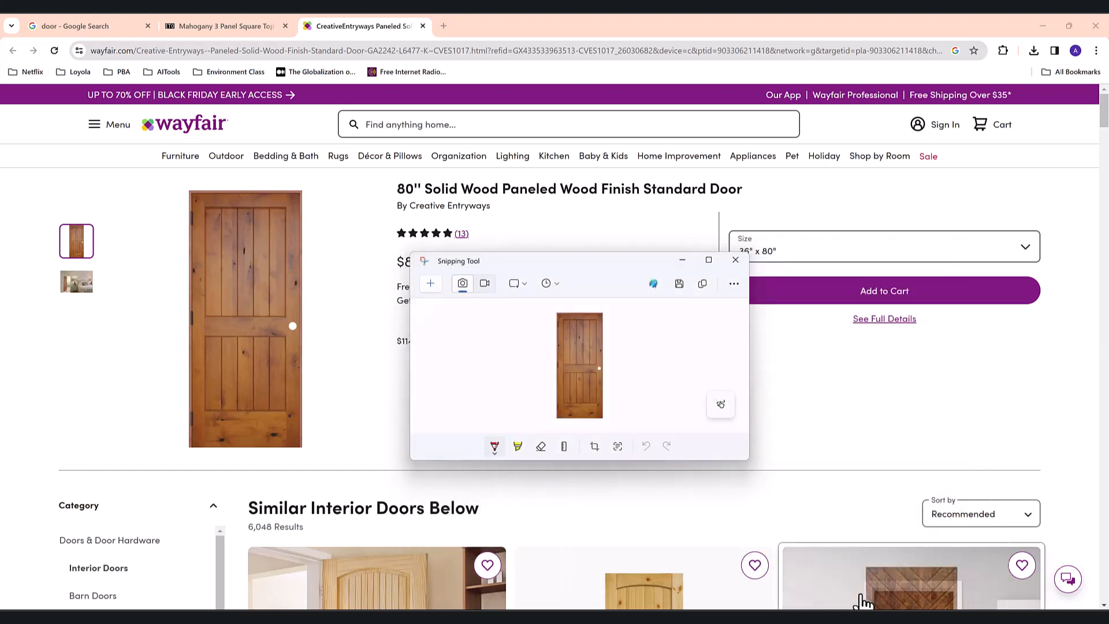
key(alt+Tab)
scroll(430, 193, down, 10)
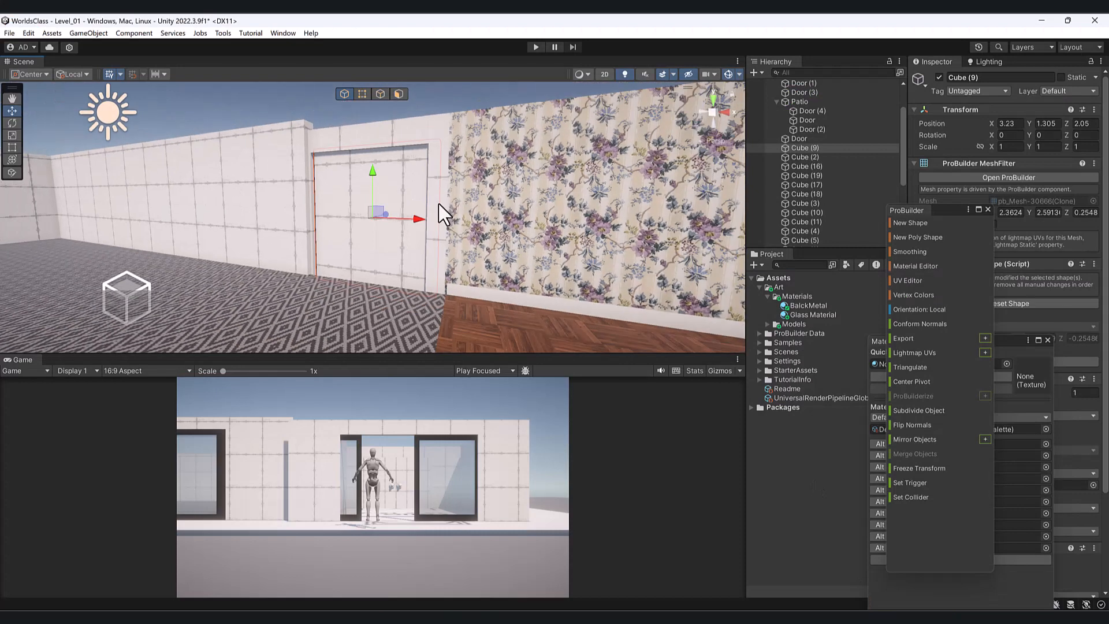
- Uncover the Project panel and expand the Models folder
alt+drag(441, 214, 414, 247)
scroll(415, 247, up, 7)
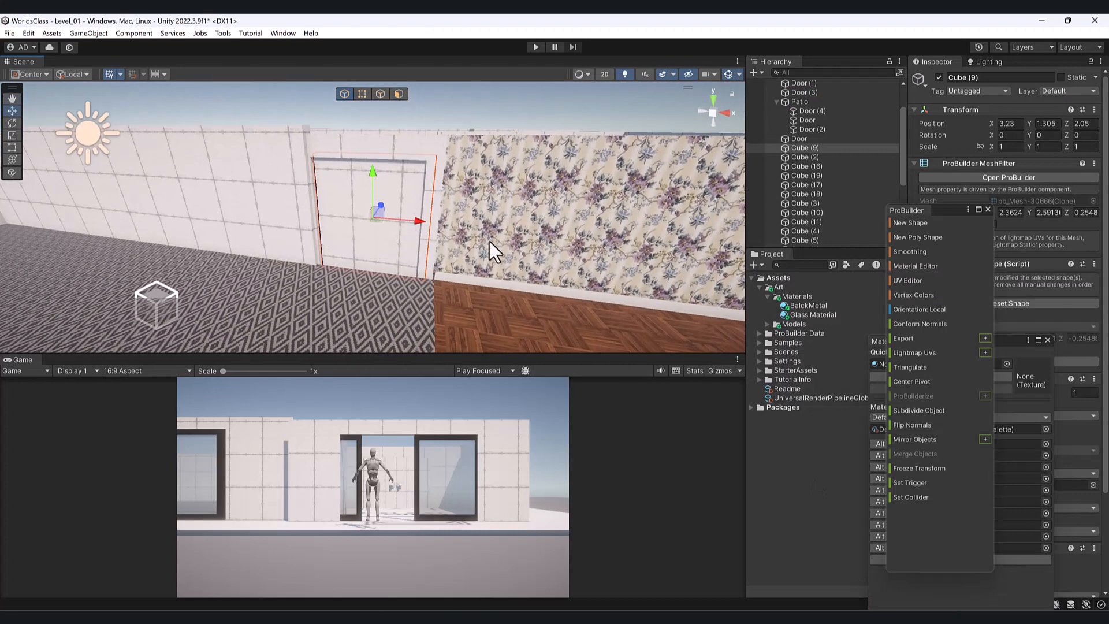
drag(938, 213, 367, 324)
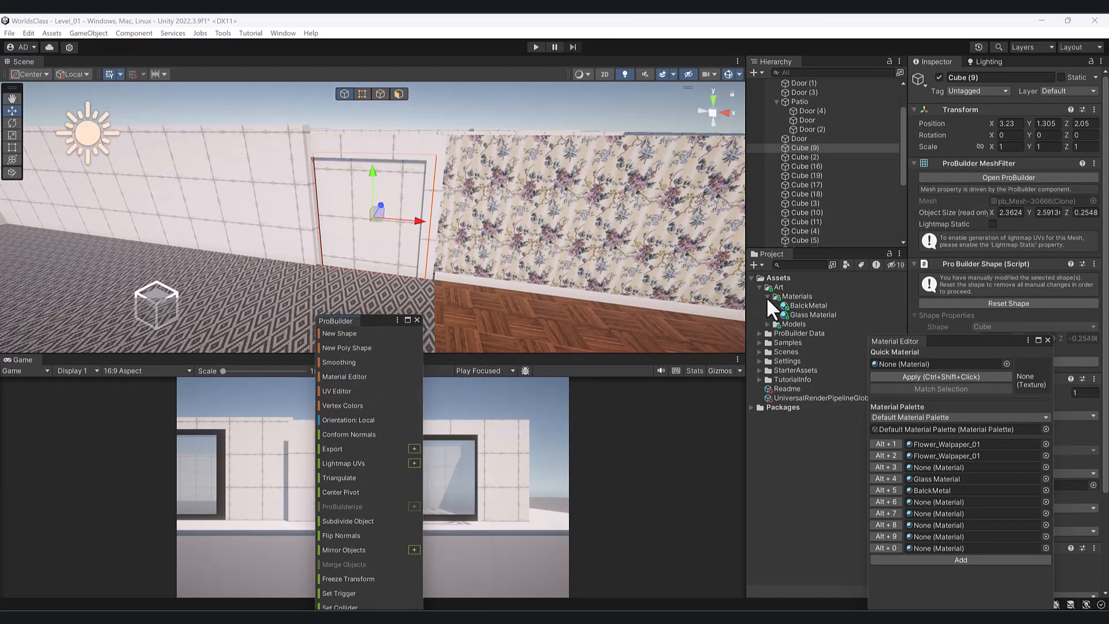
click(767, 296)
click(766, 306)
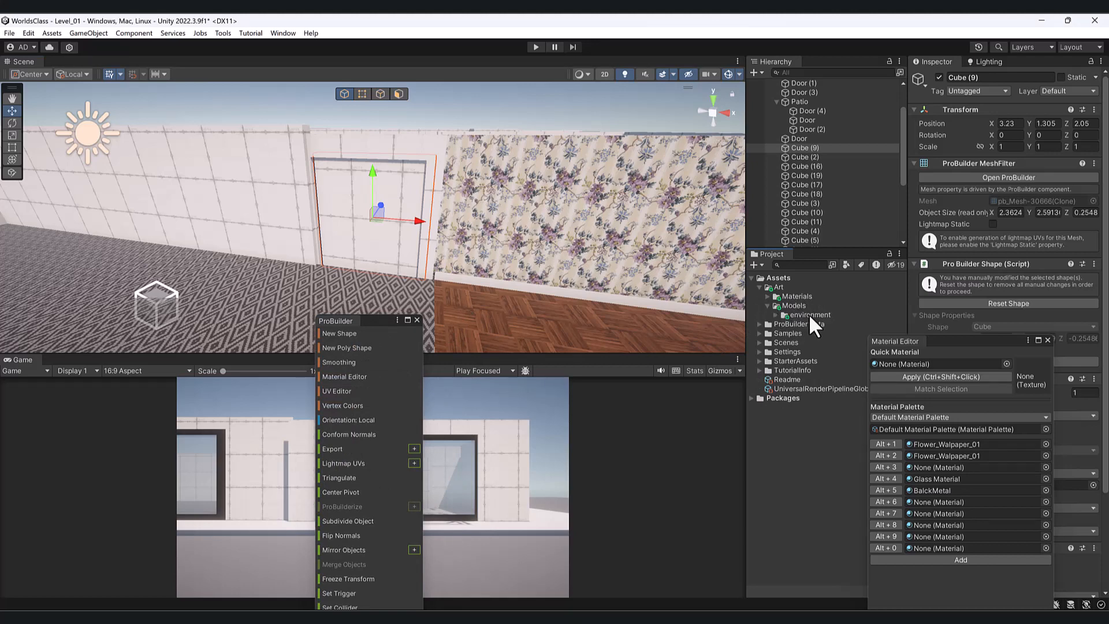
- Create an Envir_Assets folder under Models with a Doors subfolder inside it
right_click(800, 304)
mouse_move(848, 294)
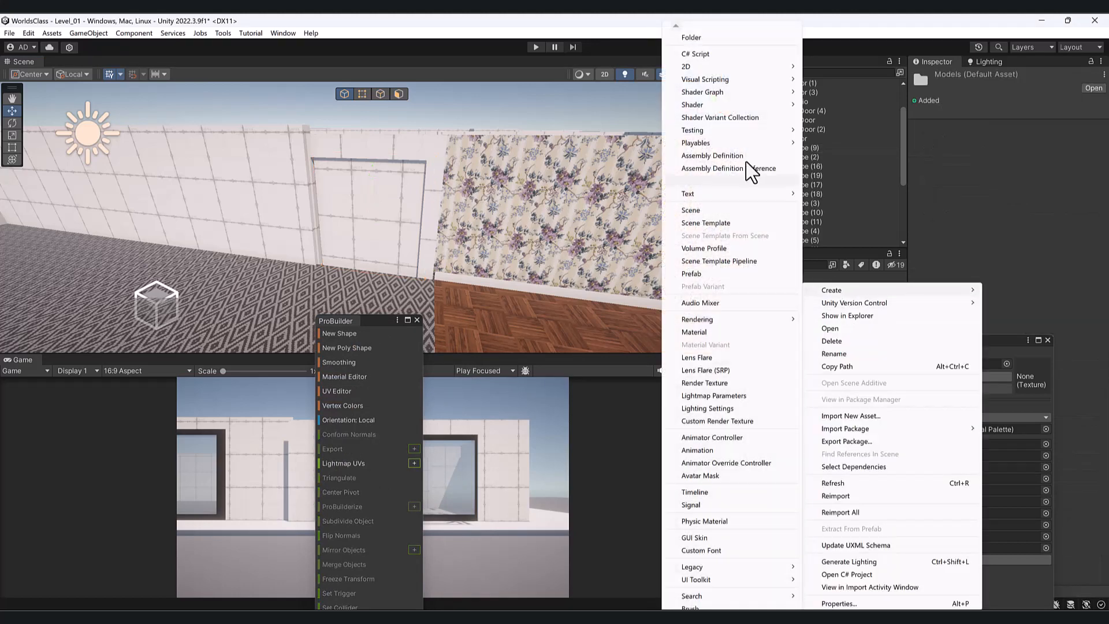
click(690, 38)
text(E)
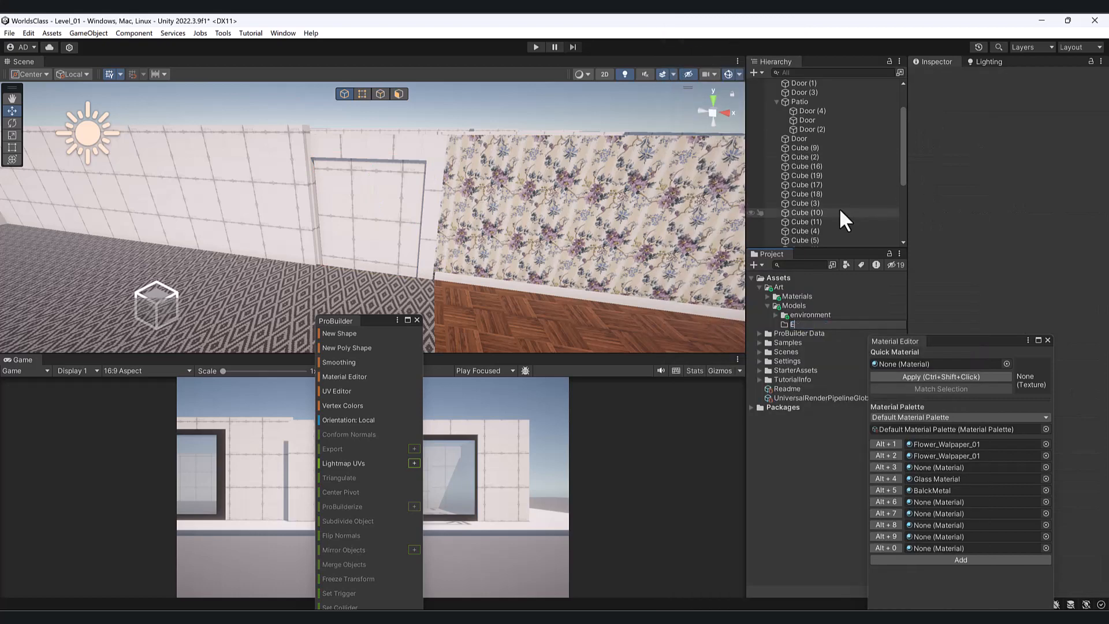
text(nvir_Assets)
key(Return)
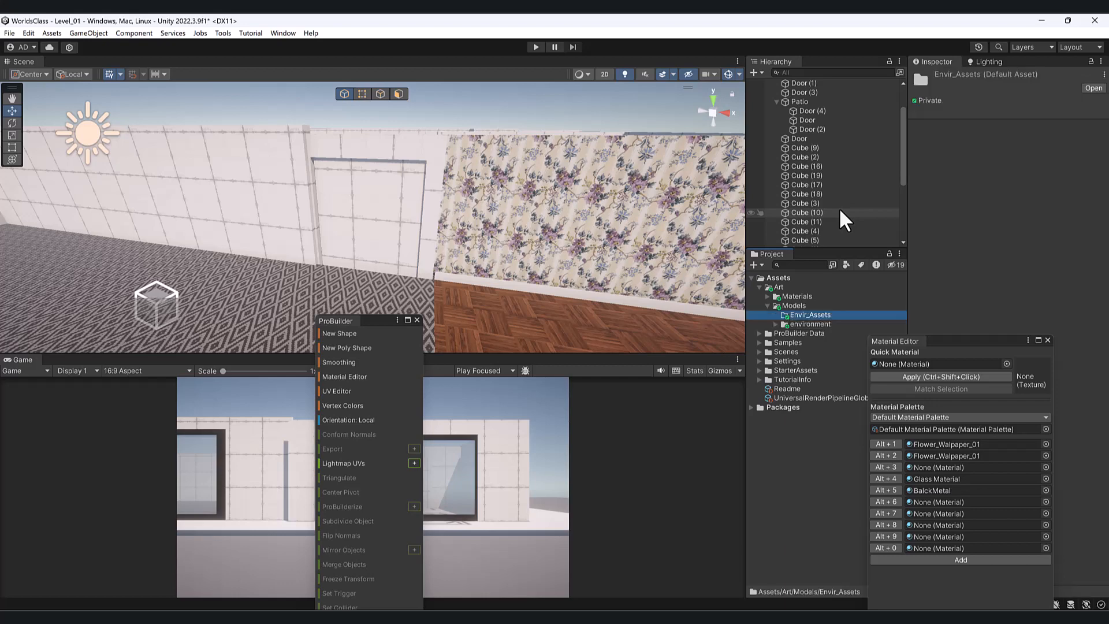
right_click(831, 315)
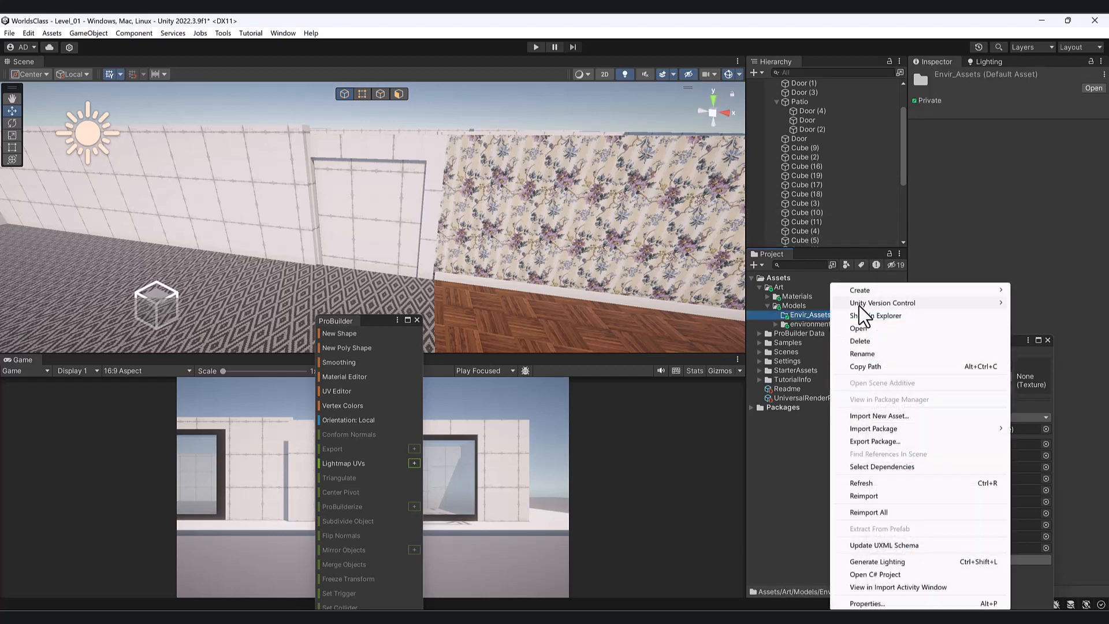
mouse_move(871, 290)
click(756, 38)
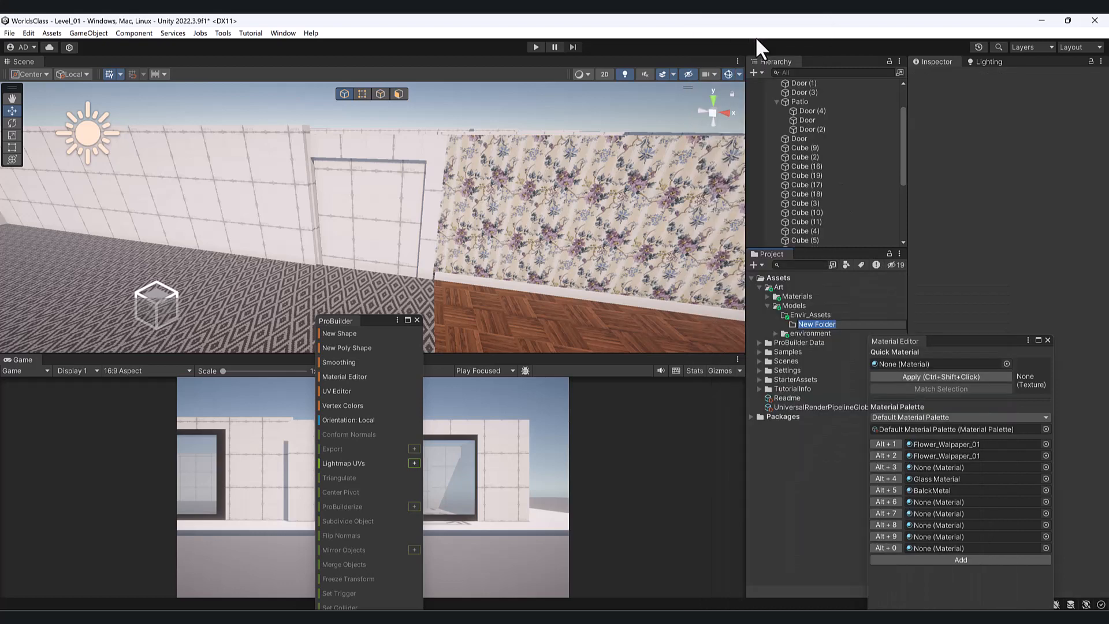
text(Doors)
key(Return)
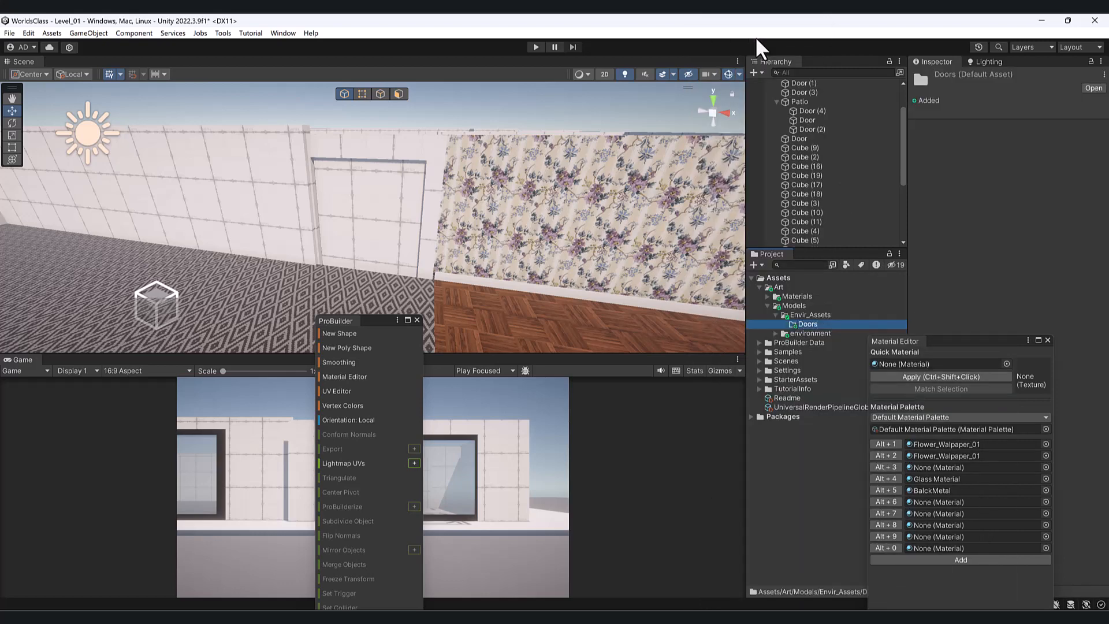
- Start Import New Asset on the Doors folder
drag(989, 347, 1077, 358)
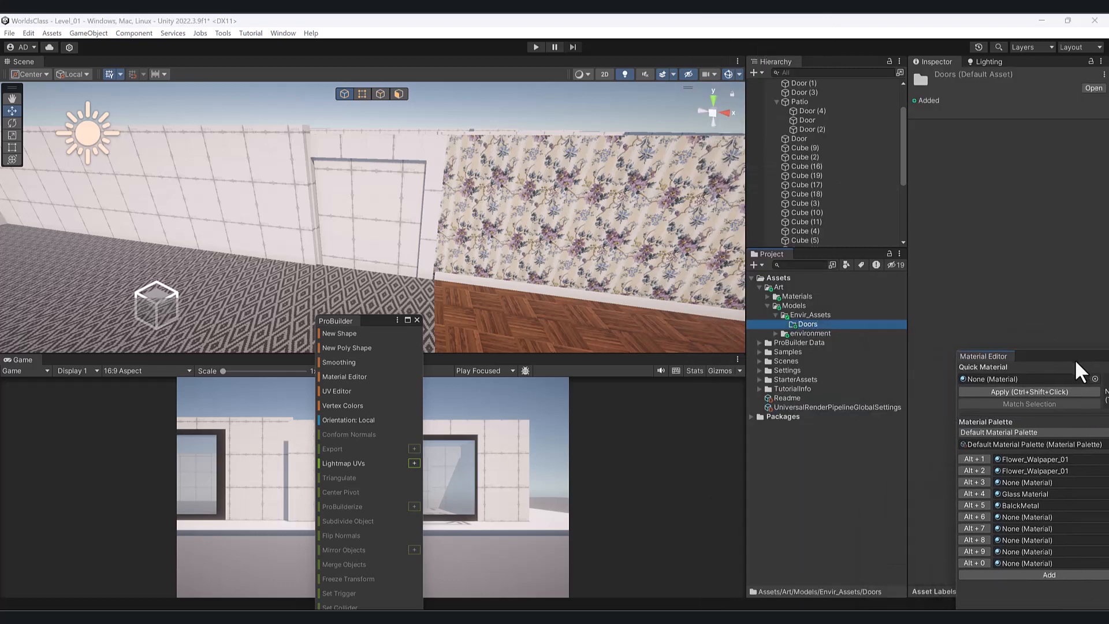
right_click(811, 325)
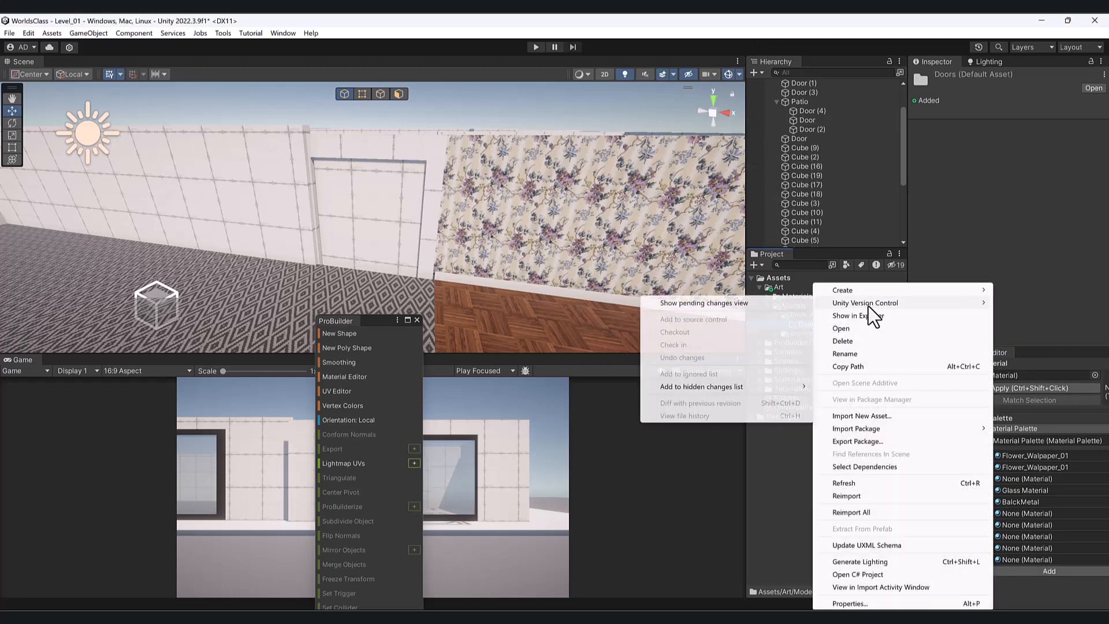
click(864, 416)
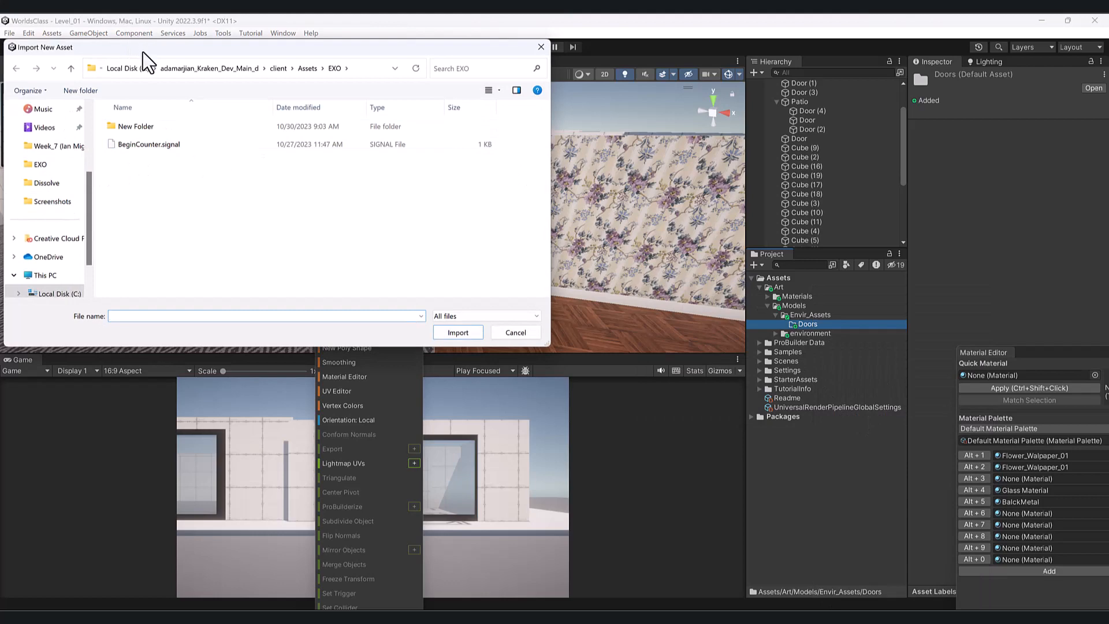
- Import the Door image from Downloads into the Doors folder
scroll(23, 231, up, 3)
click(57, 165)
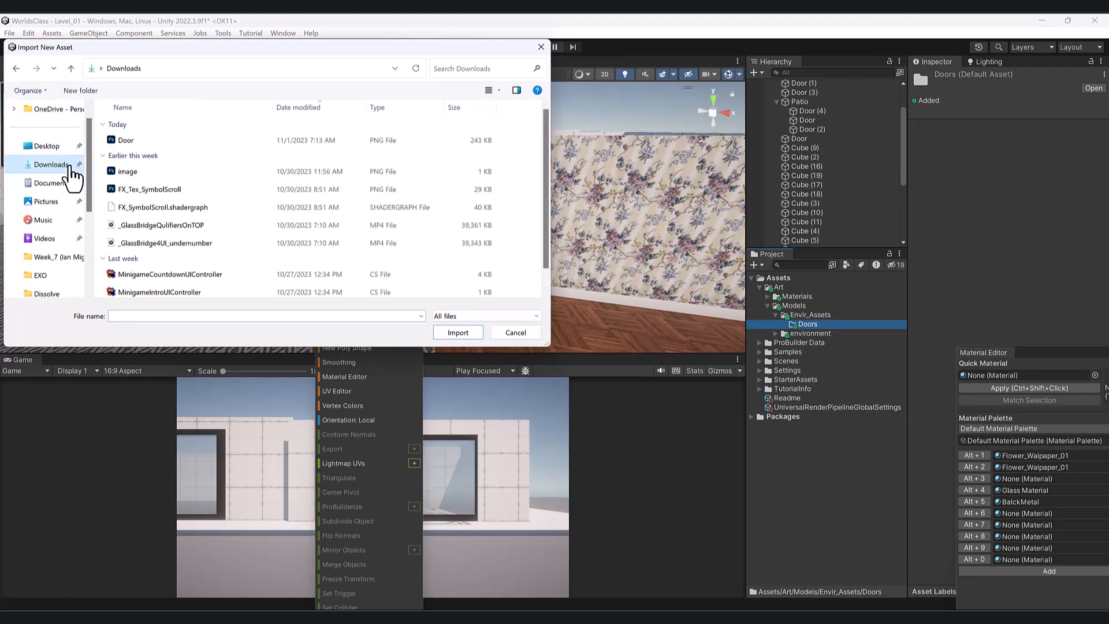
double_click(159, 143)
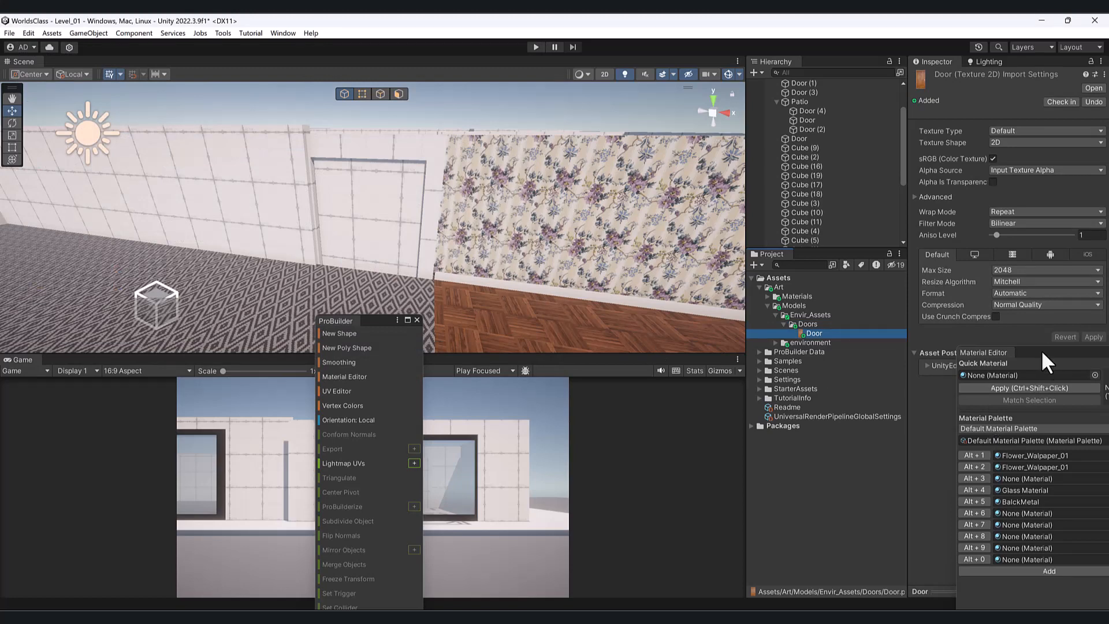
- Close the material palette and enlarge the 512x1024 Door texture preview
drag(1047, 361, 464, 401)
click(555, 390)
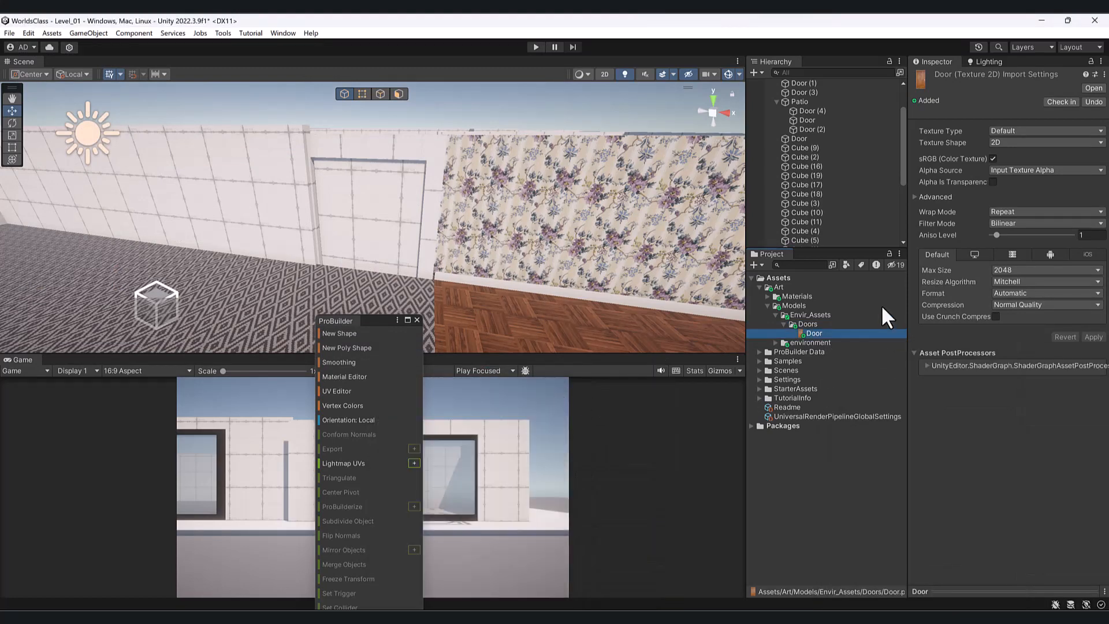
click(1011, 590)
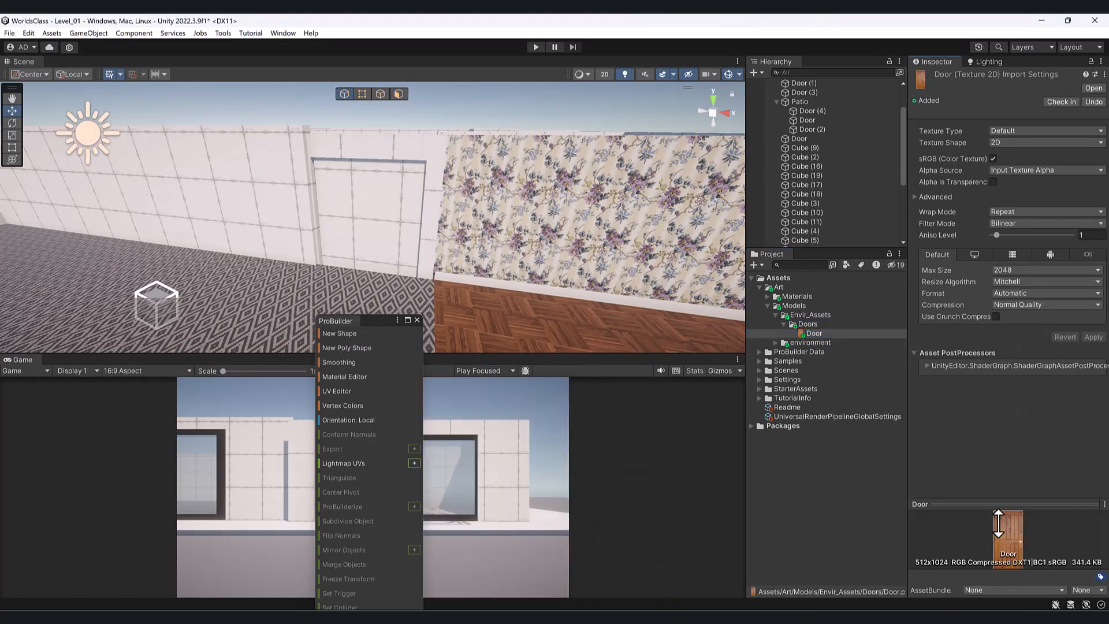
drag(1003, 508, 978, 422)
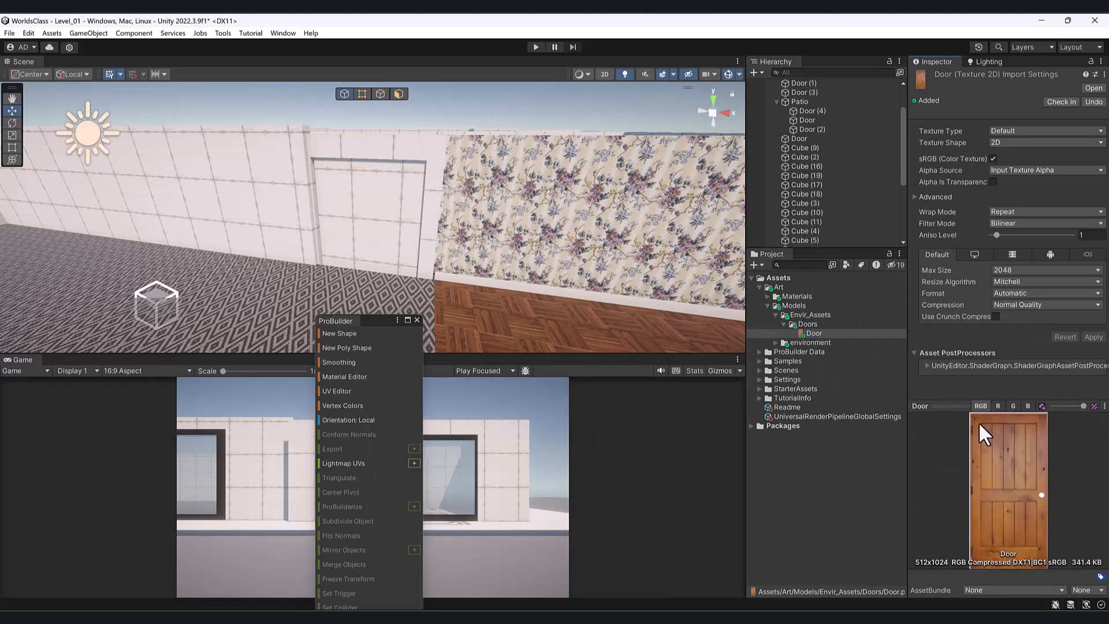
click(387, 191)
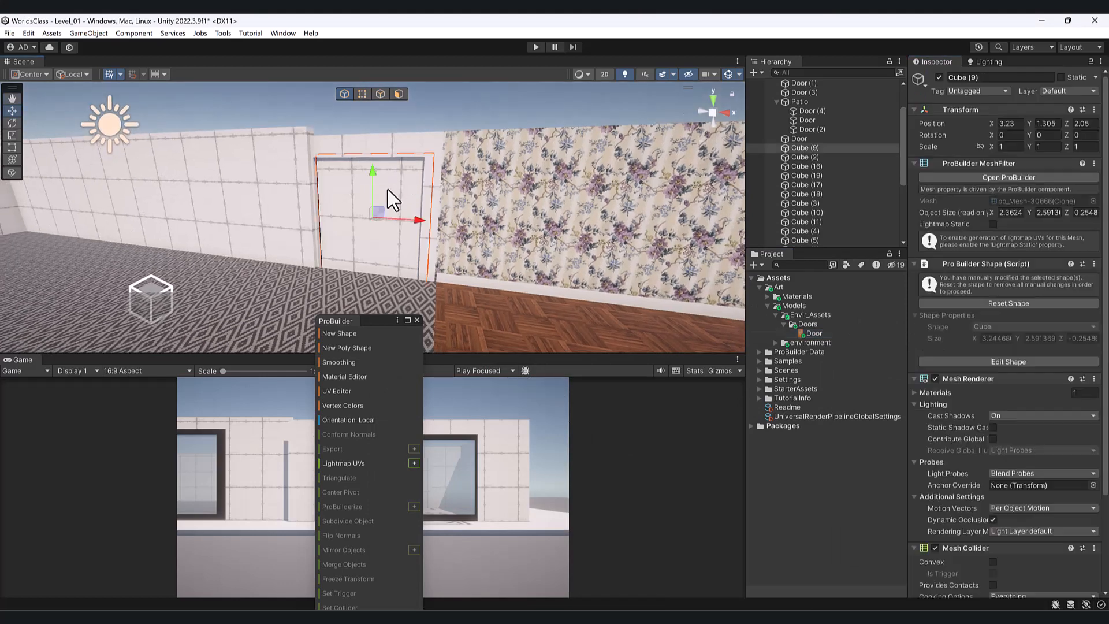
- Apply the Door texture to the door cube, creating a Door material
drag(806, 335, 401, 209)
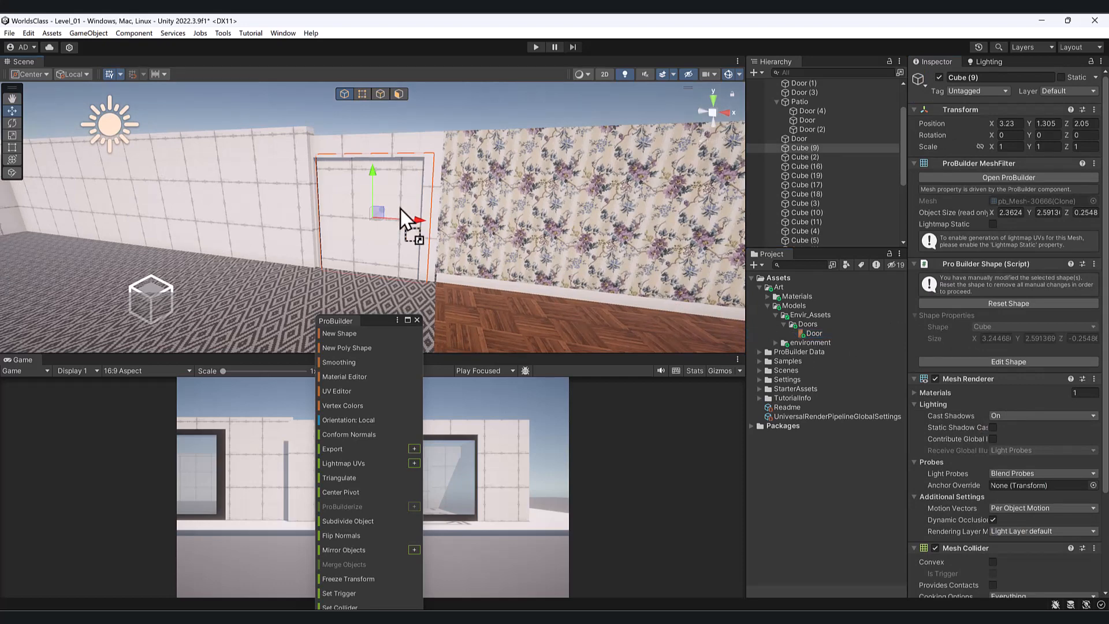
drag(336, 186, 335, 185)
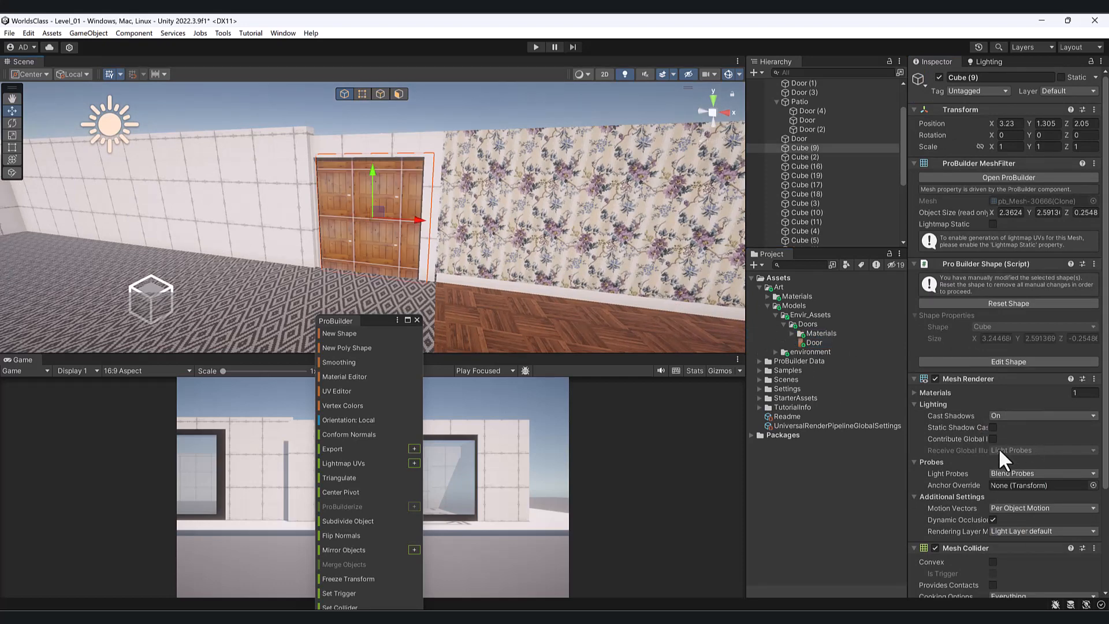
alt+drag(94, 109, 315, 253)
- Slide the door cube forward along Z out of the wall and enable face selection
drag(385, 205, 341, 142)
scroll(408, 185, down, 4)
alt+drag(408, 185, 357, 115)
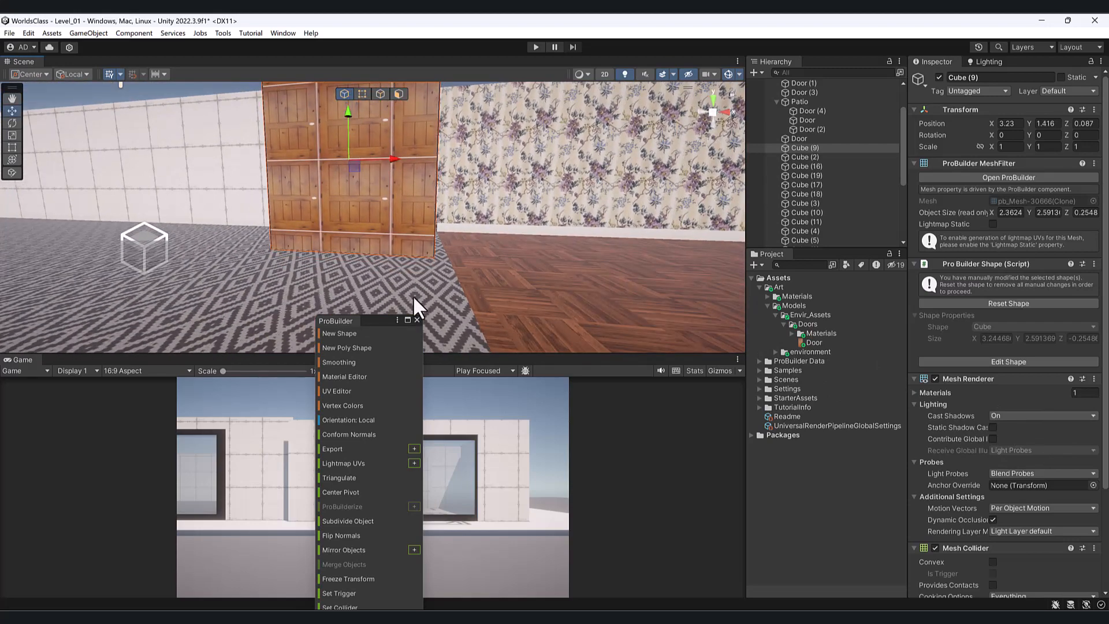
drag(380, 318, 725, 185)
middle_drag(595, 217, 543, 314)
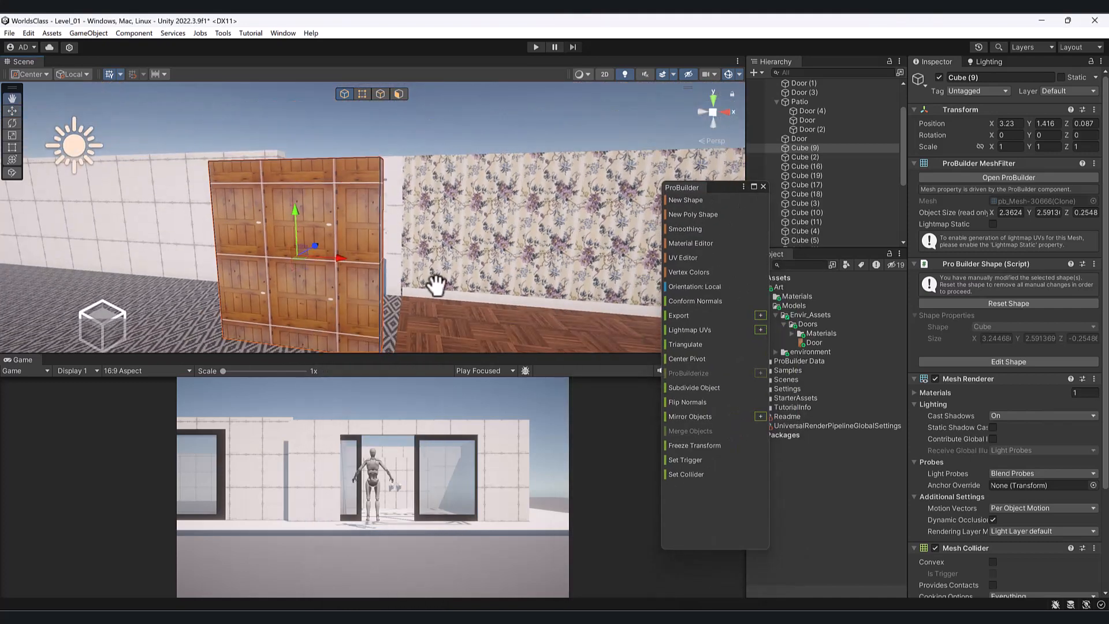
middle_drag(436, 284, 469, 267)
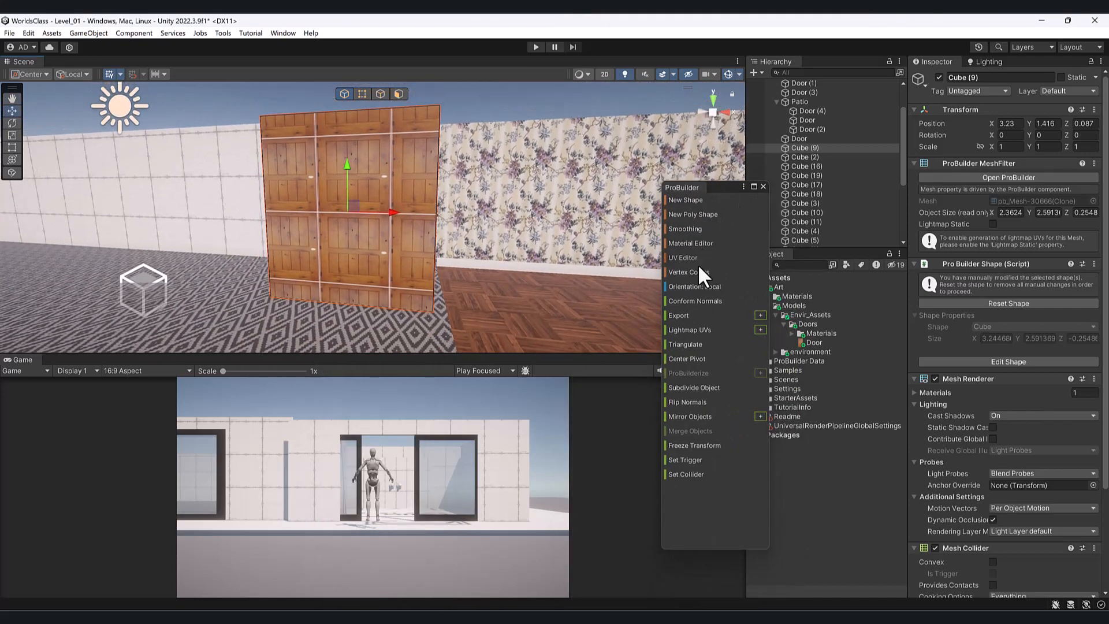
click(398, 93)
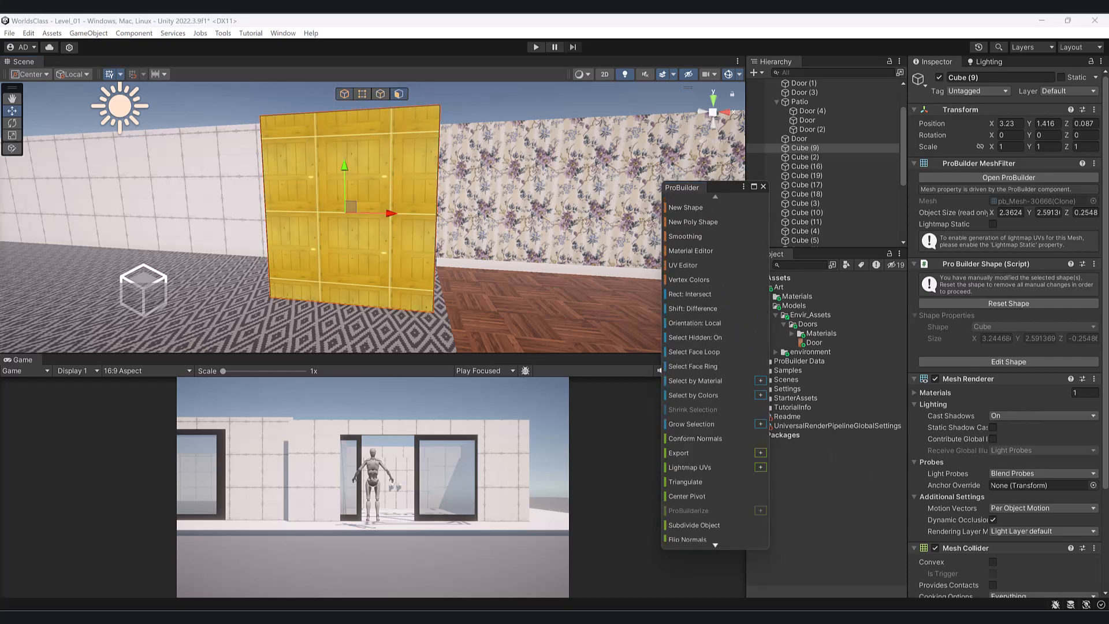
- In the UV Editor, move the door face's UVs over the door texture
click(683, 265)
scroll(794, 281, down, 3)
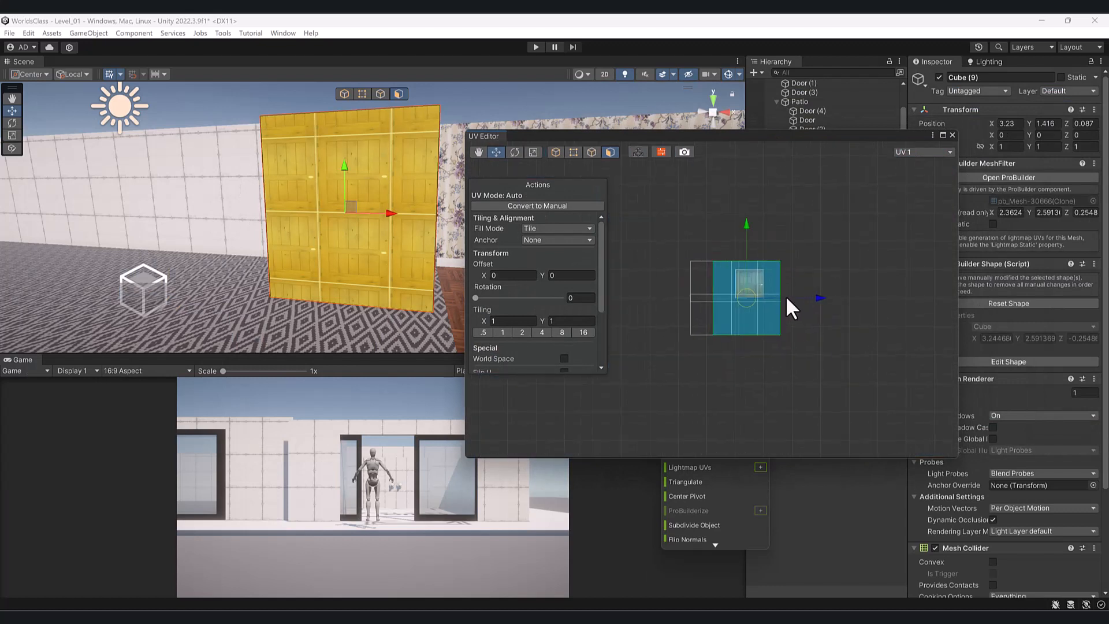
drag(813, 292, 889, 291)
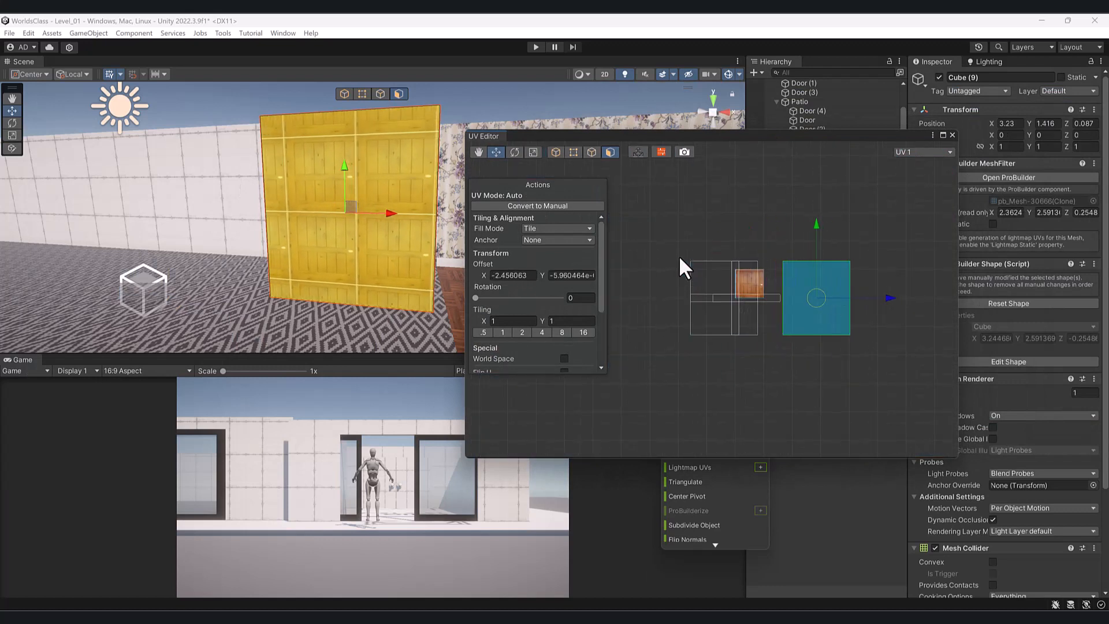
drag(676, 250, 780, 381)
drag(806, 298, 726, 304)
scroll(811, 274, up, 4)
middle_drag(823, 269, 723, 246)
scroll(786, 245, down, 2)
drag(694, 237, 915, 449)
drag(777, 317, 726, 298)
- Scale the door face's UVs down to fit the texture
drag(728, 137, 813, 153)
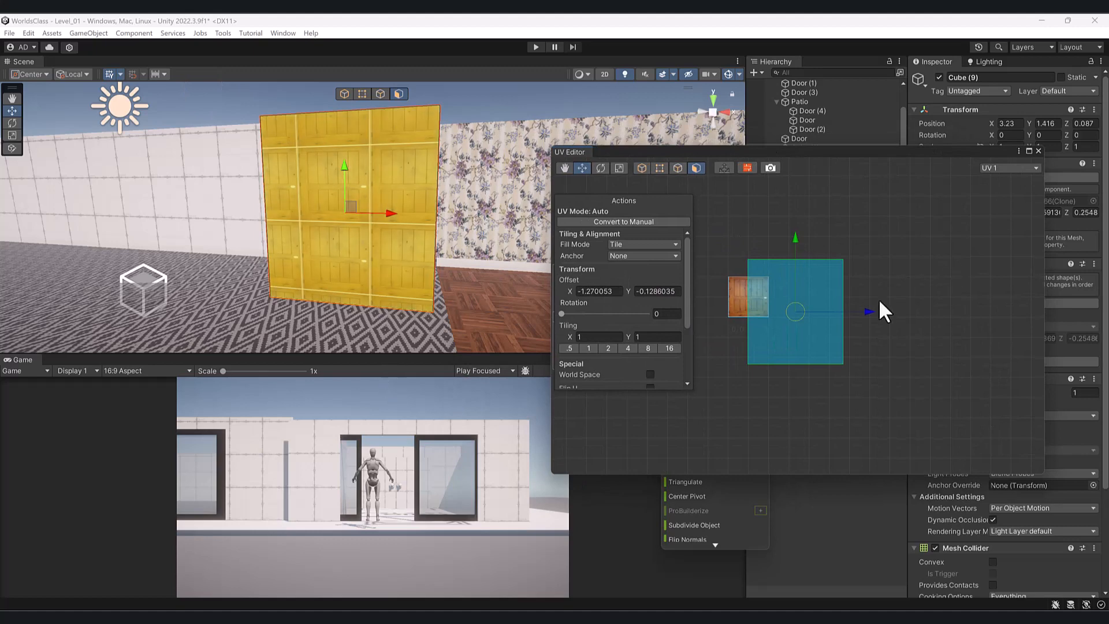
scroll(868, 302, up, 2)
scroll(868, 301, up, 1)
middle_drag(797, 316, 881, 357)
click(862, 359)
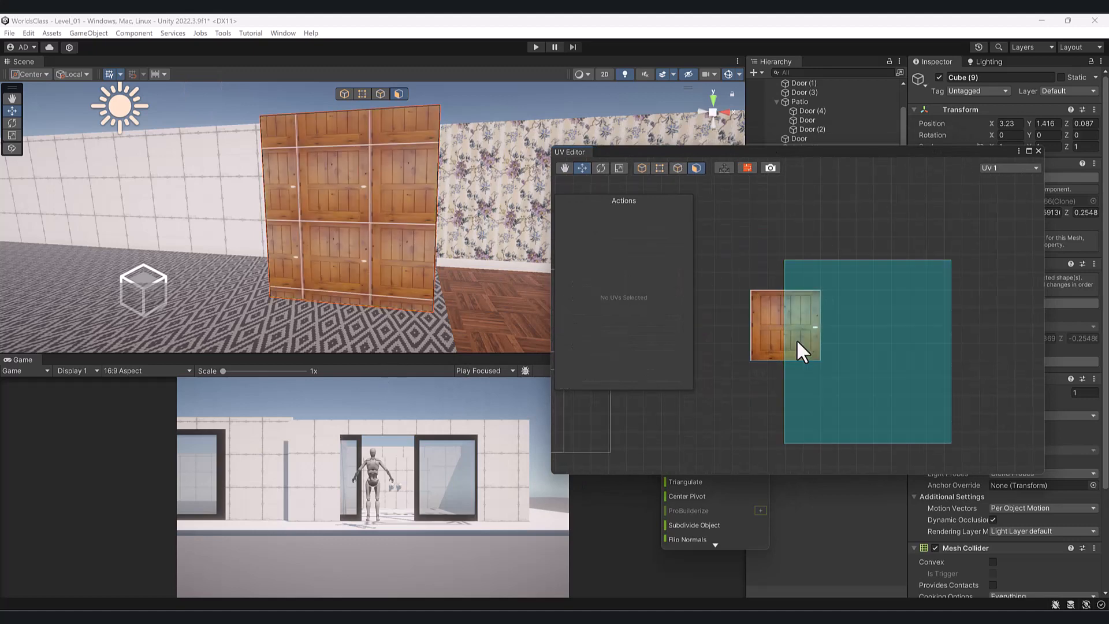
click(865, 350)
key(r)
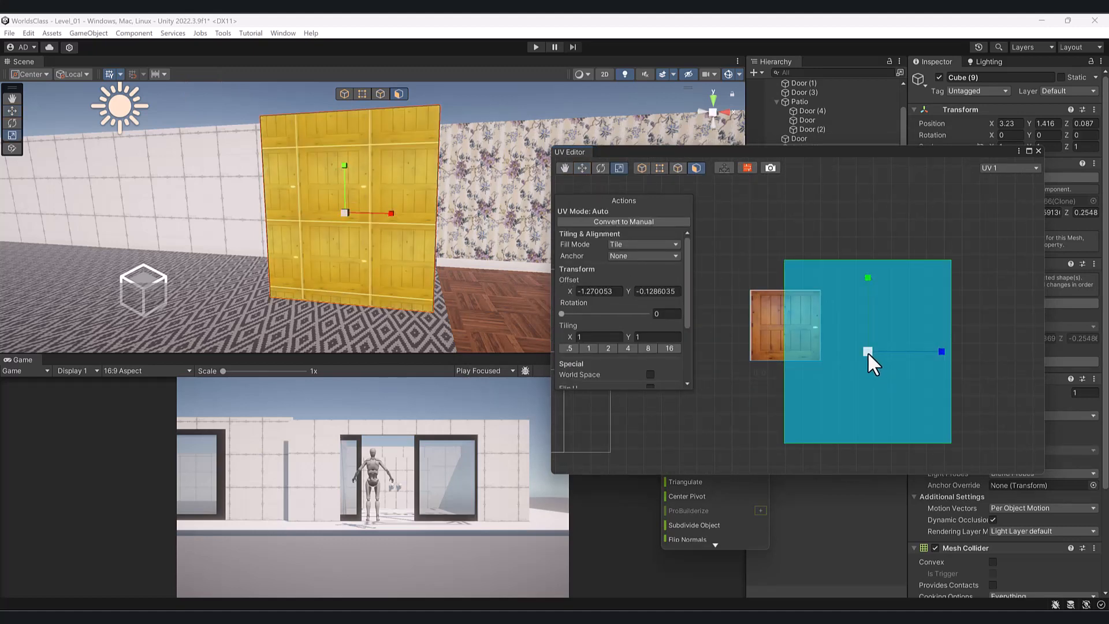
drag(868, 352, 803, 345)
key(w)
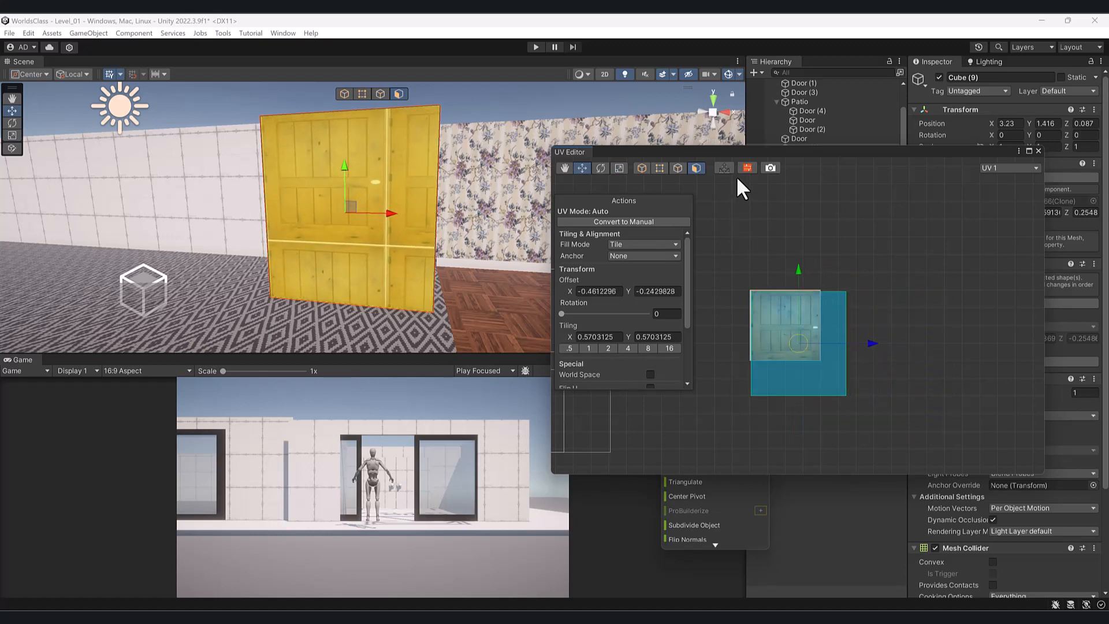
- Try aligning the right and bottom UV edges with the texture, undoing each attempt
click(654, 168)
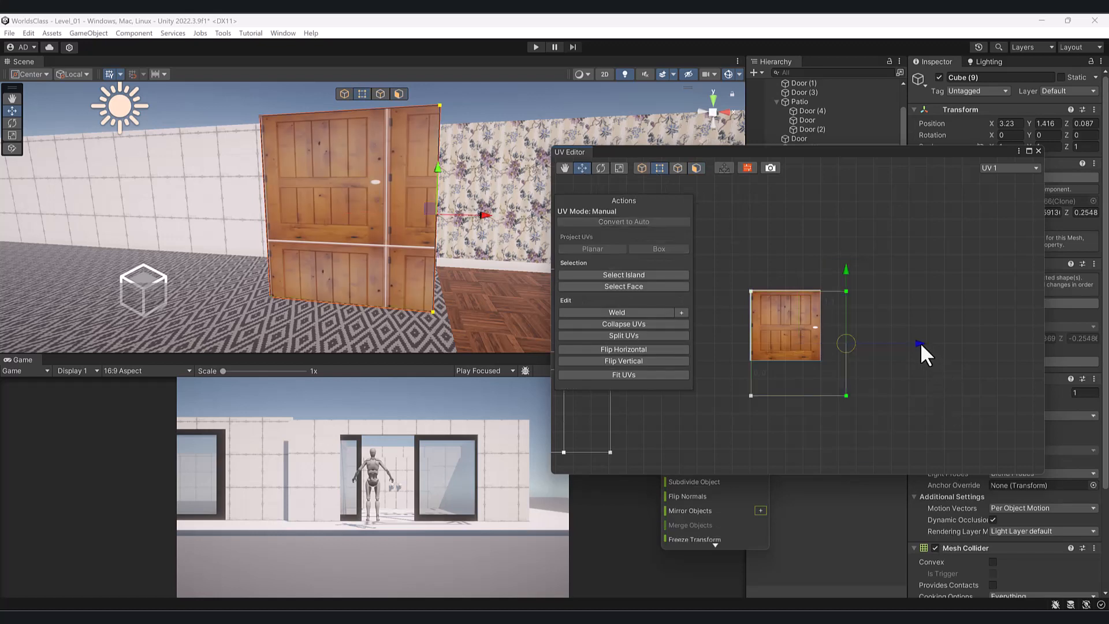
drag(922, 345, 891, 352)
key(ctrl+z)
scroll(815, 336, up, 3)
middle_drag(841, 355, 856, 330)
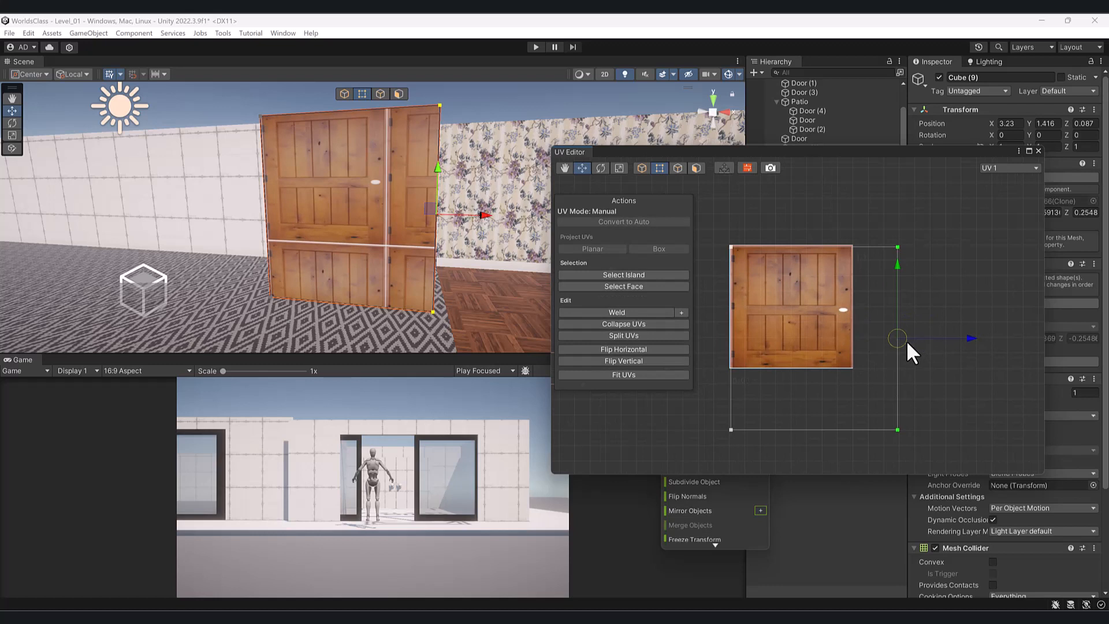
drag(897, 341, 850, 339)
key(ctrl+z)
drag(709, 414, 981, 467)
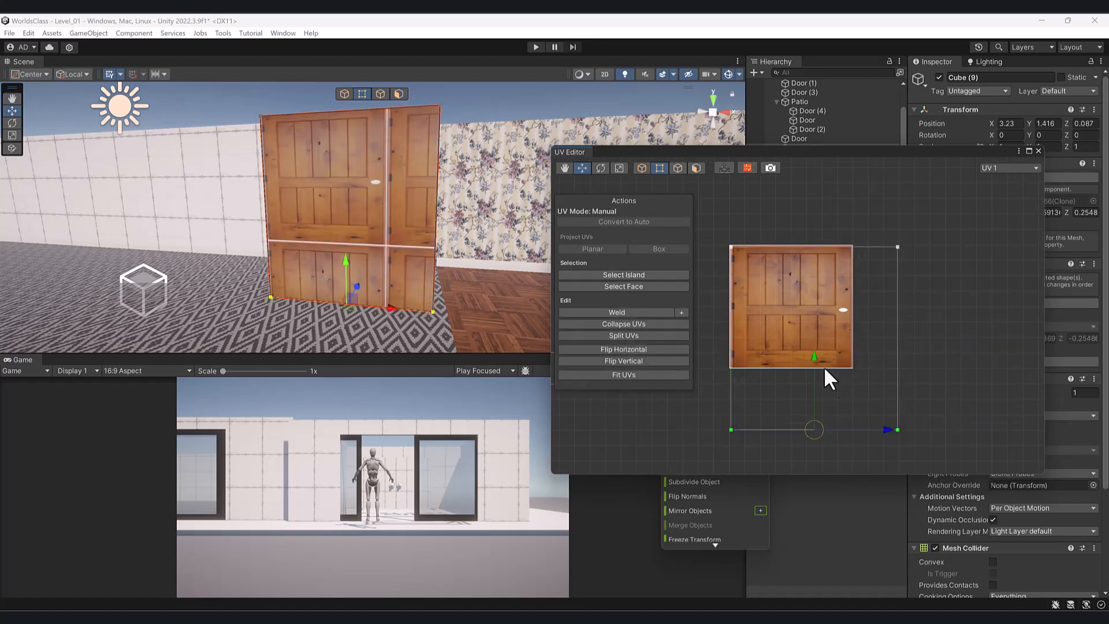
drag(812, 355, 820, 291)
key(ctrl+z)
click(722, 200)
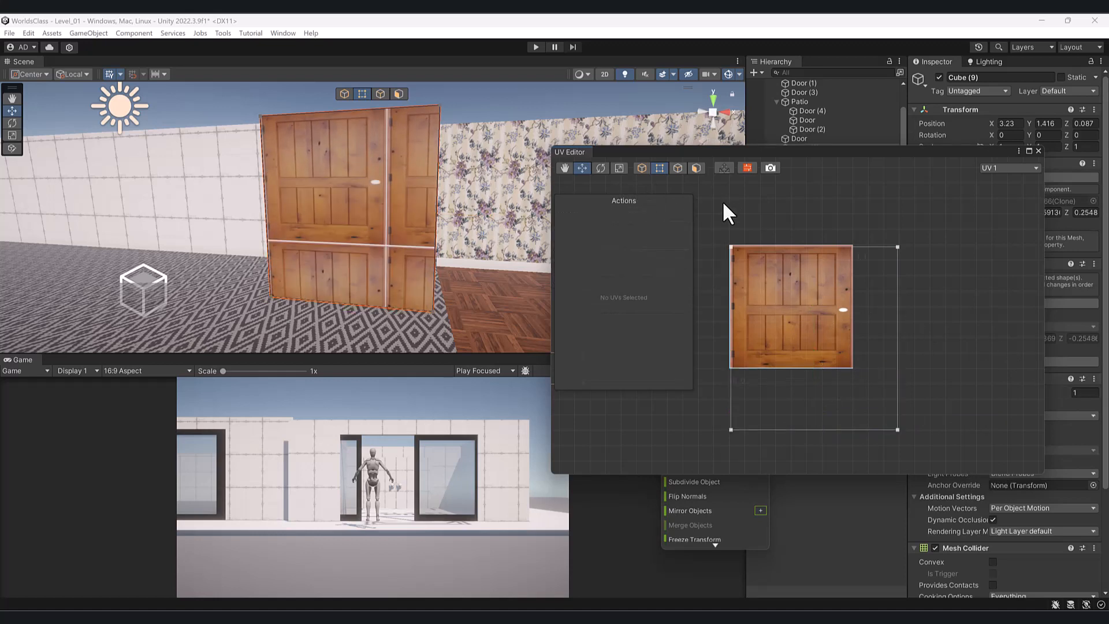
- Convert the door face's UVs to manual mode and reselect them
click(696, 168)
click(794, 345)
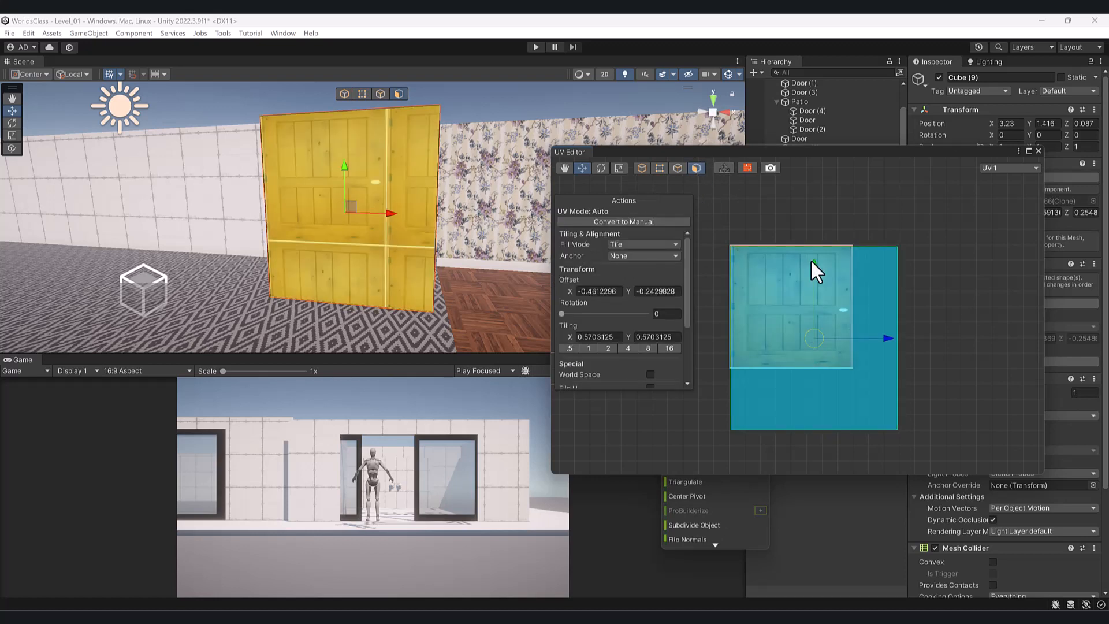
click(642, 221)
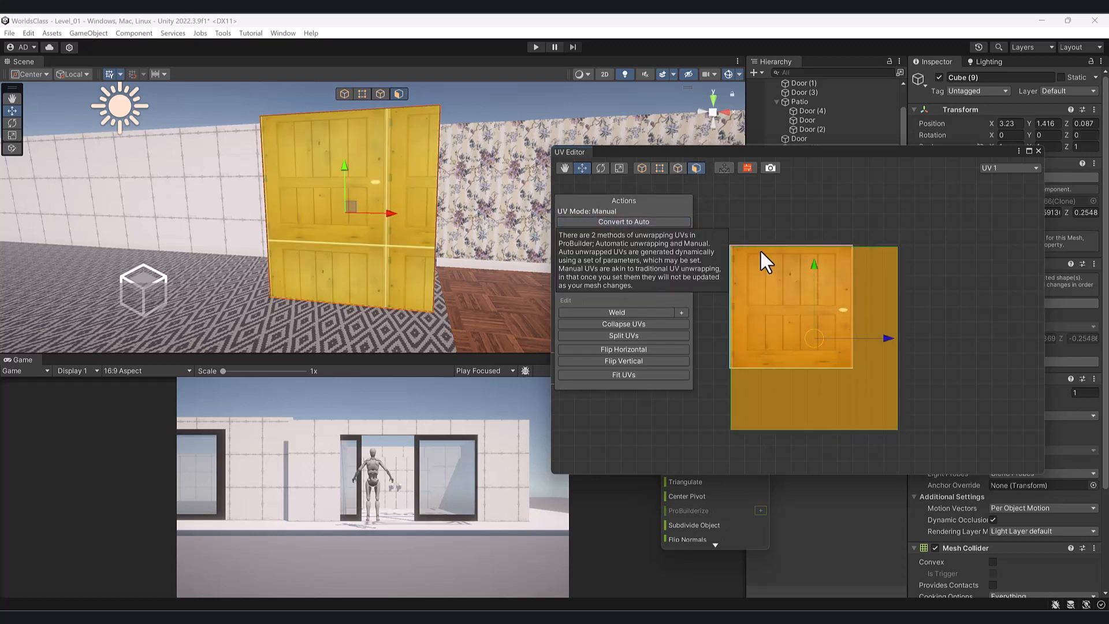
click(907, 251)
click(875, 342)
click(659, 168)
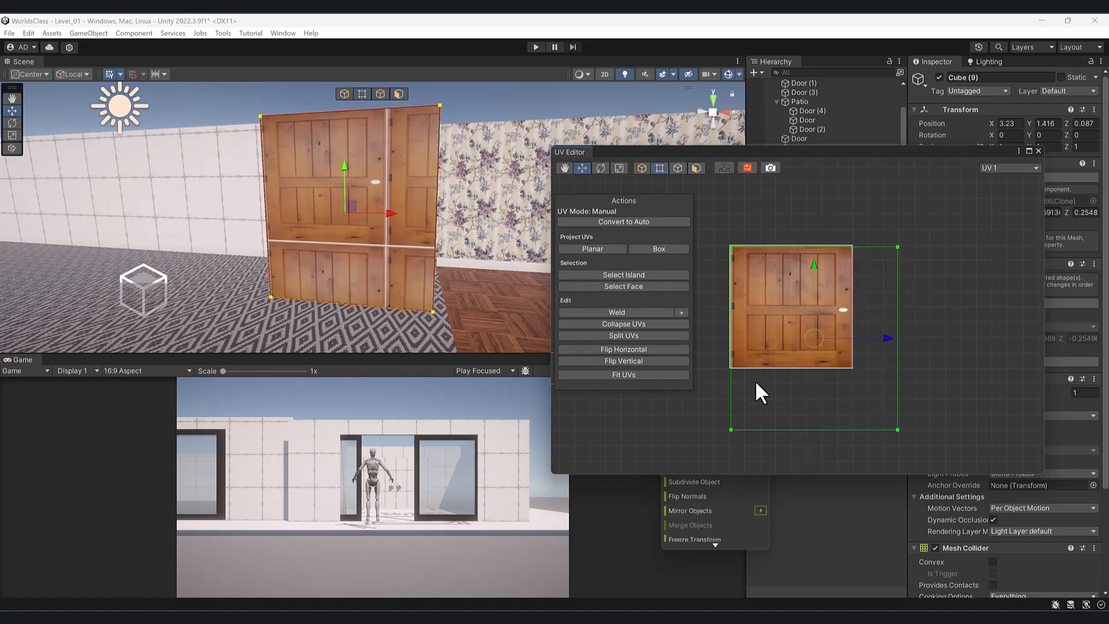
- Raise the bottom UV edge and pull the right edge to frame one full door
click(837, 430)
drag(815, 359, 815, 293)
click(897, 277)
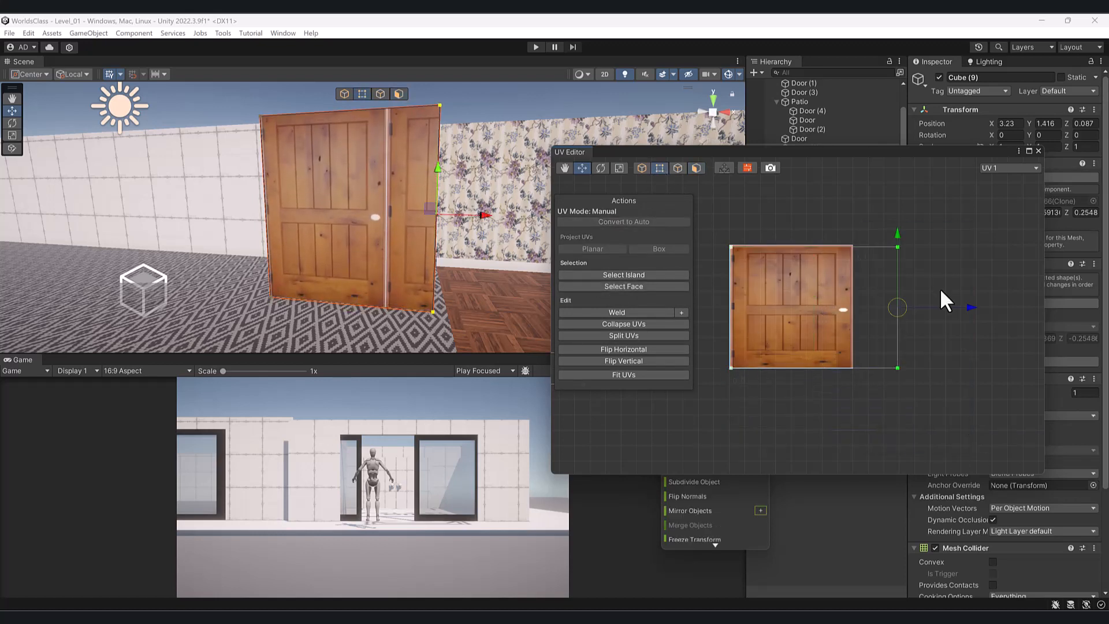
drag(889, 241, 957, 412)
drag(971, 306, 926, 318)
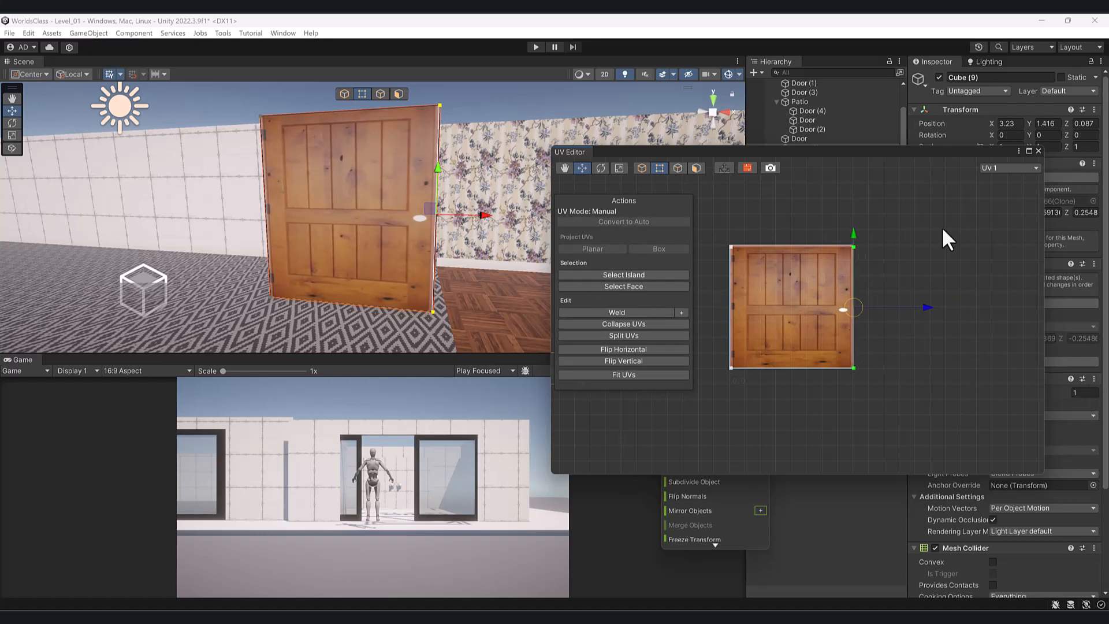
click(1038, 151)
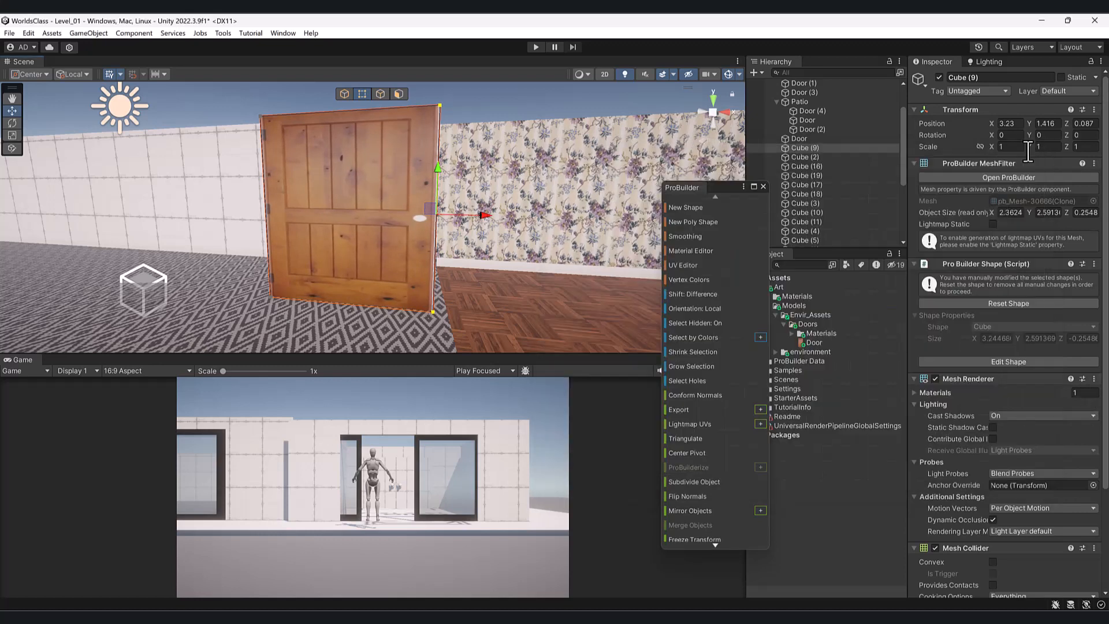
- Scale the door cube narrower and thinner on X and Z
click(344, 94)
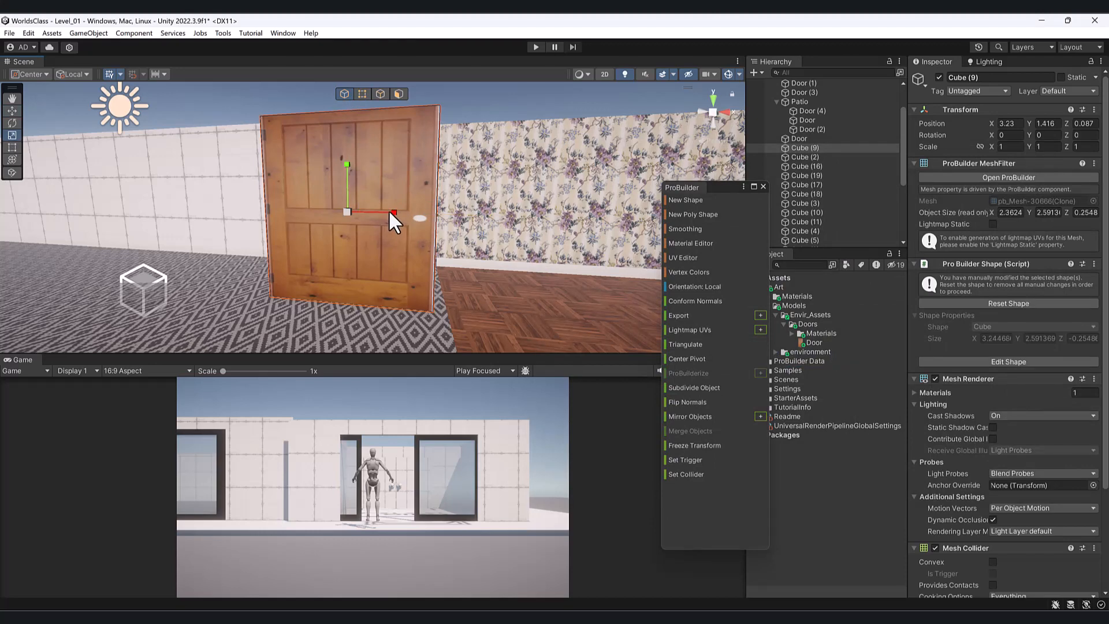
drag(391, 211, 498, 249)
key(w)
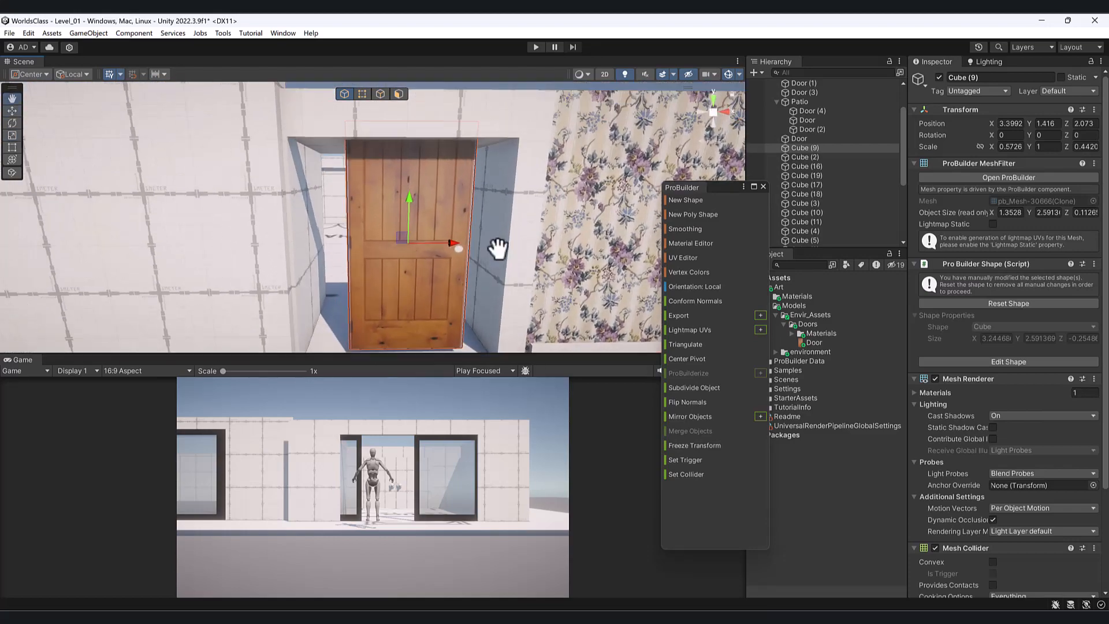
- Pull the door frame's left and right inner faces in toward the door
middle_drag(498, 248, 517, 263)
click(331, 243)
alt+drag(331, 242, 383, 107)
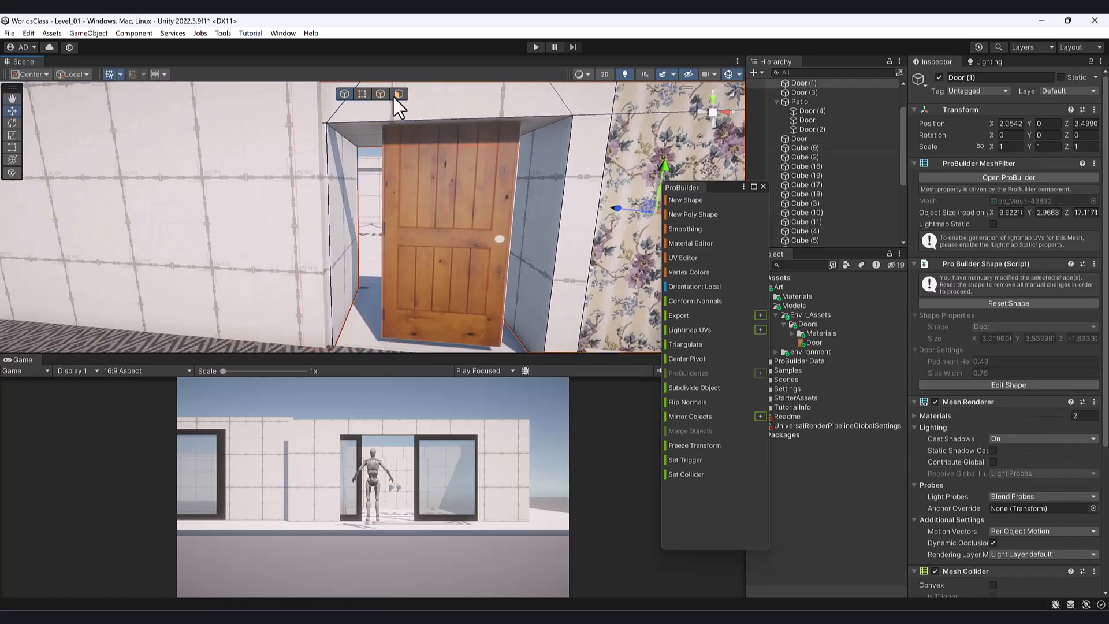
click(396, 96)
click(340, 221)
drag(387, 229, 426, 233)
click(542, 236)
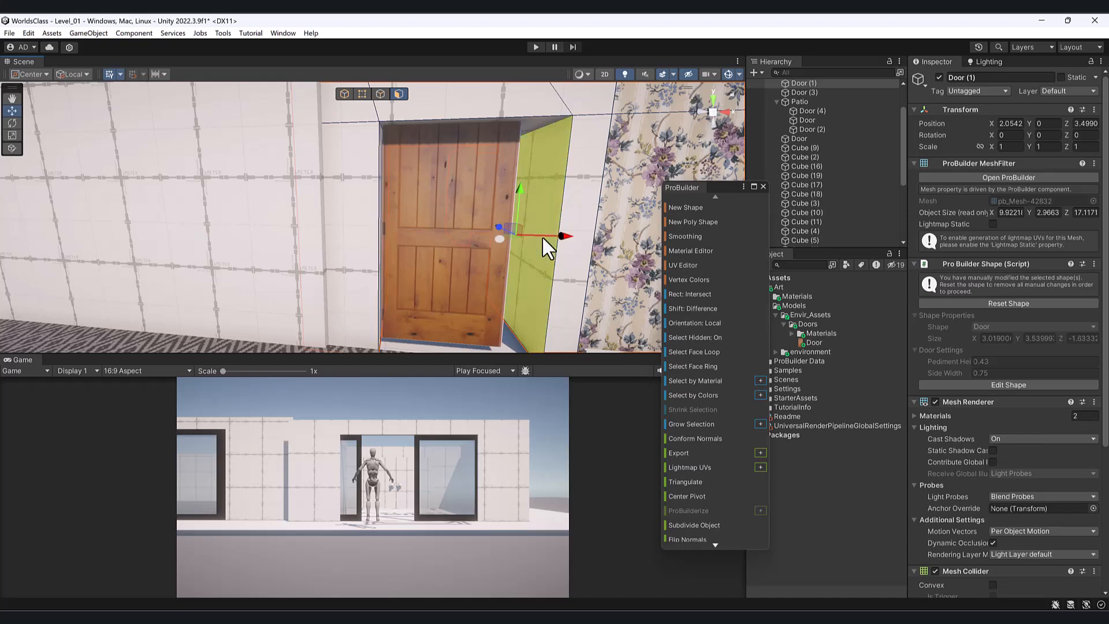
drag(565, 239, 470, 221)
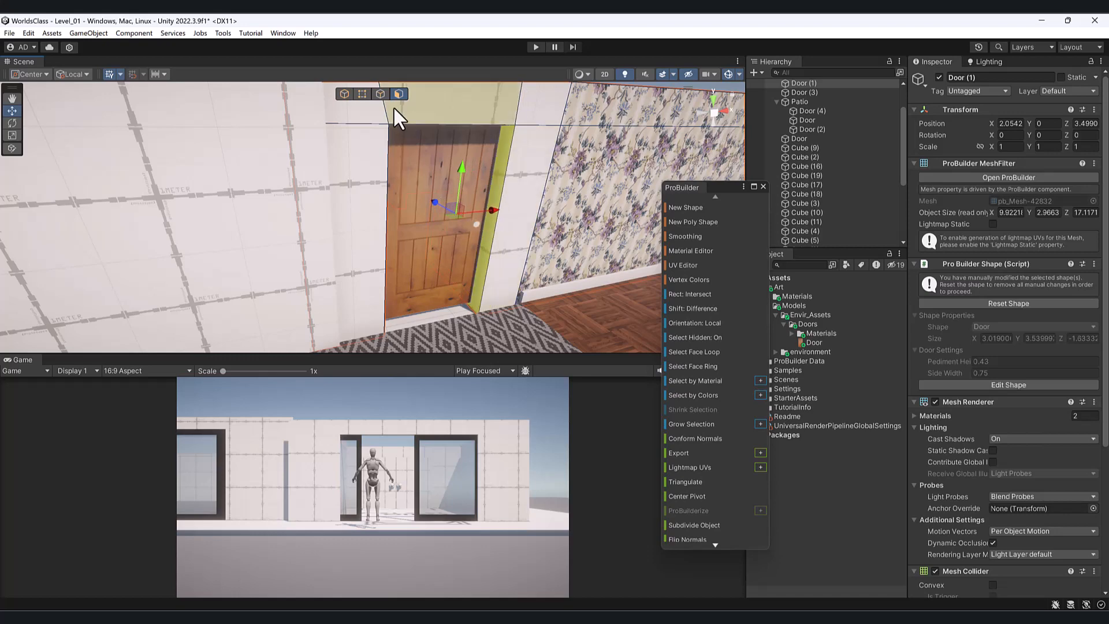
- Slide the door into the opening at X 2.912, Z 1.911 and select its front face
click(347, 95)
click(427, 234)
scroll(451, 236, down, 3)
mouse_move(451, 236)
alt+mouse_down()
mouse_move(372, 247)
mouse_move(463, 233)
alt+mouse_up()
click(461, 230)
key(ctrl+z)
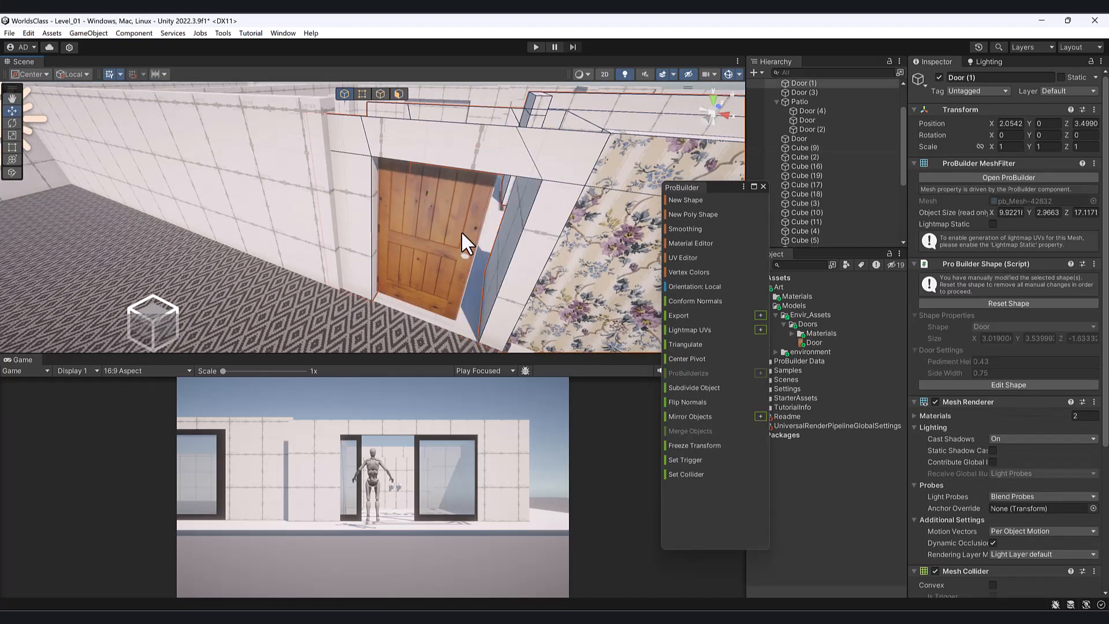
click(461, 230)
key(f)
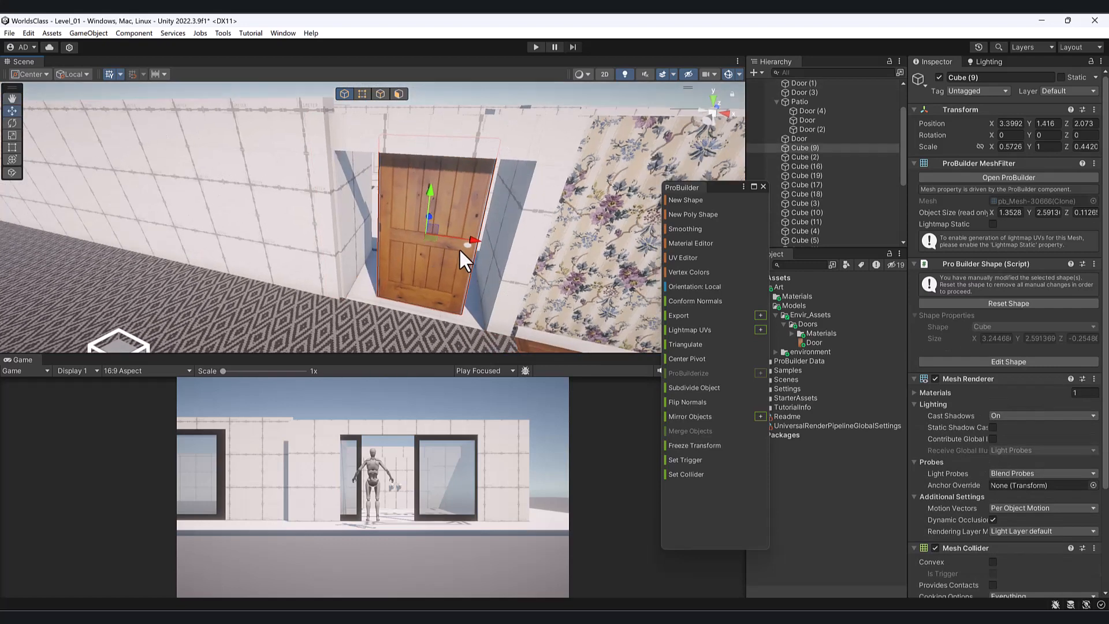
drag(439, 244, 371, 265)
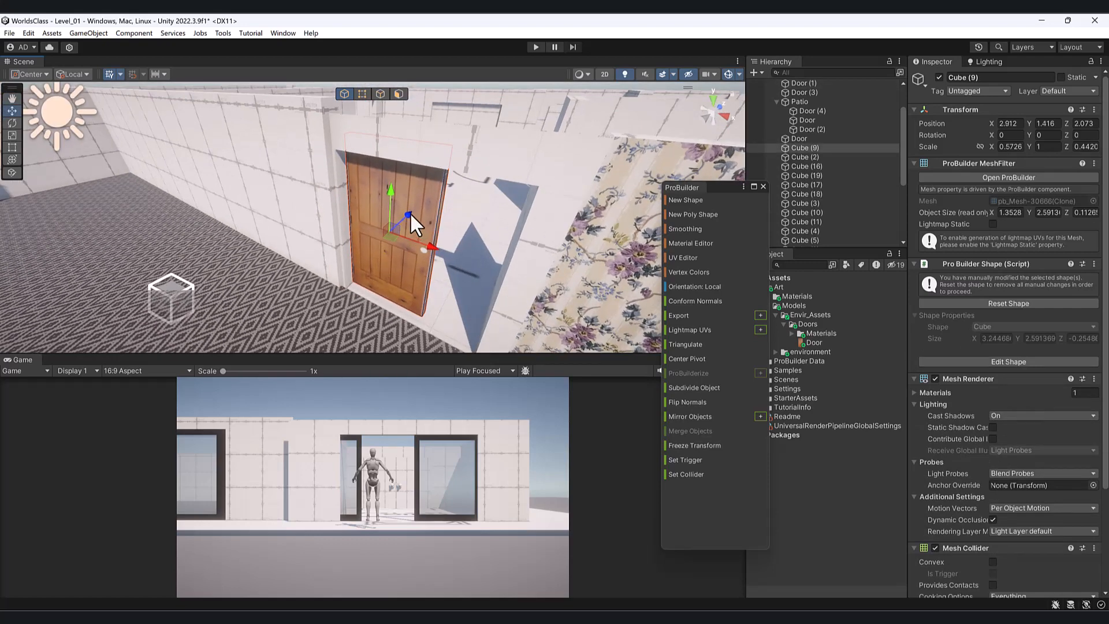
drag(410, 212, 347, 176)
click(400, 94)
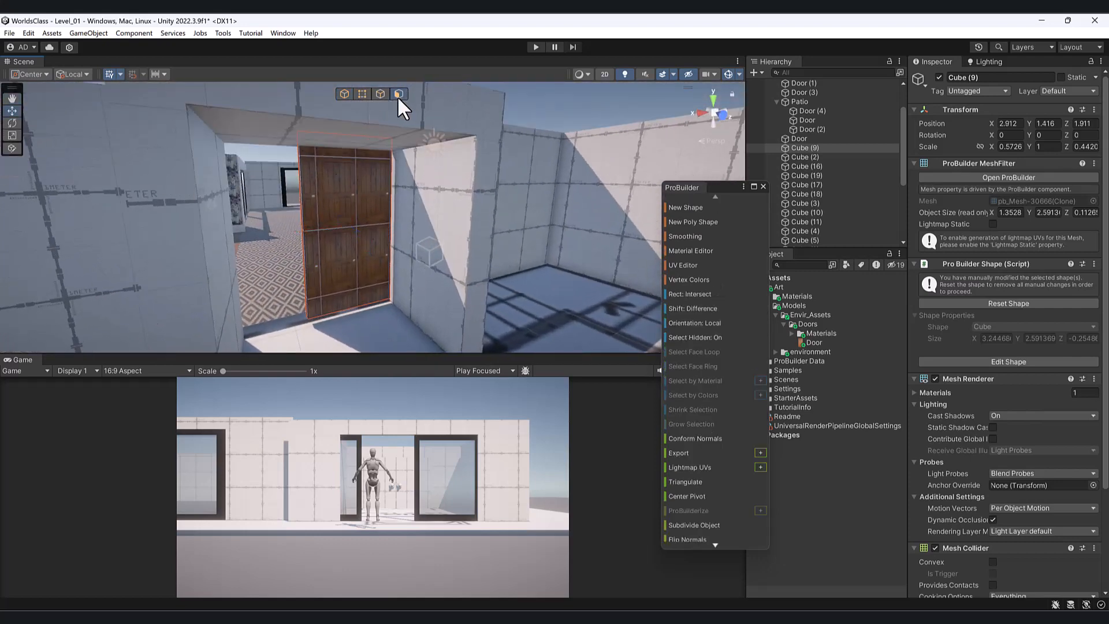
click(348, 239)
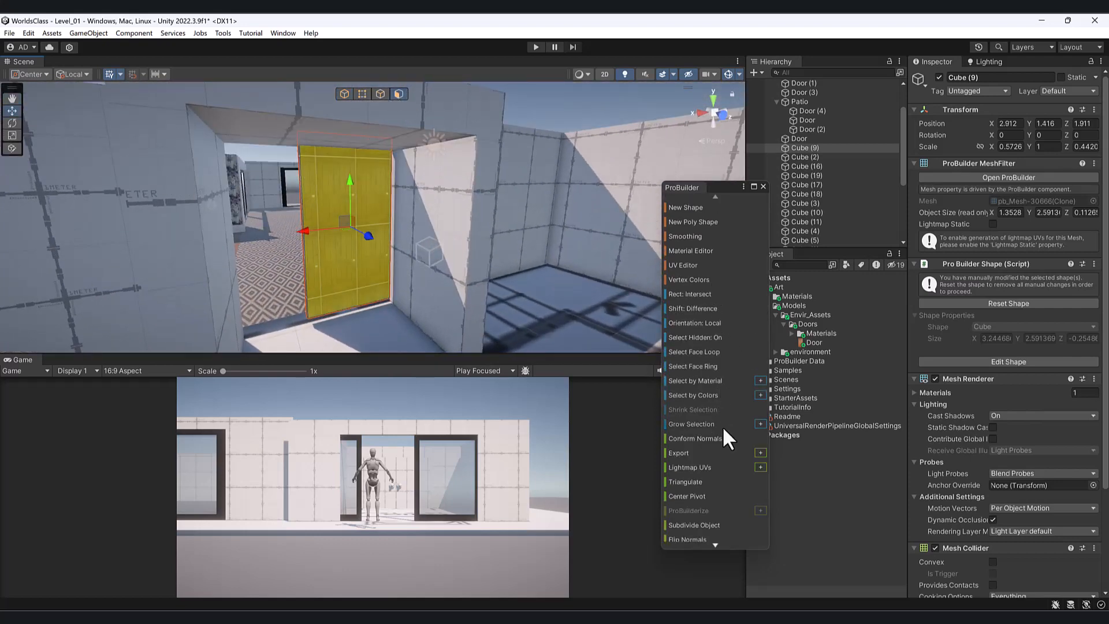
- Open the door face in the UV editor, make its UVs manual and move the shell onto the texture
click(685, 266)
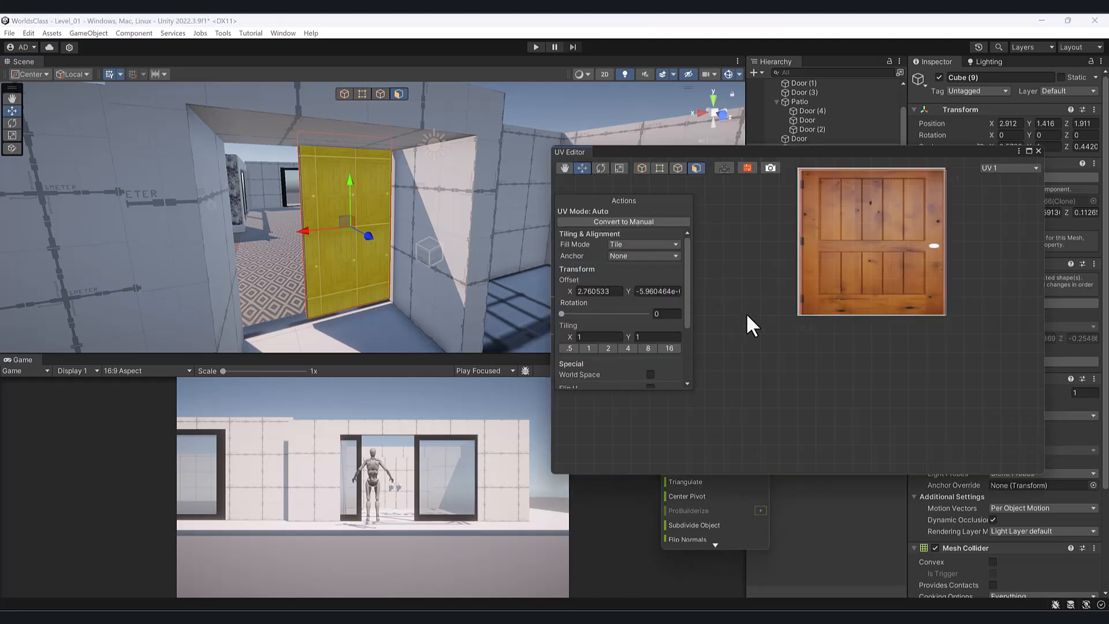
click(804, 252)
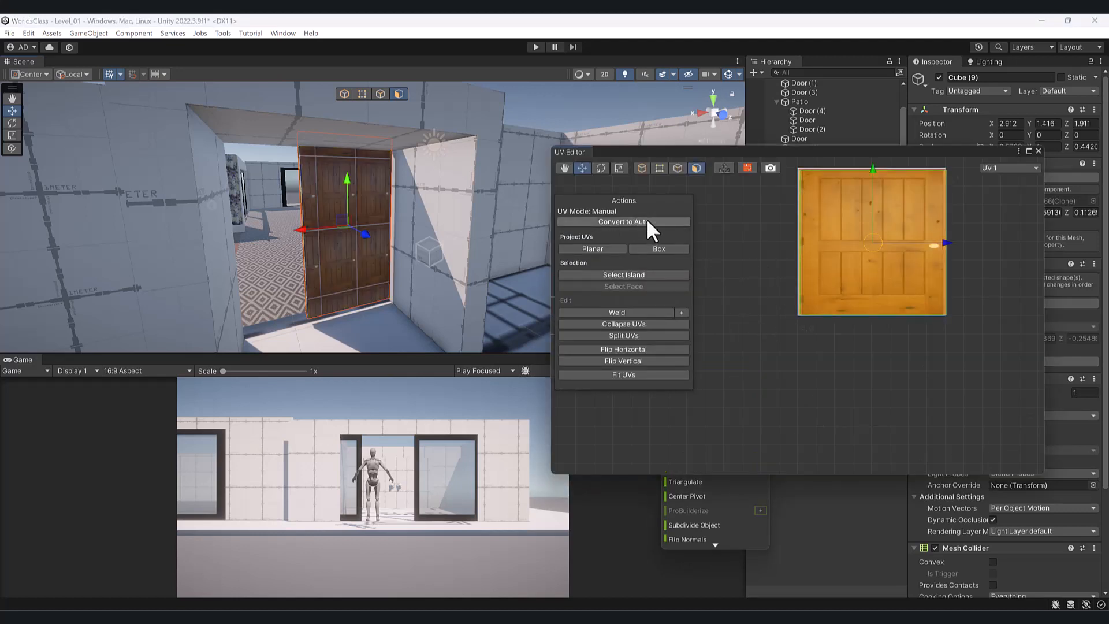
middle_drag(760, 258, 736, 319)
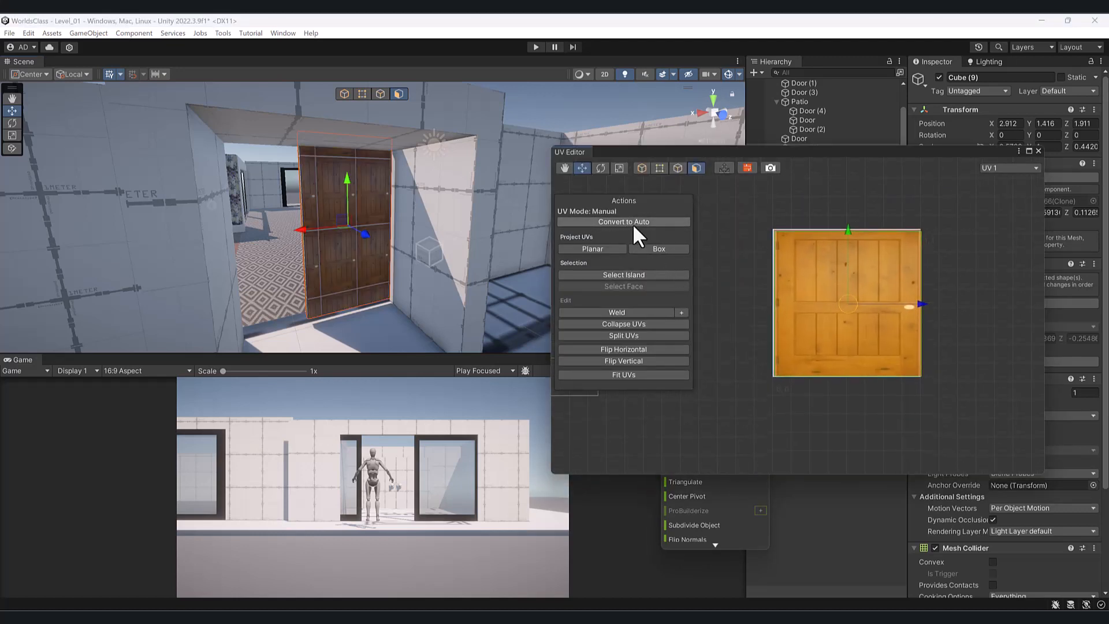
click(660, 168)
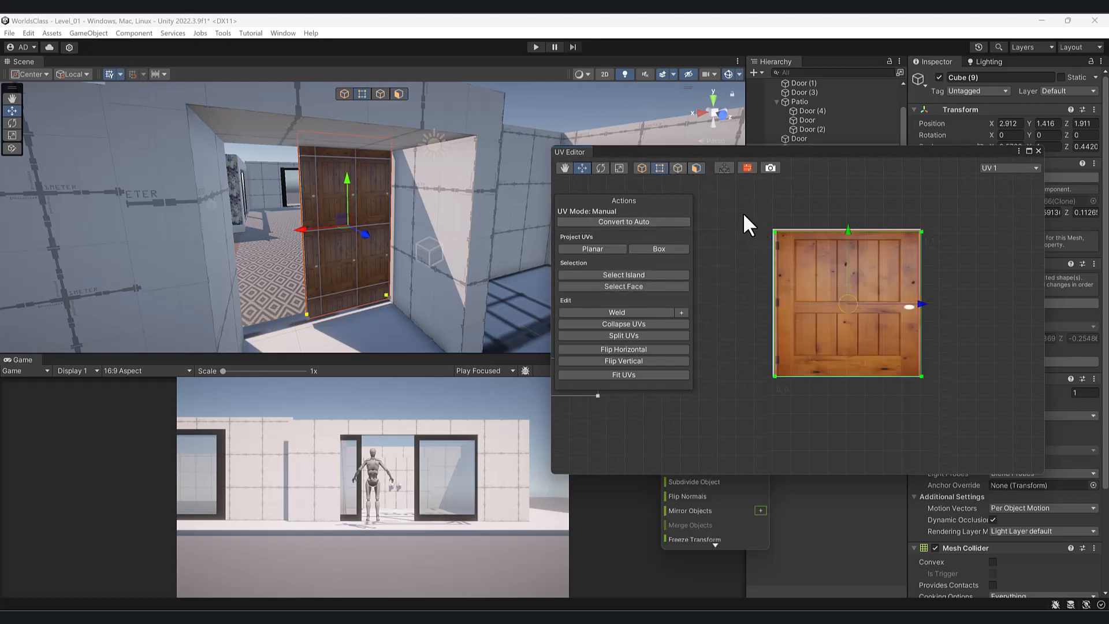
drag(747, 211, 808, 448)
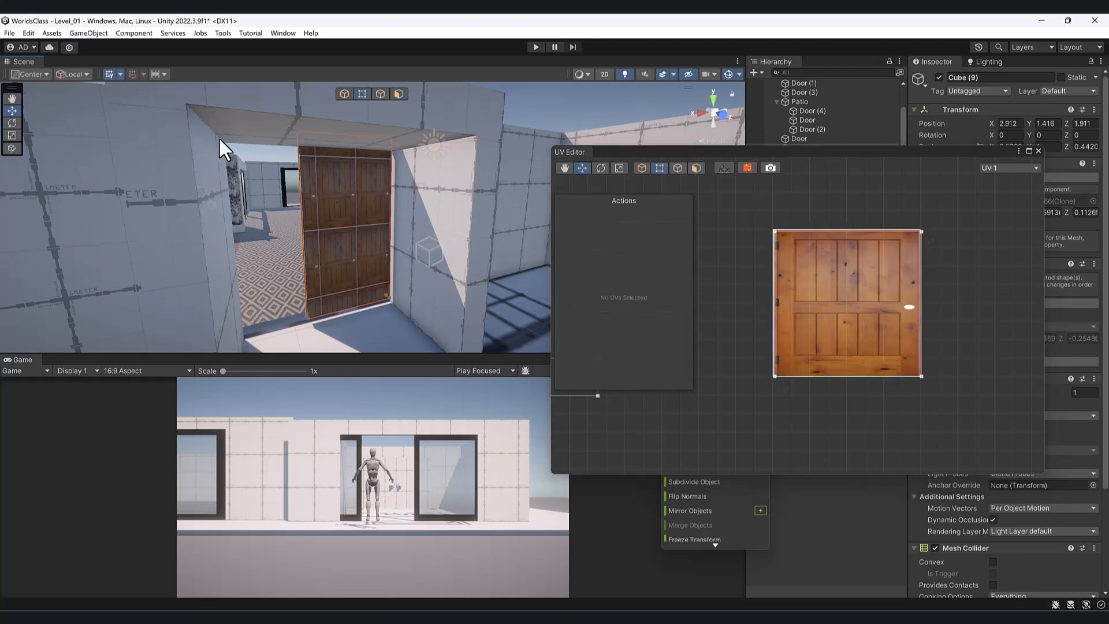
click(398, 94)
click(341, 234)
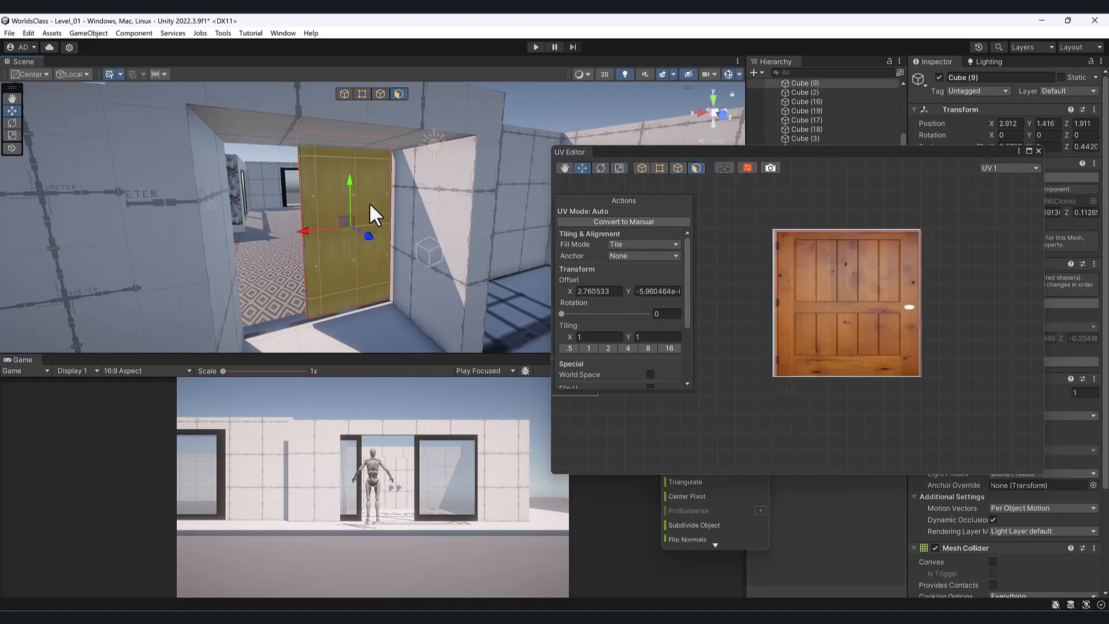
click(368, 192)
click(373, 187)
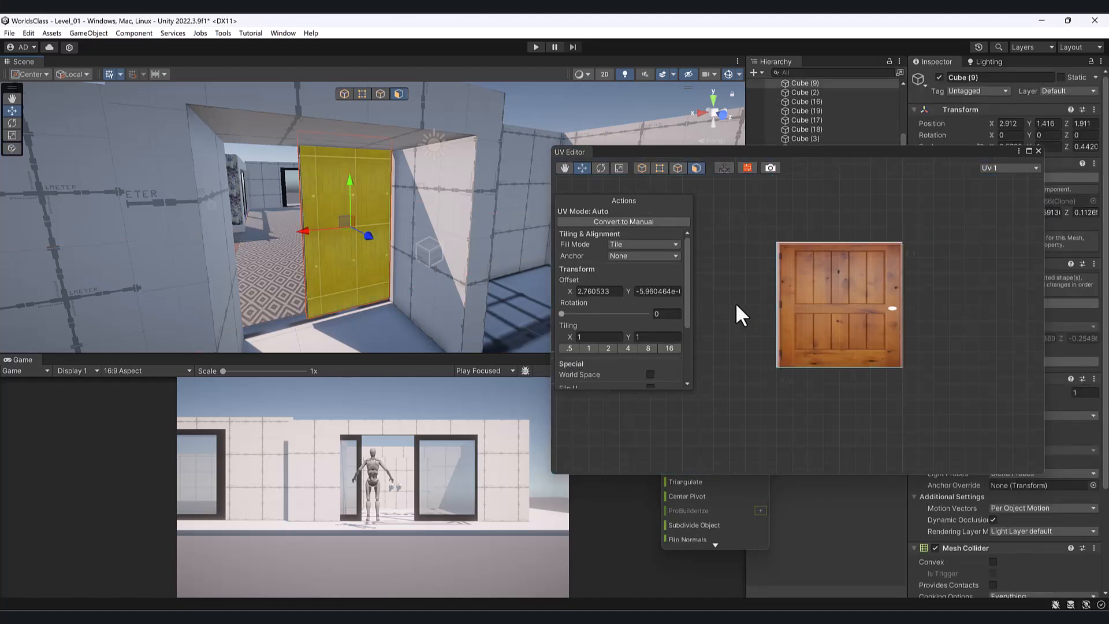
scroll(765, 341, down, 3)
middle_drag(764, 341, 896, 318)
drag(797, 329, 867, 295)
- Align the UV shell's top and left edges with the door texture
click(611, 223)
key(r)
scroll(893, 291, up, 5)
middle_drag(886, 292, 710, 383)
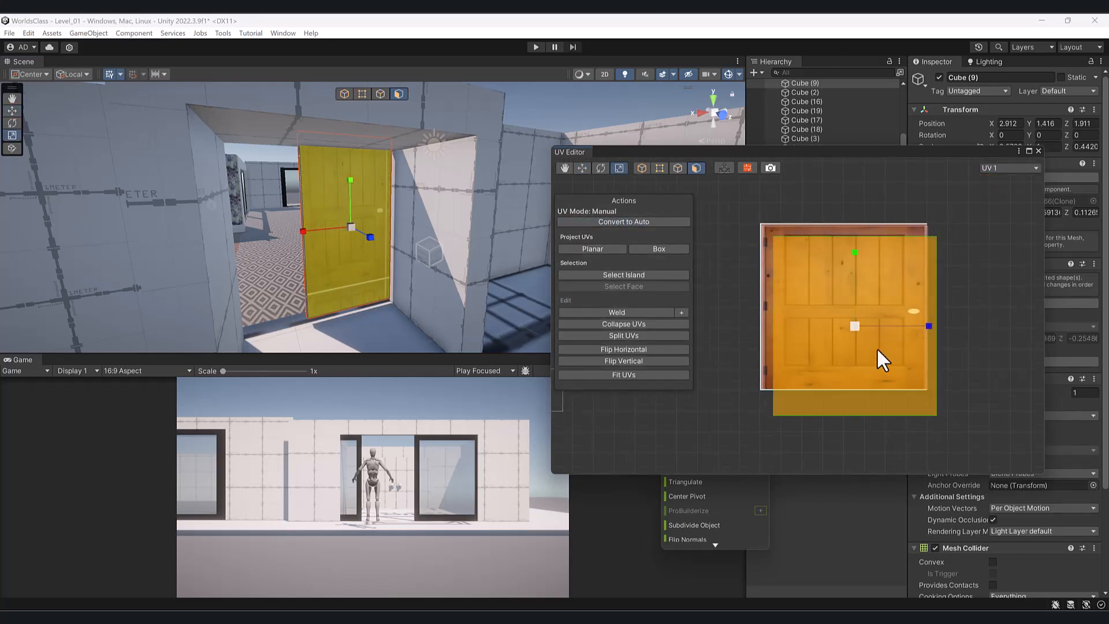
key(w)
drag(855, 331, 843, 316)
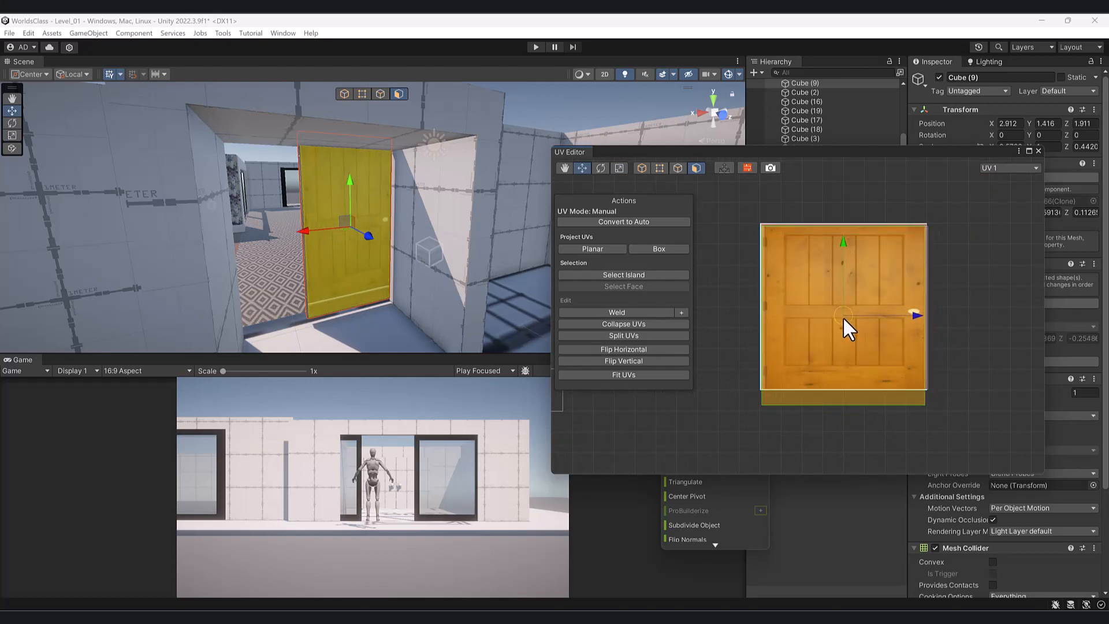
- Fit the bottom and right UV edges to the texture's bounds
click(659, 168)
drag(730, 361, 1024, 430)
drag(845, 322, 847, 305)
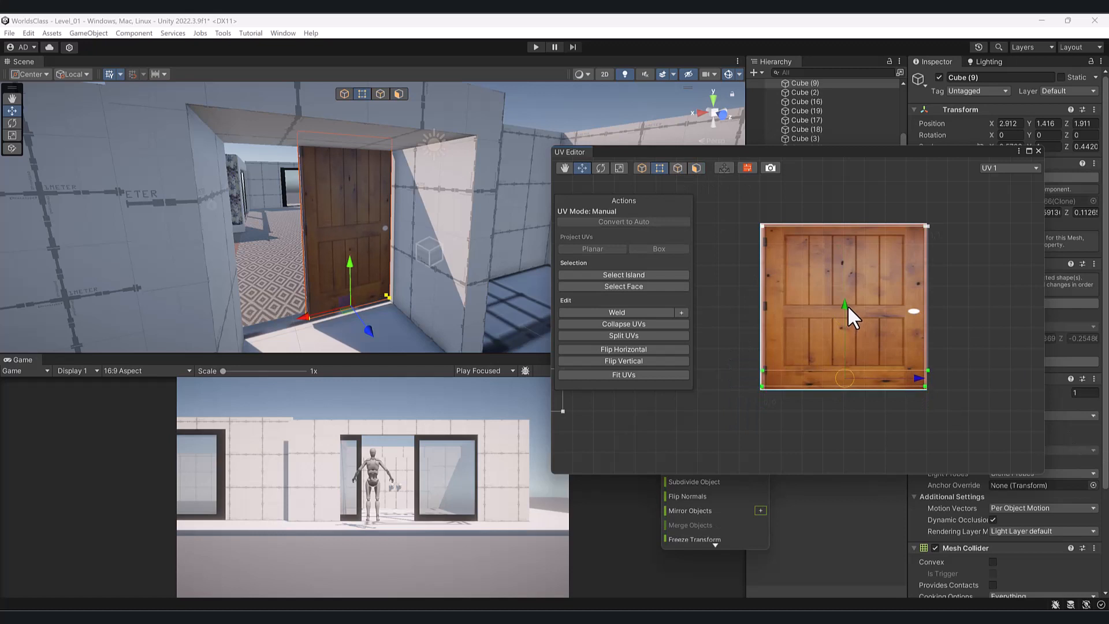
drag(887, 213, 959, 459)
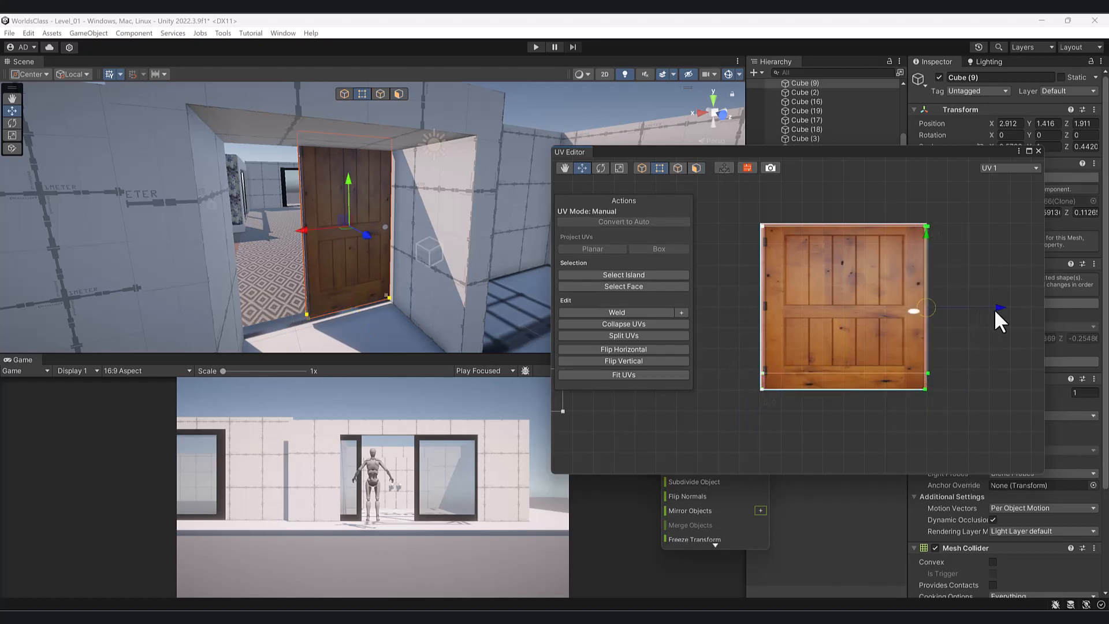
mouse_move(993, 309)
mouse_down()
mouse_move(973, 312)
mouse_move(993, 321)
mouse_up()
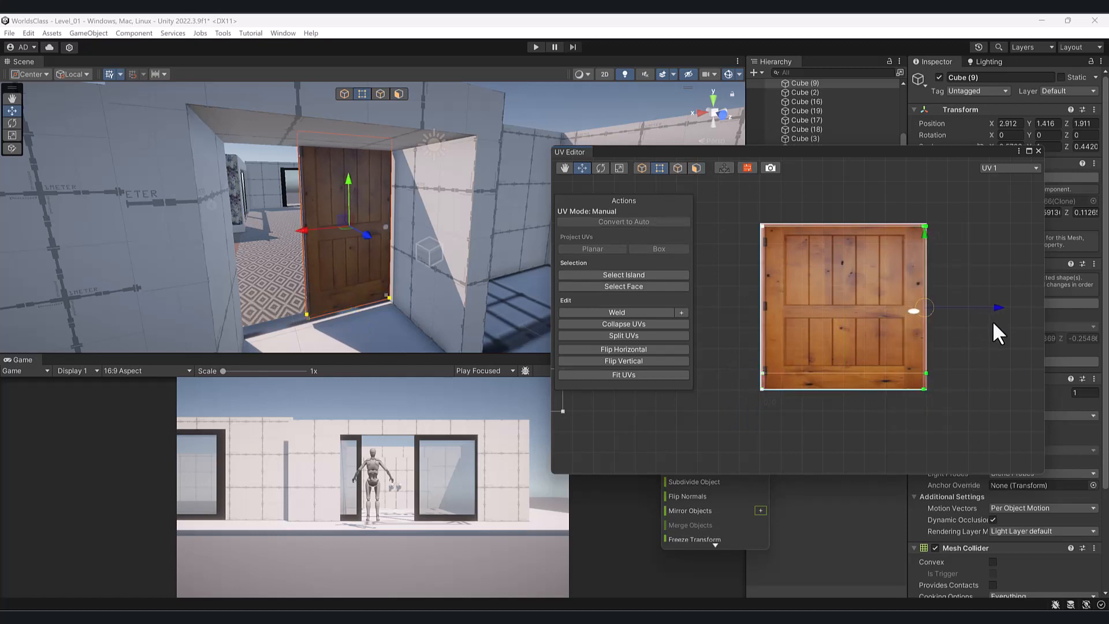
- Check the single wooden door on the lit side and close the UV editor
alt+drag(320, 237, 777, 234)
click(565, 167)
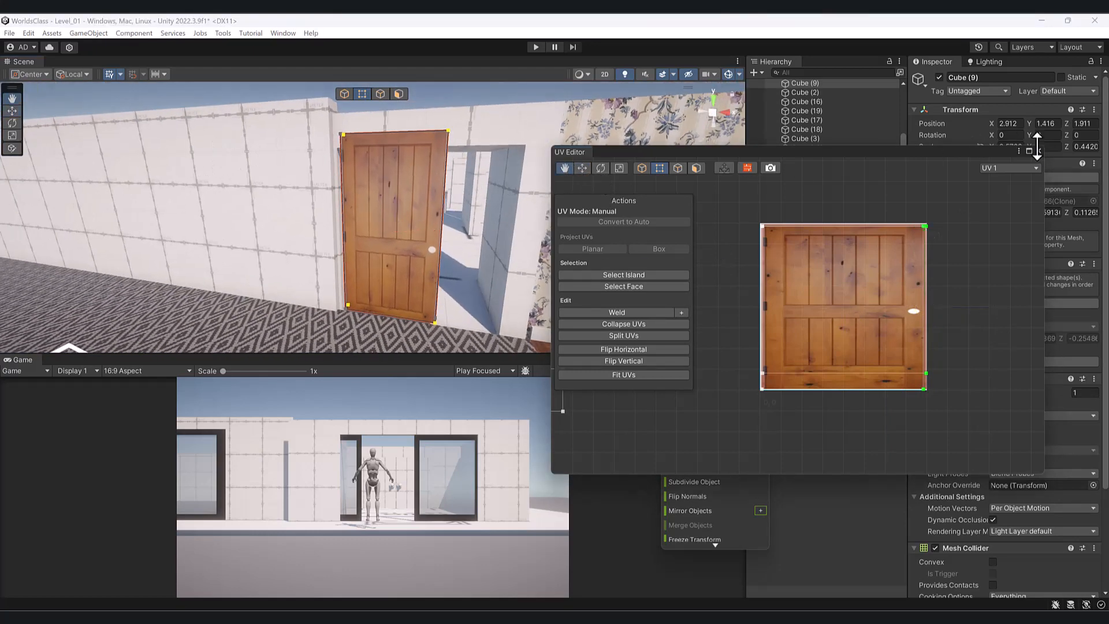
click(1038, 151)
drag(719, 187, 624, 197)
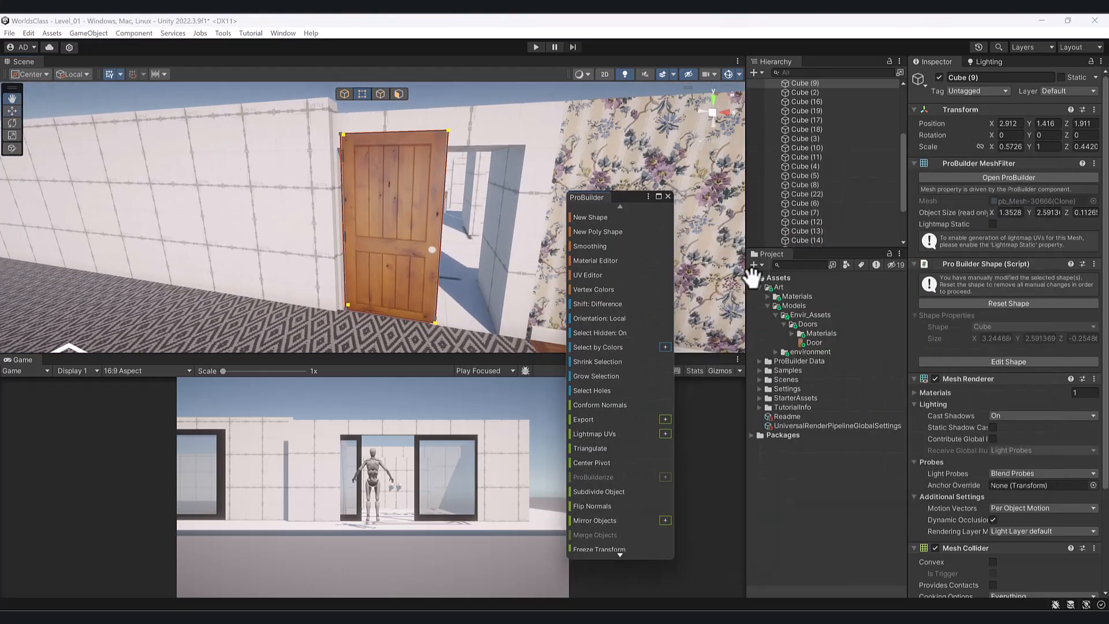
- Create a new folder named Wood Door inside the Doors folder
click(809, 324)
right_click(811, 323)
mouse_move(831, 289)
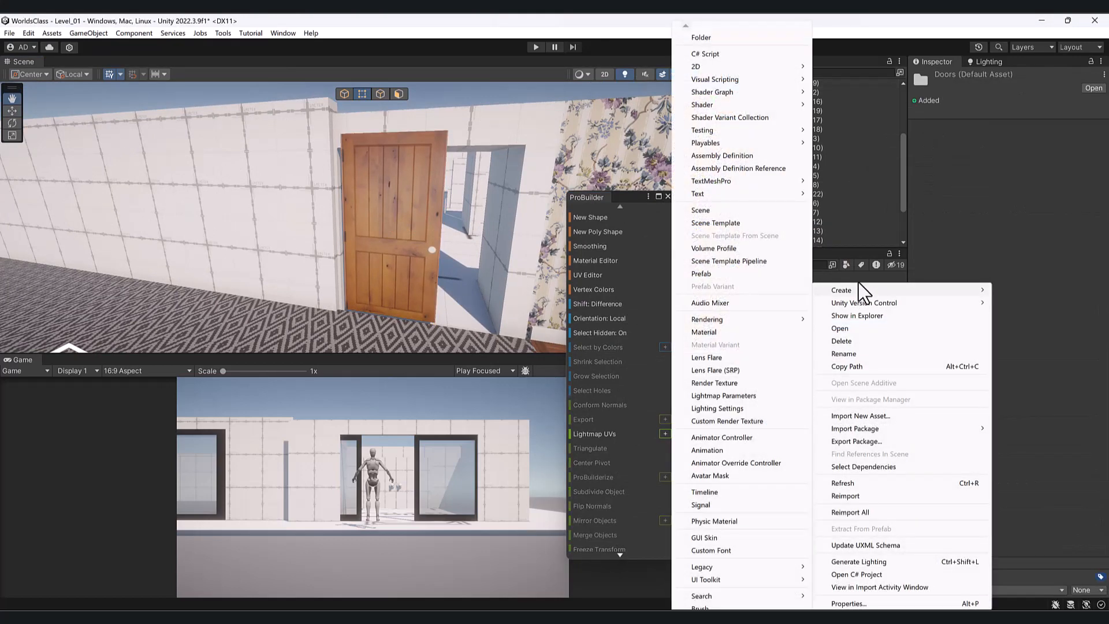
click(705, 37)
text(Wood Door)
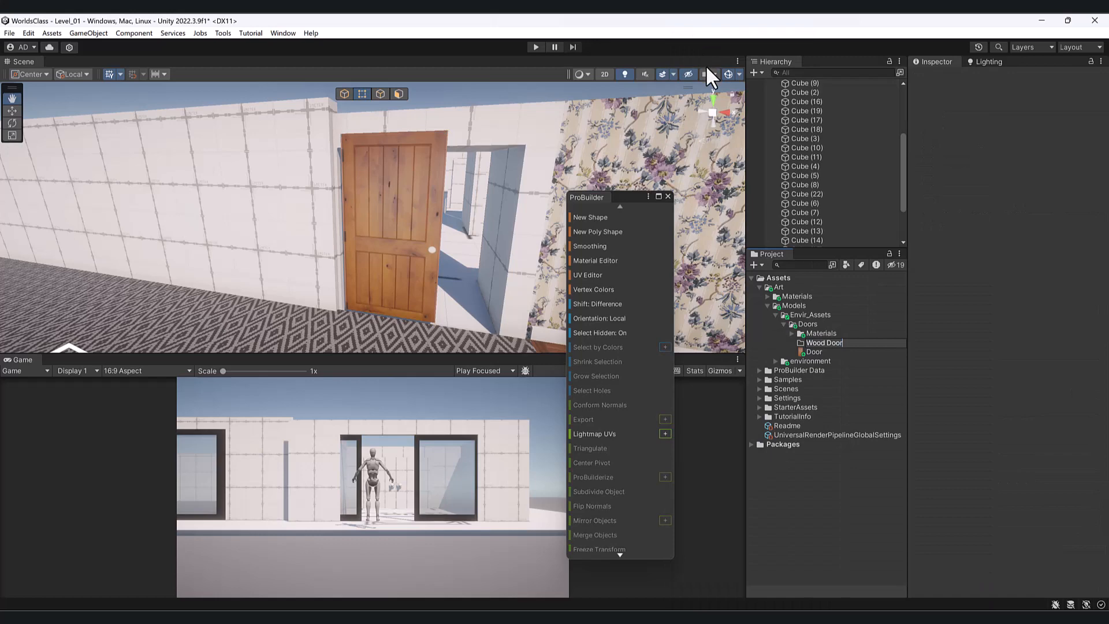
key(Return)
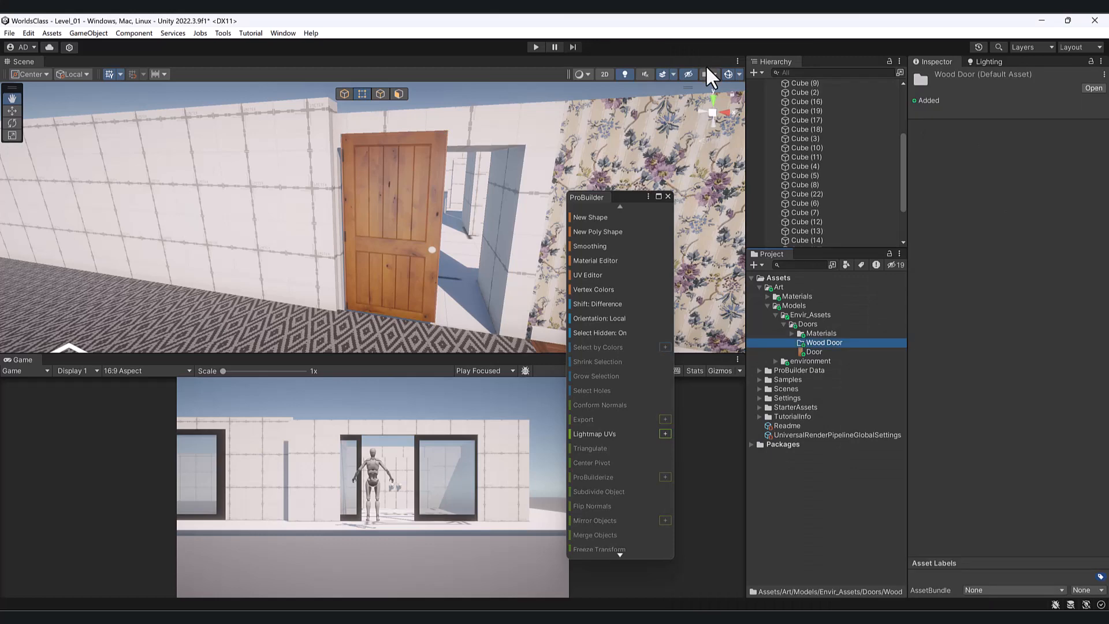
- Switch ProBuilder to Object mode and select the wooden door in the scene
scroll(825, 215, down, 3)
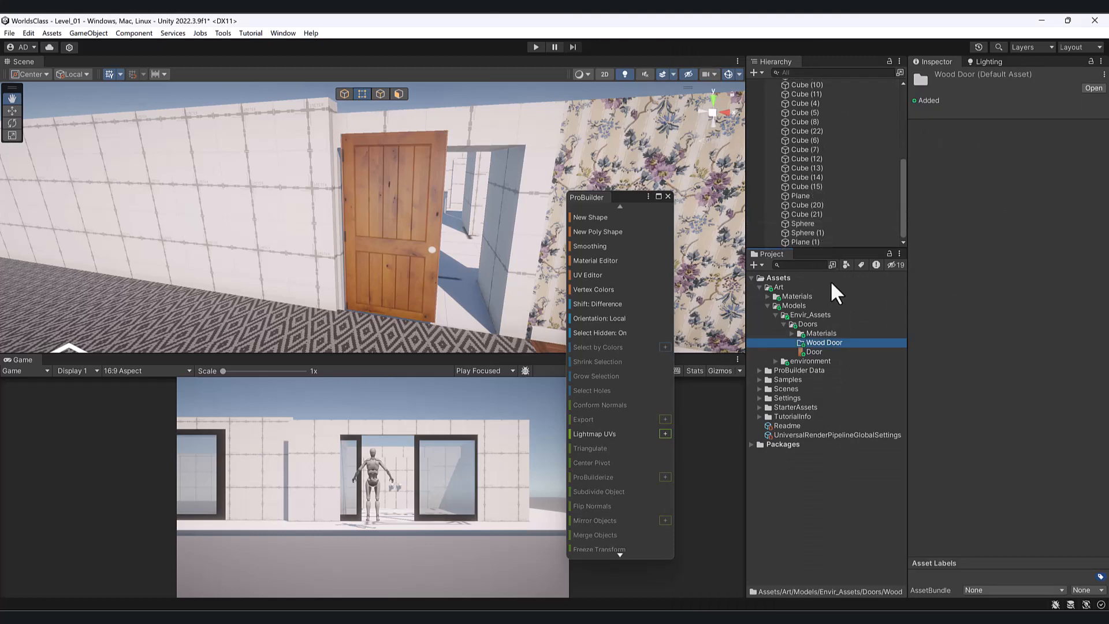
drag(524, 235, 427, 245)
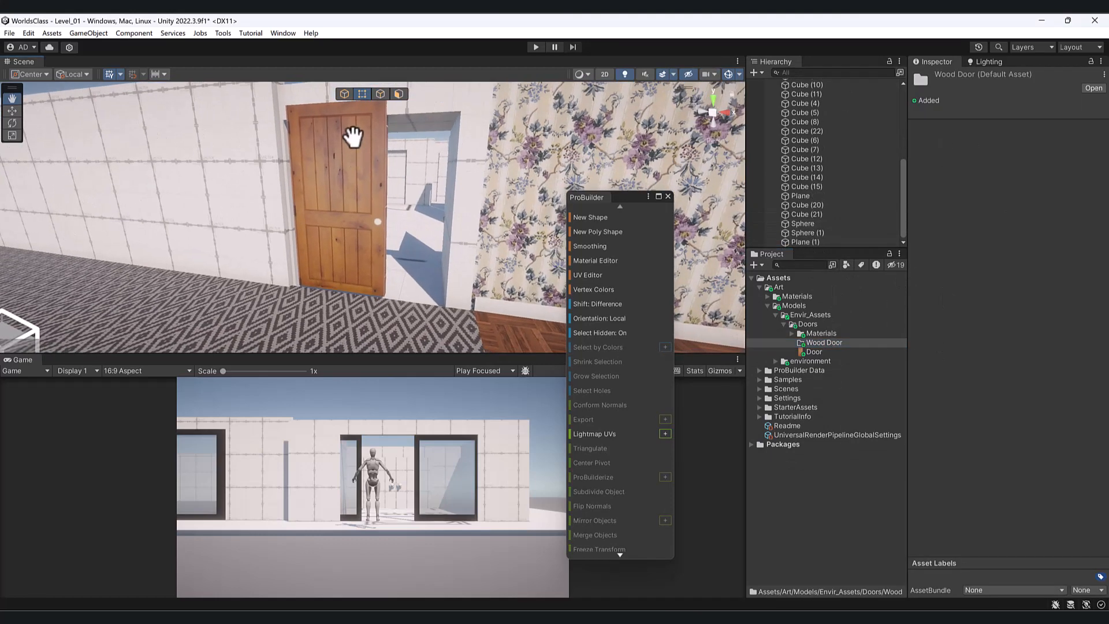
click(344, 94)
key(w)
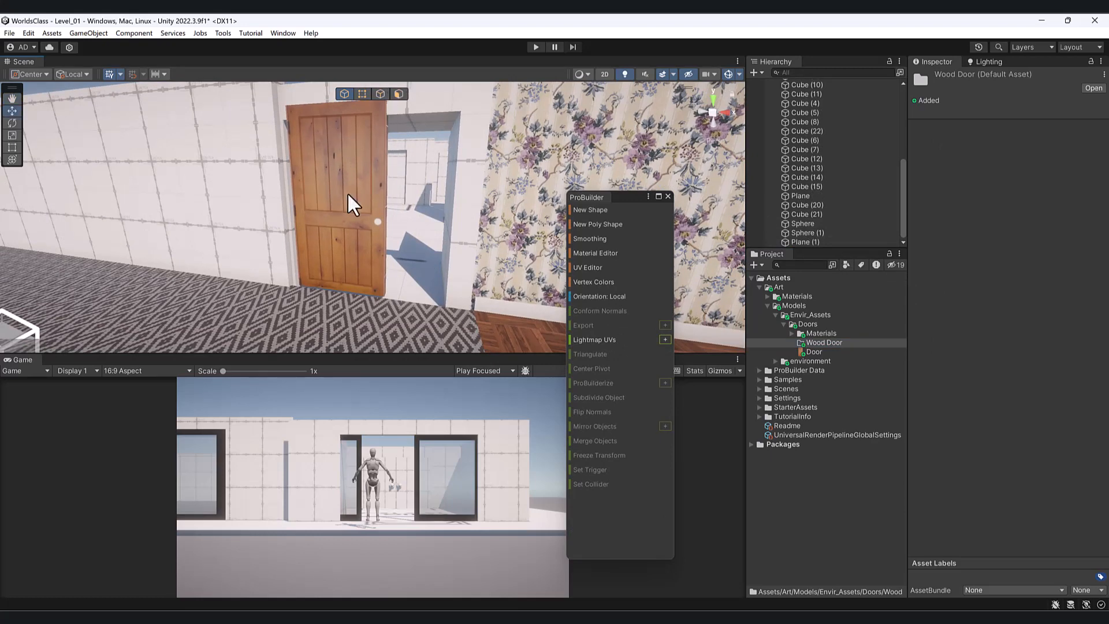
click(348, 195)
scroll(834, 131, up, 2)
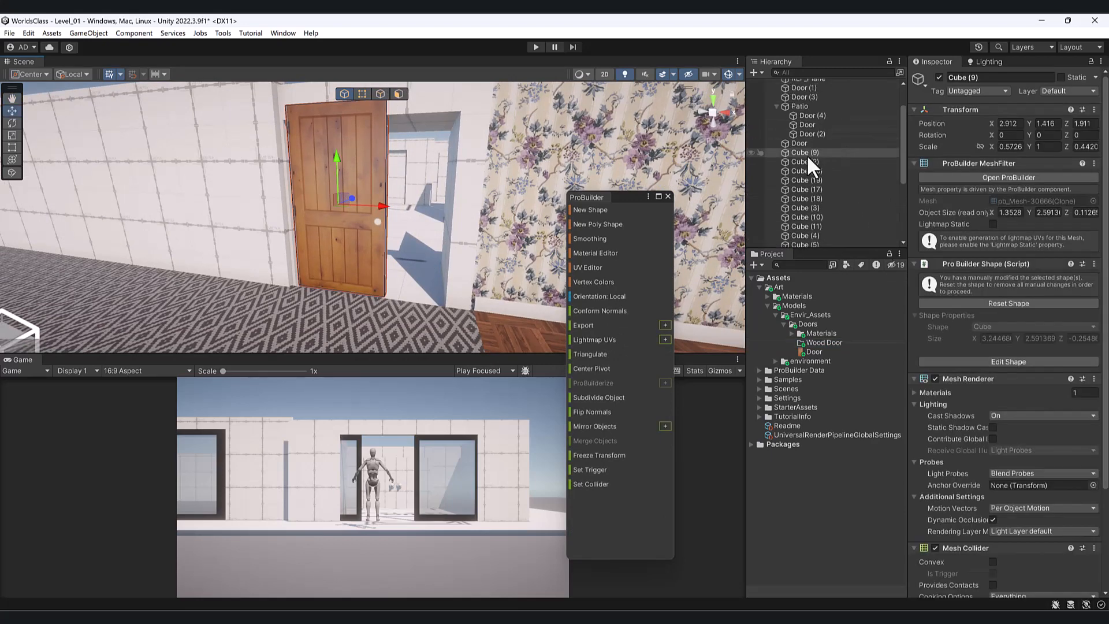
- Rename Cube (9) to Wood_Door_01 in the Hierarchy
click(832, 151)
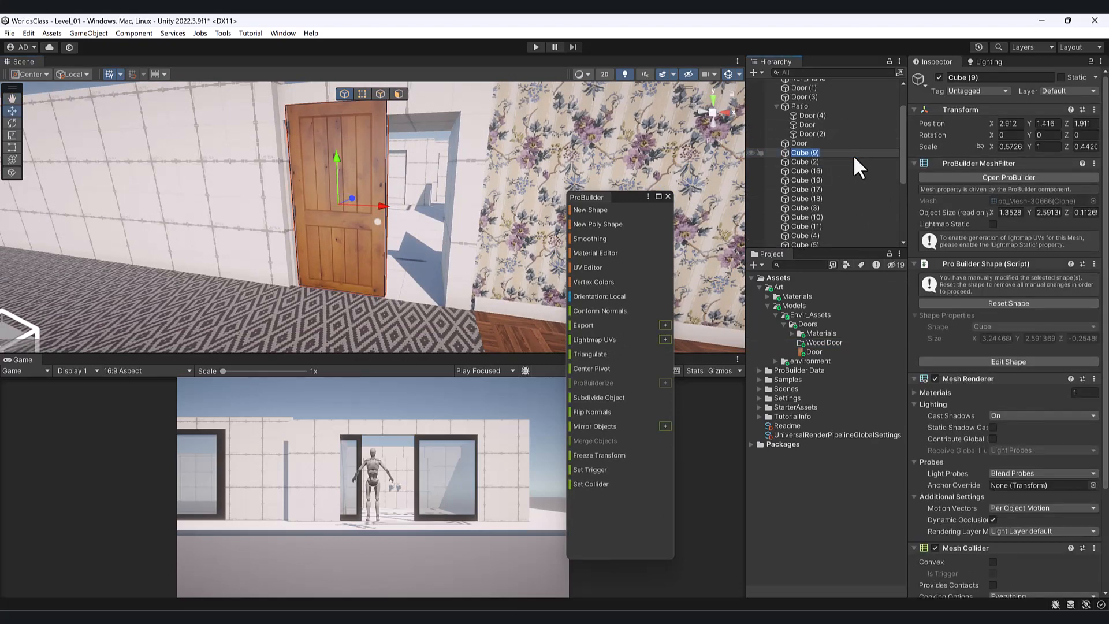
text(Wood_Door_01)
key(Return)
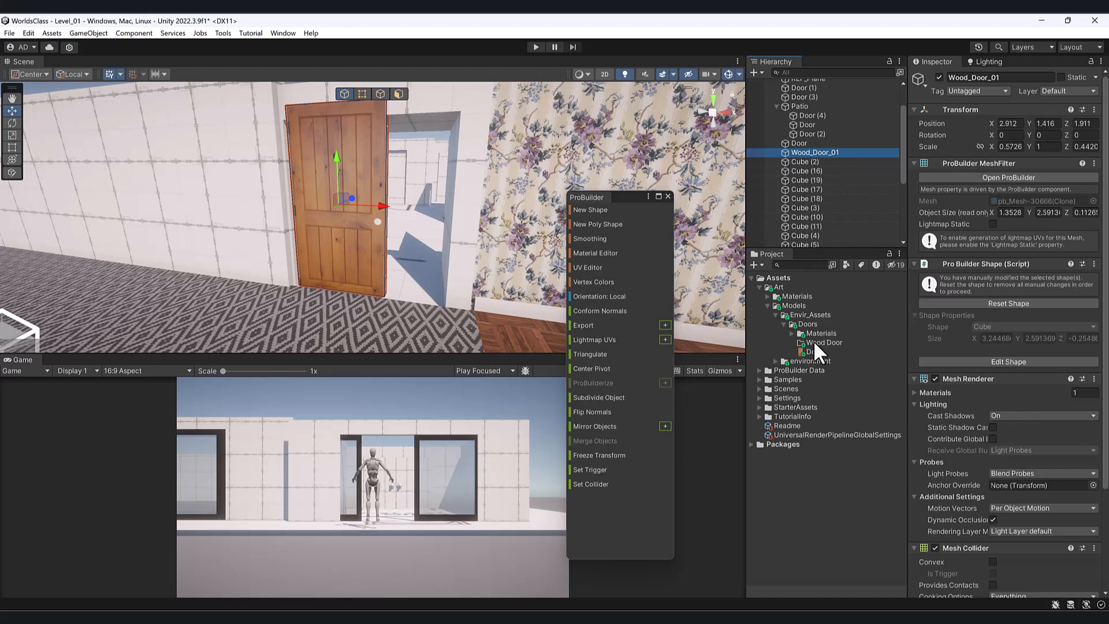
- Drag Wood_Door_01 onto the Wood Door folder to save it as a prefab
drag(823, 150, 843, 343)
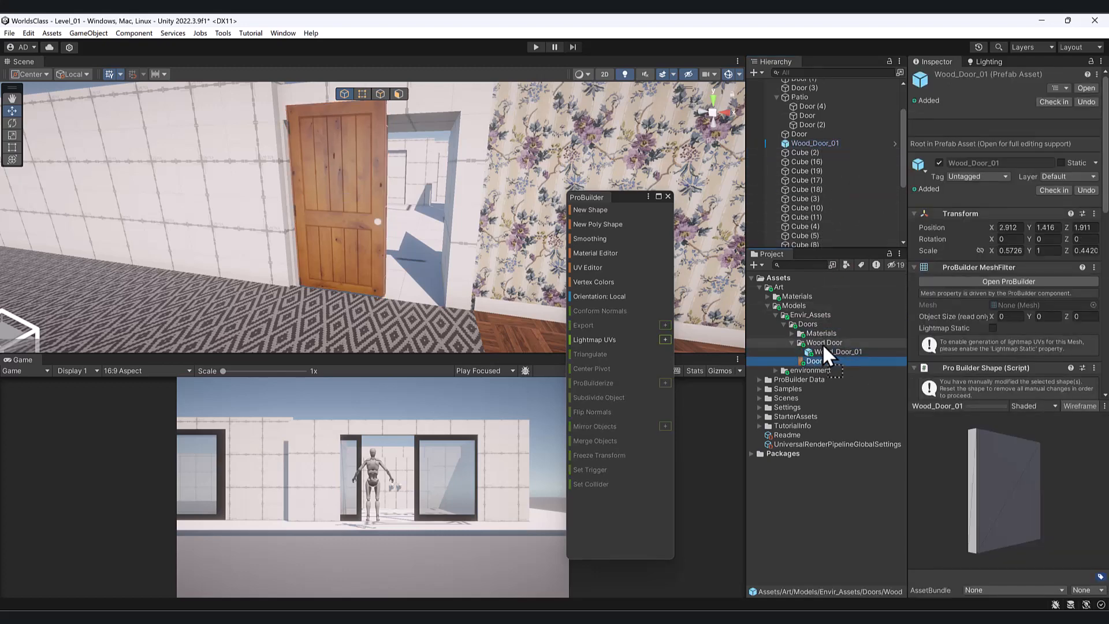
click(821, 349)
click(335, 226)
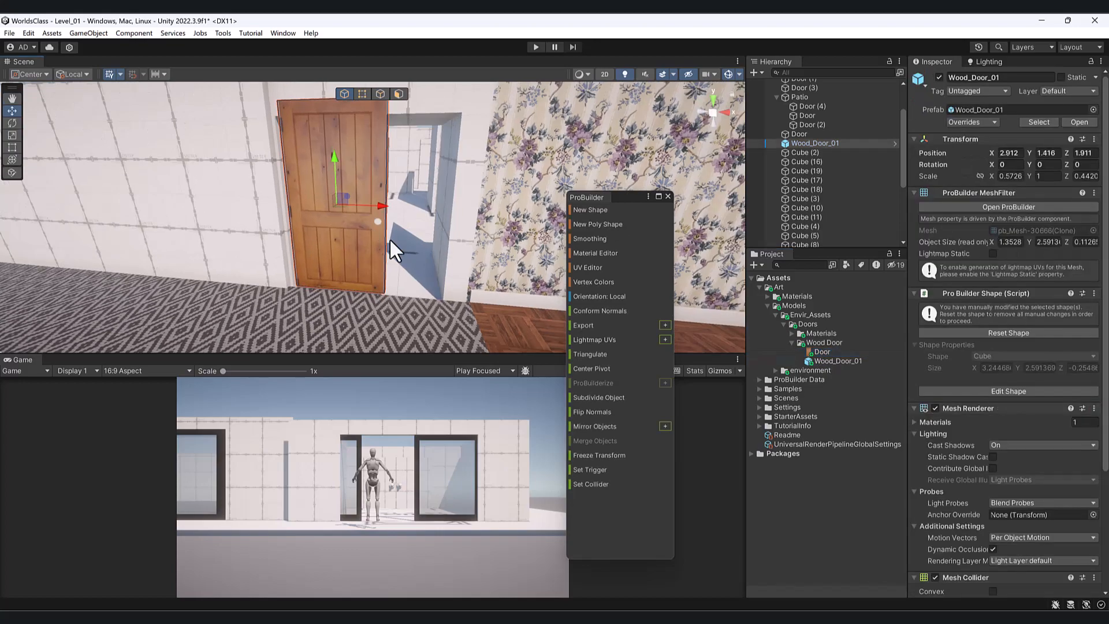
mouse_move(389, 238)
alt+mouse_down()
mouse_move(370, 226)
mouse_move(931, 251)
mouse_move(379, 257)
alt+mouse_up()
- Drop a Wood_Door_01 prefab copy into the garage doorway
scroll(373, 251, down, 8)
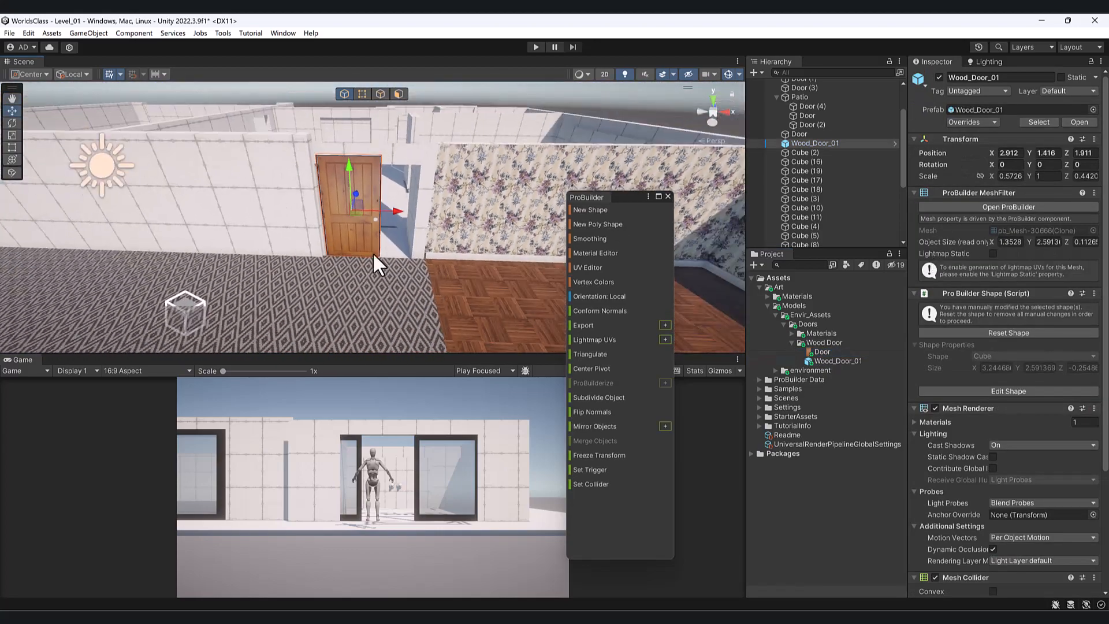
middle_drag(257, 251, 423, 164)
alt+drag(423, 164, 131, 285)
middle_drag(429, 266, 210, 275)
alt+drag(406, 204, 317, 217)
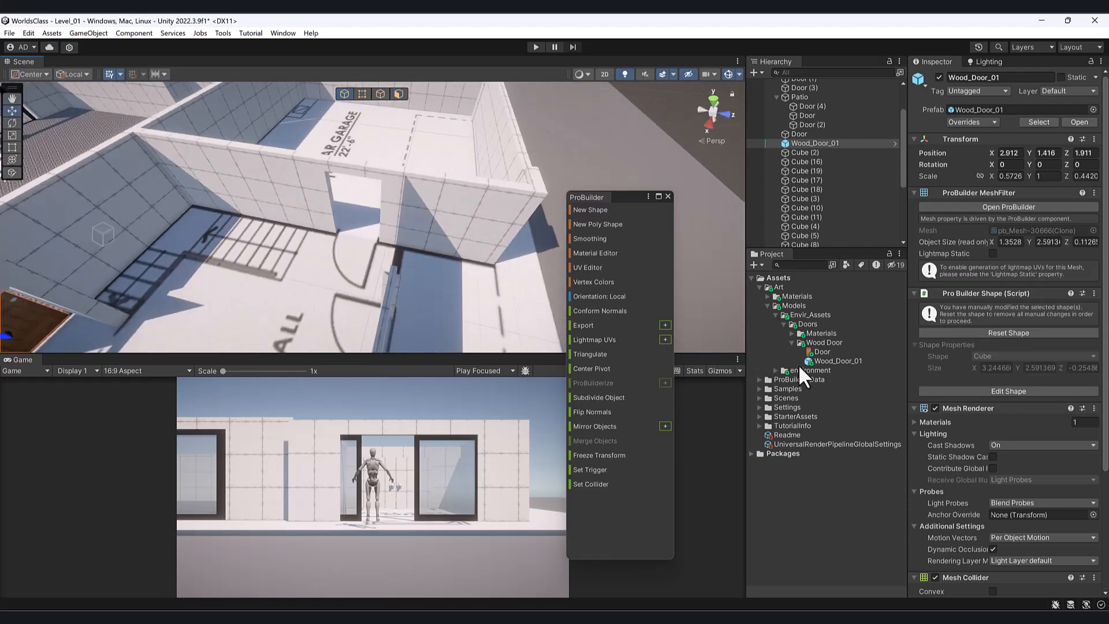
drag(836, 355, 449, 157)
key(f)
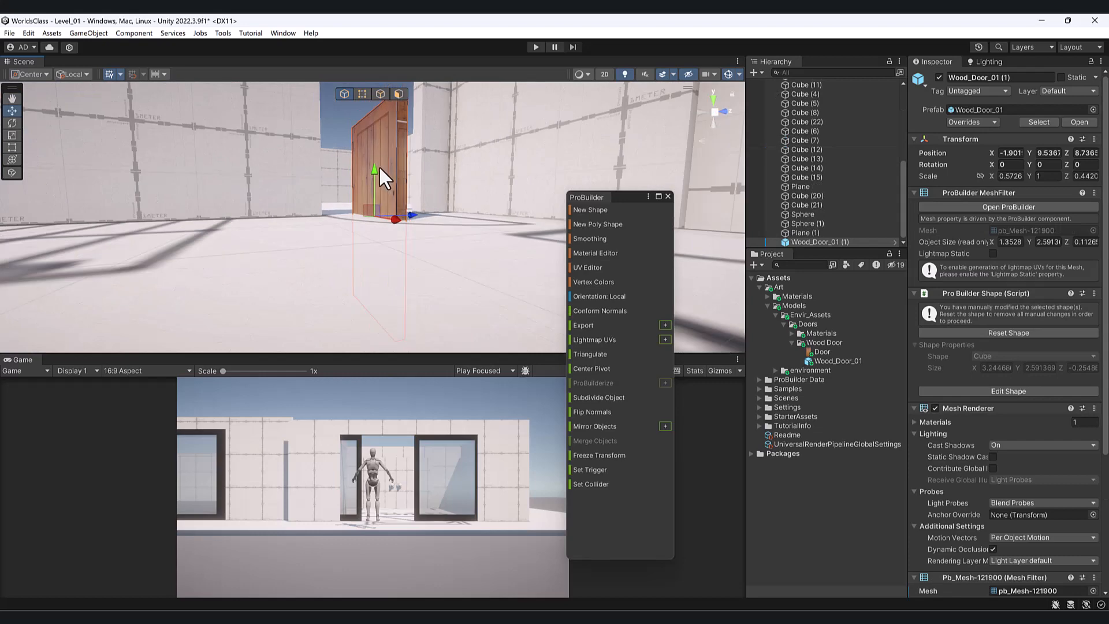
- Lower the copy onto the floor and set its Rotation Y to 90
drag(378, 167, 424, 67)
alt+drag(414, 144, 388, 188)
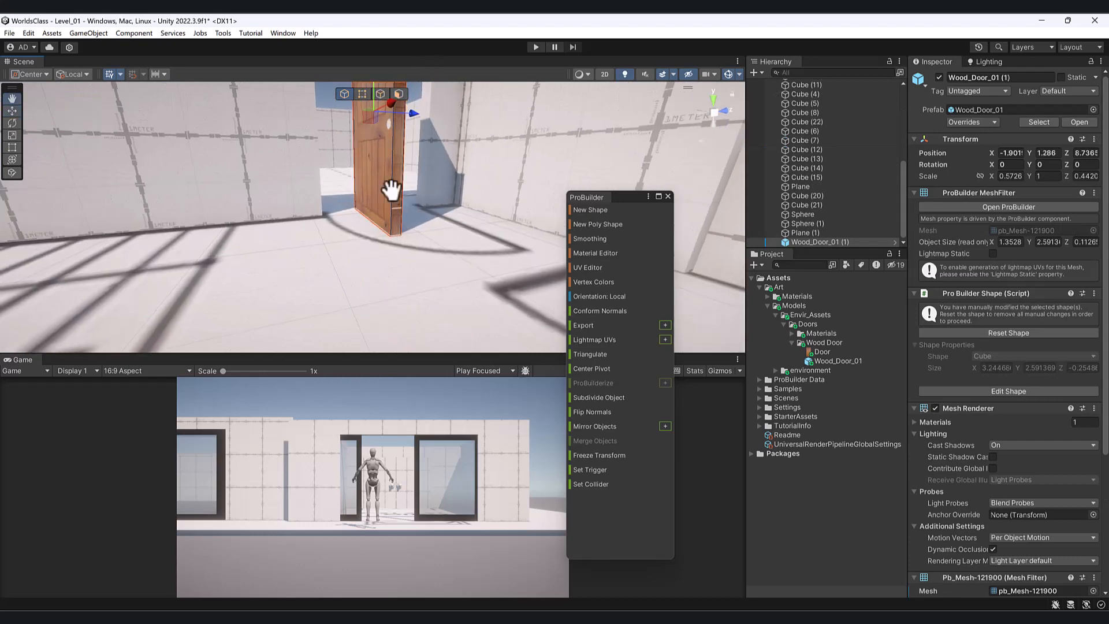
middle_drag(389, 188, 394, 299)
key(e)
drag(380, 263, 543, 247)
key(w)
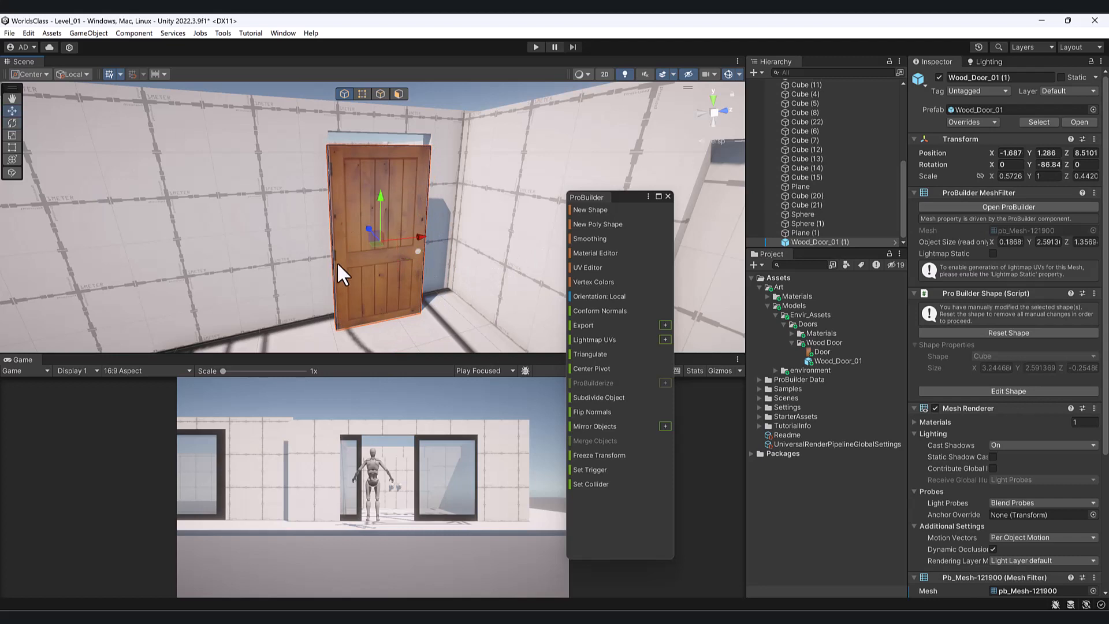
click(1048, 165)
text(90)
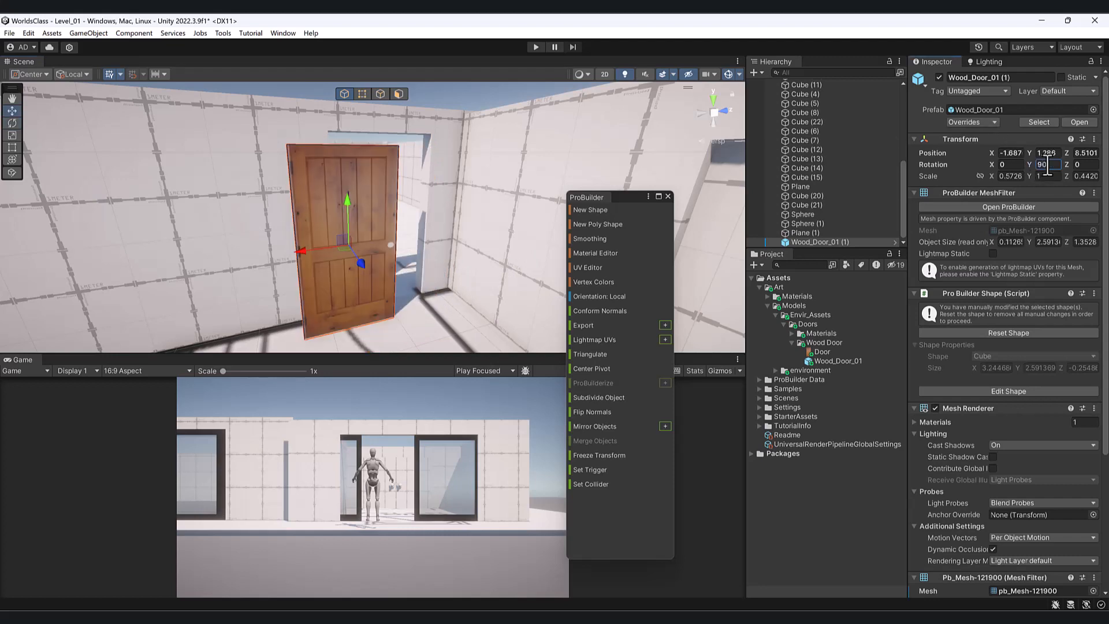
key(Return)
- Scale the rotated door up to fill the garage doorway
mouse_move(323, 254)
alt+mouse_down()
mouse_move(359, 258)
mouse_move(376, 279)
mouse_move(369, 262)
mouse_move(298, 248)
mouse_move(338, 244)
alt+mouse_up()
alt+drag(290, 89, 270, 88)
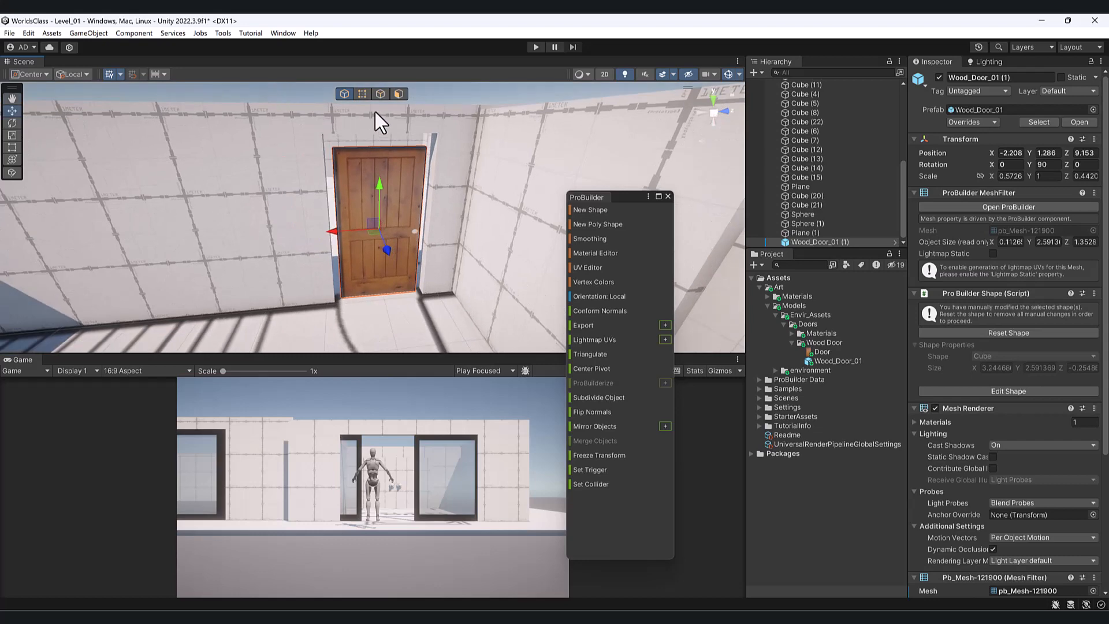
click(368, 92)
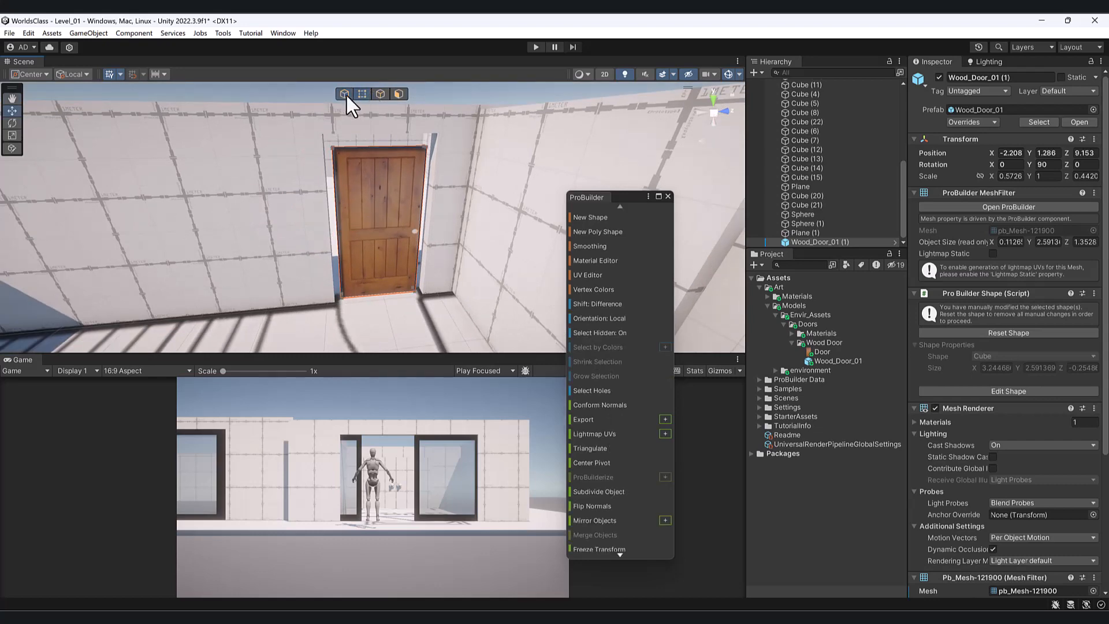
click(344, 93)
key(r)
drag(379, 225, 429, 203)
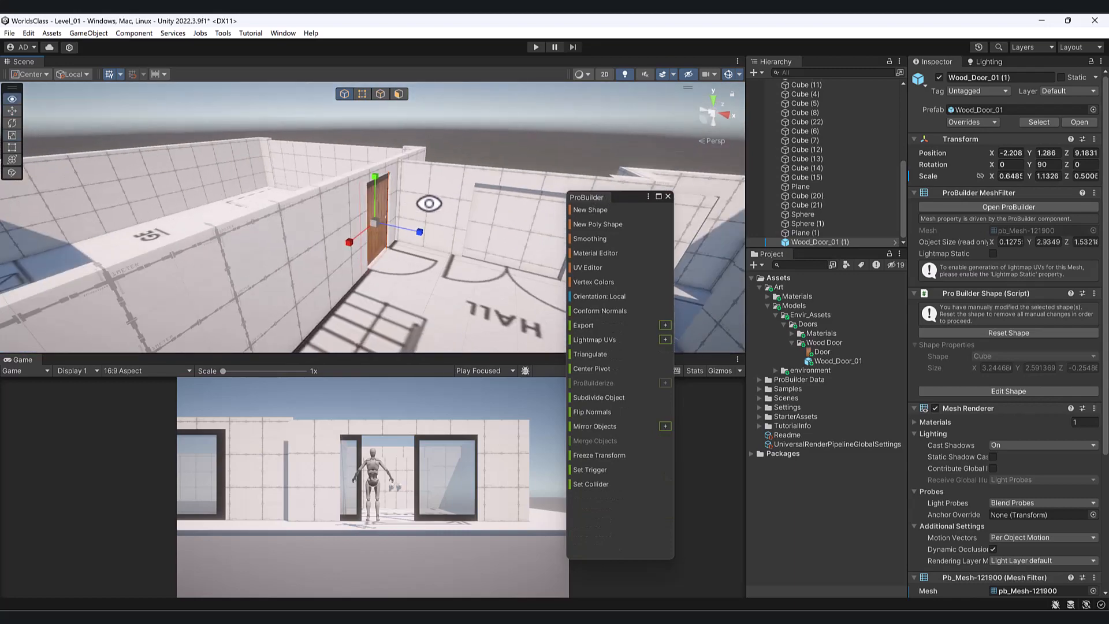
- Deselect the door and orbit over the house to inspect both doors
scroll(393, 217, down, 4)
middle_drag(393, 217, 412, 189)
scroll(412, 189, down, 4)
alt+drag(393, 213, 361, 258)
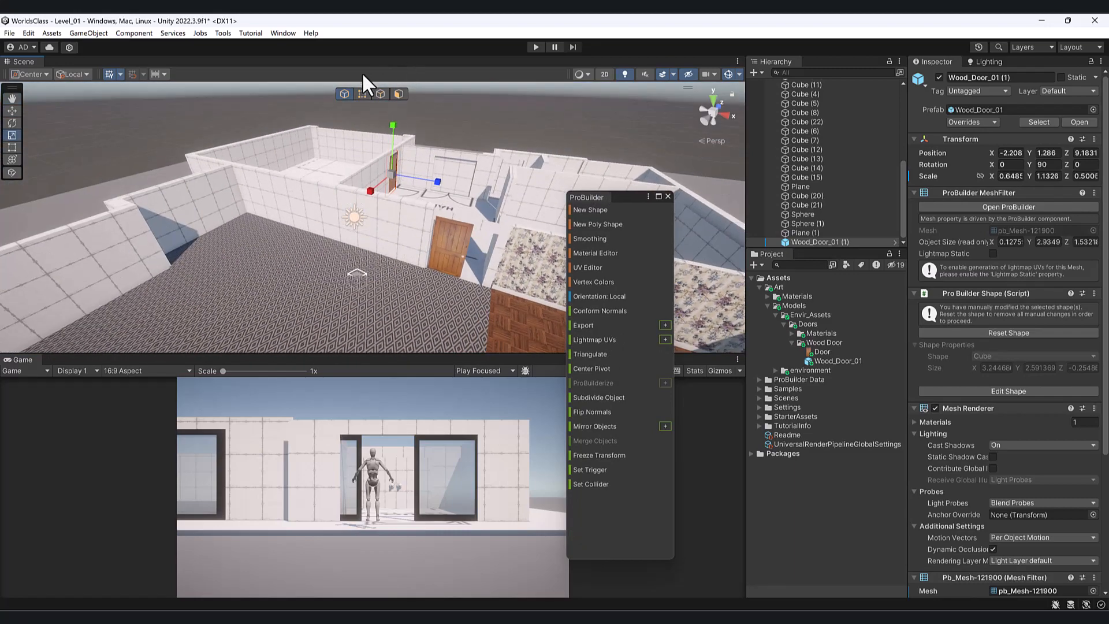
click(300, 182)
alt+drag(300, 182, 393, 202)
middle_drag(393, 202, 354, 203)
scroll(354, 203, down, 5)
alt+drag(354, 202, 407, 228)
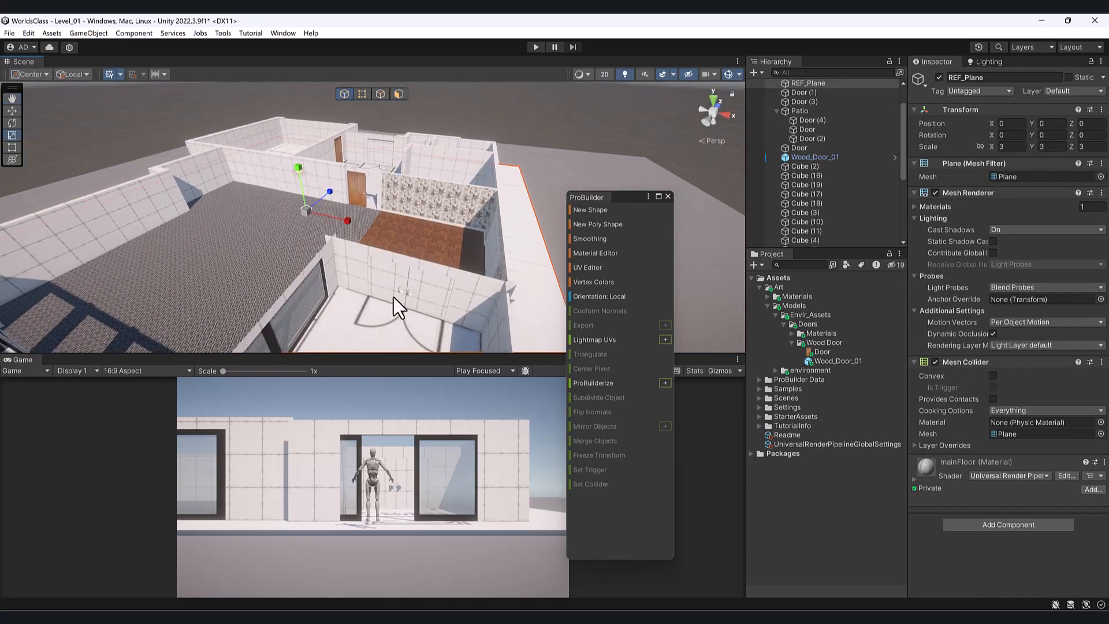
alt+drag(394, 297, 362, 275)
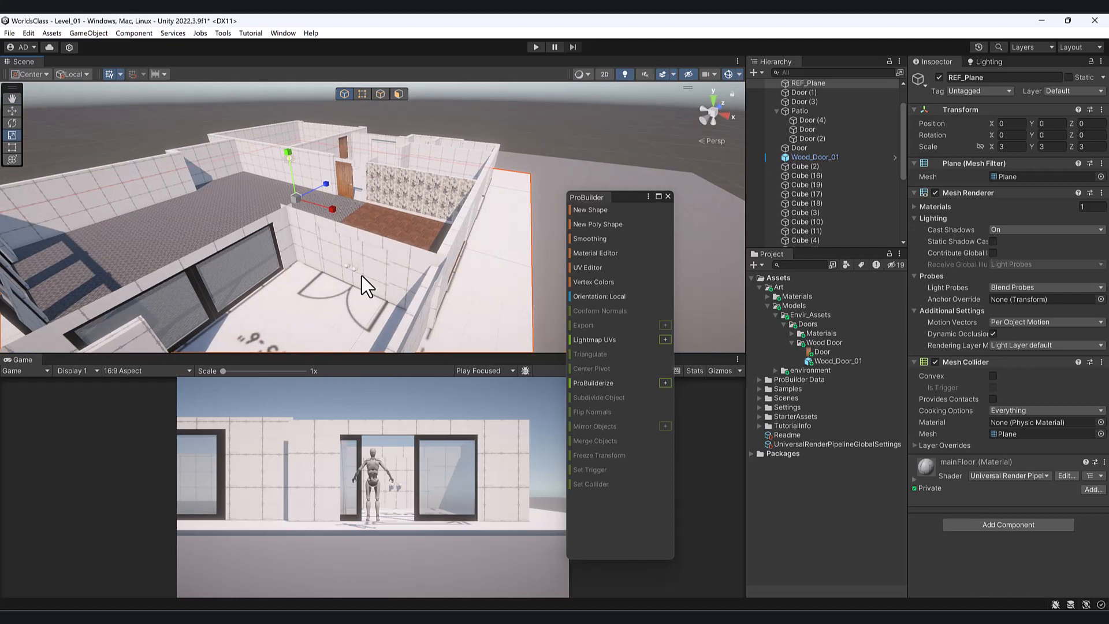
scroll(327, 211, up, 4)
alt+drag(327, 210, 289, 202)
scroll(329, 203, up, 5)
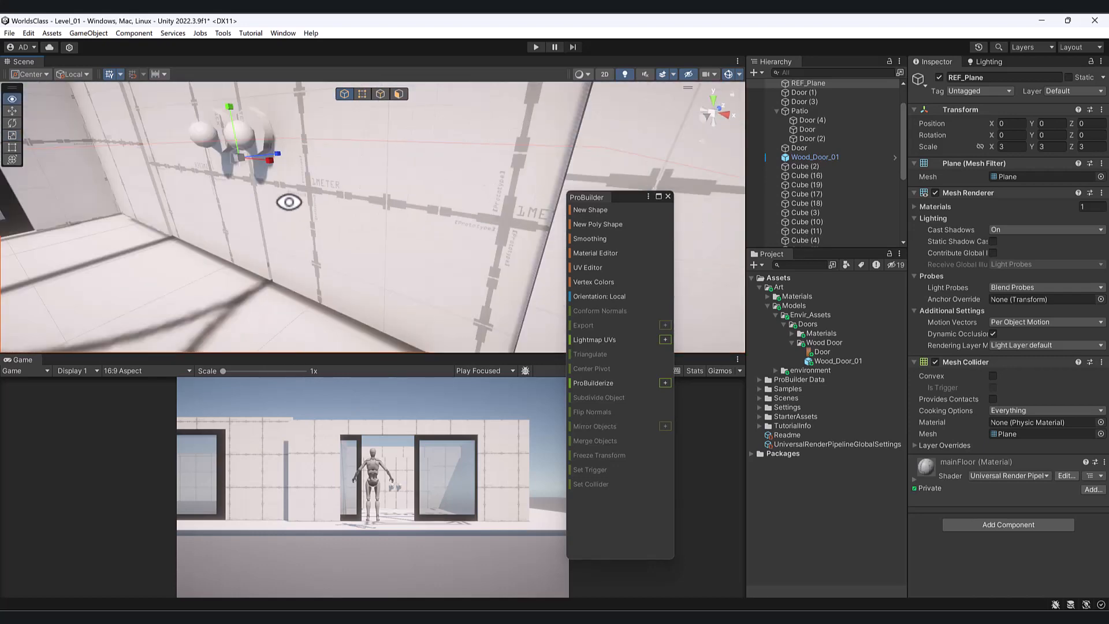
scroll(283, 202, down, 5)
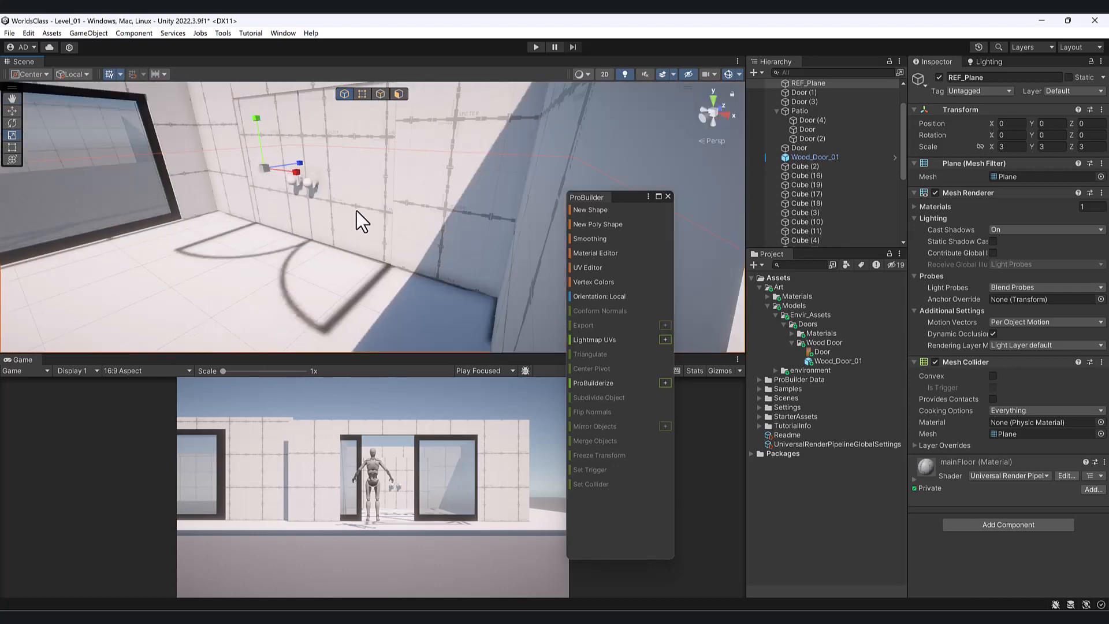